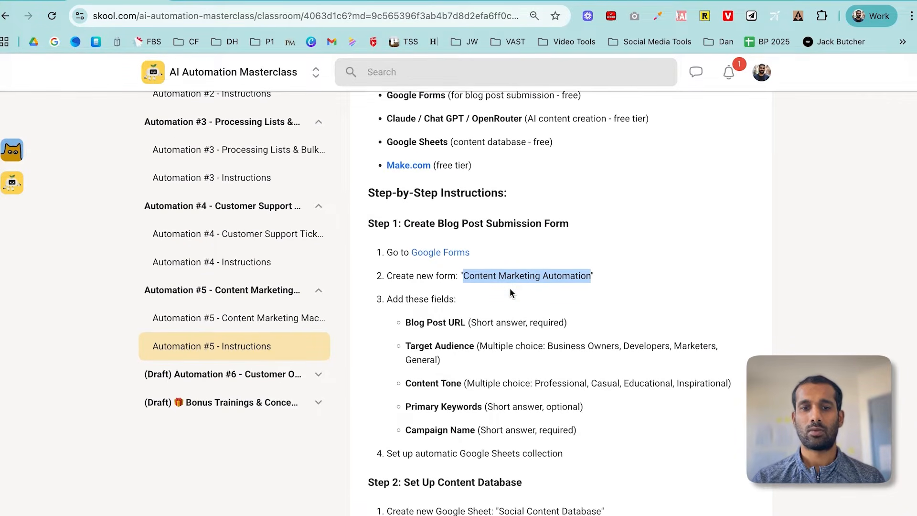
Step: Read the Automation #5 instructions for the blog post submission form fields and the content database column headers
{"action": "scroll", "coordinate": [509, 288], "scroll_direction": "down", "scroll_amount": 1}
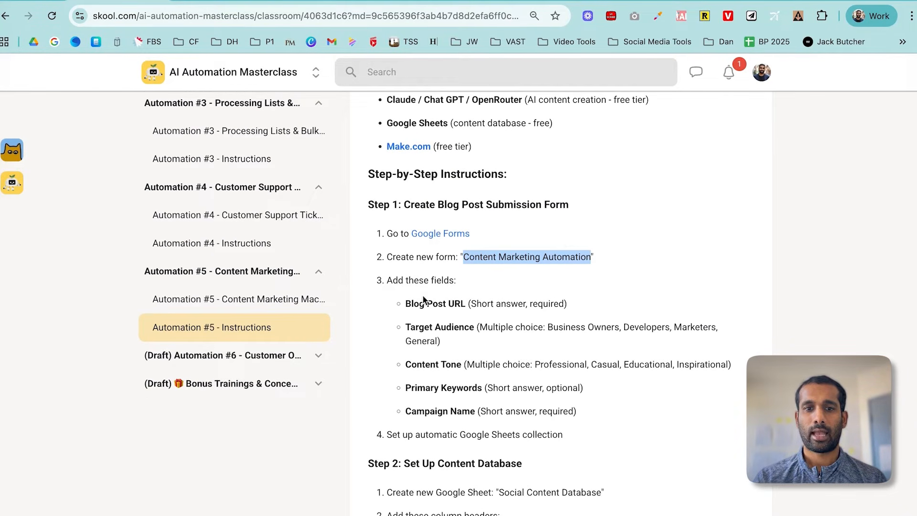
{"action": "scroll", "coordinate": [513, 397], "scroll_direction": "down", "scroll_amount": 2}
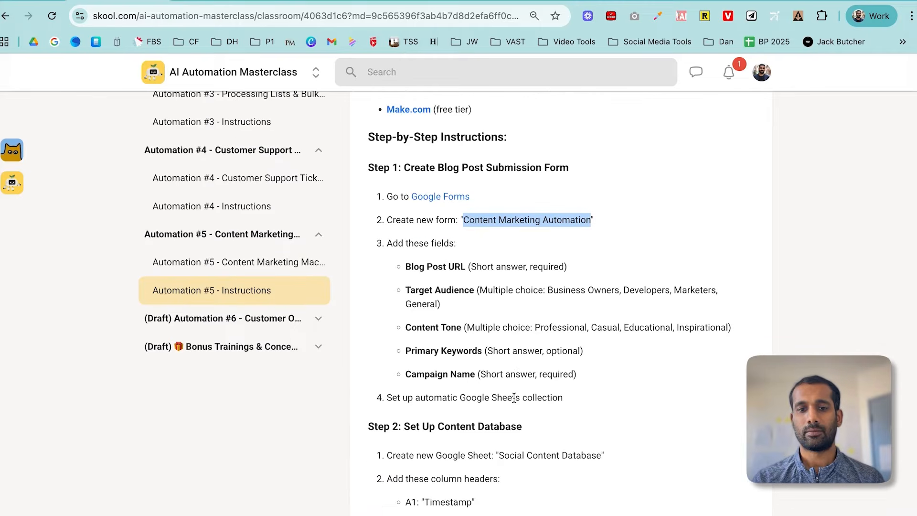
{"action": "scroll", "coordinate": [539, 359], "scroll_direction": "down", "scroll_amount": 2}
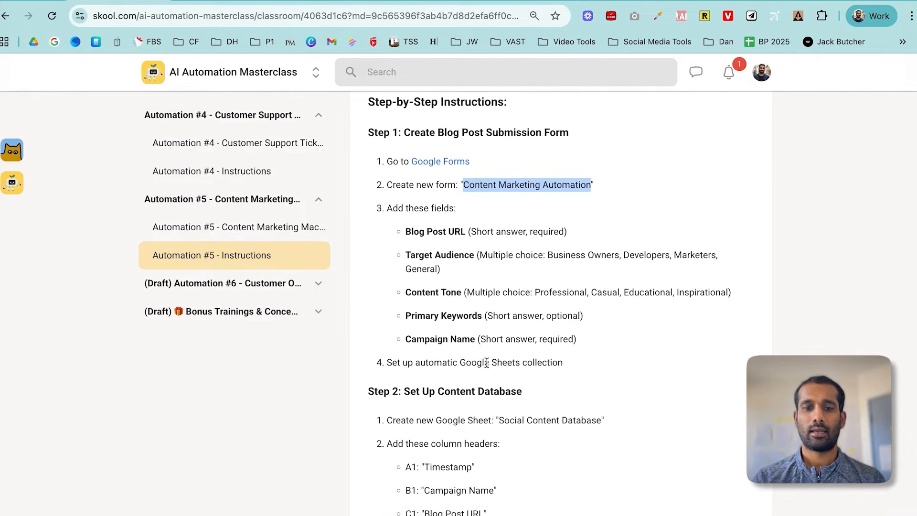
{"action": "scroll", "coordinate": [528, 334], "scroll_direction": "down", "scroll_amount": 3}
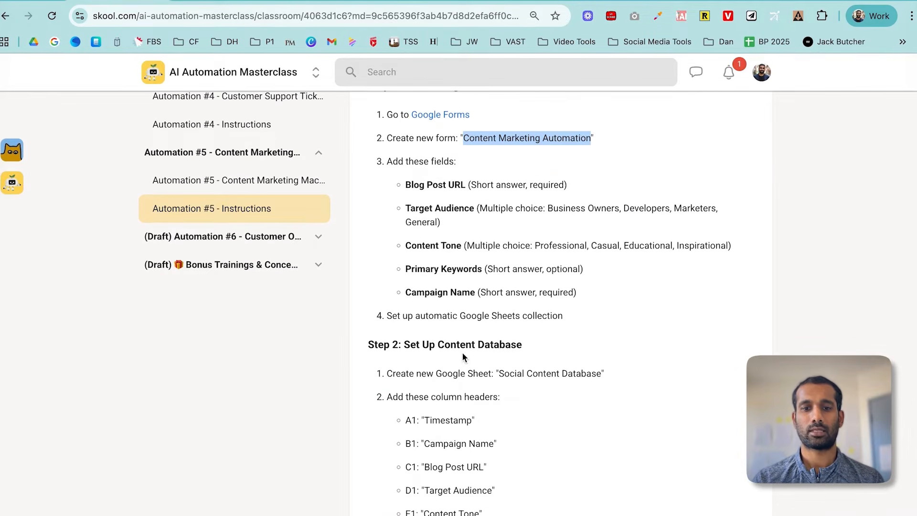
{"action": "scroll", "coordinate": [462, 352], "scroll_direction": "down", "scroll_amount": 3}
{"action": "scroll", "coordinate": [503, 314], "scroll_direction": "down", "scroll_amount": 1}
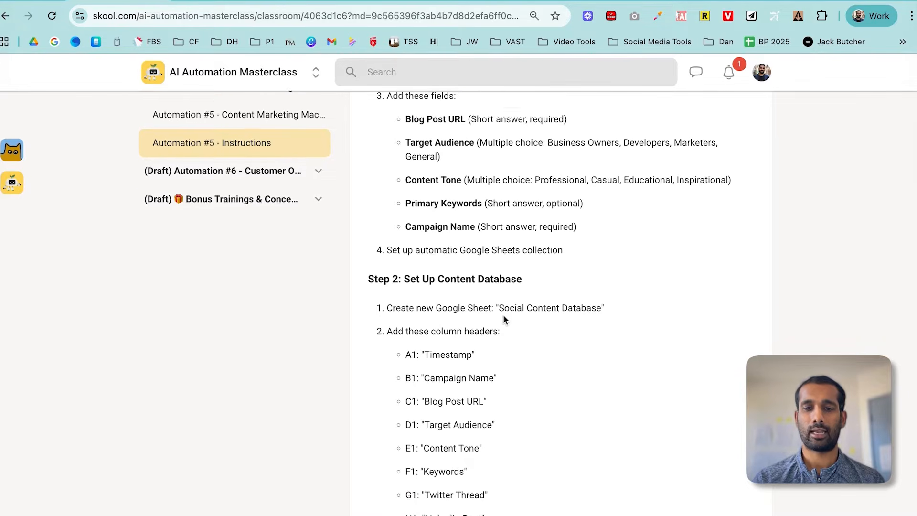
{"action": "scroll", "coordinate": [502, 314], "scroll_direction": "down", "scroll_amount": 3}
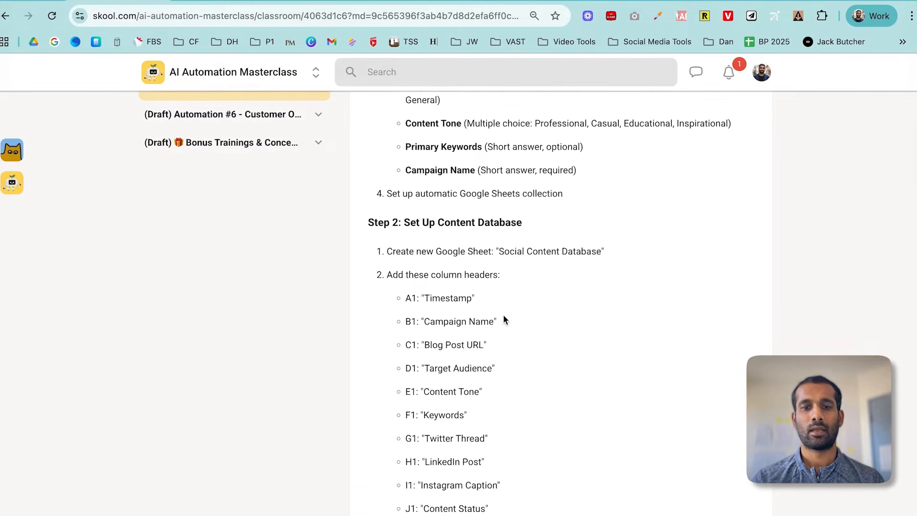
Step: Close the pre-built tables suggestions in the Demo 5 Google Sheet and compare its header row with the instructed column headers
{"action": "left_click", "coordinate": [211, 2]}
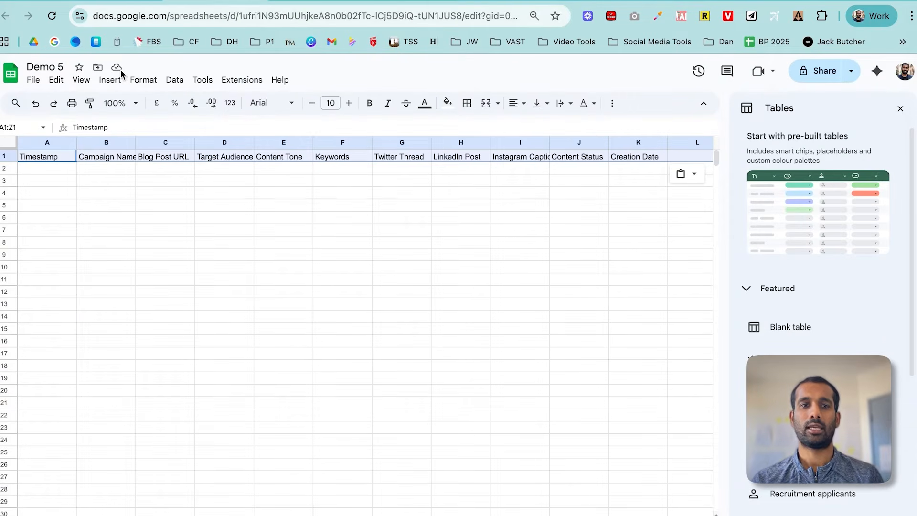
{"action": "left_click", "coordinate": [900, 109]}
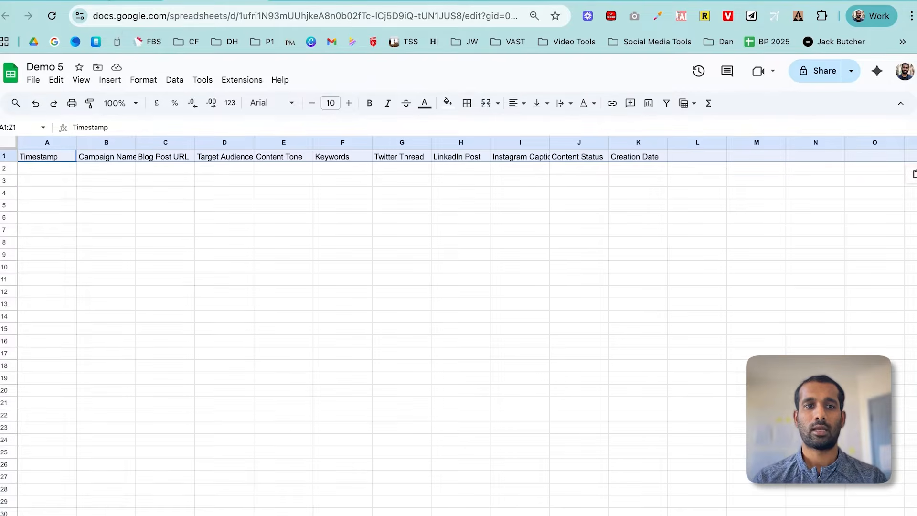
{"action": "left_click", "coordinate": [100, 2]}
{"action": "scroll", "coordinate": [521, 407], "scroll_direction": "down", "scroll_amount": 2}
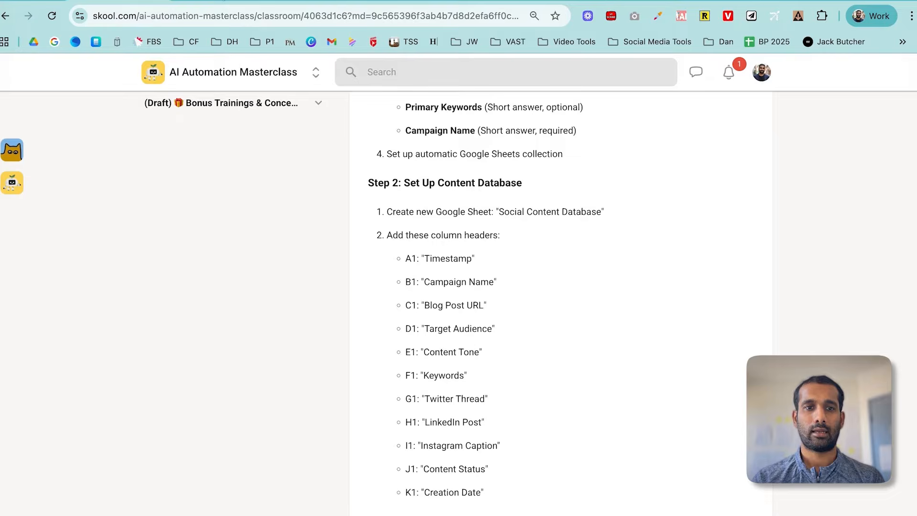
{"action": "left_click", "coordinate": [234, 1]}
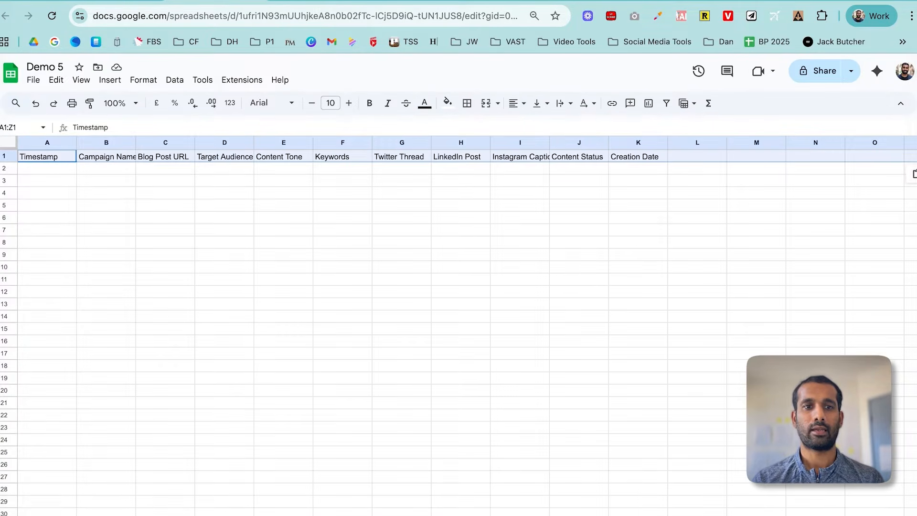
Step: Check the scenario creation instructions, then switch to Make and create a new scenario
{"action": "left_click", "coordinate": [119, 2]}
{"action": "scroll", "coordinate": [499, 395], "scroll_direction": "down", "scroll_amount": 6}
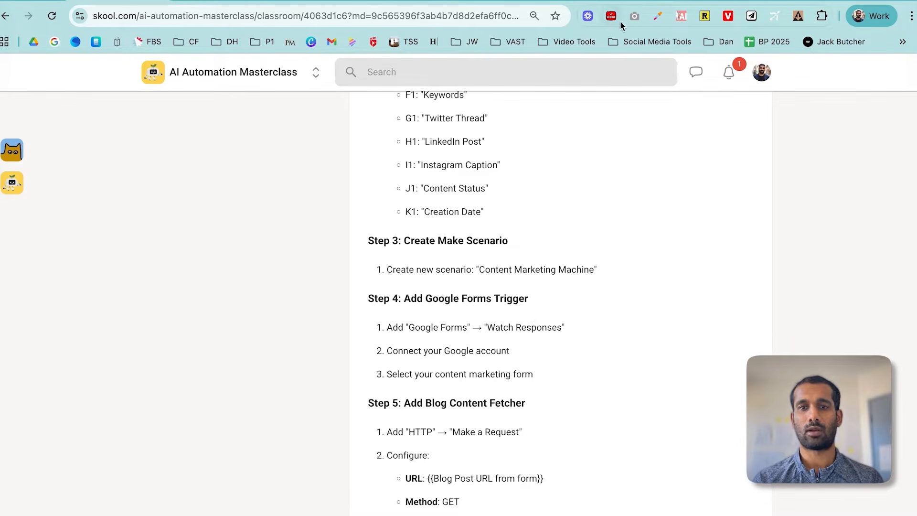
{"action": "left_click", "coordinate": [614, 2]}
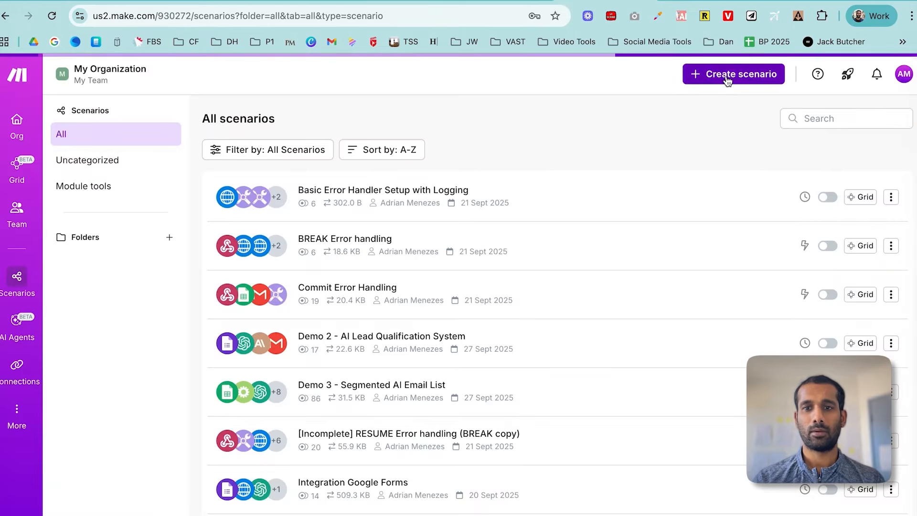
{"action": "left_click", "coordinate": [736, 76]}
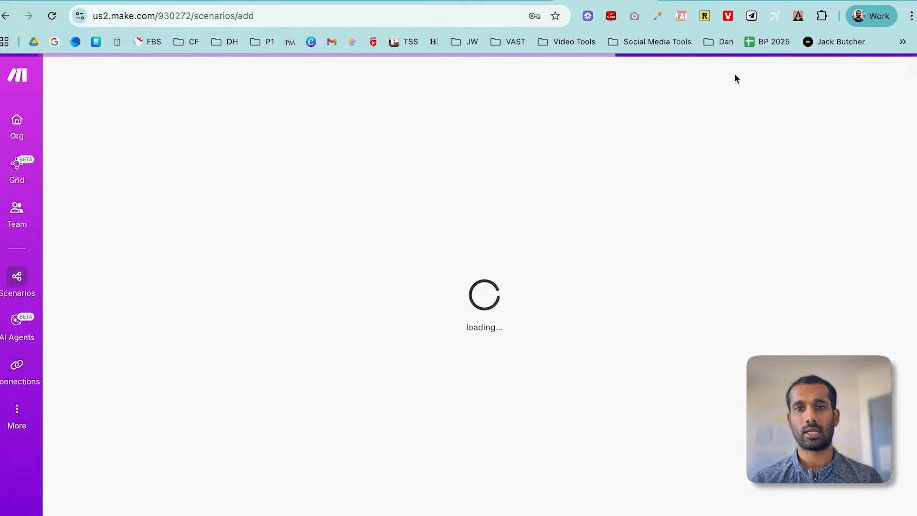
Step: Following the Google Forms trigger instructions, add a Google Forms Watch Responses module as the new Make scenario's trigger
{"action": "left_click", "coordinate": [297, 2]}
{"action": "scroll", "coordinate": [418, 256], "scroll_direction": "down", "scroll_amount": 2}
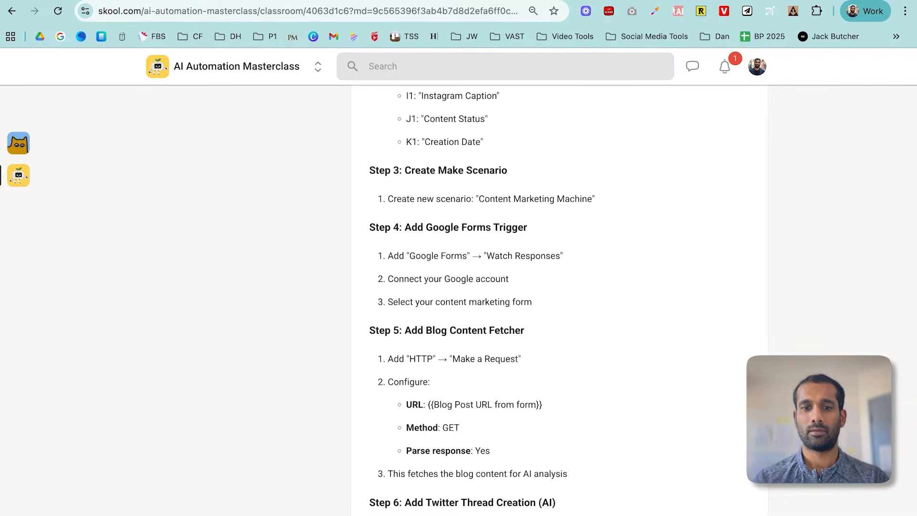
{"action": "left_click", "coordinate": [597, 2]}
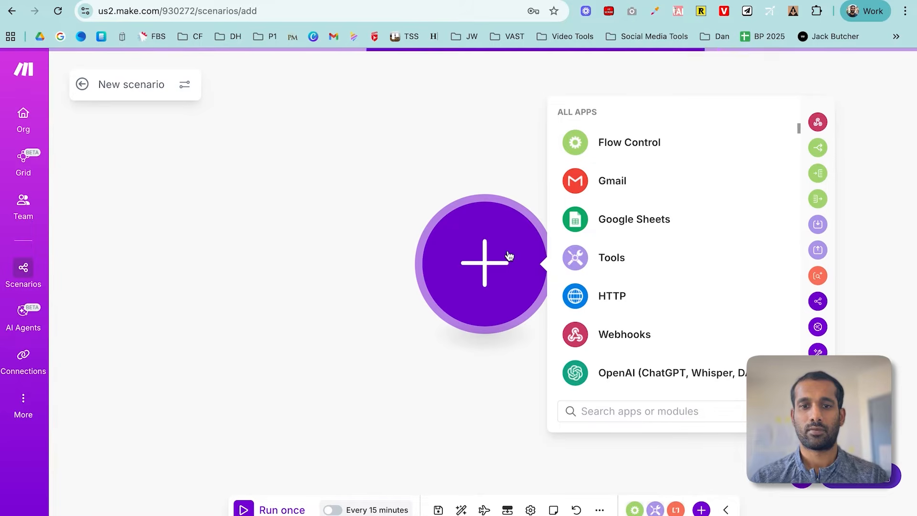
{"action": "type", "text": "form"}
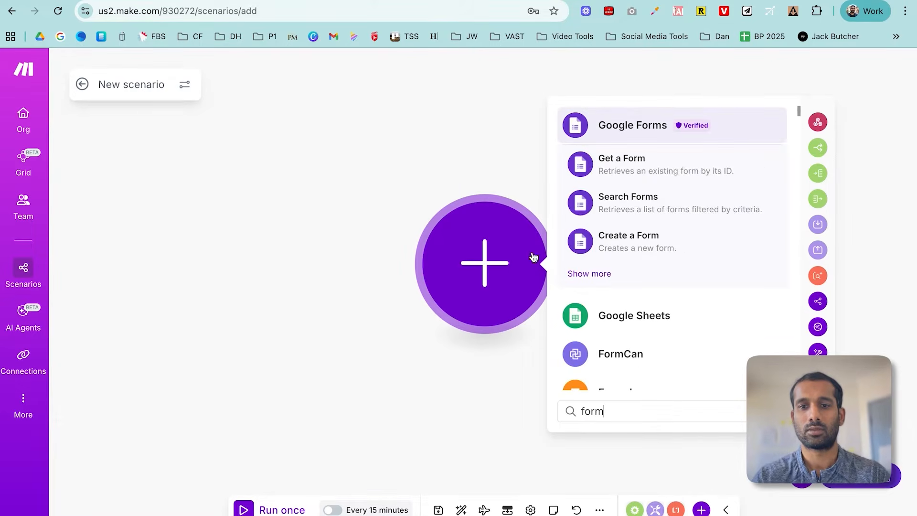
{"action": "left_click", "coordinate": [631, 122]}
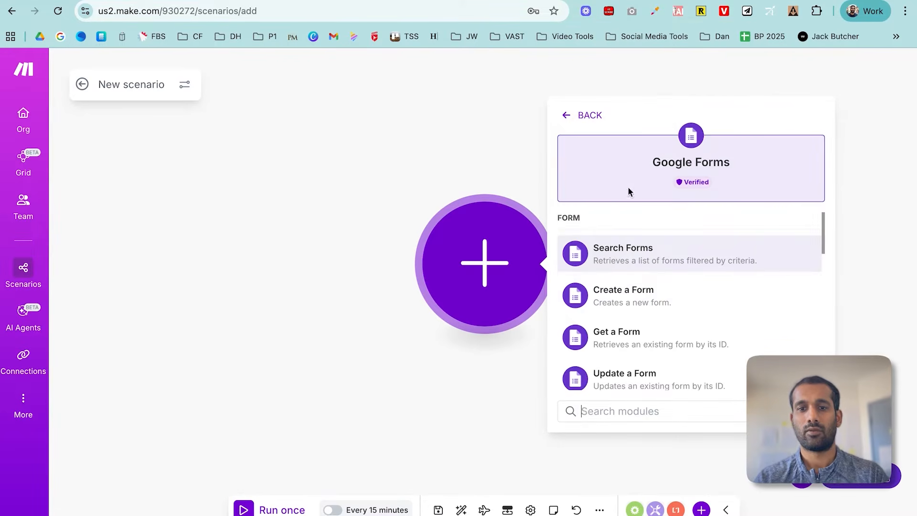
{"action": "scroll", "coordinate": [632, 317], "scroll_direction": "down", "scroll_amount": 5}
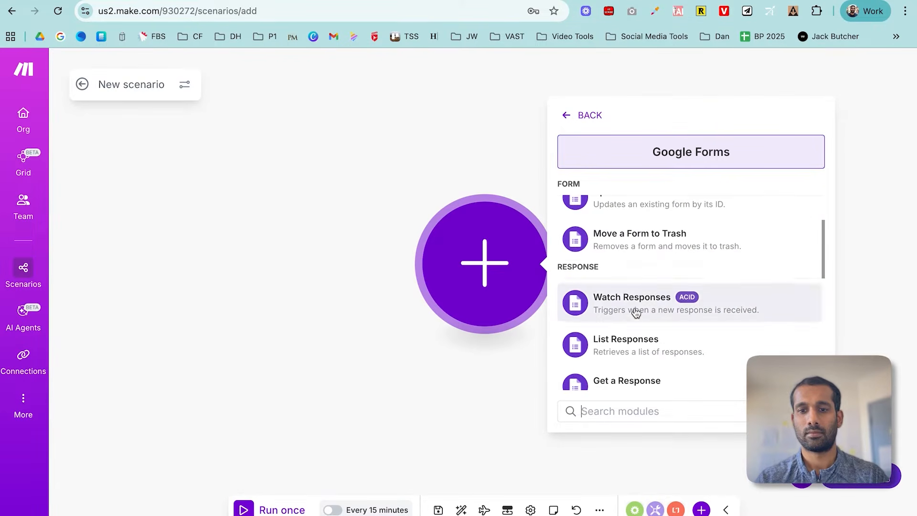
{"action": "left_click", "coordinate": [642, 304]}
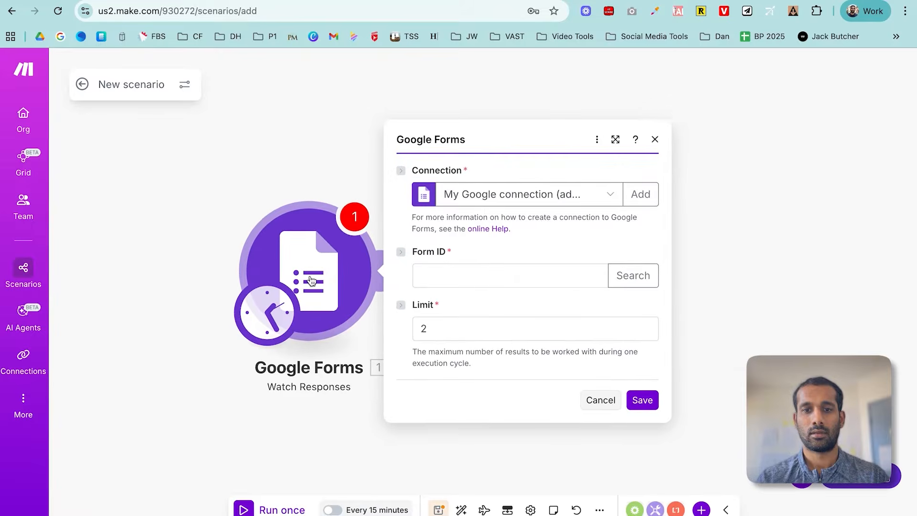
Step: Search for forms with shared drive forms included and choose "Demo 5 - Content Marketing Automation" as the trigger's form
{"action": "left_click", "coordinate": [603, 276]}
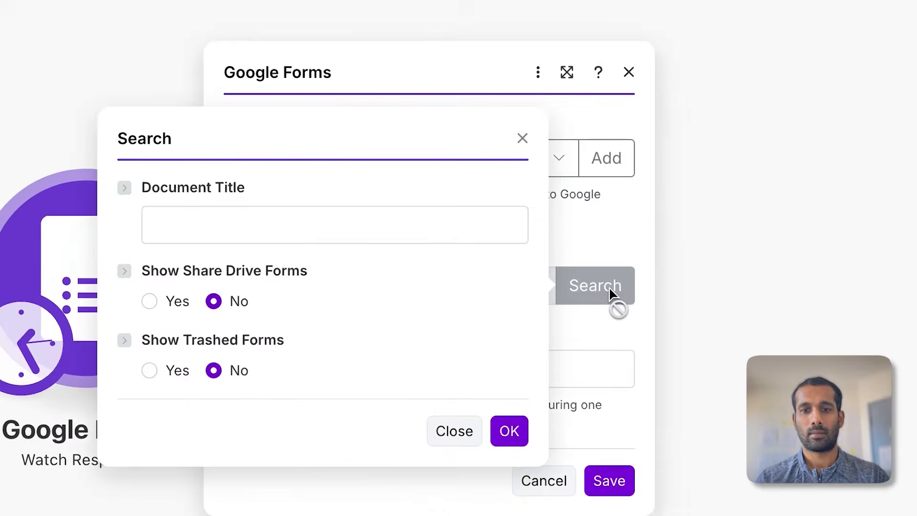
{"action": "left_click", "coordinate": [149, 302]}
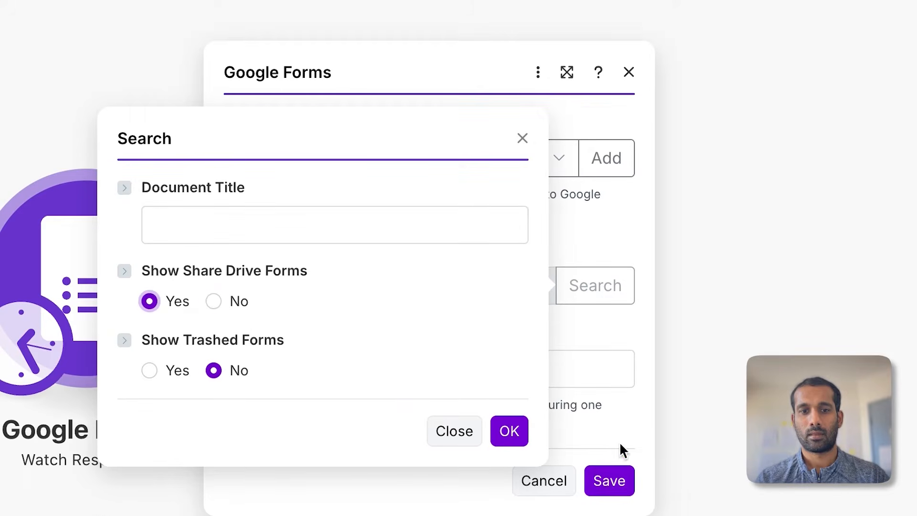
{"action": "left_click", "coordinate": [509, 432]}
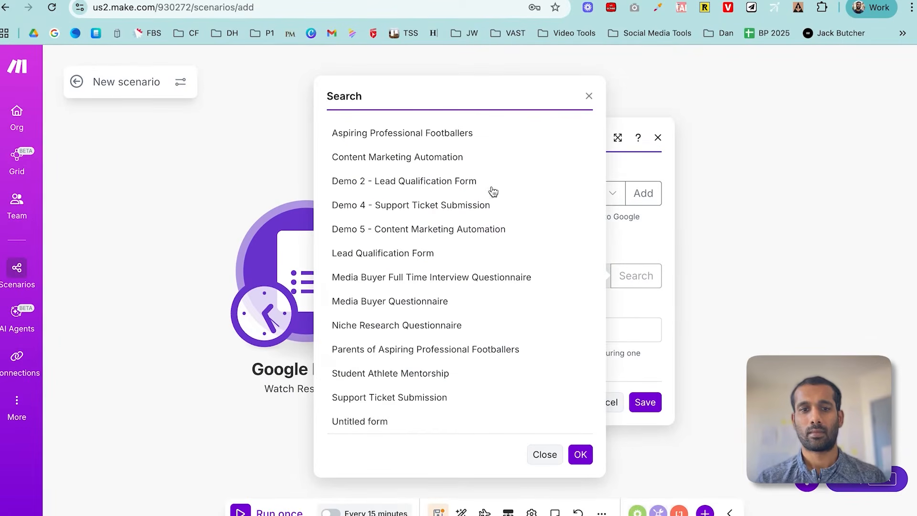
{"action": "left_click", "coordinate": [416, 229]}
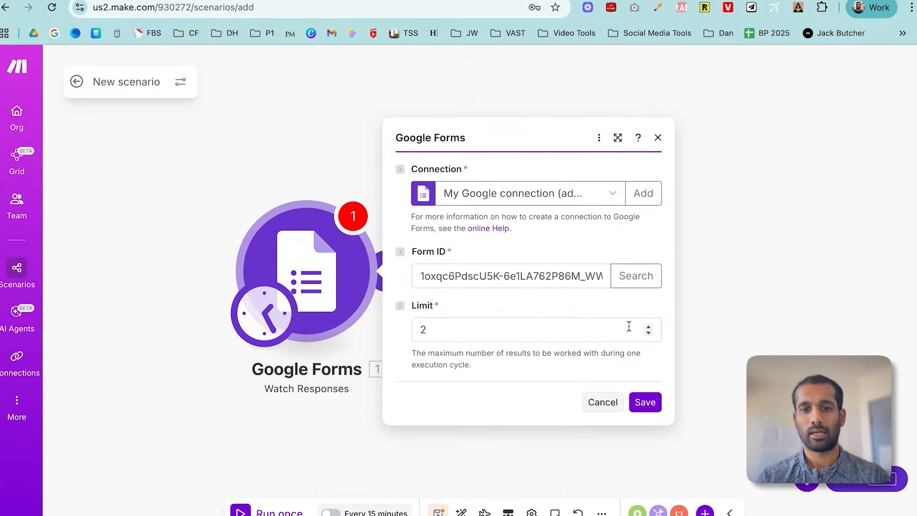
Step: Set the trigger's result limit to 1, save it, and have it start from all responses
{"action": "left_click", "coordinate": [544, 336]}
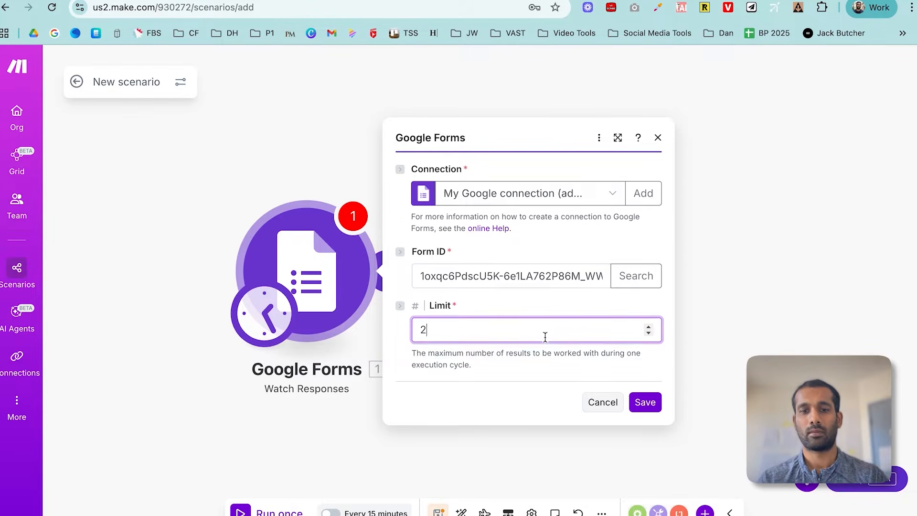
{"action": "key", "text": "BackSpace"}
{"action": "type", "text": "1"}
{"action": "left_click", "coordinate": [642, 400]}
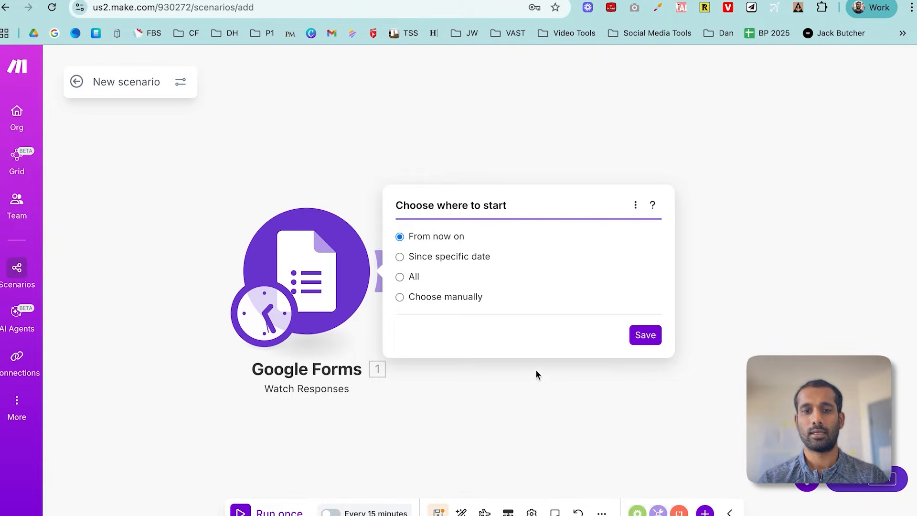
{"action": "left_click", "coordinate": [412, 276]}
{"action": "left_click", "coordinate": [648, 339]}
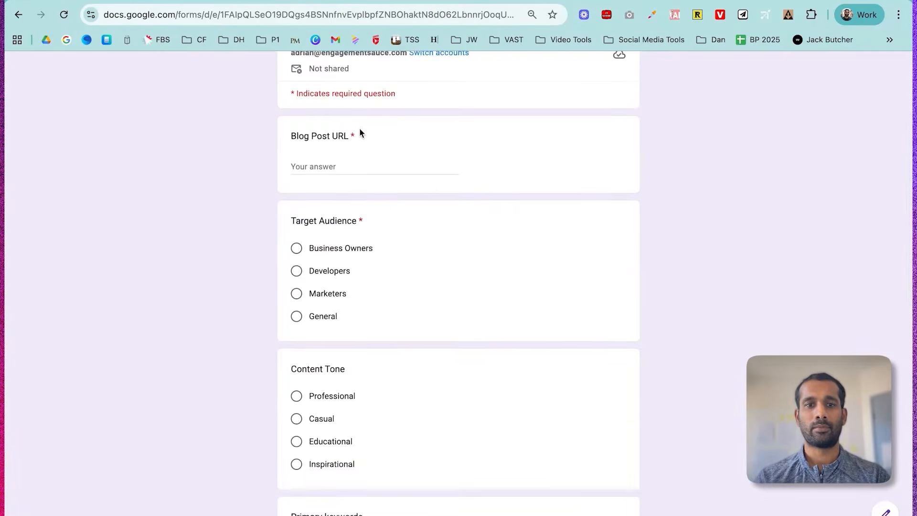
Step: Copy the address of the Seth's Blog post "Before we learn a new skill" into the Demo 5 form's Blog Post URL answer
{"action": "scroll", "coordinate": [359, 128], "scroll_direction": "up", "scroll_amount": 2}
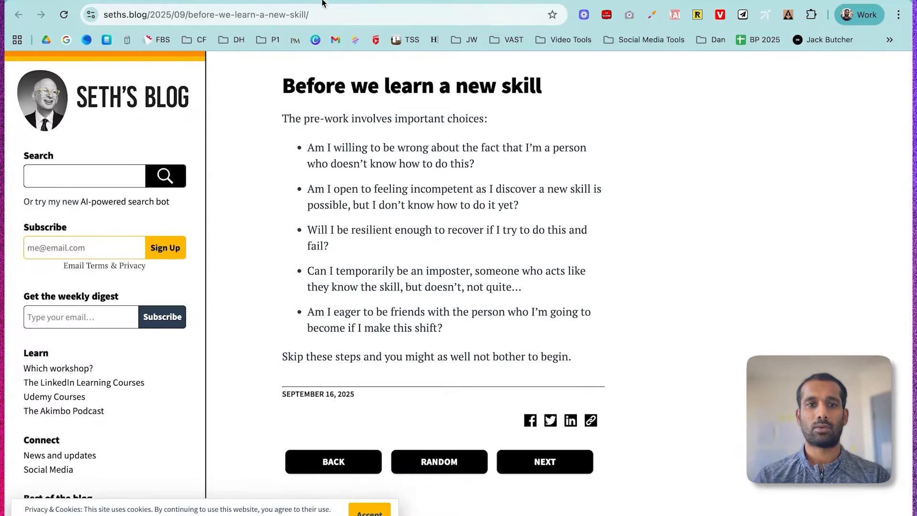
{"action": "left_click", "coordinate": [315, 15]}
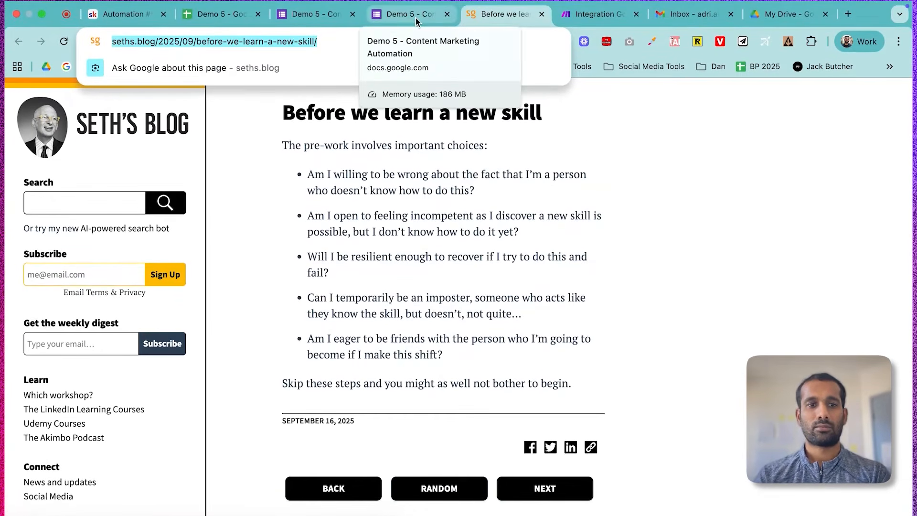
{"action": "left_click", "coordinate": [382, 15]}
{"action": "left_click", "coordinate": [333, 253]}
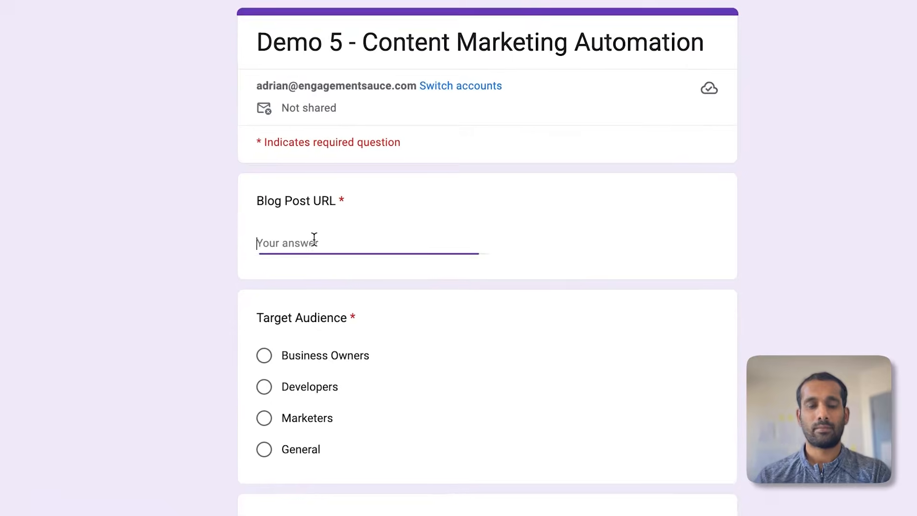
{"action": "type", "text": "ths.blog/2025/09/before-we-learn-a-new-skill/"}
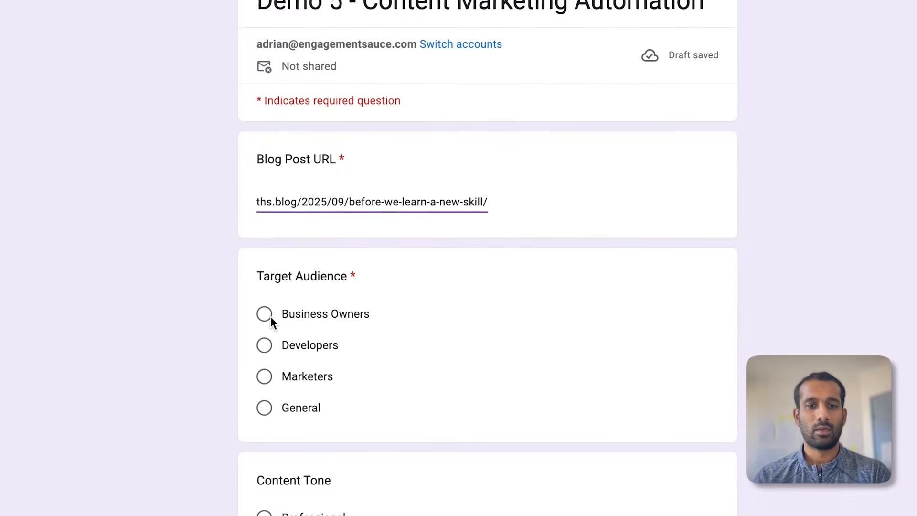
Step: Choose Business Owners as the target audience and Inspirational as the content tone
{"action": "left_click", "coordinate": [266, 326]}
{"action": "scroll", "coordinate": [429, 252], "scroll_direction": "down", "scroll_amount": 2}
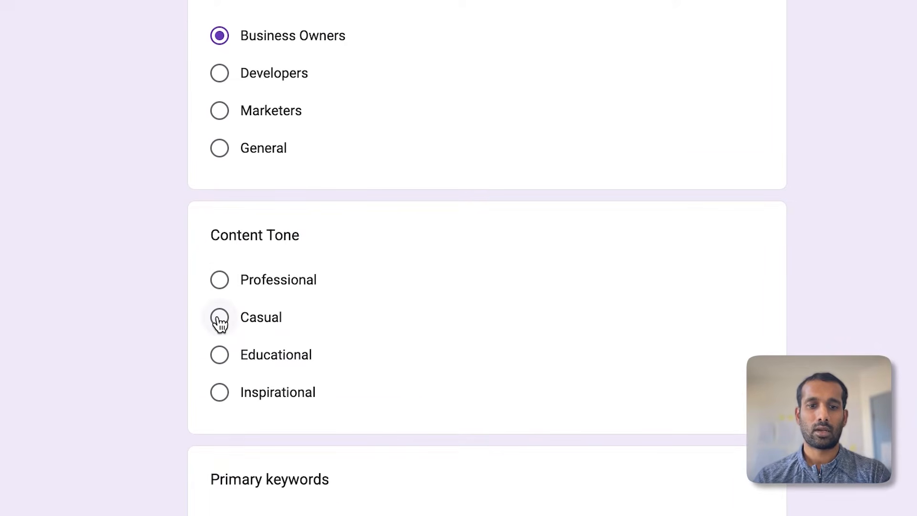
{"action": "left_click", "coordinate": [219, 392]}
Step: Enter "new skill, learn, marketing" as the form's primary keywords
{"action": "scroll", "coordinate": [477, 320], "scroll_direction": "down", "scroll_amount": 5}
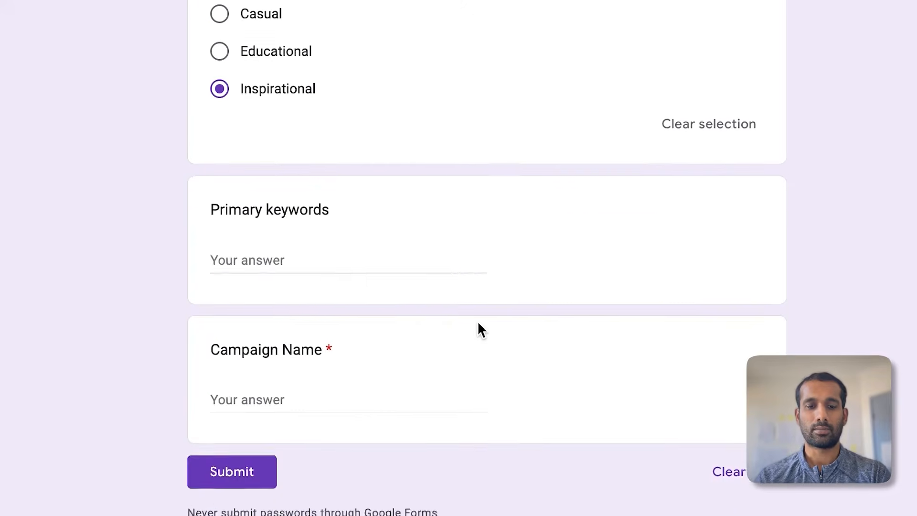
{"action": "left_click", "coordinate": [275, 266]}
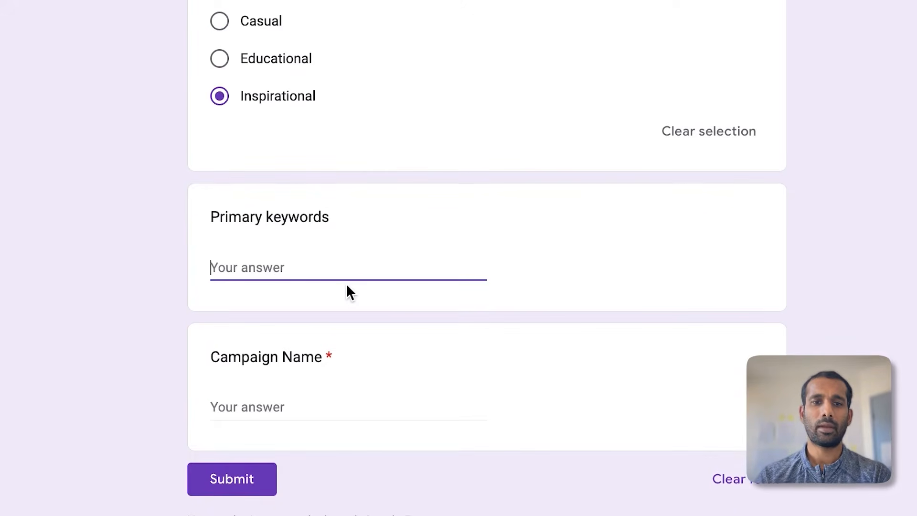
{"action": "type", "text": "new skill,"}
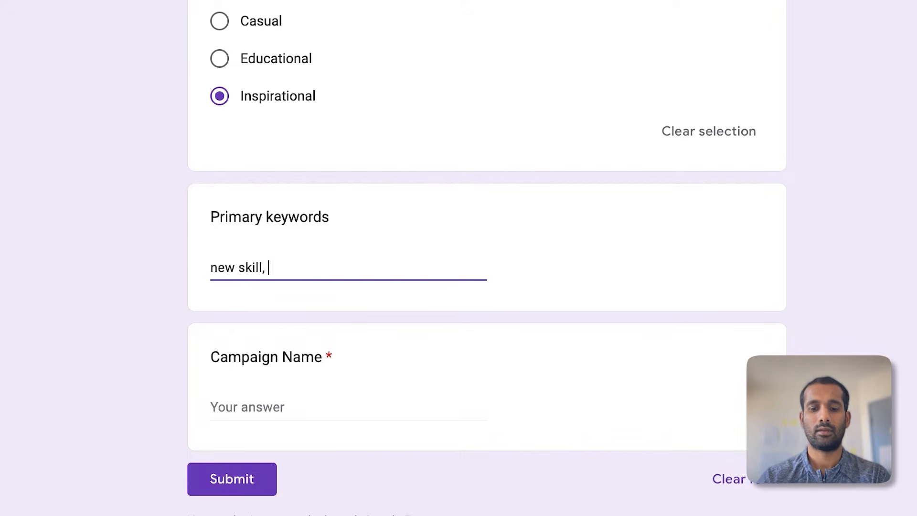
{"action": "type", "text": " learn, marketing"}
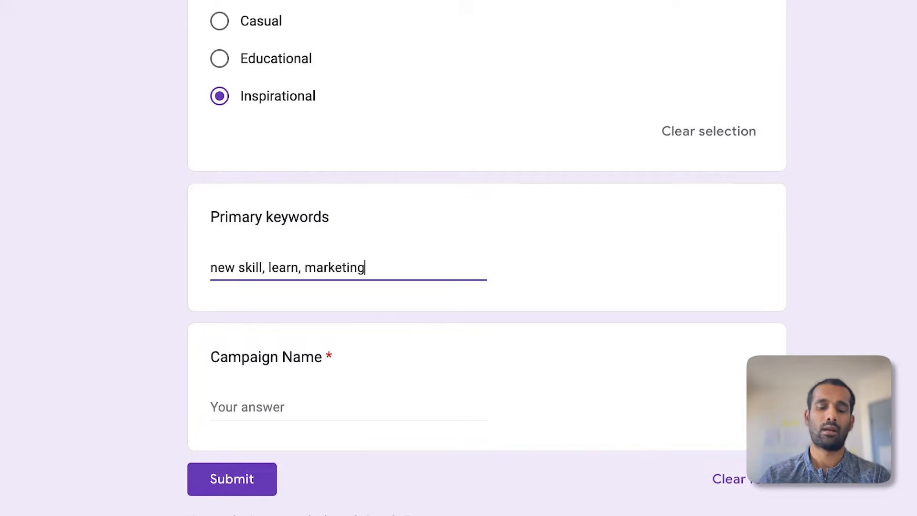
Step: Enter "Sept 2025 Blog AI" as the campaign name and submit the form response
{"action": "left_click", "coordinate": [258, 414]}
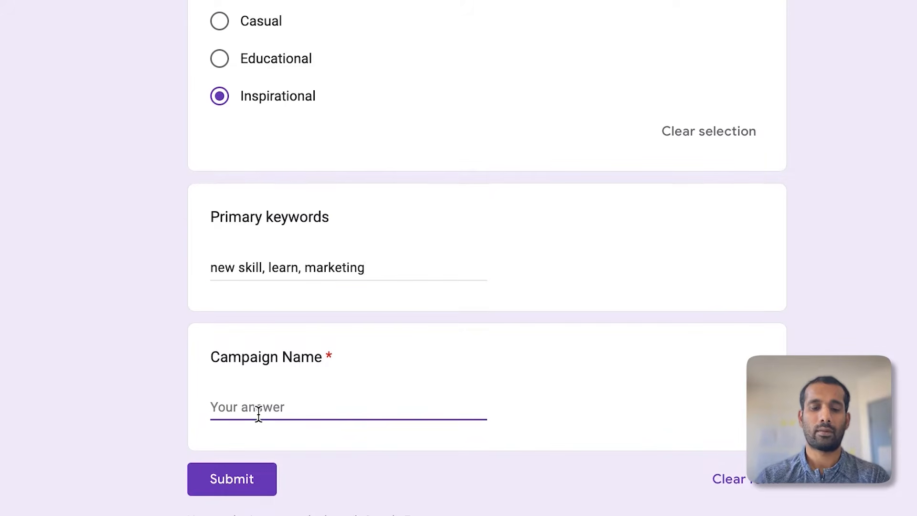
{"action": "type", "text": "Sept 2025 Blog AI"}
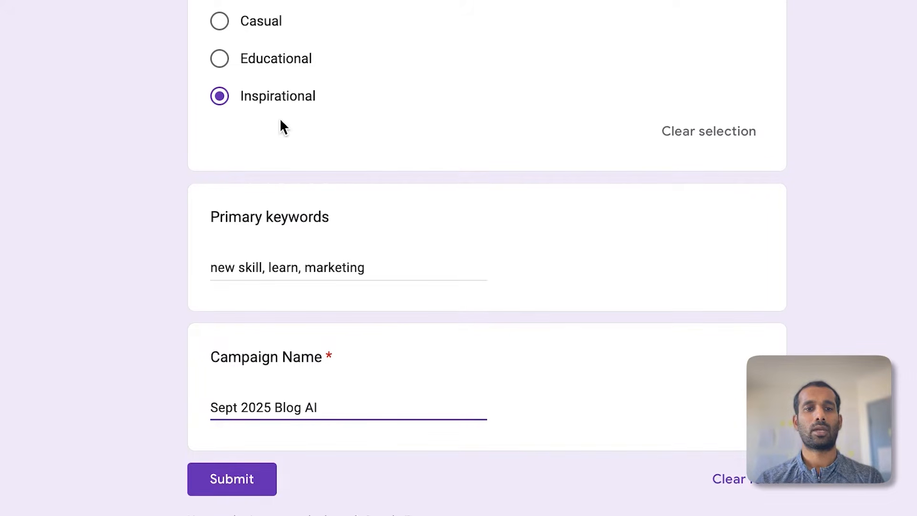
{"action": "left_click", "coordinate": [250, 482]}
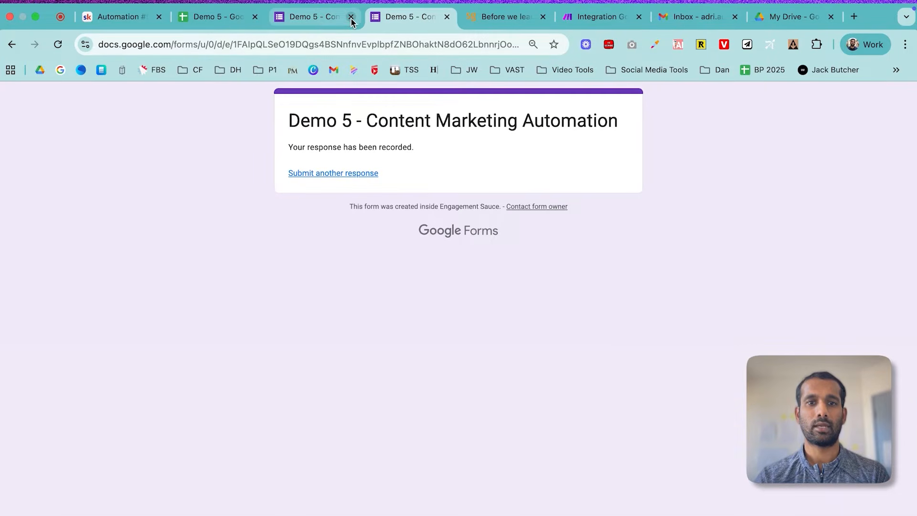
Step: Switch to the Make scenario with the Google Forms trigger, save it, and run it once
{"action": "left_click", "coordinate": [580, 17]}
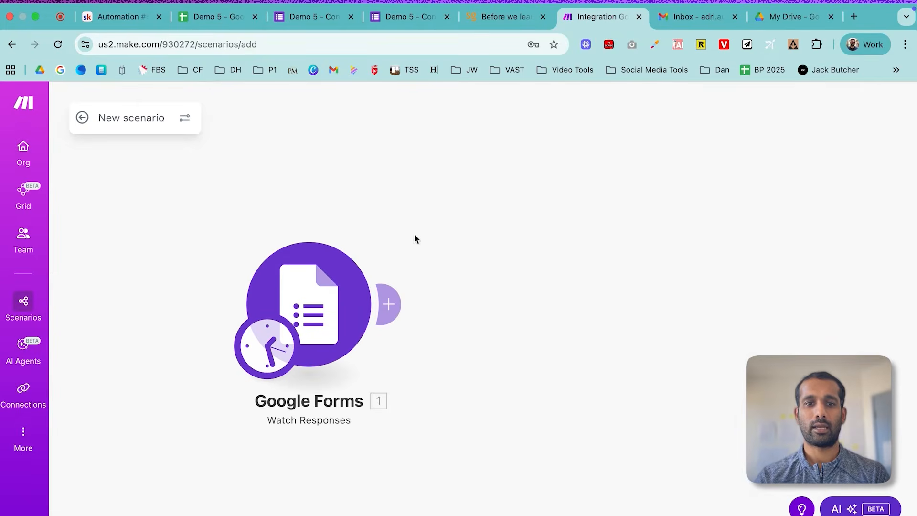
{"action": "left_click", "coordinate": [438, 514]}
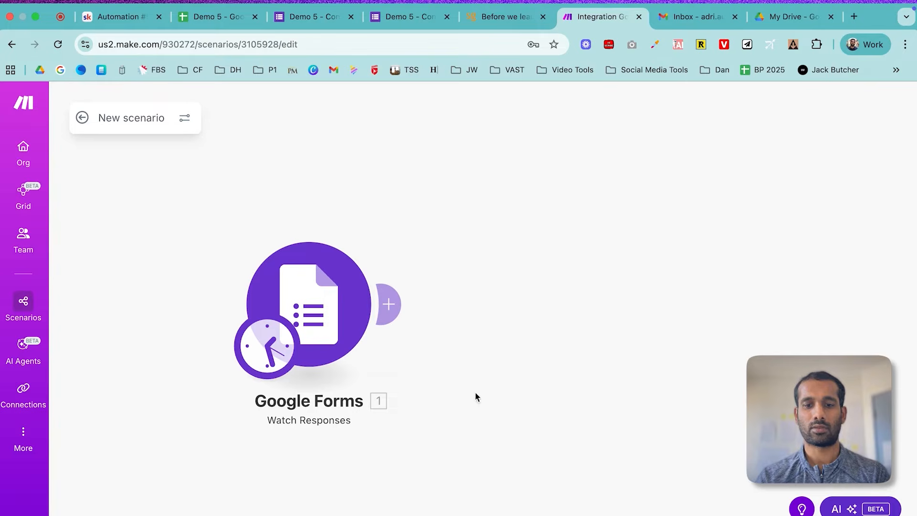
{"action": "left_click", "coordinate": [105, 514]}
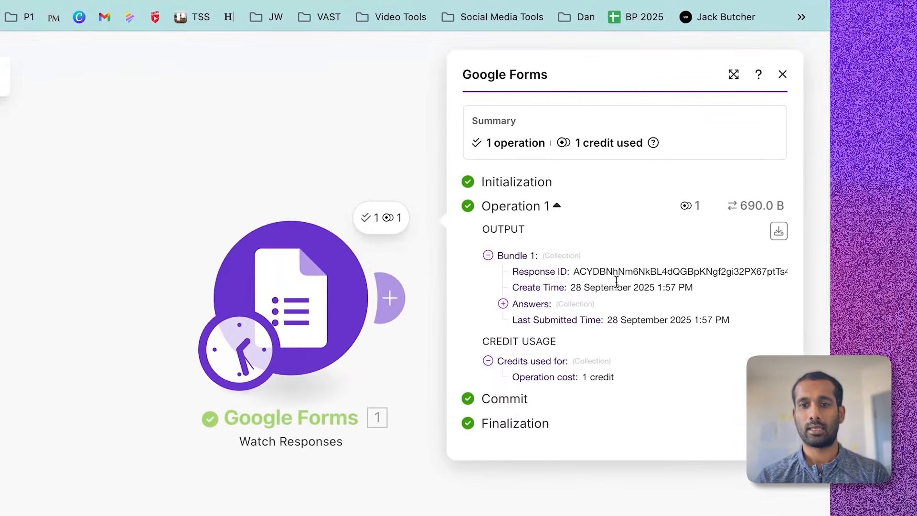
Step: Examine the submitted Blog Post URL and Primary keywords answers in the Google Forms module's output bundle
{"action": "left_click", "coordinate": [487, 303]}
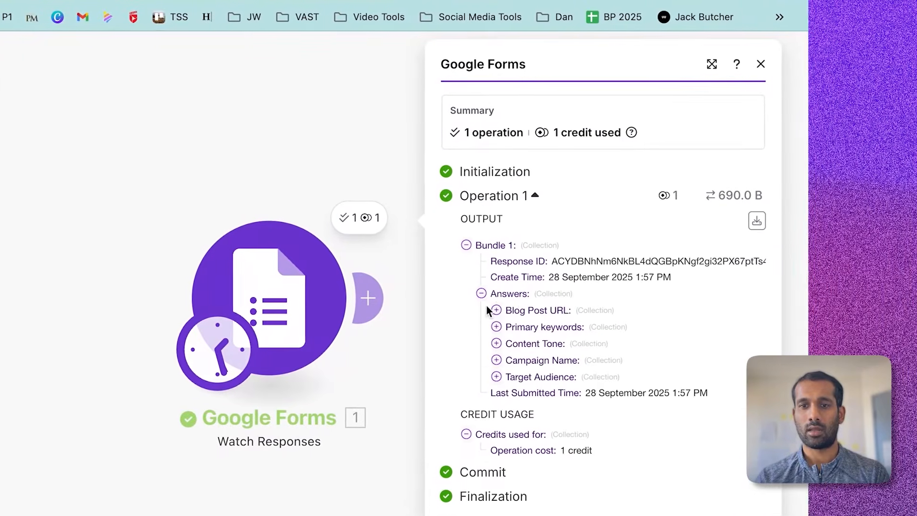
{"action": "left_click", "coordinate": [494, 310]}
{"action": "left_click", "coordinate": [492, 342]}
{"action": "left_click", "coordinate": [498, 359]}
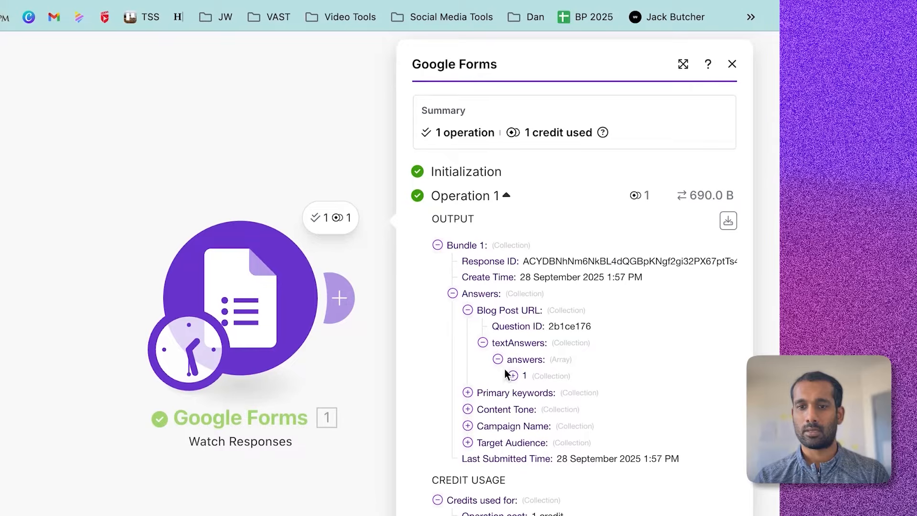
{"action": "left_click", "coordinate": [512, 376]}
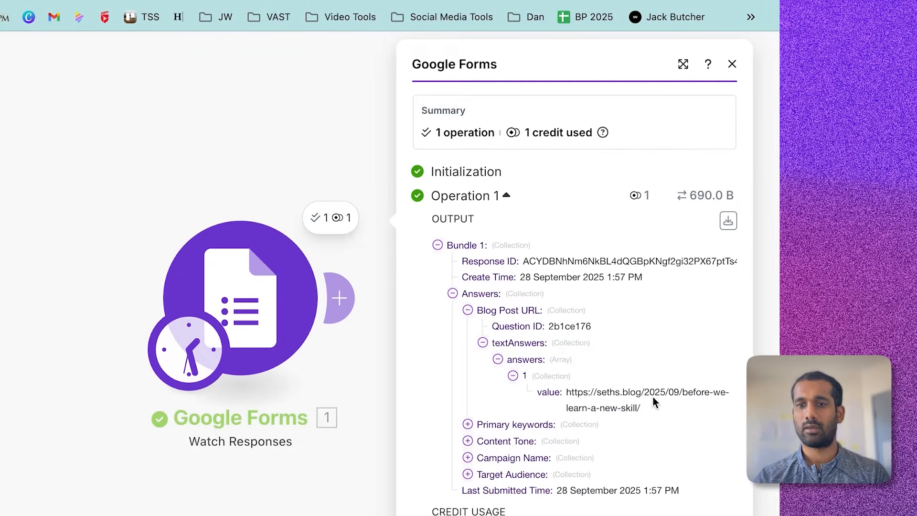
{"action": "left_click", "coordinate": [512, 425]}
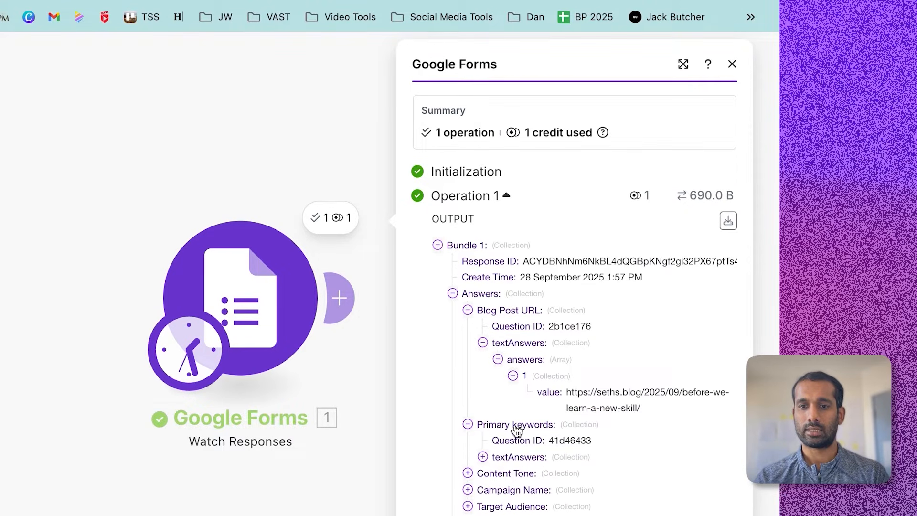
{"action": "left_click", "coordinate": [497, 456]}
{"action": "left_click", "coordinate": [498, 473]}
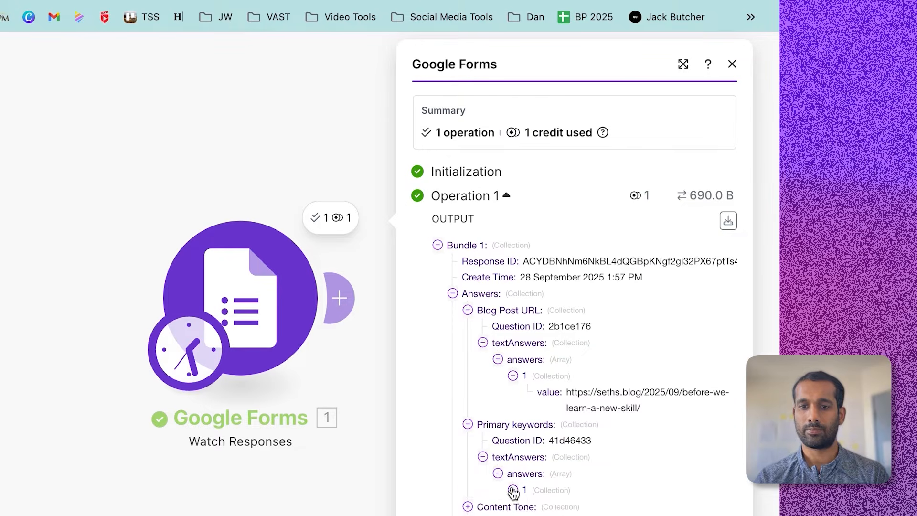
{"action": "left_click", "coordinate": [513, 490]}
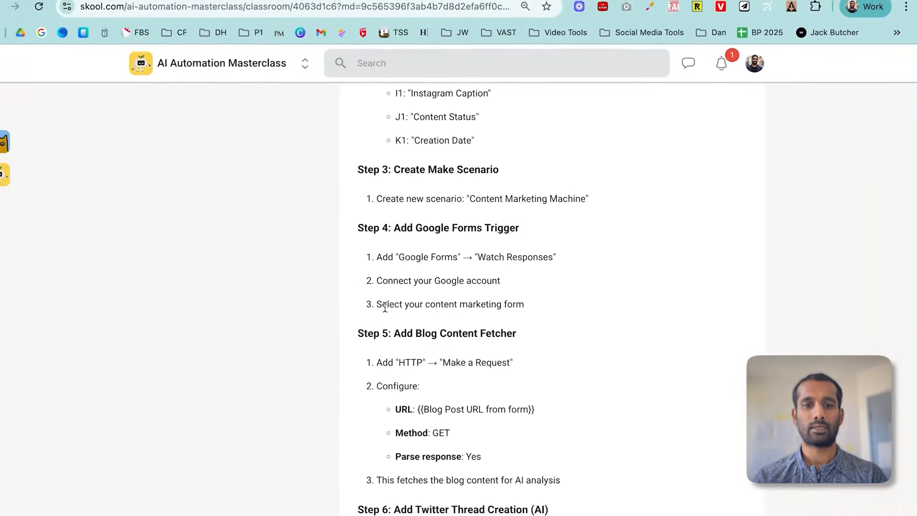
Step: Following Step 5 of the course guide, add an HTTP "Make a request" module after the Google Forms trigger in Make
{"action": "scroll", "coordinate": [519, 275], "scroll_direction": "down", "scroll_amount": 1}
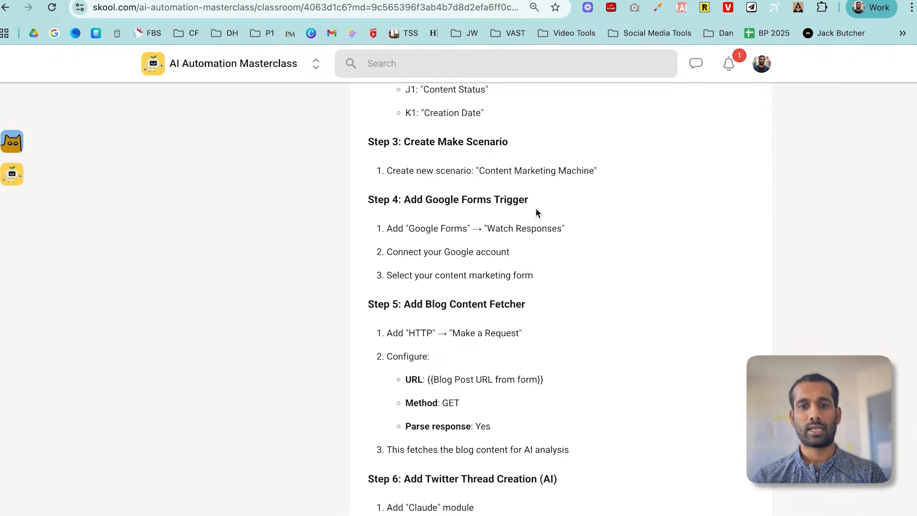
{"action": "scroll", "coordinate": [498, 292], "scroll_direction": "down", "scroll_amount": 1}
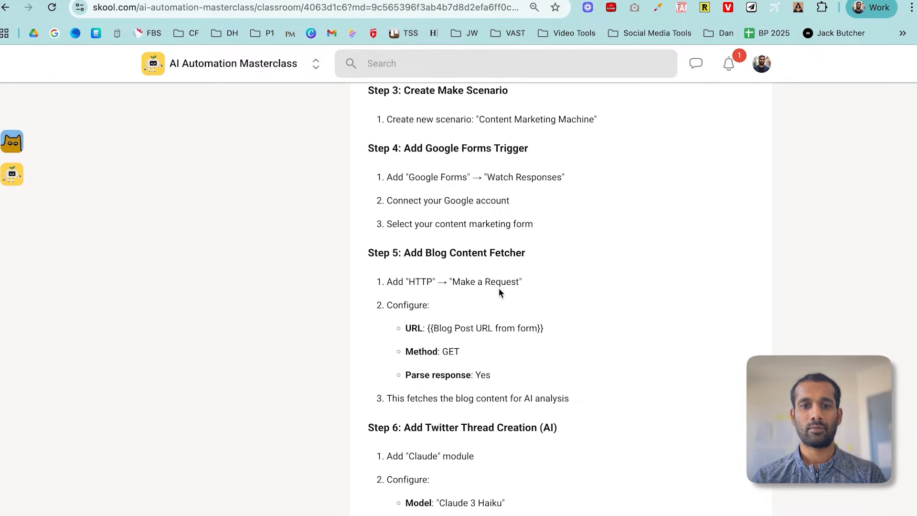
{"action": "scroll", "coordinate": [534, 286], "scroll_direction": "down", "scroll_amount": 1}
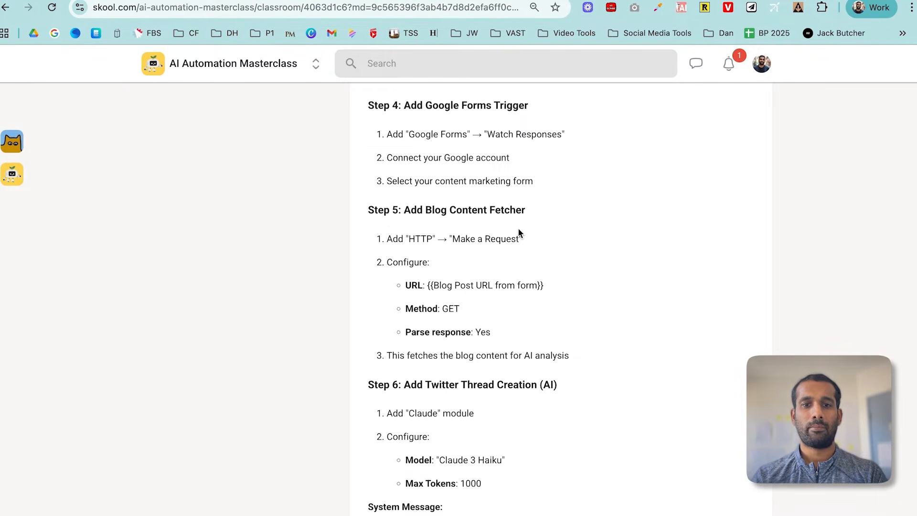
{"action": "scroll", "coordinate": [508, 266], "scroll_direction": "down", "scroll_amount": 1}
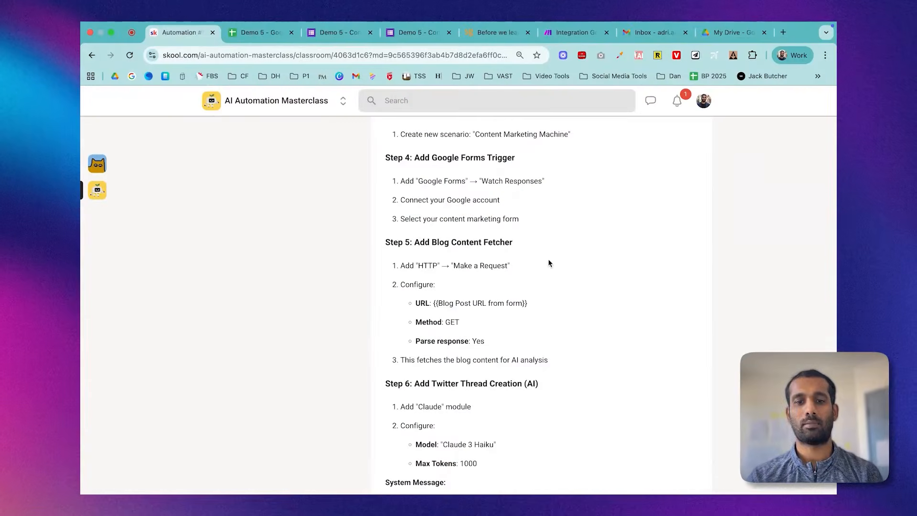
{"action": "left_click", "coordinate": [548, 34]}
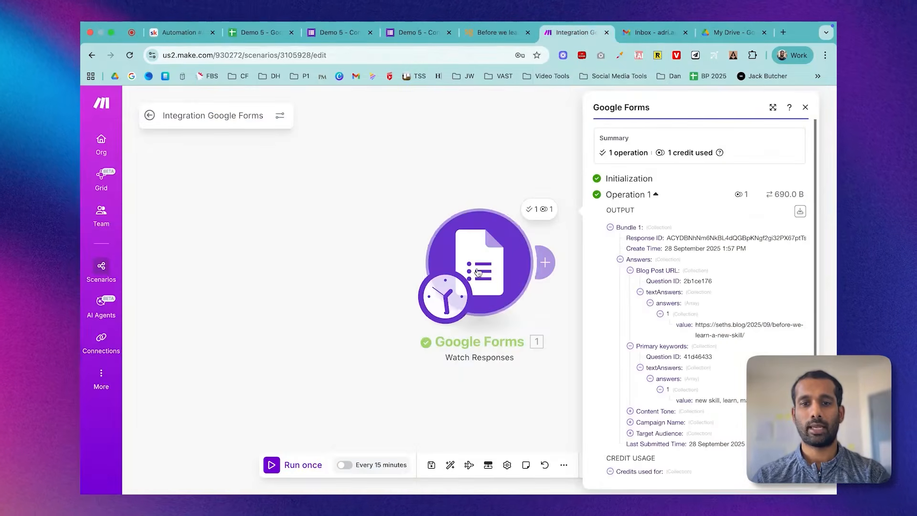
{"action": "left_click", "coordinate": [547, 263]}
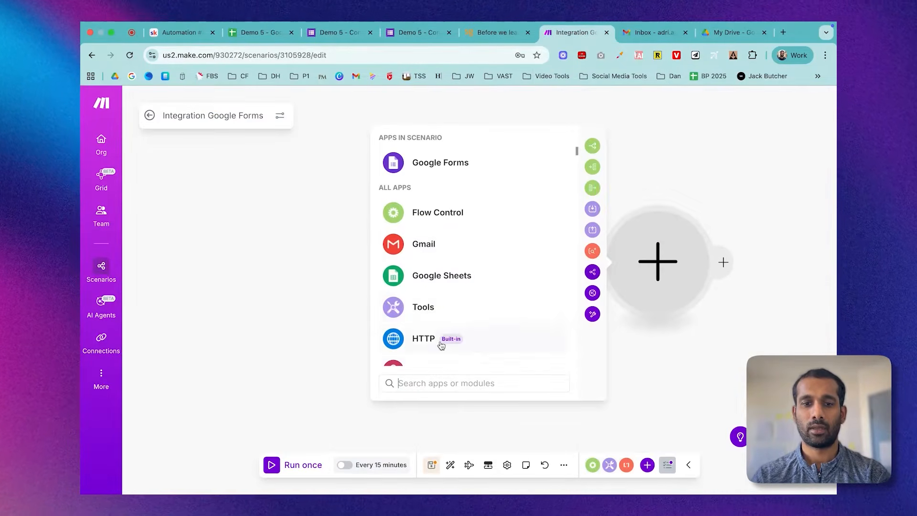
{"action": "left_click", "coordinate": [432, 342]}
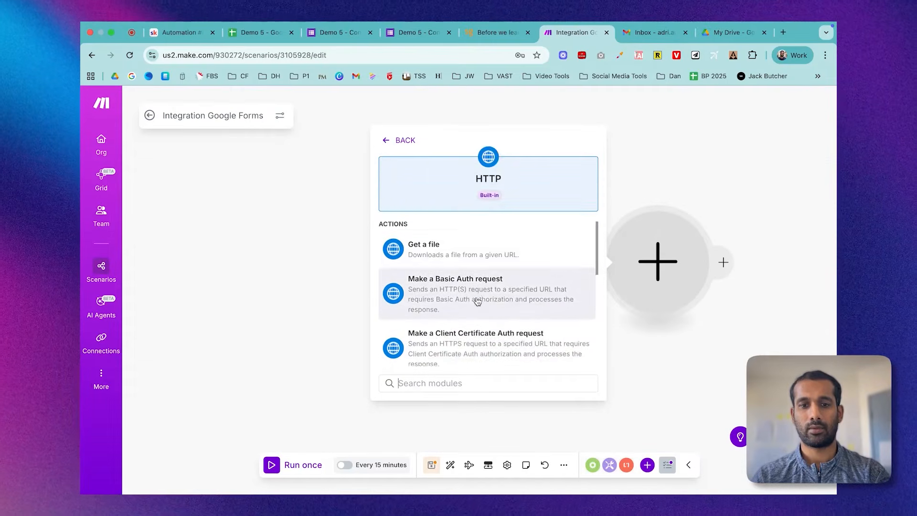
{"action": "scroll", "coordinate": [475, 300], "scroll_direction": "down", "scroll_amount": 3}
{"action": "scroll", "coordinate": [475, 300], "scroll_direction": "down", "scroll_amount": 5}
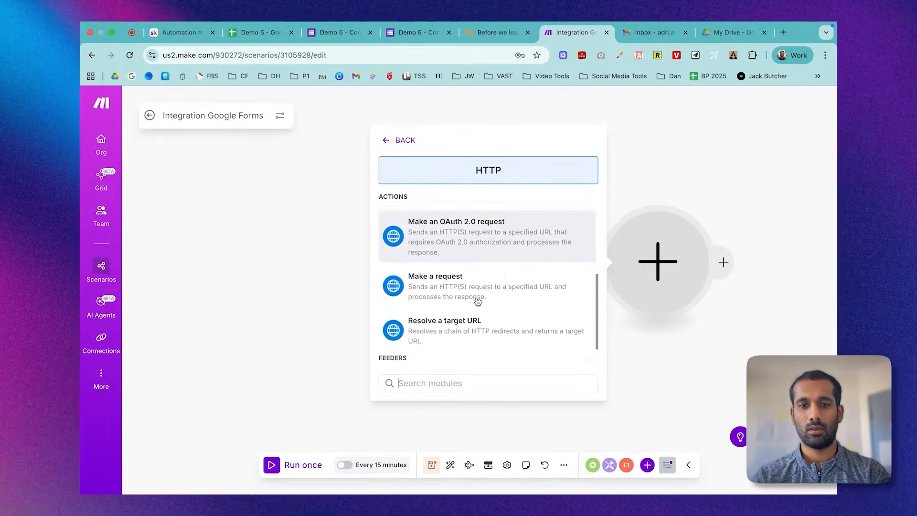
{"action": "left_click", "coordinate": [474, 290]}
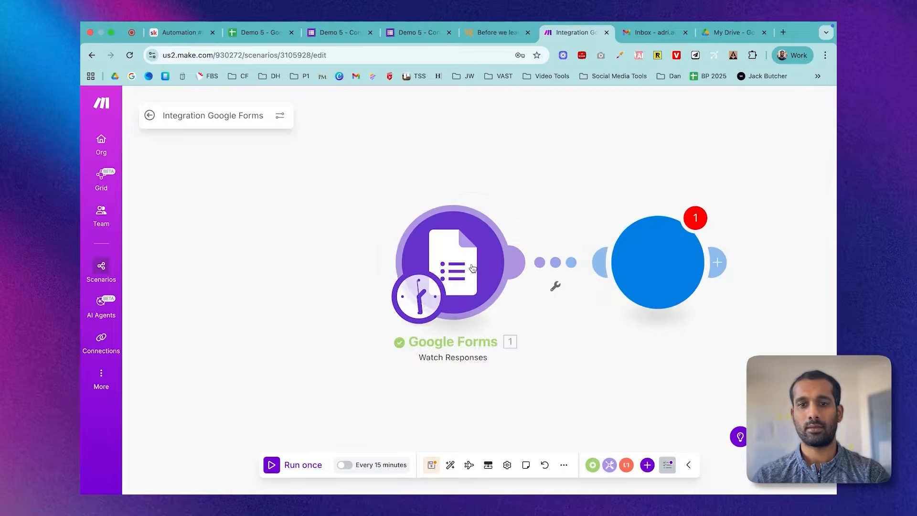
Step: Check the guide's HTTP settings and map the form's Blog Post URL text answer value to the HTTP module's URL
{"action": "left_click", "coordinate": [438, 188]}
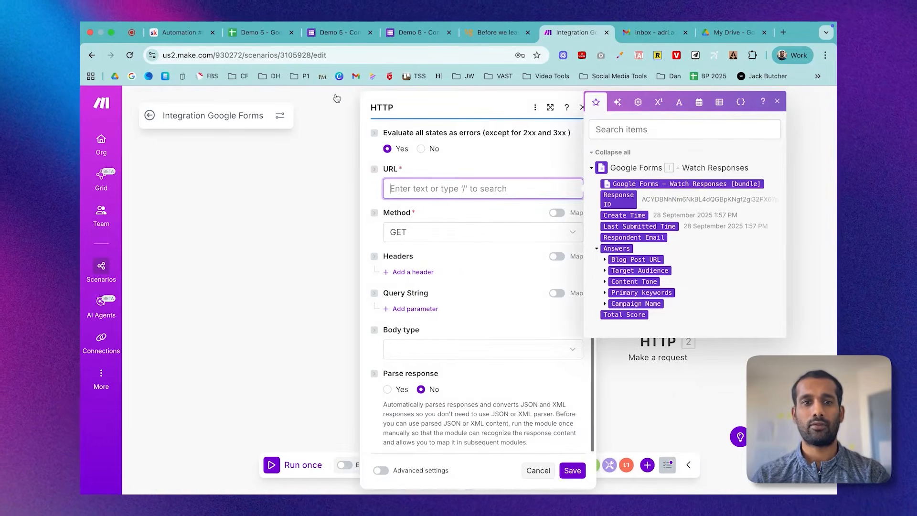
{"action": "left_click", "coordinate": [196, 38]}
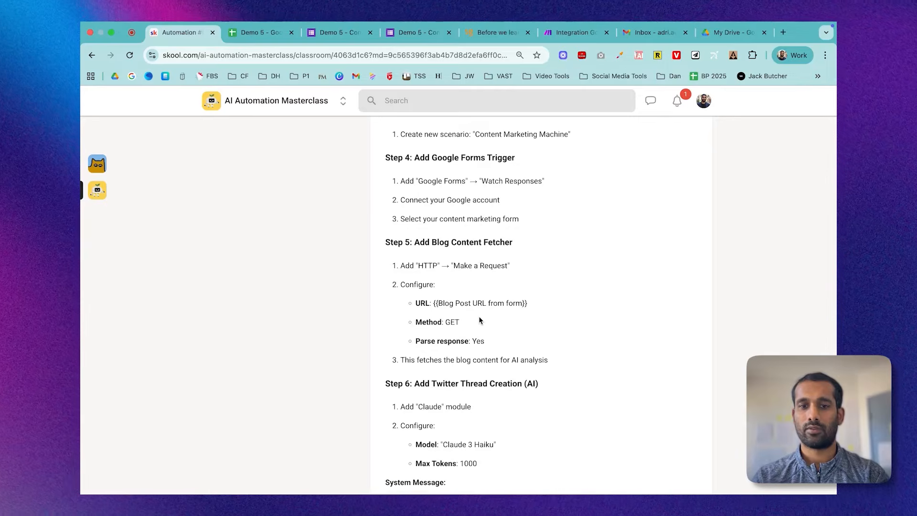
{"action": "scroll", "coordinate": [479, 320], "scroll_direction": "down", "scroll_amount": 2}
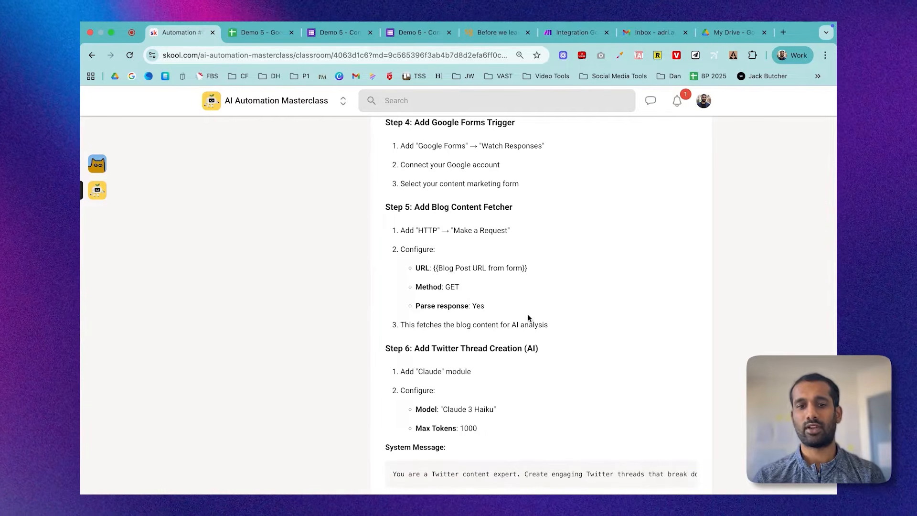
{"action": "left_click", "coordinate": [573, 33]}
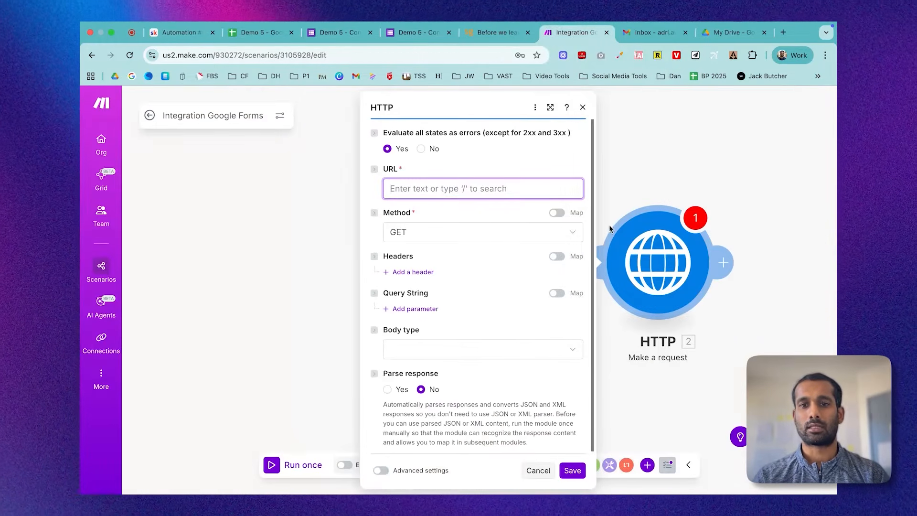
{"action": "left_click", "coordinate": [434, 189]}
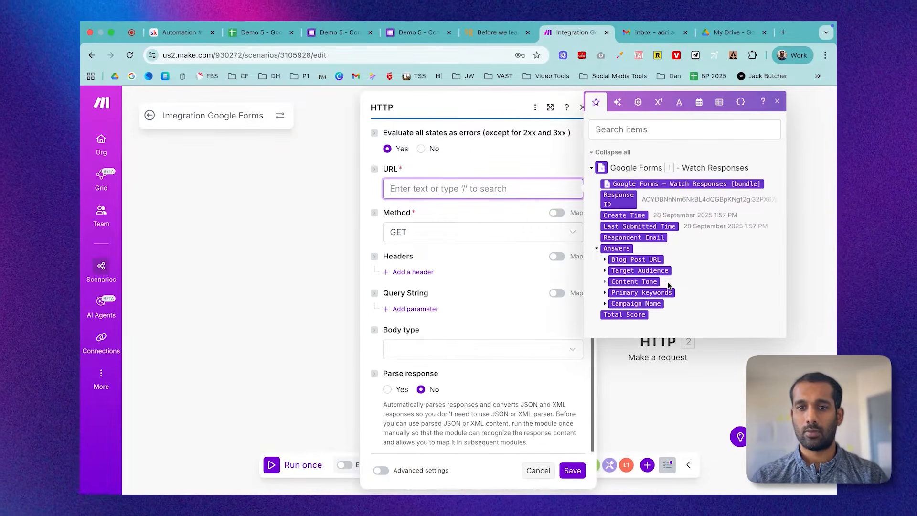
{"action": "left_click", "coordinate": [605, 259]}
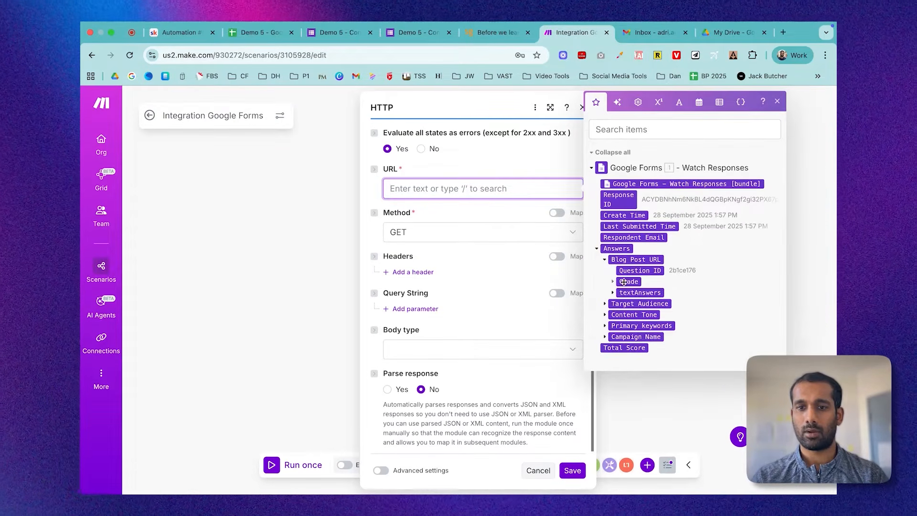
{"action": "left_click", "coordinate": [613, 293]}
{"action": "left_click", "coordinate": [620, 304]}
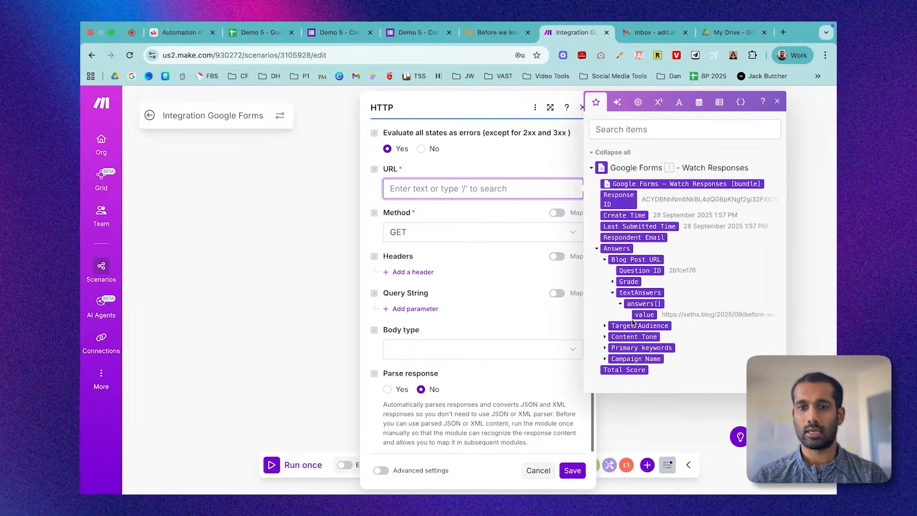
{"action": "left_click", "coordinate": [644, 314]}
Step: Keep GET as the request method, set Parse response to Yes, and save the HTTP module and the scenario
{"action": "left_click", "coordinate": [466, 244]}
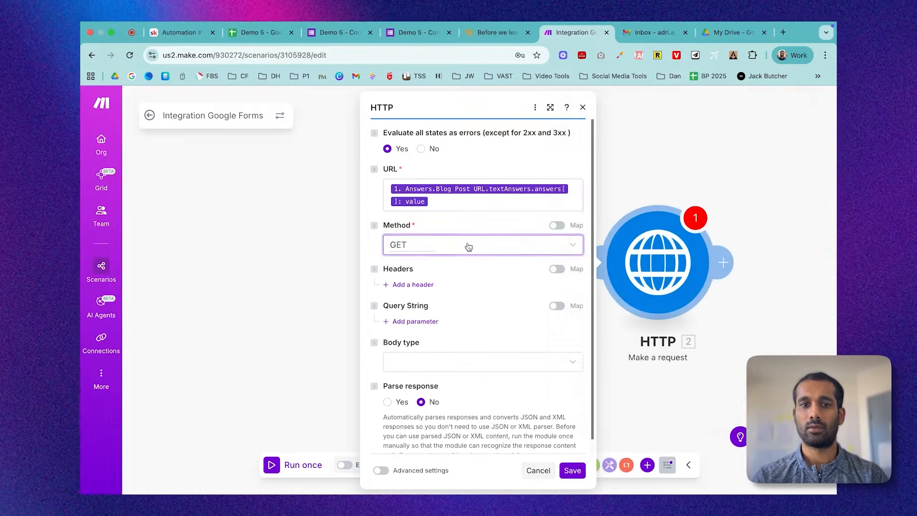
{"action": "left_click", "coordinate": [468, 247]}
{"action": "scroll", "coordinate": [466, 270], "scroll_direction": "down", "scroll_amount": 1}
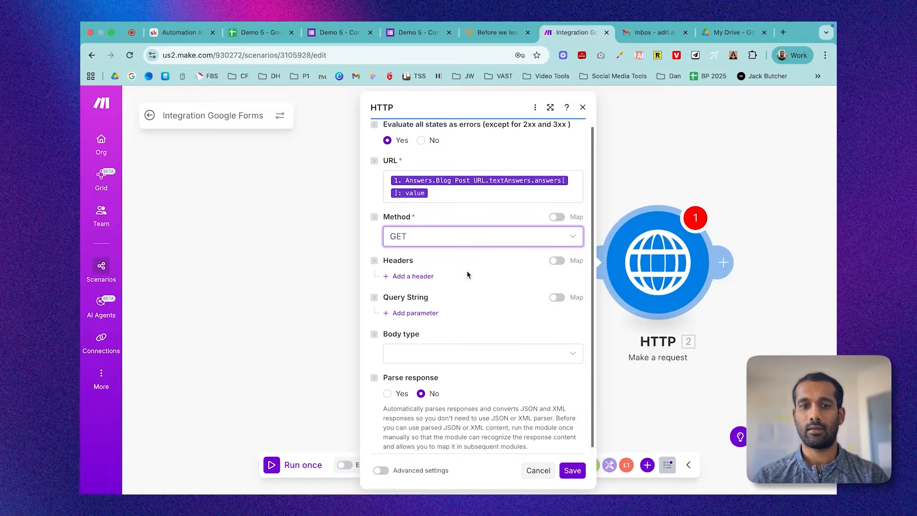
{"action": "left_click", "coordinate": [387, 387]}
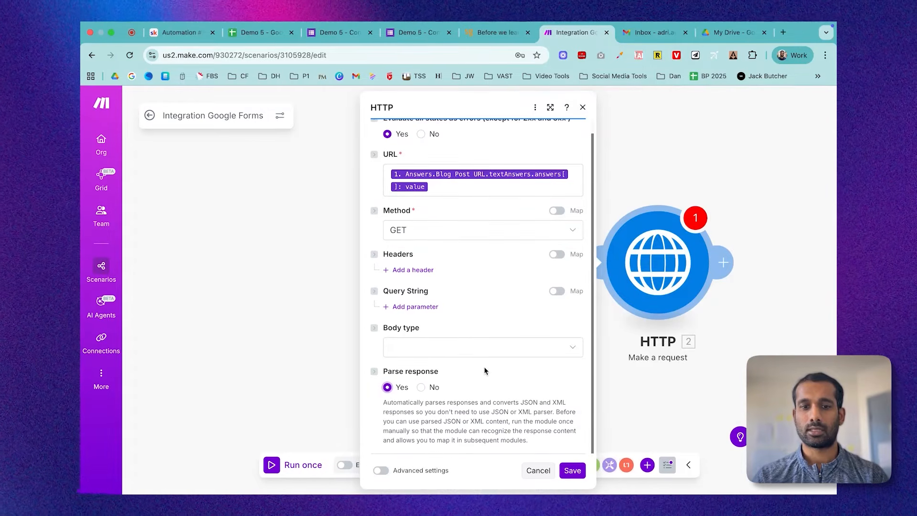
{"action": "left_click", "coordinate": [572, 471]}
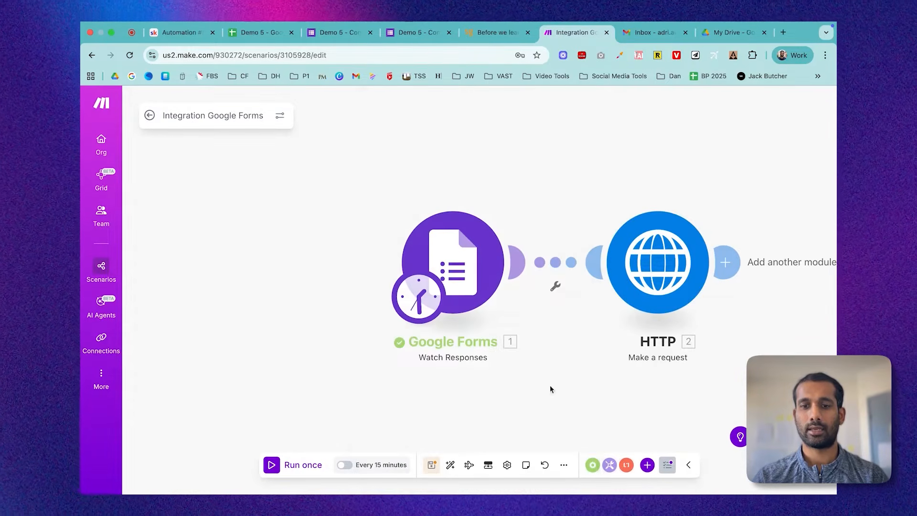
{"action": "left_click_drag", "start_coordinate": [507, 150], "coordinate": [349, 179]}
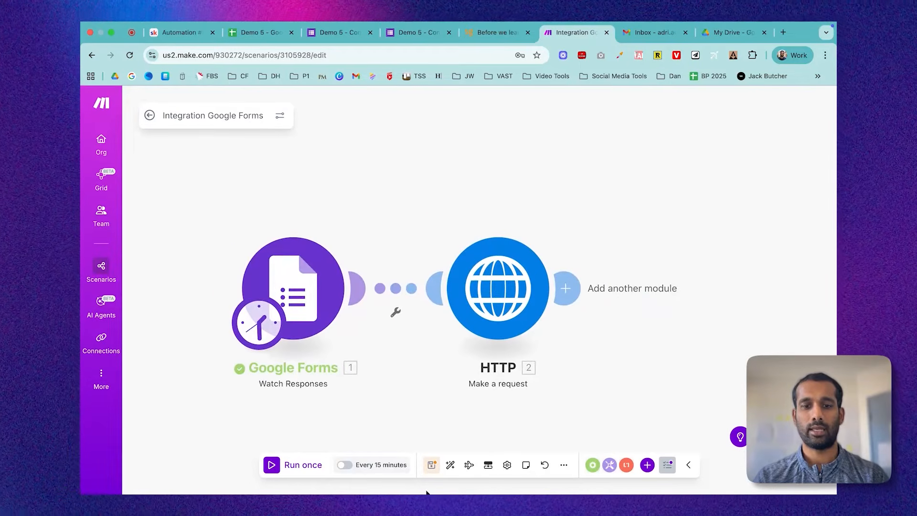
{"action": "left_click", "coordinate": [431, 465]}
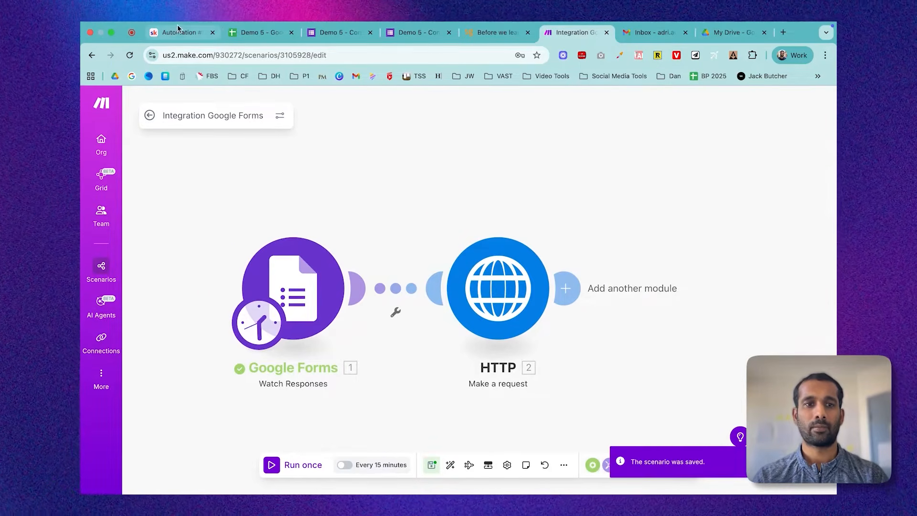
Step: Examine Step 6 of the course guide for the Claude module's model, max tokens, system message and user message
{"action": "left_click", "coordinate": [177, 29]}
{"action": "scroll", "coordinate": [463, 243], "scroll_direction": "down", "scroll_amount": 1}
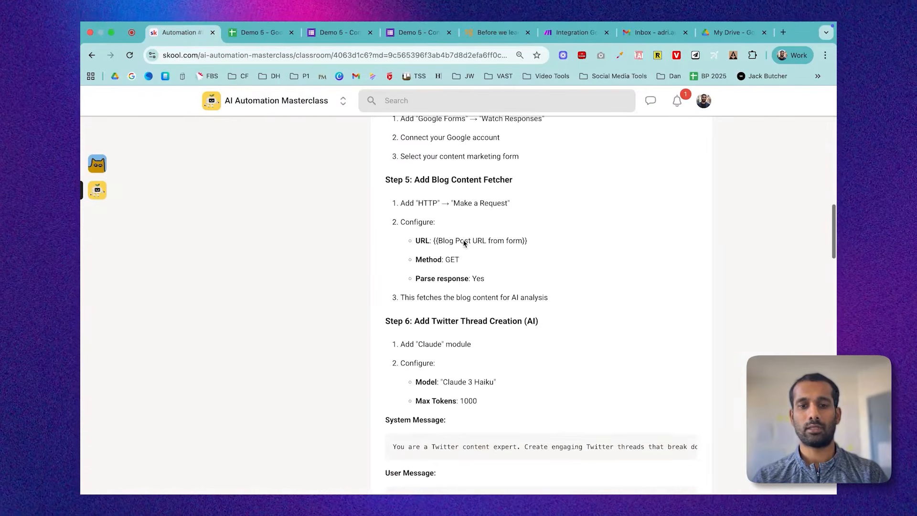
{"action": "scroll", "coordinate": [463, 243], "scroll_direction": "down", "scroll_amount": 2}
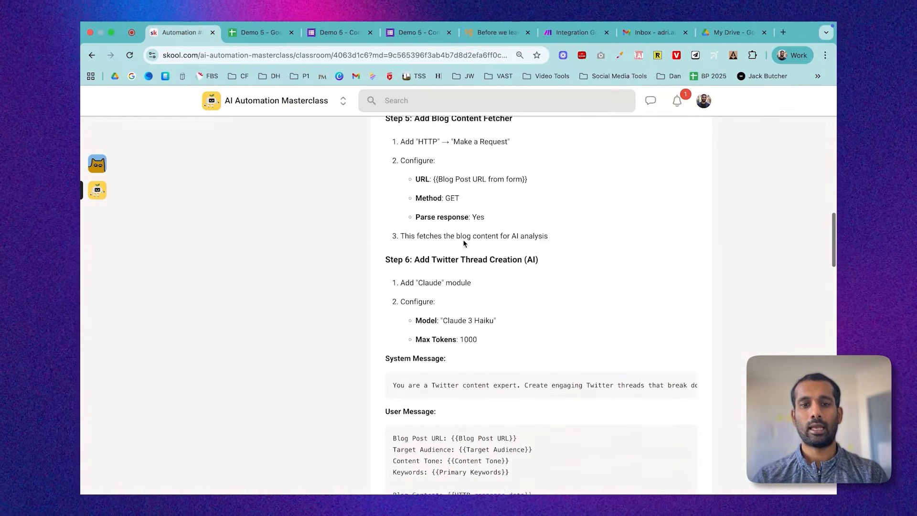
{"action": "scroll", "coordinate": [463, 244], "scroll_direction": "down", "scroll_amount": 1}
{"action": "scroll", "coordinate": [463, 242], "scroll_direction": "down", "scroll_amount": 1}
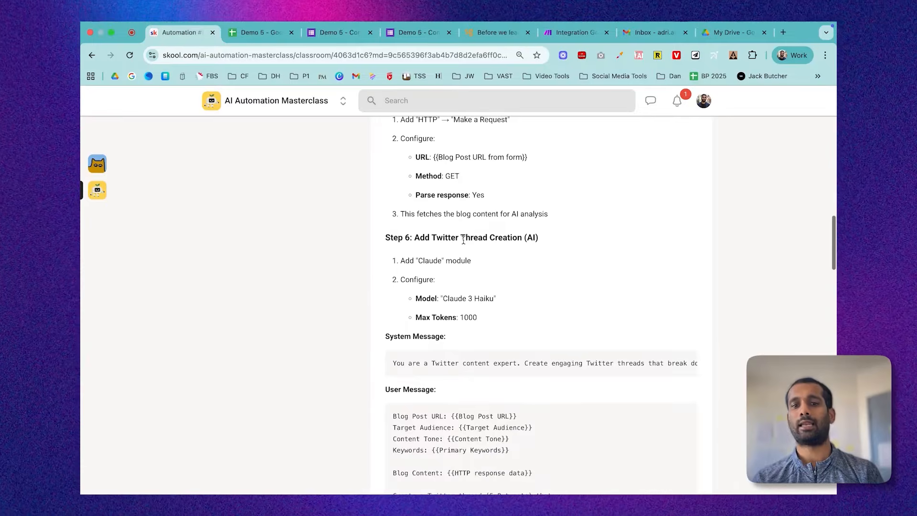
{"action": "scroll", "coordinate": [463, 241], "scroll_direction": "down", "scroll_amount": 2}
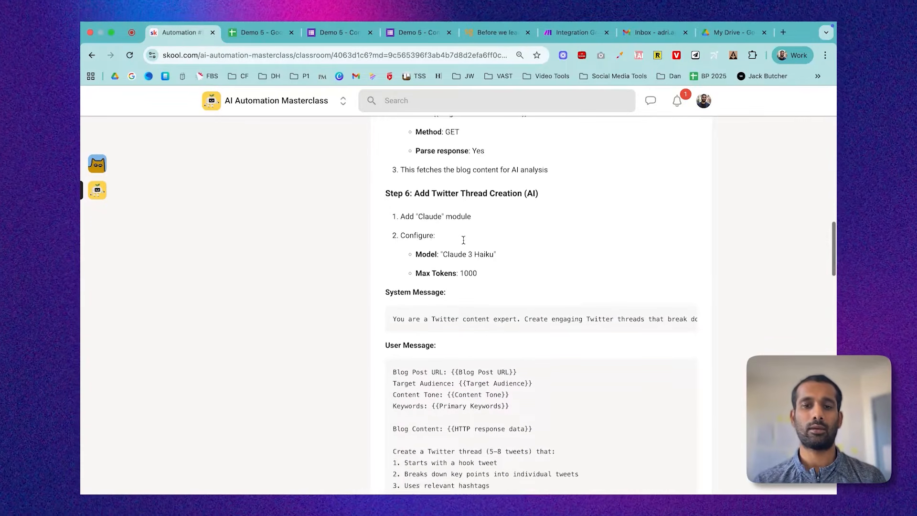
{"action": "scroll", "coordinate": [463, 244], "scroll_direction": "down", "scroll_amount": 1}
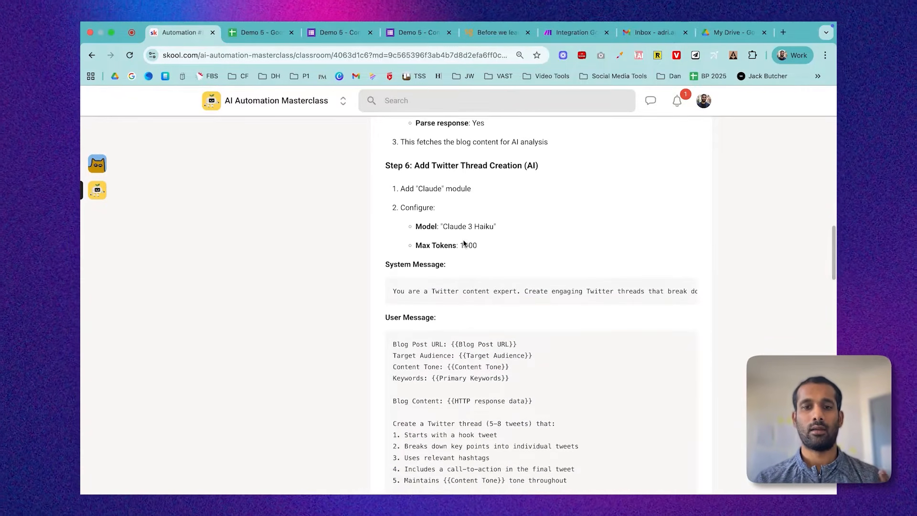
{"action": "scroll", "coordinate": [463, 243], "scroll_direction": "down", "scroll_amount": 2}
{"action": "scroll", "coordinate": [463, 243], "scroll_direction": "up", "scroll_amount": 1}
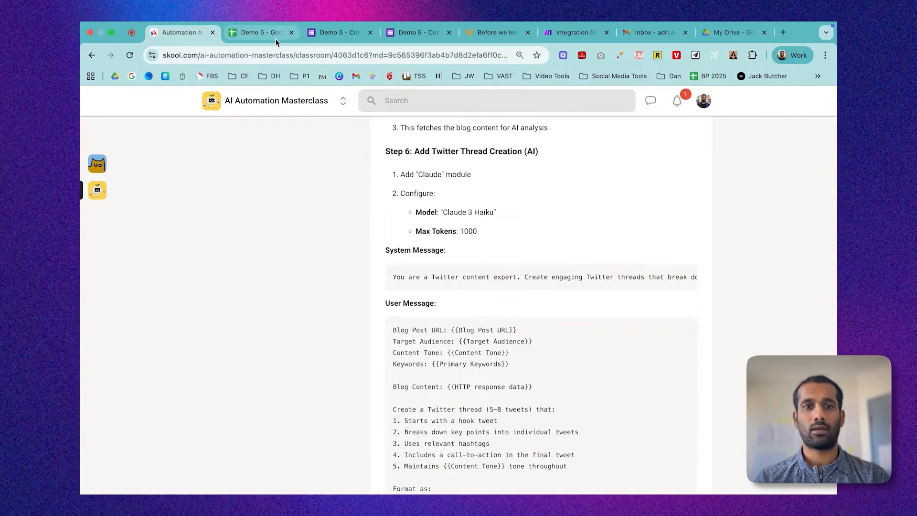
Step: Back in Make, add an Anthropic Claude "Create a Prompt" module after the HTTP module
{"action": "left_click", "coordinate": [549, 34]}
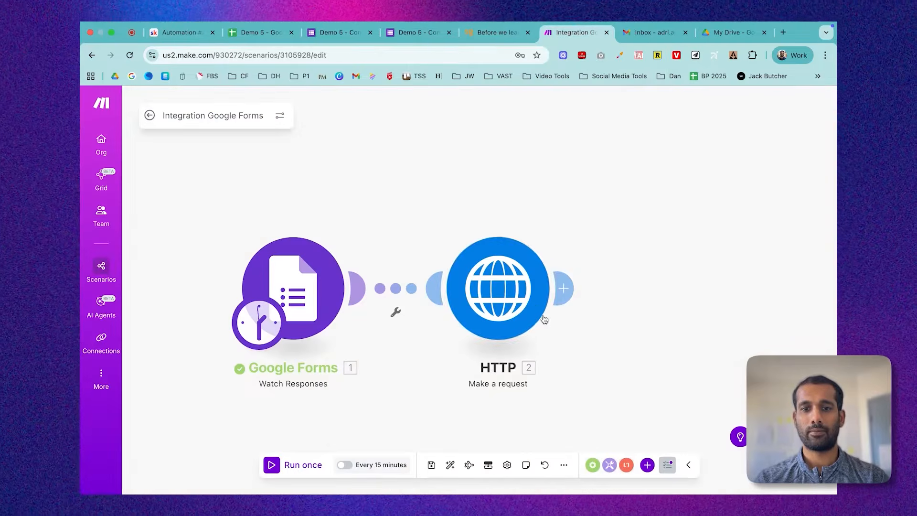
{"action": "left_click", "coordinate": [562, 287]}
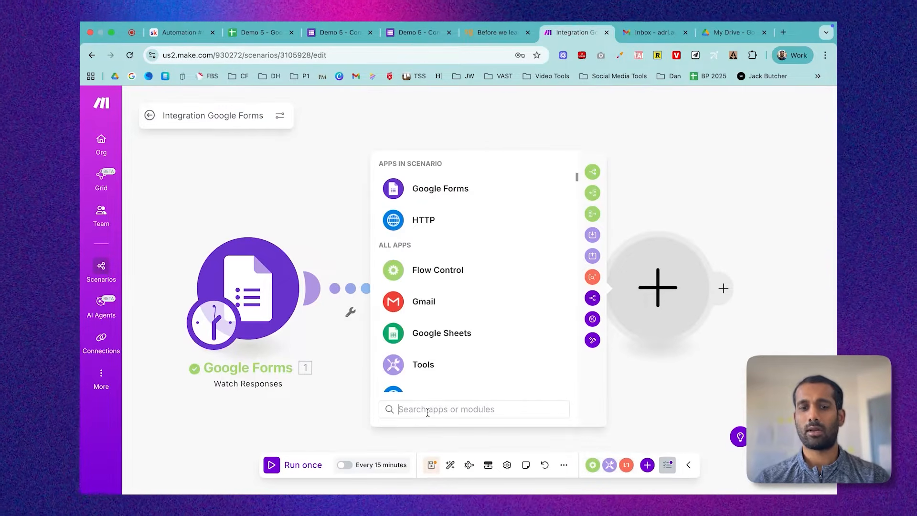
{"action": "type", "text": "claude"}
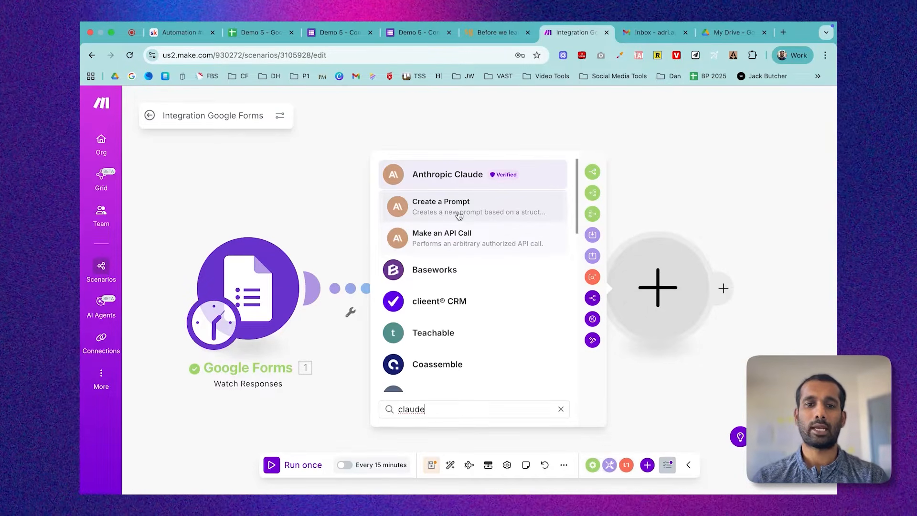
{"action": "key", "text": "Escape"}
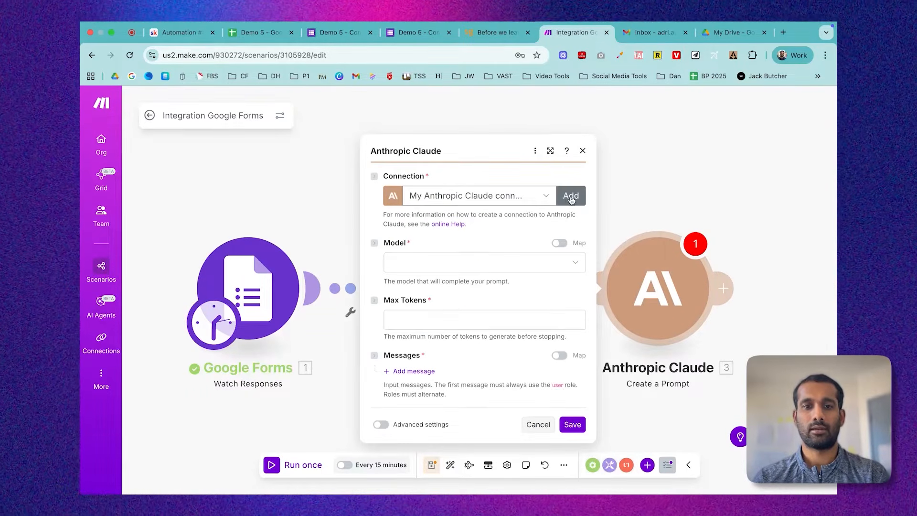
Step: Set the Claude module's model to Claude Haiku 3 and its max tokens to 1000
{"action": "left_click", "coordinate": [441, 270]}
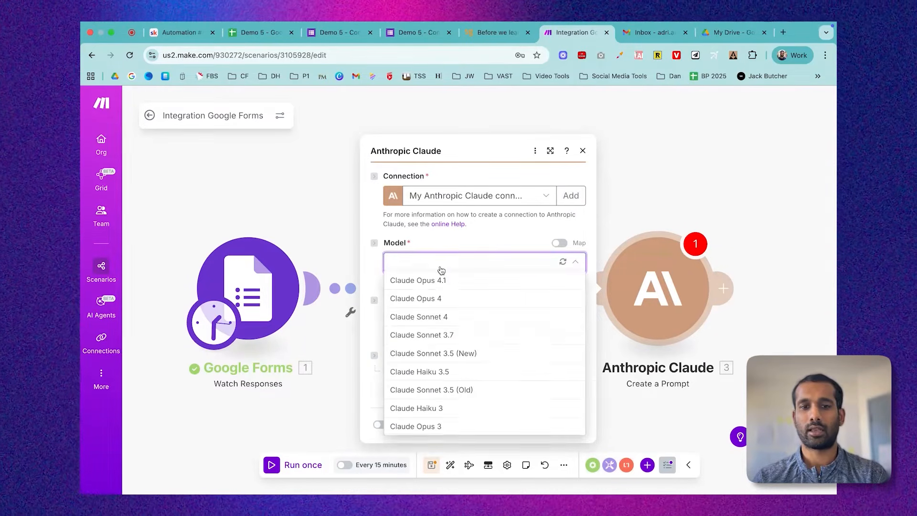
{"action": "left_click", "coordinate": [447, 410]}
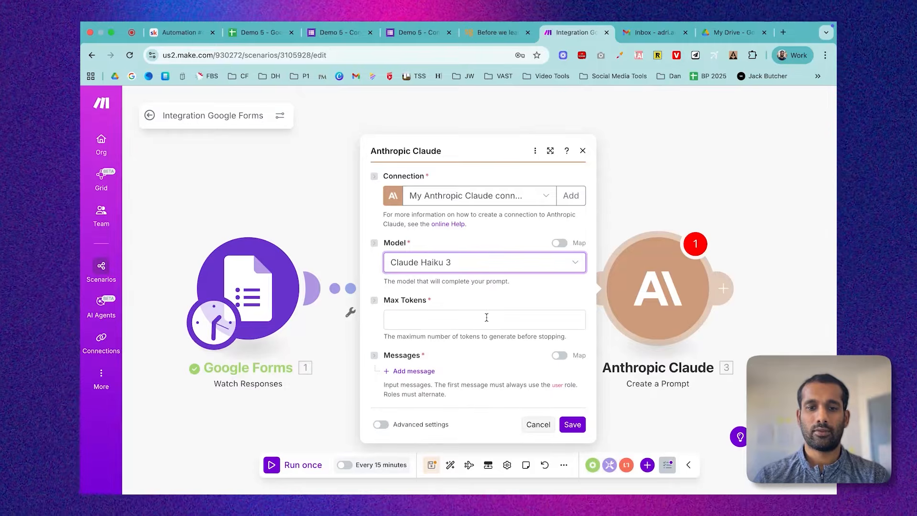
{"action": "left_click", "coordinate": [450, 318]}
{"action": "type", "text": "1000"}
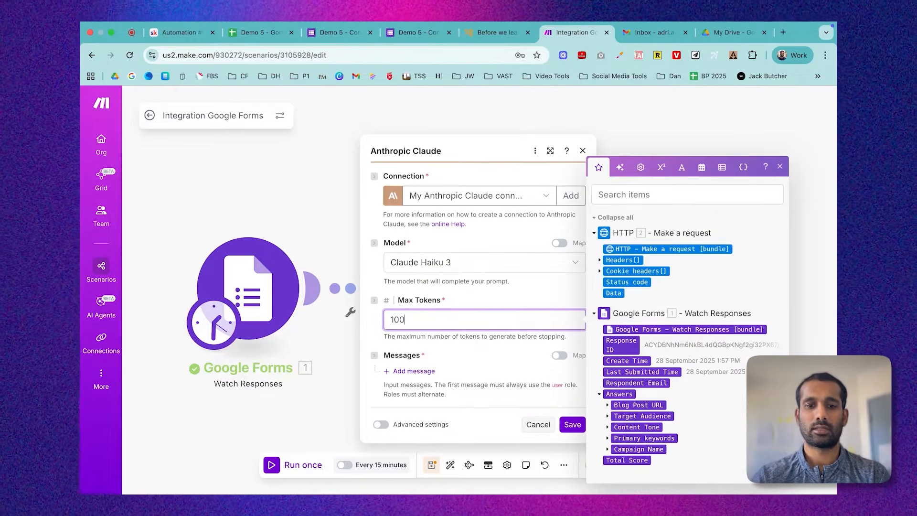
{"action": "left_click", "coordinate": [422, 339]}
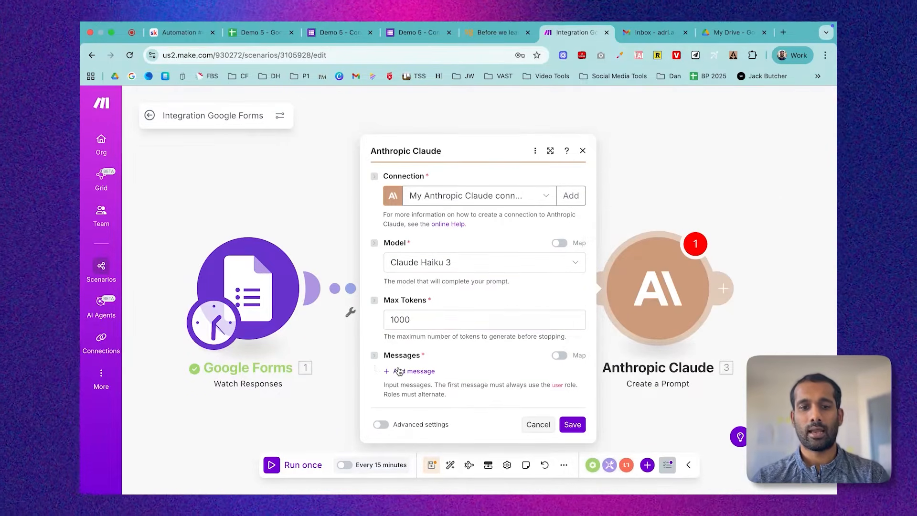
Step: Copy the Twitter content expert System Message from Step 6 of the course guide
{"action": "left_click", "coordinate": [196, 46]}
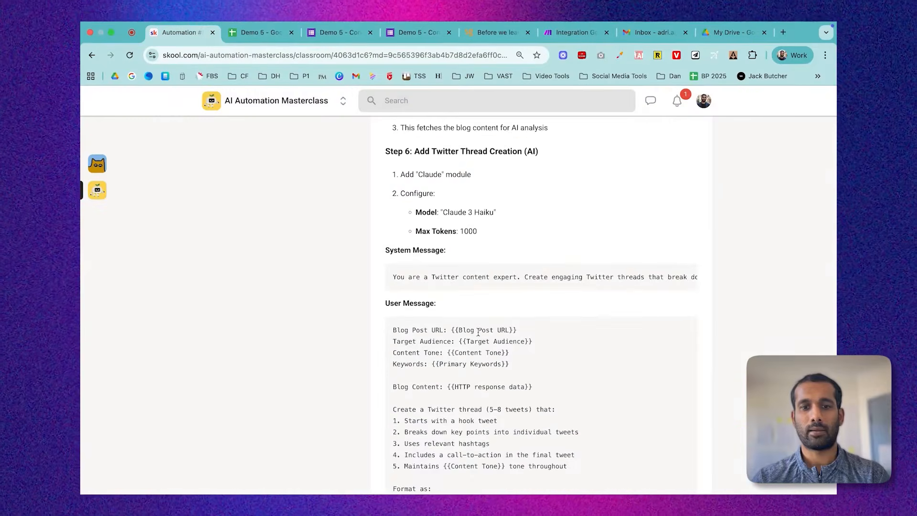
{"action": "scroll", "coordinate": [493, 244], "scroll_direction": "down", "scroll_amount": 2}
{"action": "triple_click", "coordinate": [497, 234]}
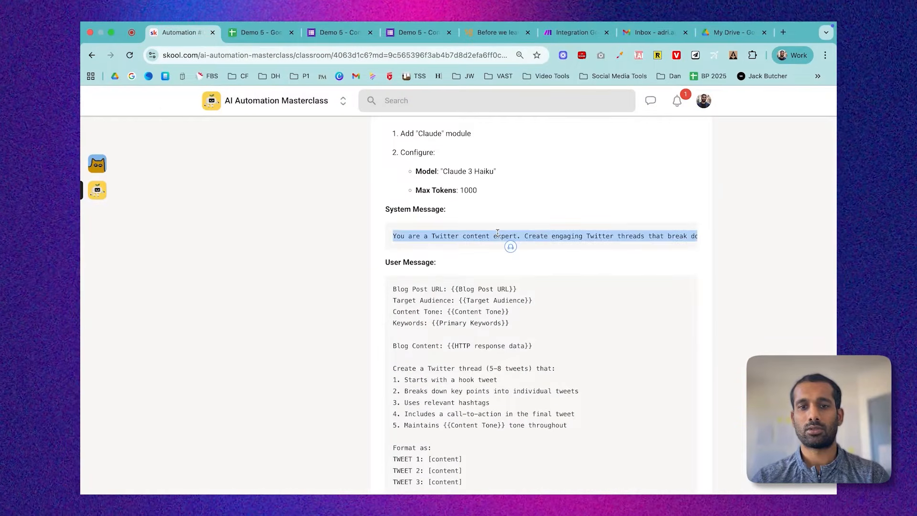
Step: In Make, add a first message to the Claude module with the Assistant role and the copied system message as content
{"action": "left_click", "coordinate": [549, 35]}
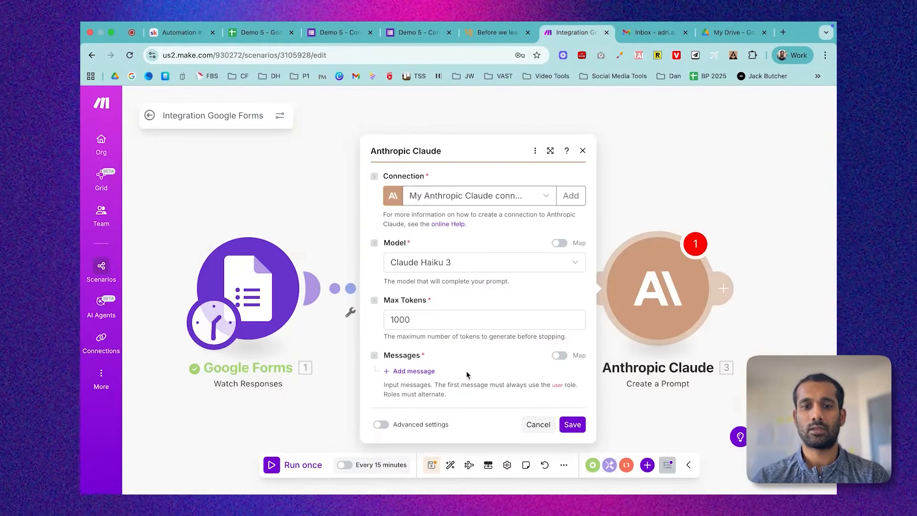
{"action": "left_click", "coordinate": [417, 376]}
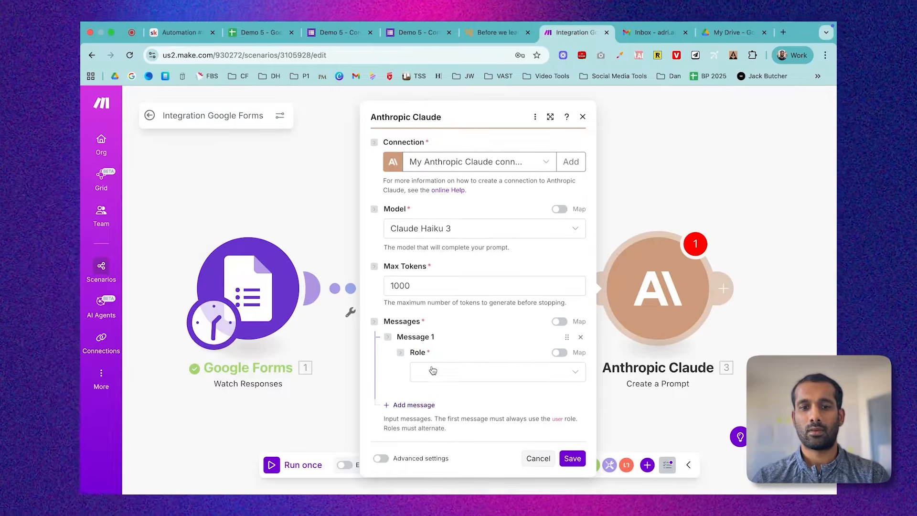
{"action": "left_click", "coordinate": [484, 371]}
{"action": "left_click", "coordinate": [467, 391]}
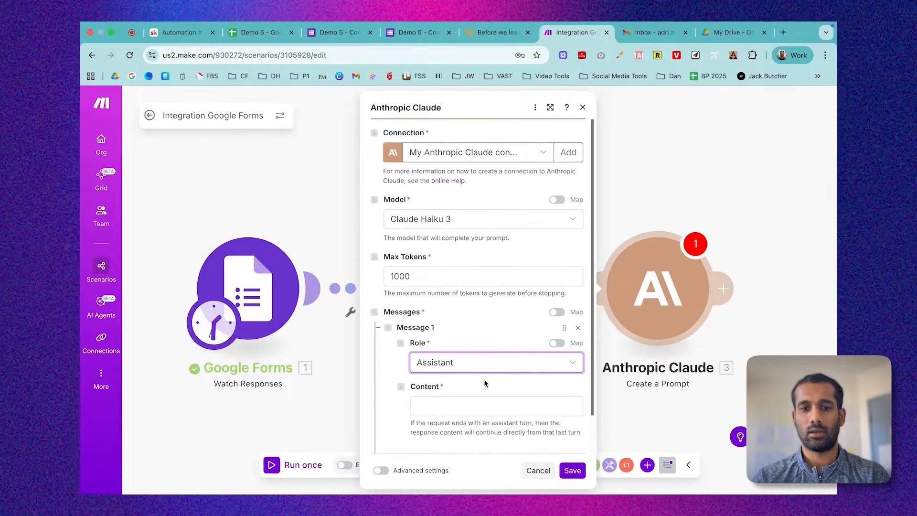
{"action": "left_click", "coordinate": [455, 407]}
{"action": "key", "text": "super+v"}
{"action": "left_click", "coordinate": [461, 386]}
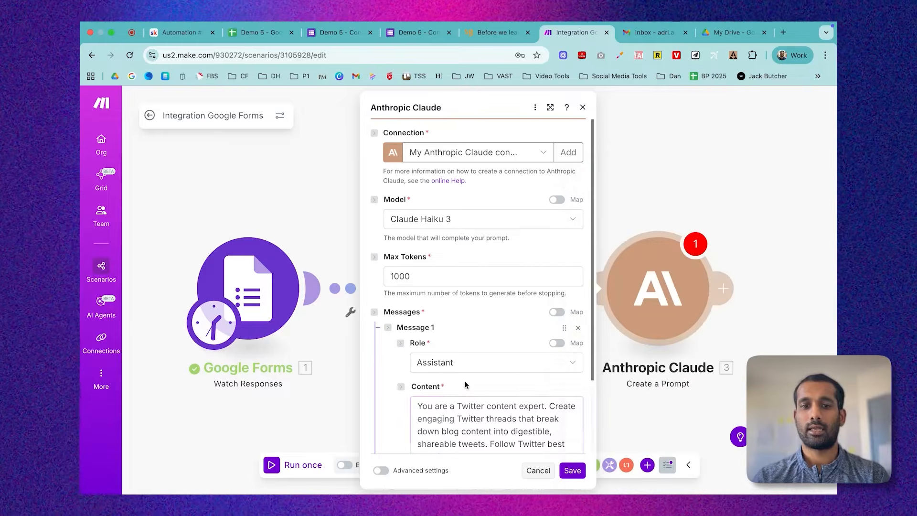
Step: Review the first message's content and the Claude models available for the module
{"action": "scroll", "coordinate": [470, 381], "scroll_direction": "down", "scroll_amount": 3}
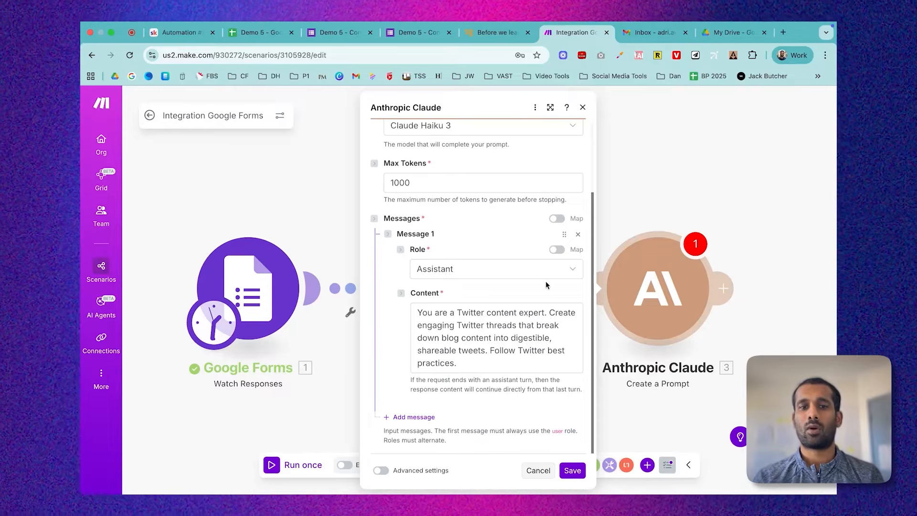
{"action": "scroll", "coordinate": [506, 228], "scroll_direction": "up", "scroll_amount": 1}
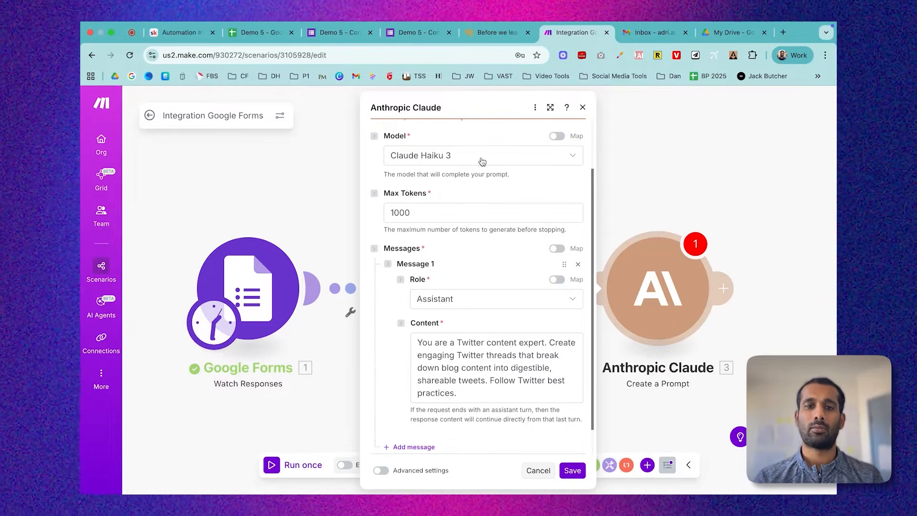
{"action": "left_click", "coordinate": [482, 161]}
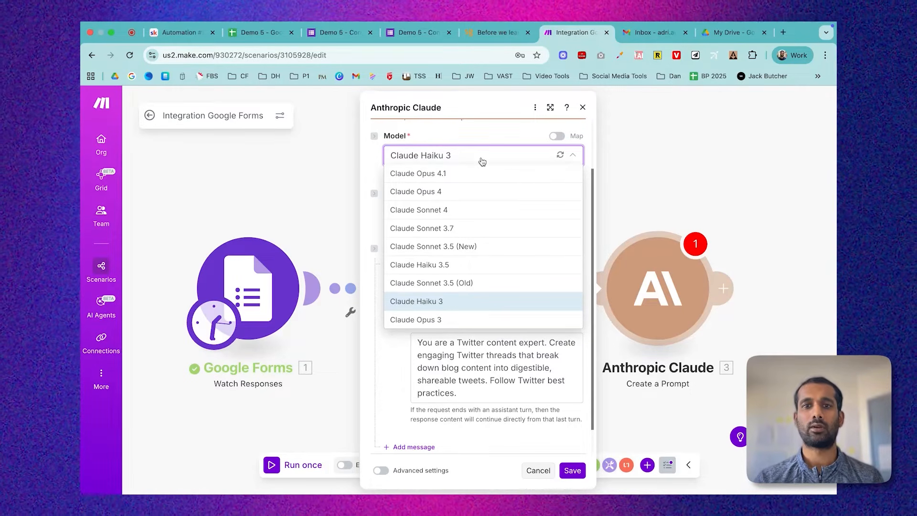
{"action": "left_click", "coordinate": [482, 162]}
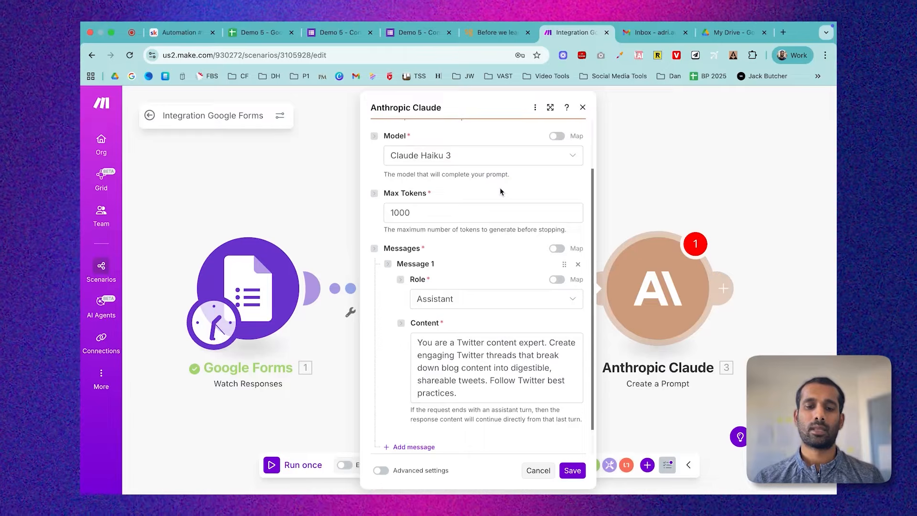
{"action": "scroll", "coordinate": [499, 187], "scroll_direction": "down", "scroll_amount": 2}
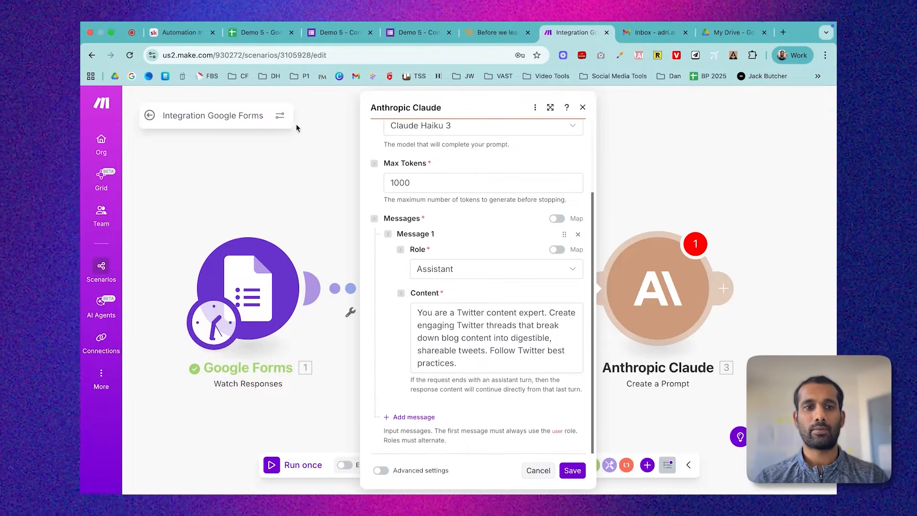
Step: Copy the whole User Message prompt for the Twitter thread from Step 6 of the course guide
{"action": "left_click", "coordinate": [182, 33]}
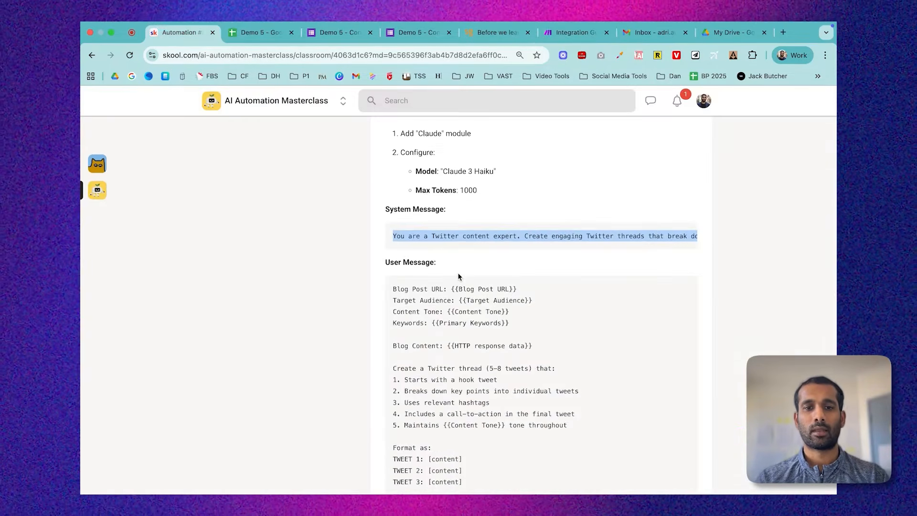
{"action": "scroll", "coordinate": [435, 285], "scroll_direction": "down", "scroll_amount": 1}
{"action": "scroll", "coordinate": [436, 286], "scroll_direction": "down", "scroll_amount": 2}
{"action": "scroll", "coordinate": [435, 286], "scroll_direction": "down", "scroll_amount": 1}
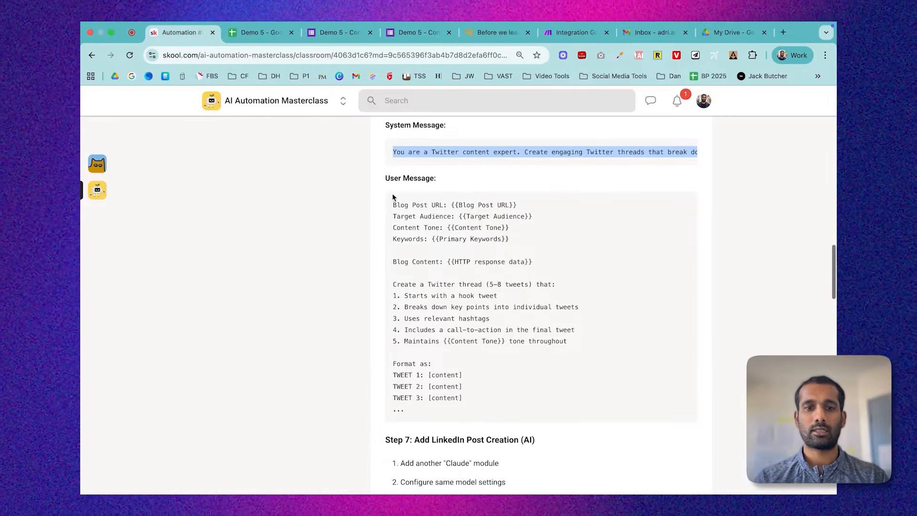
{"action": "left_click_drag", "start_coordinate": [391, 204], "coordinate": [509, 399]}
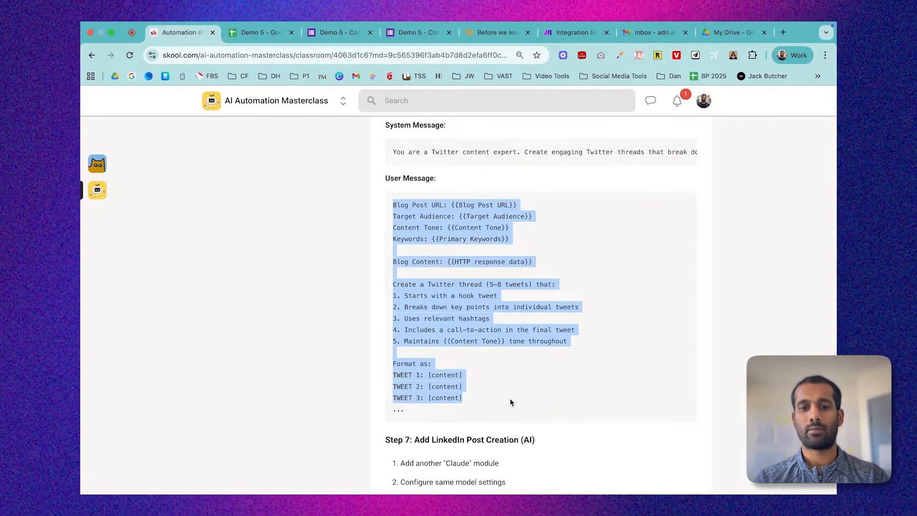
{"action": "key", "text": "shift+Down"}
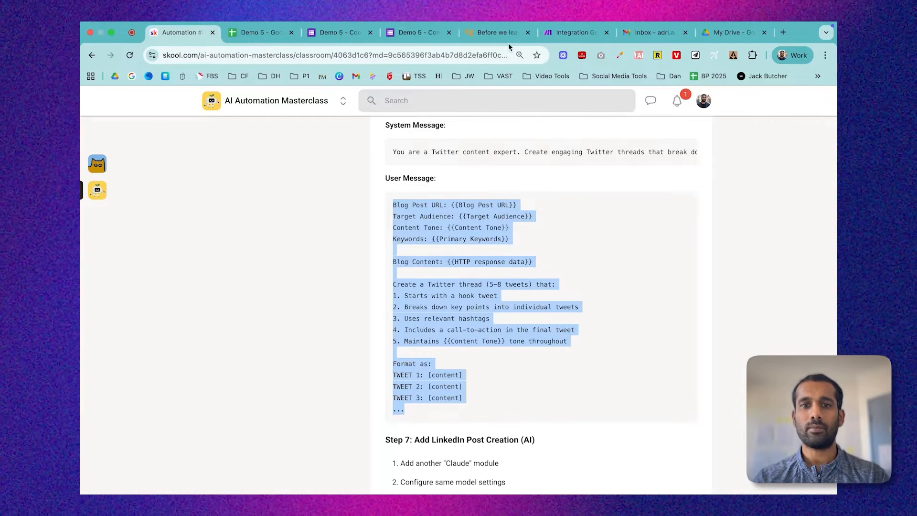
Step: In Make, add a second message to the Claude module and set its role to User
{"action": "left_click", "coordinate": [571, 33]}
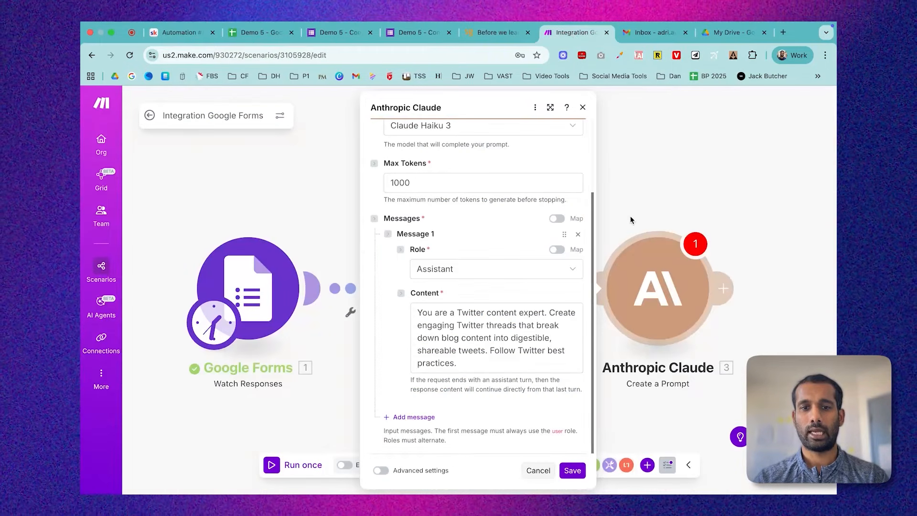
{"action": "left_click", "coordinate": [408, 417]}
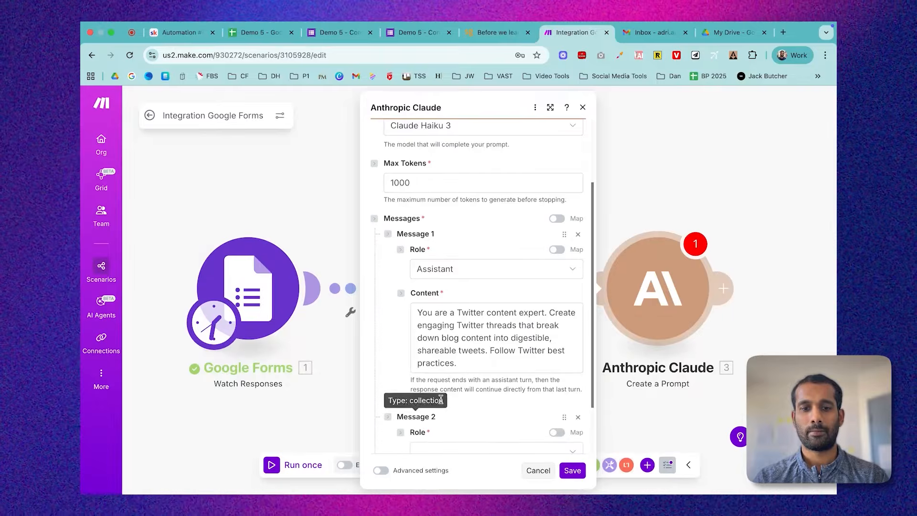
{"action": "scroll", "coordinate": [430, 396], "scroll_direction": "down", "scroll_amount": 3}
{"action": "left_click", "coordinate": [462, 382]}
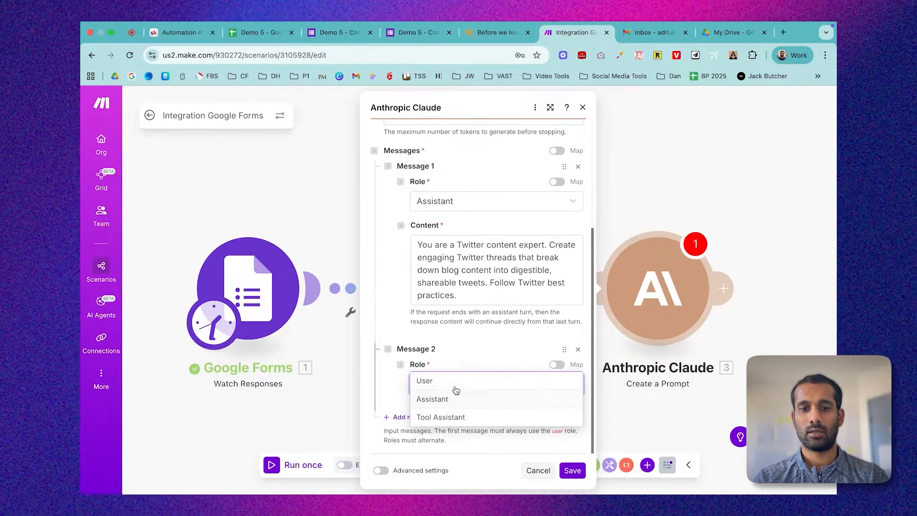
{"action": "left_click", "coordinate": [458, 381]}
Step: Add a content item of type Text to the User message and paste the copied Twitter thread prompt into it
{"action": "scroll", "coordinate": [461, 382], "scroll_direction": "down", "scroll_amount": 1}
{"action": "left_click", "coordinate": [433, 388]}
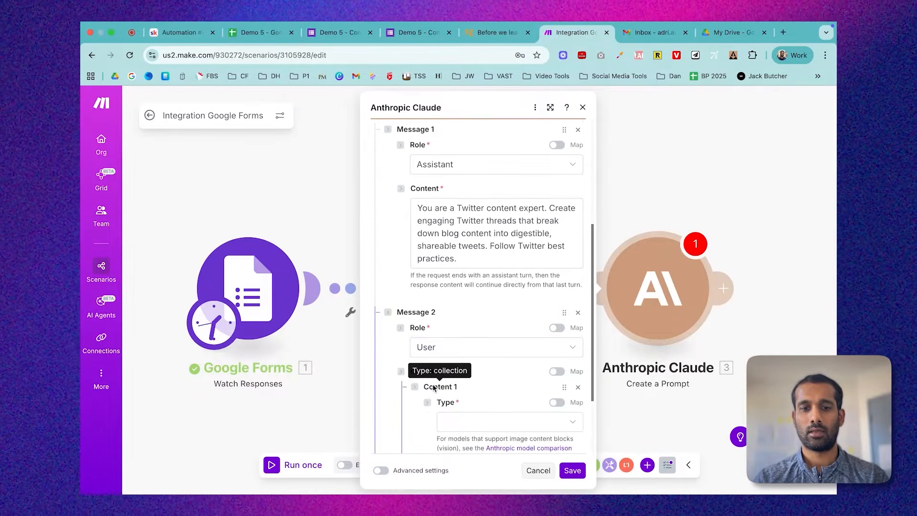
{"action": "scroll", "coordinate": [446, 410], "scroll_direction": "down", "scroll_amount": 3}
{"action": "left_click", "coordinate": [467, 328]}
{"action": "left_click", "coordinate": [458, 344]}
{"action": "left_click", "coordinate": [455, 388]}
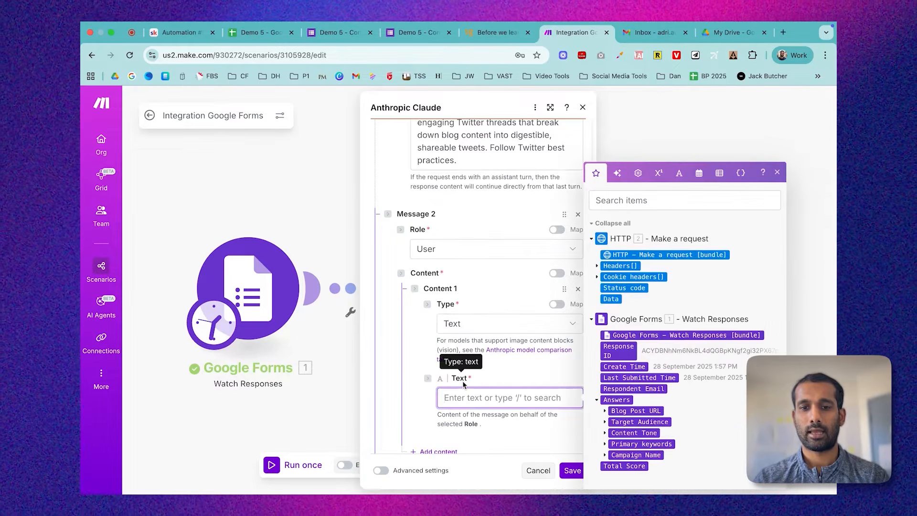
{"action": "key", "text": "ctrl+v"}
{"action": "scroll", "coordinate": [505, 290], "scroll_direction": "down", "scroll_amount": 3}
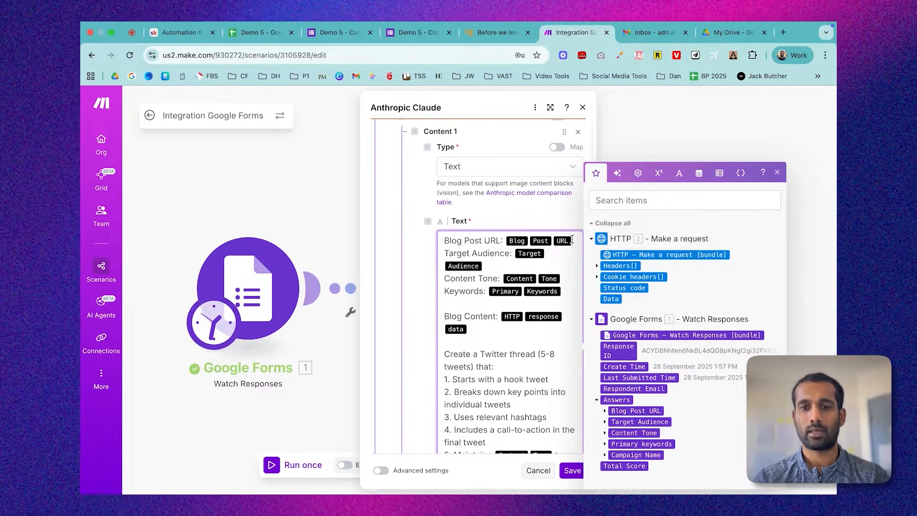
Step: Replace the Blog Post URL placeholder in the User message with the Blog Post URL answer value from Google Forms
{"action": "left_click", "coordinate": [571, 240]}
{"action": "key", "text": "BackSpace"}
{"action": "key", "text": "BackSpace"}
{"action": "key", "text": "BackSpace"}
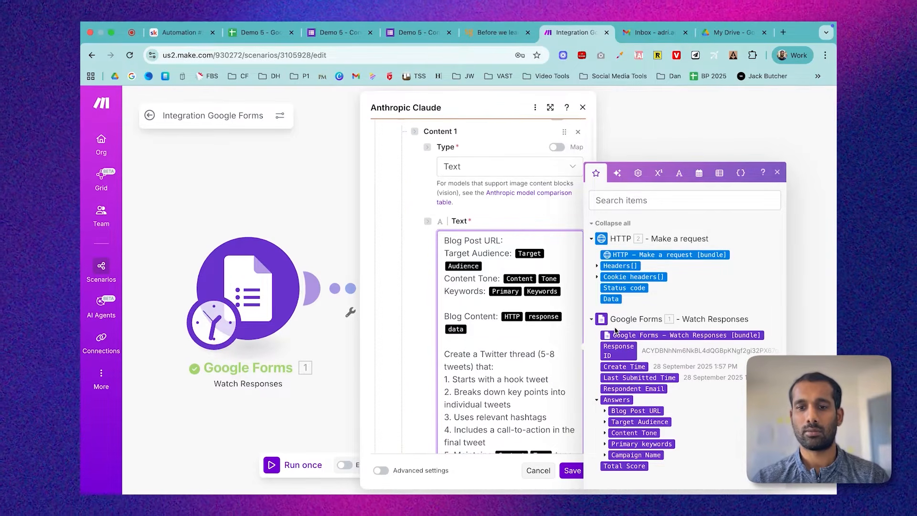
{"action": "left_click", "coordinate": [605, 411]}
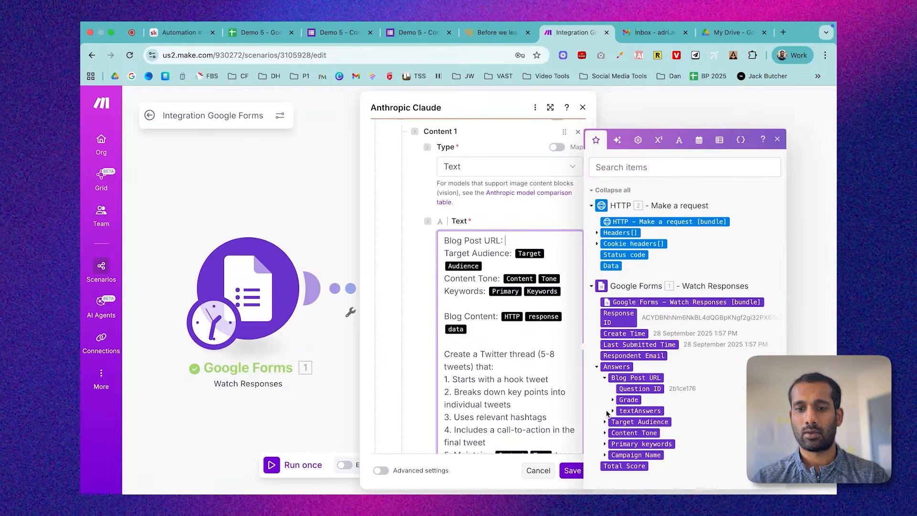
{"action": "left_click", "coordinate": [613, 410]}
{"action": "left_click", "coordinate": [620, 411]}
{"action": "left_click_drag", "start_coordinate": [651, 411], "coordinate": [528, 243]}
Step: Replace the Target Audience placeholder in the prompt with the form's Target Audience answer value
{"action": "key", "text": "BackSpace"}
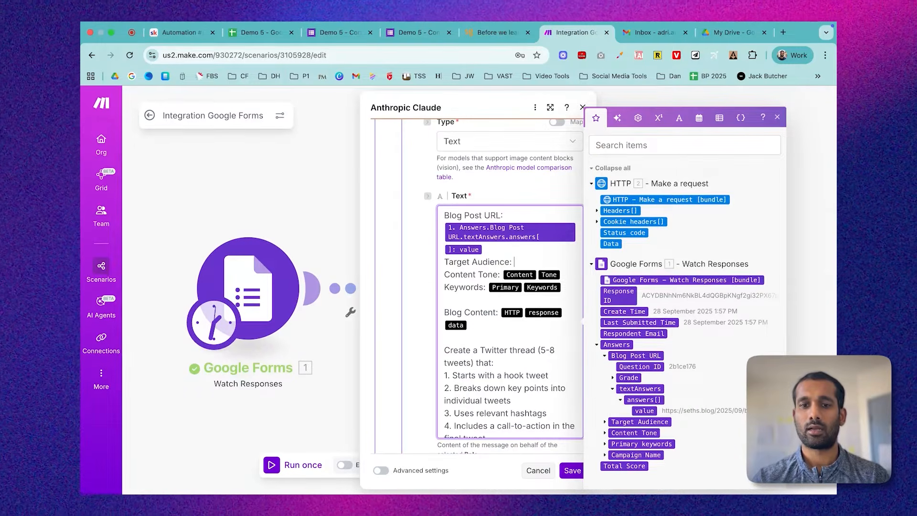
{"action": "left_click", "coordinate": [605, 420]}
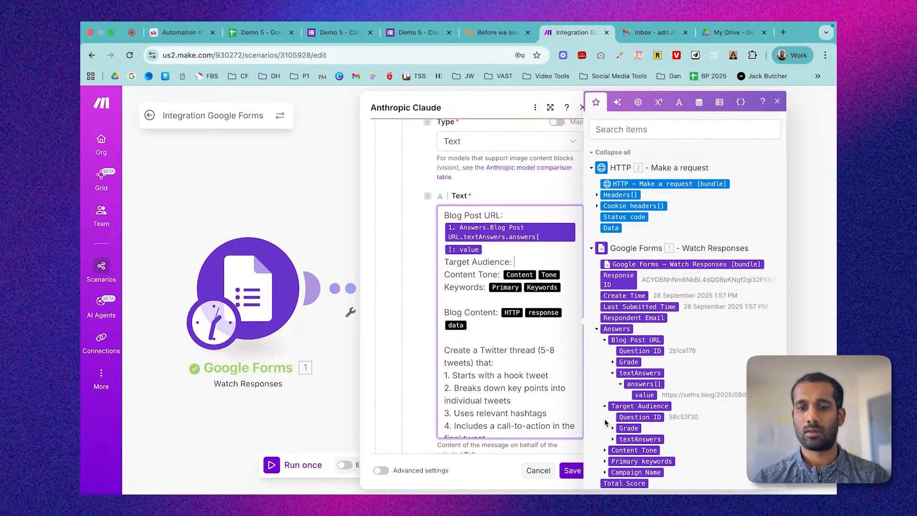
{"action": "left_click", "coordinate": [613, 439]}
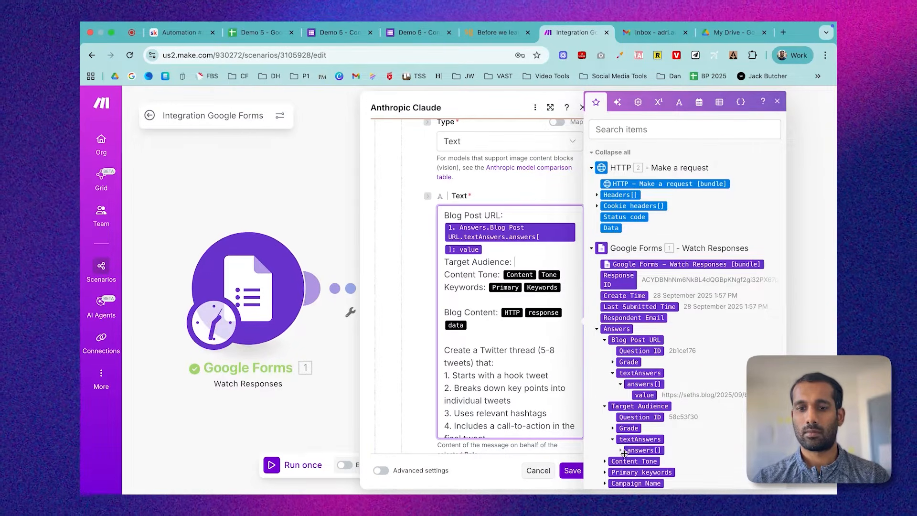
{"action": "left_click", "coordinate": [621, 451]}
{"action": "scroll", "coordinate": [669, 382], "scroll_direction": "down", "scroll_amount": 1}
{"action": "left_click_drag", "start_coordinate": [644, 421], "coordinate": [533, 265]}
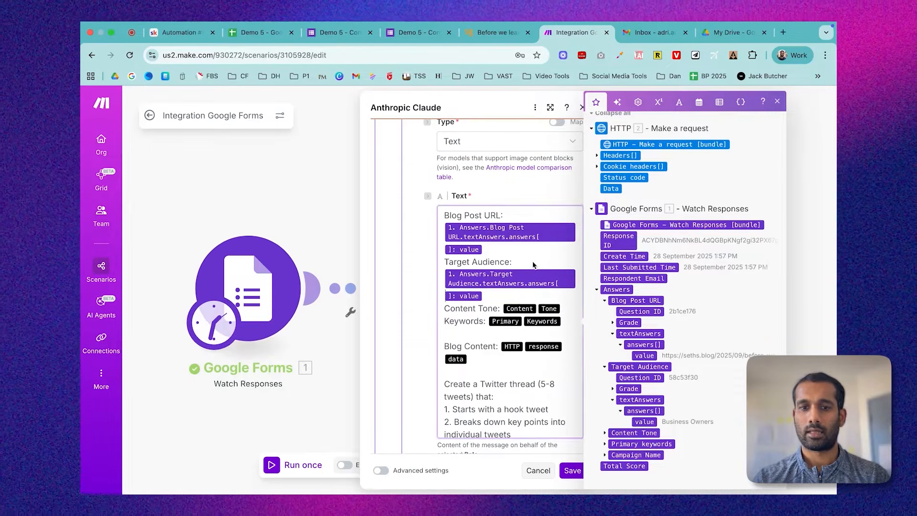
Step: Replace the placeholder after "Content Tone:" in the prompt with the form's Content Tone answer value
{"action": "left_click", "coordinate": [565, 309]}
{"action": "key", "text": "BackSpace"}
{"action": "key", "text": "BackSpace"}
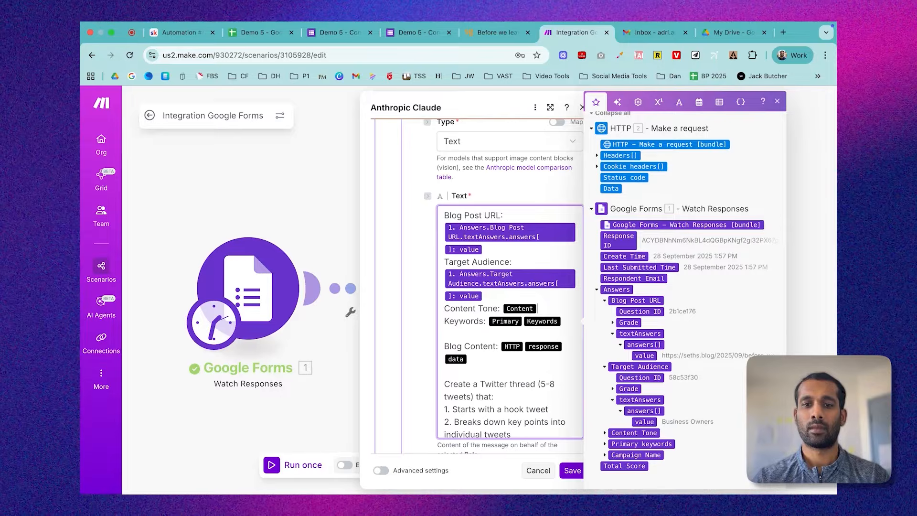
{"action": "left_click", "coordinate": [604, 433]}
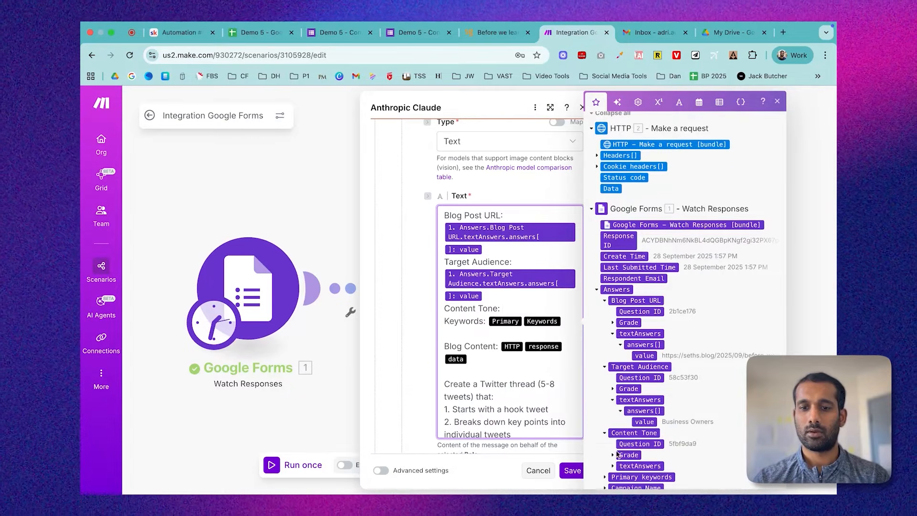
{"action": "scroll", "coordinate": [611, 467], "scroll_direction": "down", "scroll_amount": 2}
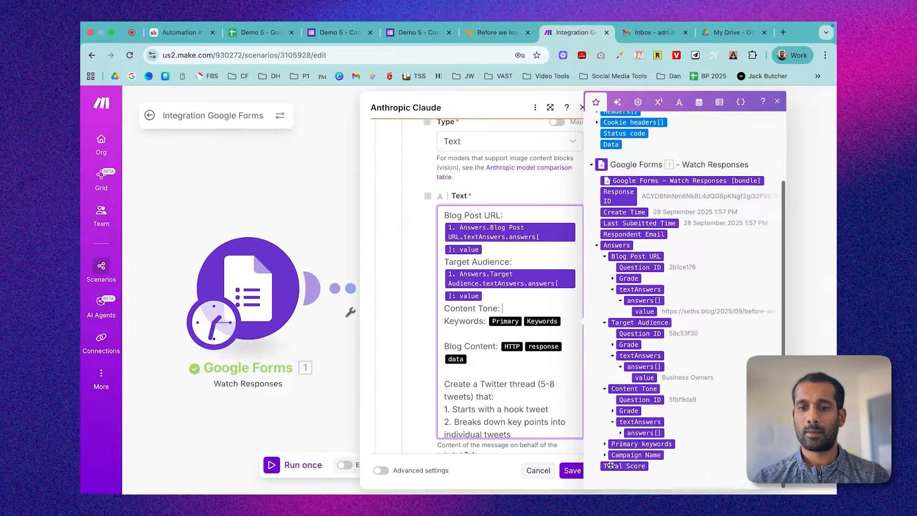
{"action": "left_click", "coordinate": [620, 432]}
{"action": "left_click_drag", "start_coordinate": [643, 444], "coordinate": [520, 310]}
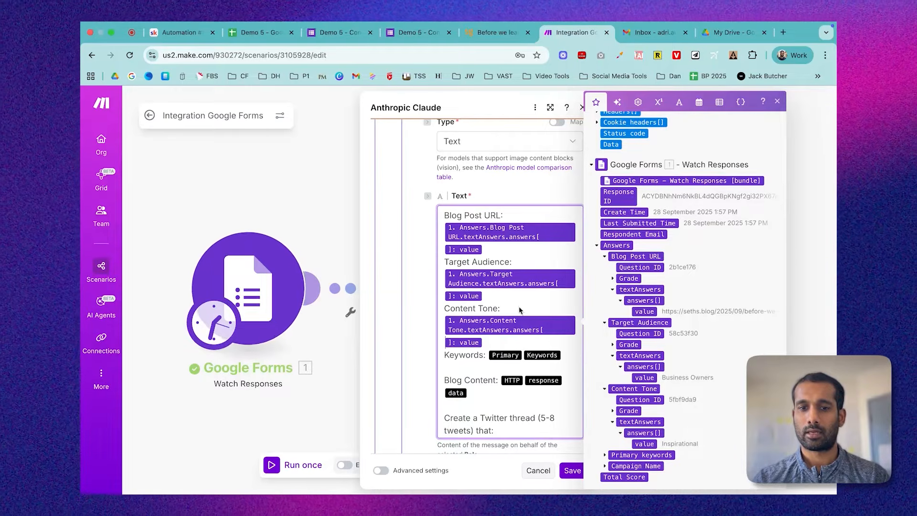
Step: Replace the Primary Keywords placeholder in the prompt with the form's Primary keywords answer value
{"action": "left_click", "coordinate": [565, 355]}
{"action": "key", "text": "BackSpace"}
{"action": "key", "text": "BackSpace"}
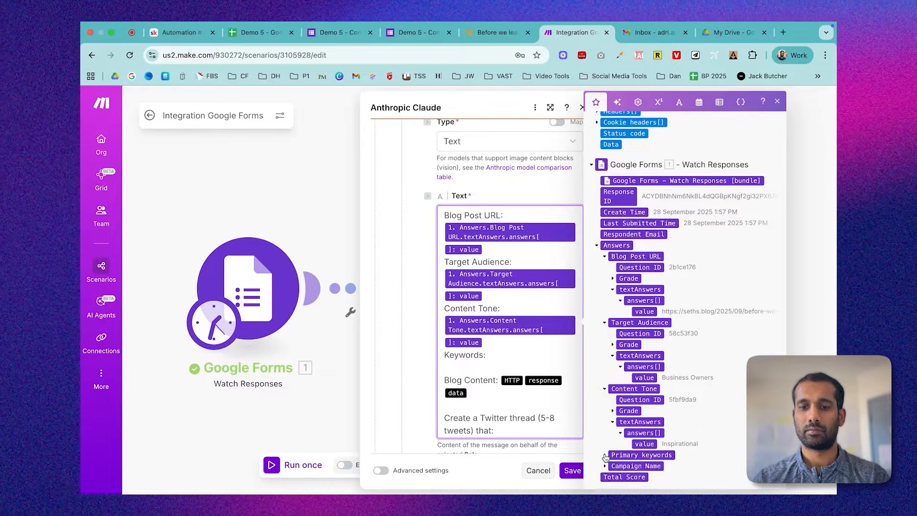
{"action": "left_click", "coordinate": [605, 455]}
{"action": "scroll", "coordinate": [604, 449], "scroll_direction": "down", "scroll_amount": 2}
{"action": "left_click", "coordinate": [613, 443]}
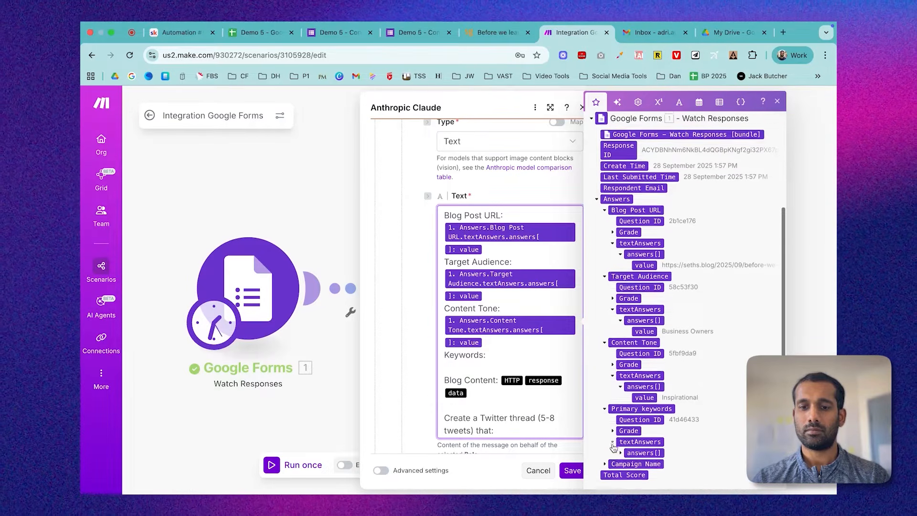
{"action": "left_click", "coordinate": [620, 445]}
{"action": "scroll", "coordinate": [631, 442], "scroll_direction": "down", "scroll_amount": 1}
{"action": "left_click_drag", "start_coordinate": [638, 444], "coordinate": [507, 356]}
Step: Replace the HTTP response data placeholder after "Blog Content:" with the Data output of the HTTP module
{"action": "scroll", "coordinate": [492, 349], "scroll_direction": "down", "scroll_amount": 3}
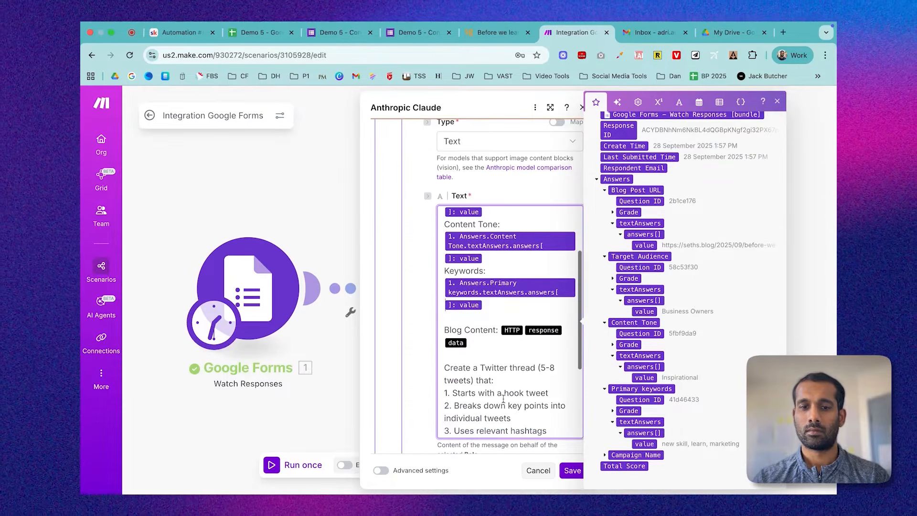
{"action": "left_click", "coordinate": [484, 341]}
{"action": "key", "text": "BackSpace"}
{"action": "key", "text": "BackSpace"}
{"action": "key", "text": "BackSpace"}
{"action": "scroll", "coordinate": [647, 252], "scroll_direction": "up", "scroll_amount": 3}
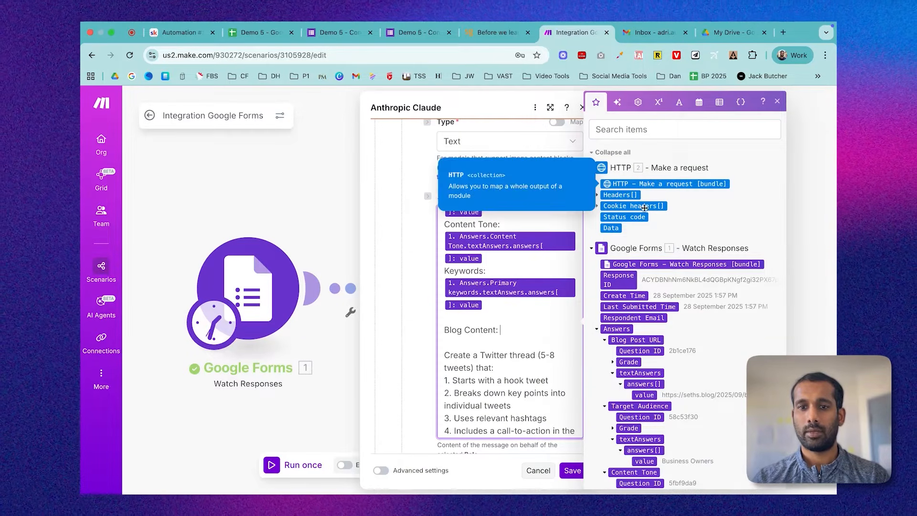
{"action": "left_click_drag", "start_coordinate": [609, 228], "coordinate": [516, 334]}
Step: Replace the Content Tone placeholder in the prompt's fifth instruction, "Maintains ... tone throughout", with the form's Content Tone answer value
{"action": "scroll", "coordinate": [546, 337], "scroll_direction": "down", "scroll_amount": 3}
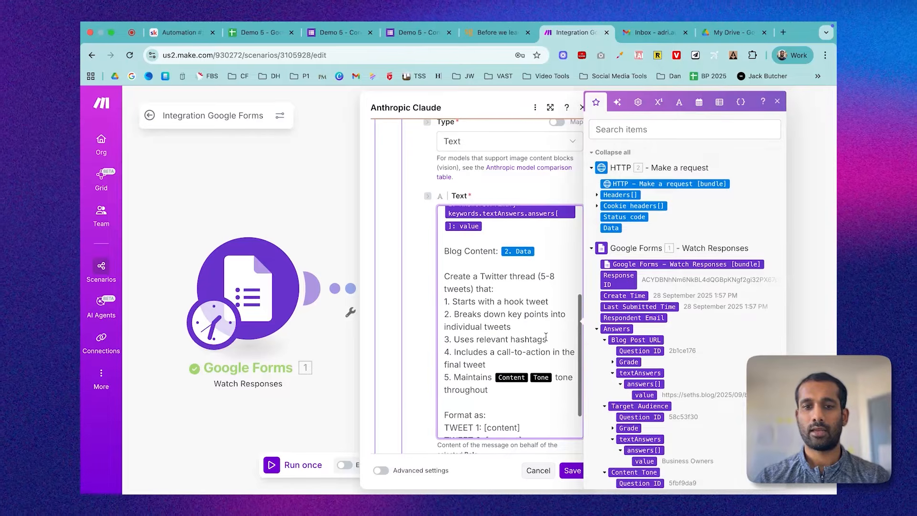
{"action": "scroll", "coordinate": [502, 299], "scroll_direction": "down", "scroll_amount": 1}
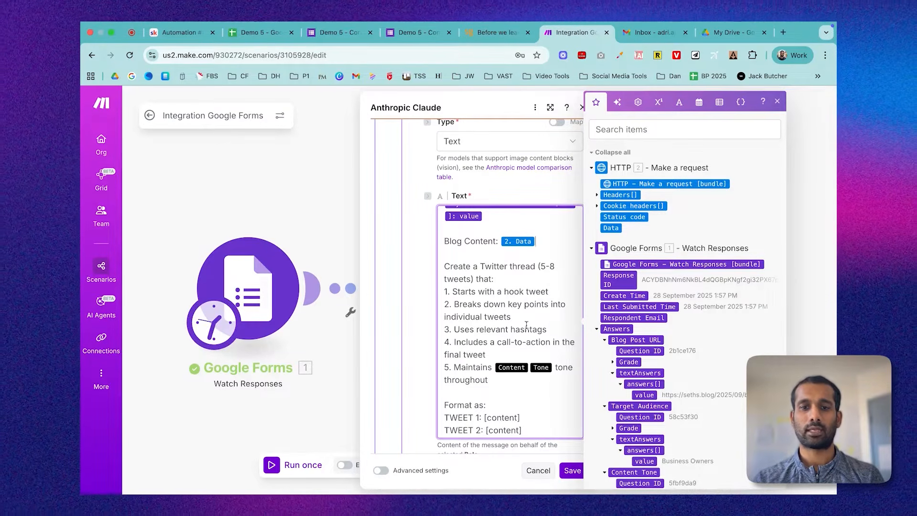
{"action": "scroll", "coordinate": [520, 332], "scroll_direction": "down", "scroll_amount": 1}
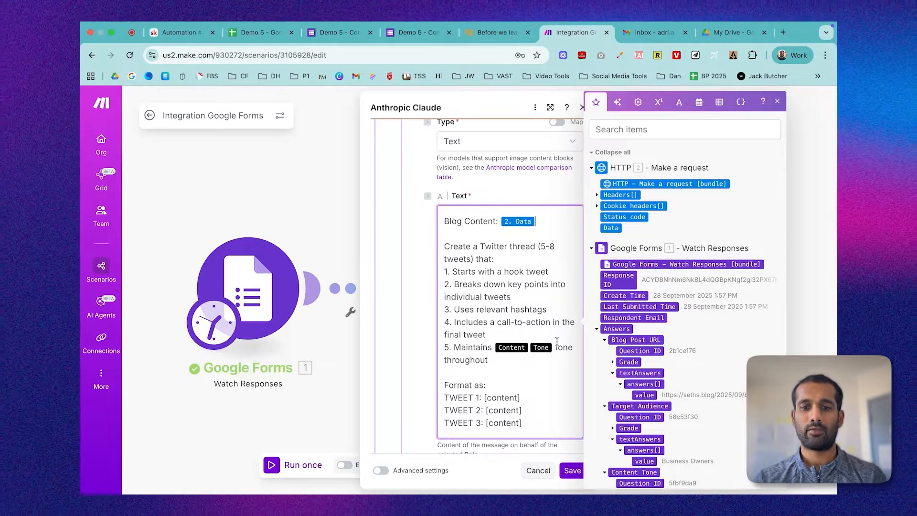
{"action": "key", "text": "BackSpace"}
{"action": "key", "text": "BackSpace"}
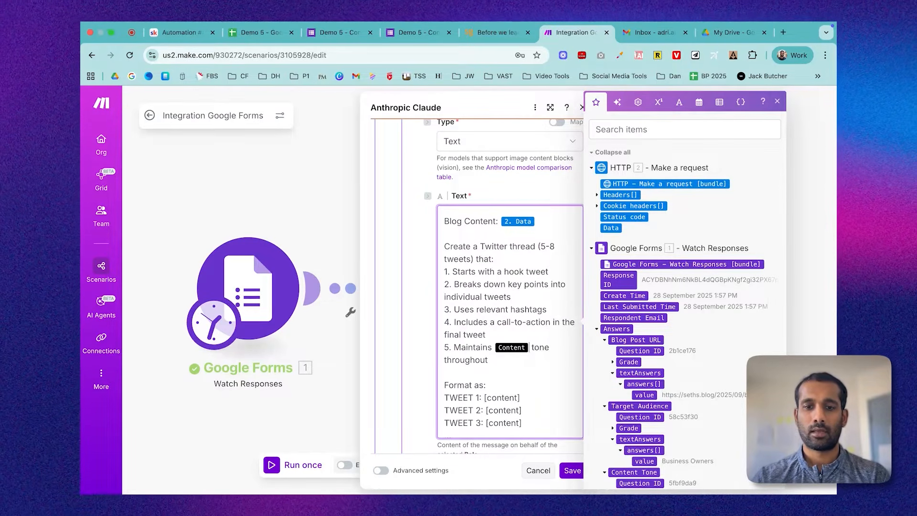
{"action": "scroll", "coordinate": [647, 389], "scroll_direction": "down", "scroll_amount": 2}
{"action": "scroll", "coordinate": [648, 389], "scroll_direction": "down", "scroll_amount": 5}
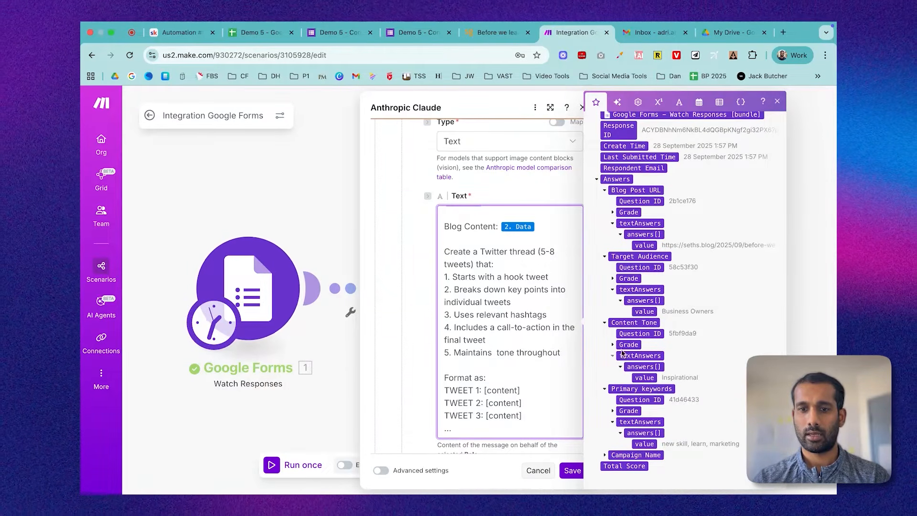
{"action": "left_click_drag", "start_coordinate": [644, 377], "coordinate": [492, 353]}
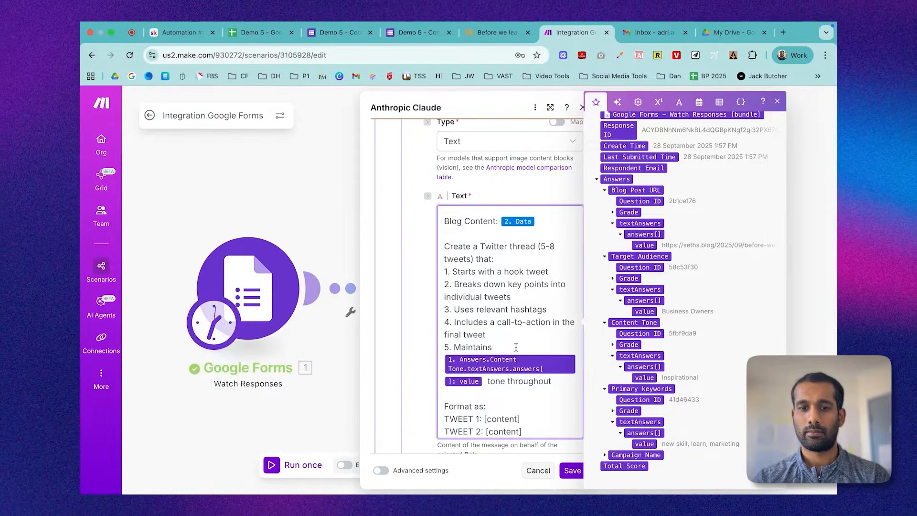
{"action": "left_click", "coordinate": [497, 347]}
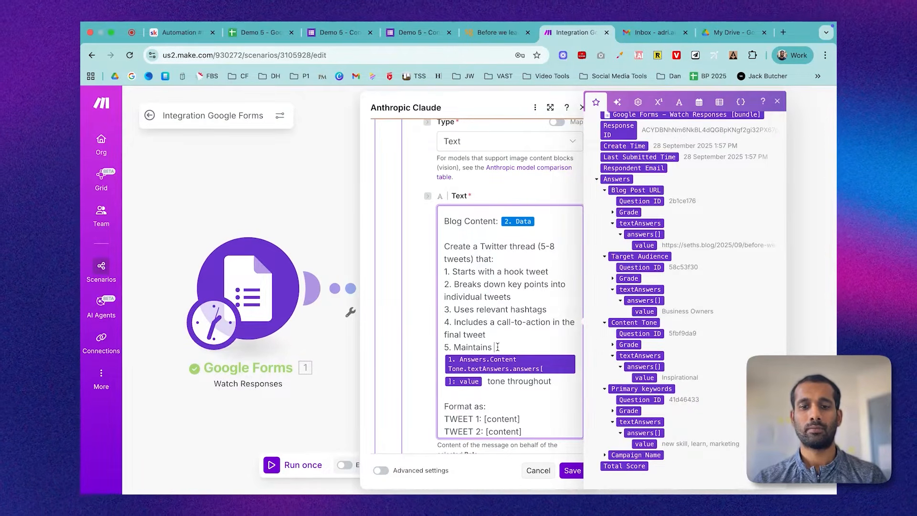
Step: Save the Claude module's settings and save the scenario
{"action": "scroll", "coordinate": [506, 377], "scroll_direction": "down", "scroll_amount": 2}
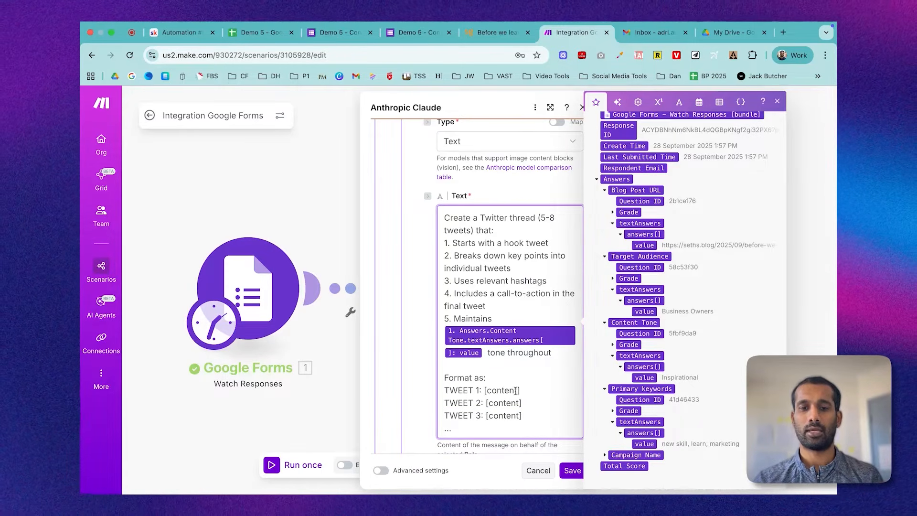
{"action": "left_click", "coordinate": [571, 470]}
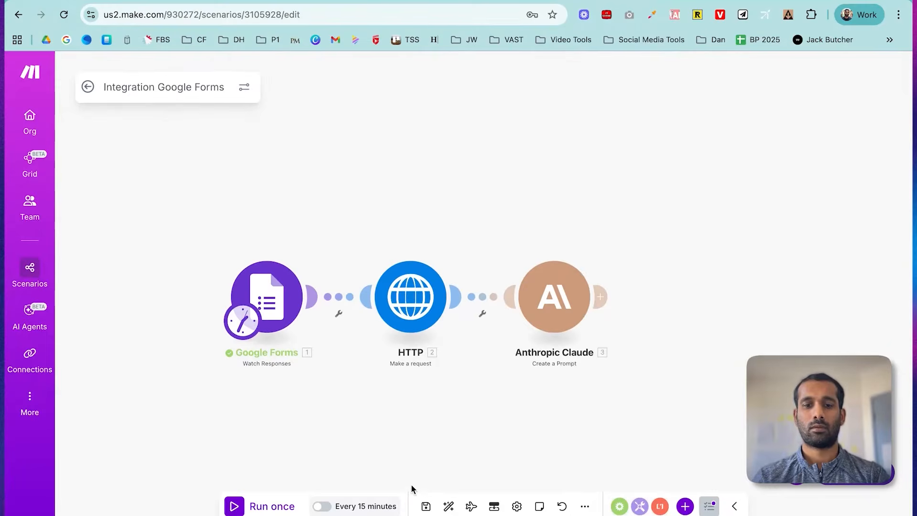
{"action": "left_click", "coordinate": [425, 506]}
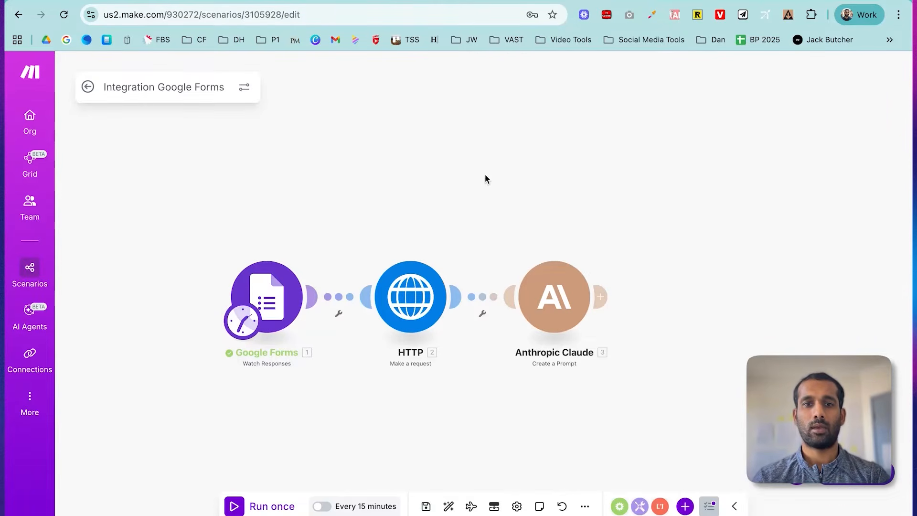
Step: Copy the address of the "Before we learn a new skill" blog post and paste it as the Blog Post URL in the Google Form
{"action": "key", "text": "ctrl+Tab"}
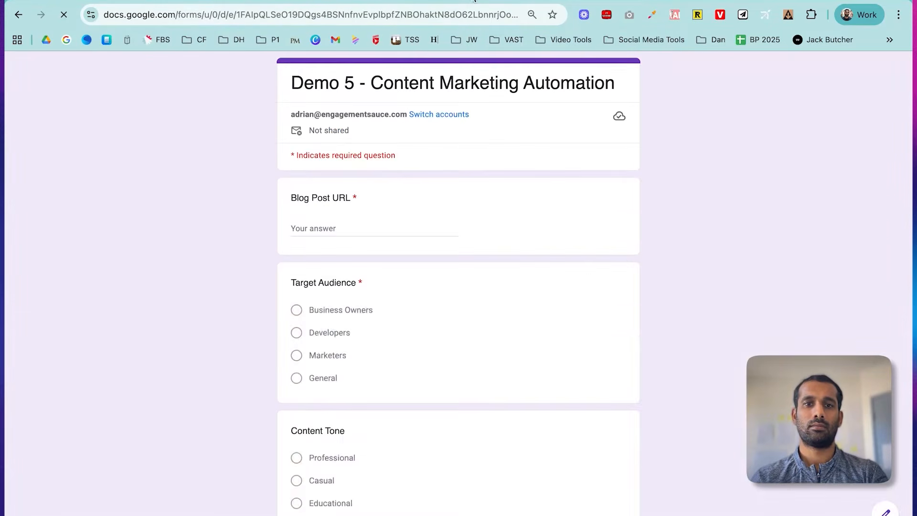
{"action": "key", "text": "ctrl+Tab"}
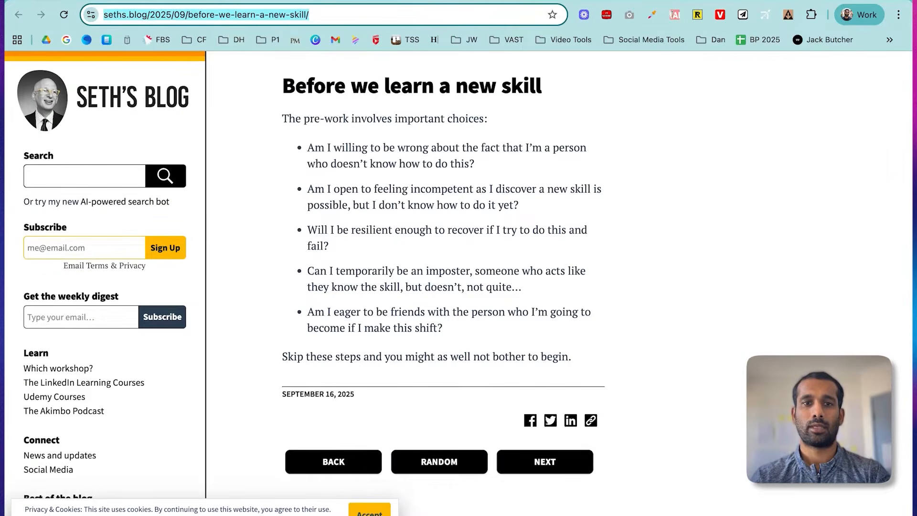
{"action": "key", "text": "ctrl+c"}
{"action": "key", "text": "ctrl+shift+Tab"}
{"action": "left_click", "coordinate": [344, 229]}
{"action": "key", "text": "ctrl+v"}
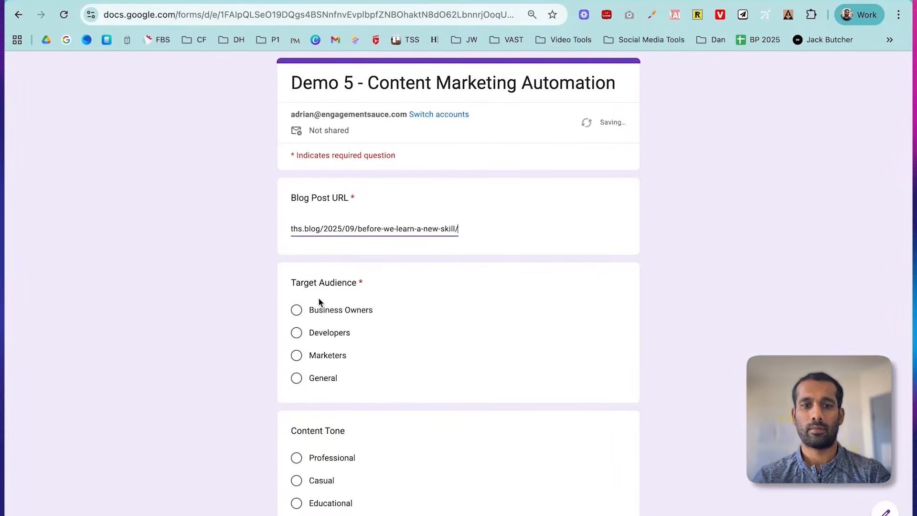
Step: Choose Business Owners as target audience and Inspirational as content tone, and enter the primary keywords "marketing, new skill, learning"
{"action": "left_click", "coordinate": [297, 310]}
{"action": "scroll", "coordinate": [415, 395], "scroll_direction": "down", "scroll_amount": 6}
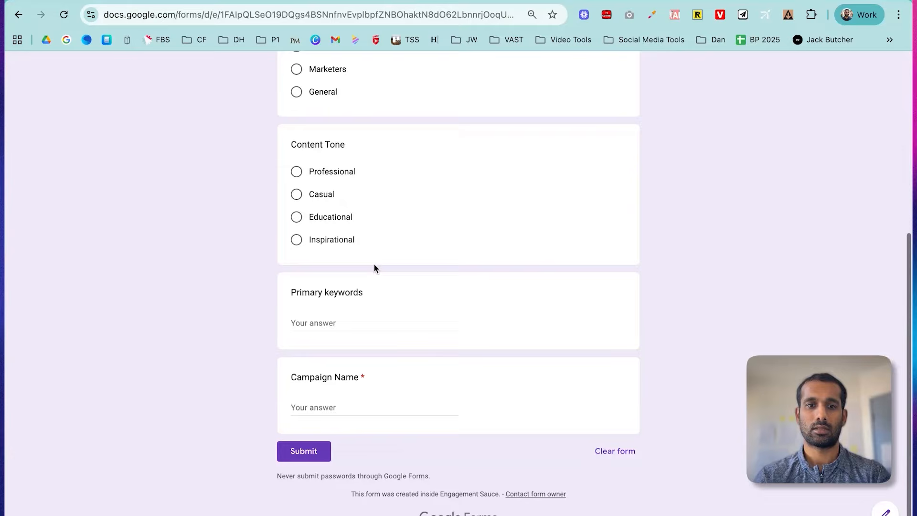
{"action": "left_click", "coordinate": [296, 240]}
{"action": "left_click", "coordinate": [322, 339]}
{"action": "type", "text": "marketing, new skill, learning"}
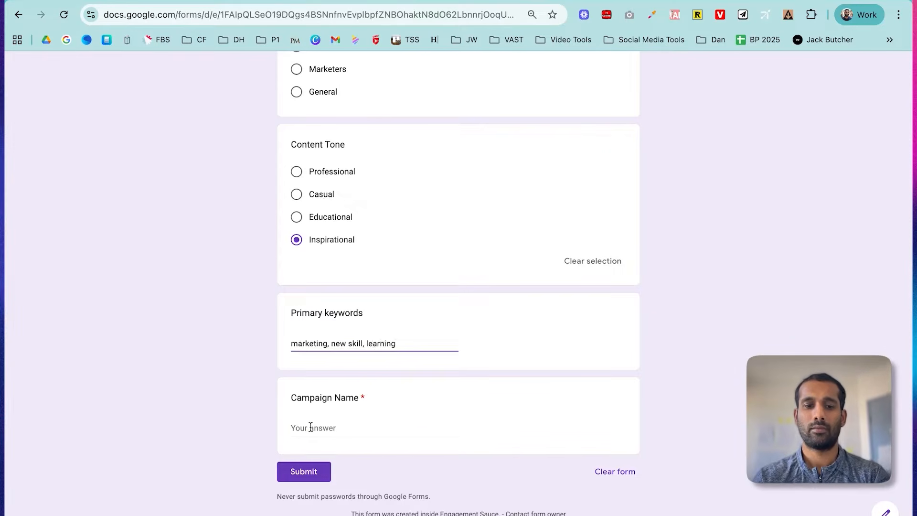
Step: Enter "Sept 2025 AI Marketing" as the campaign name and submit the form
{"action": "left_click", "coordinate": [310, 426]}
{"action": "type", "text": "Sept 2025 AI Marketing"}
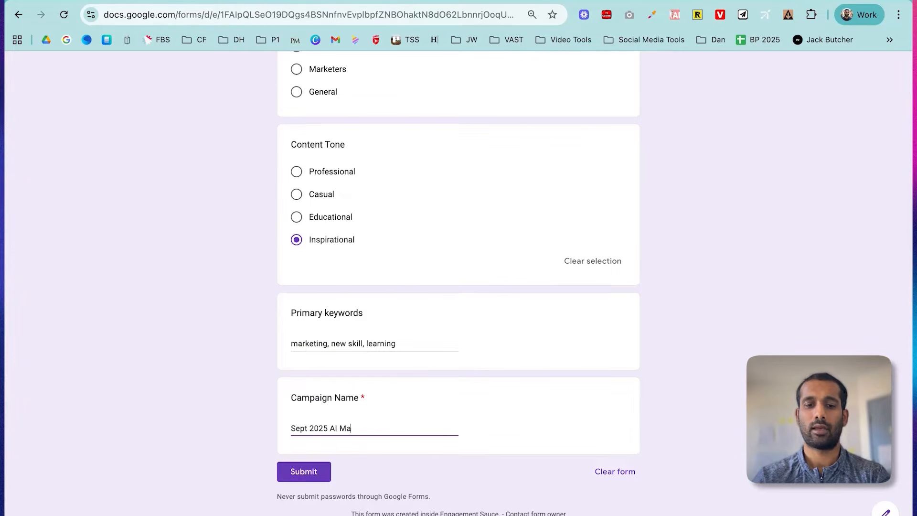
{"action": "left_click", "coordinate": [303, 472]}
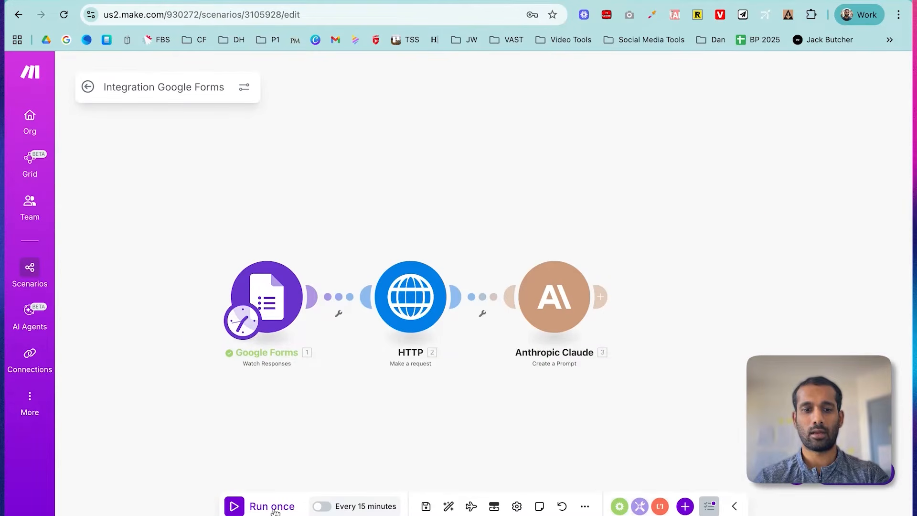
Step: Run the scenario once and inspect the Google Forms module's output down to the submitted Blog Post URL value
{"action": "left_click", "coordinate": [276, 508]}
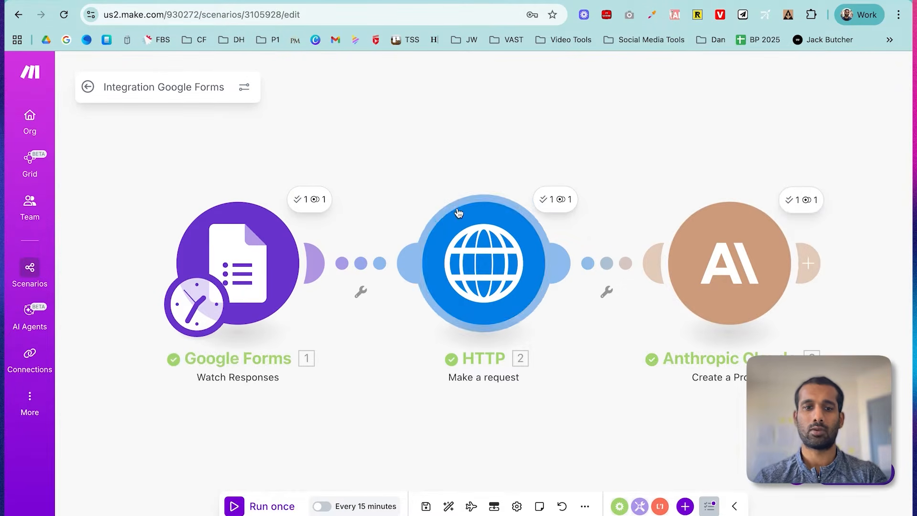
{"action": "left_click", "coordinate": [315, 202]}
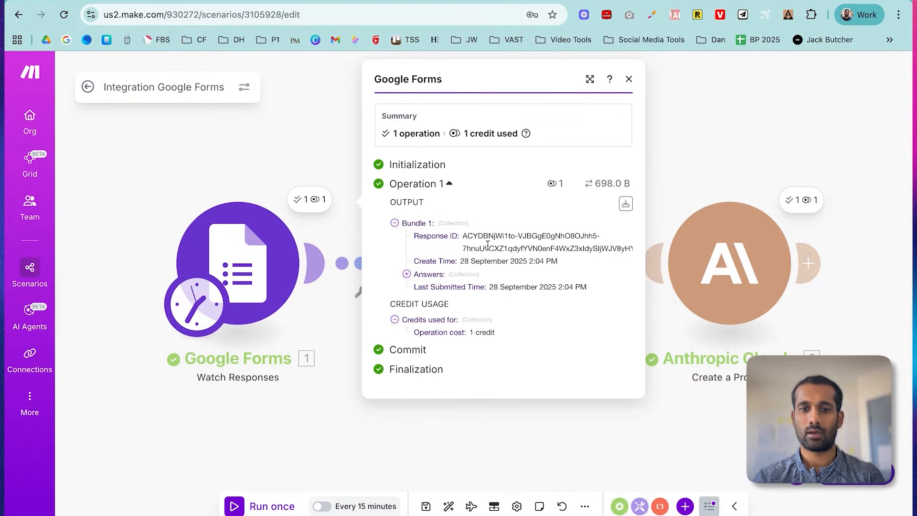
{"action": "left_click", "coordinate": [407, 274]}
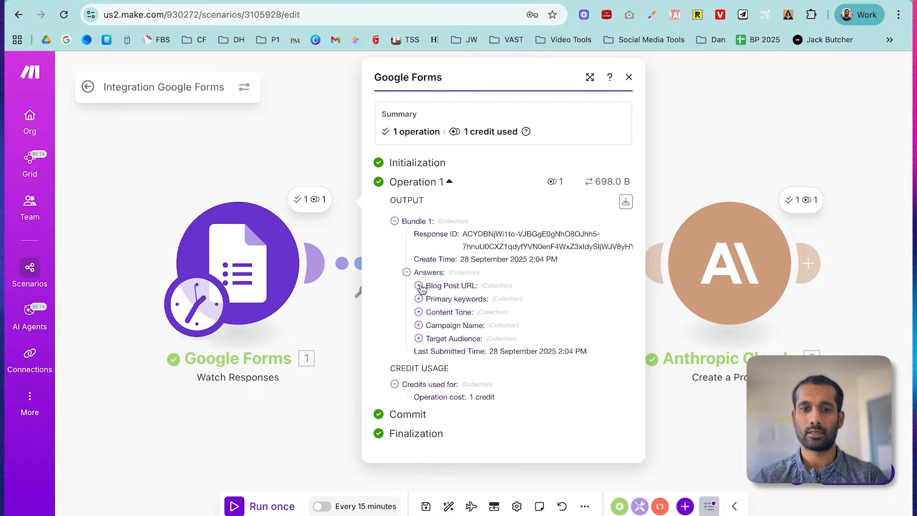
{"action": "left_click", "coordinate": [419, 285]}
{"action": "left_click", "coordinate": [430, 311]}
{"action": "left_click", "coordinate": [442, 325]}
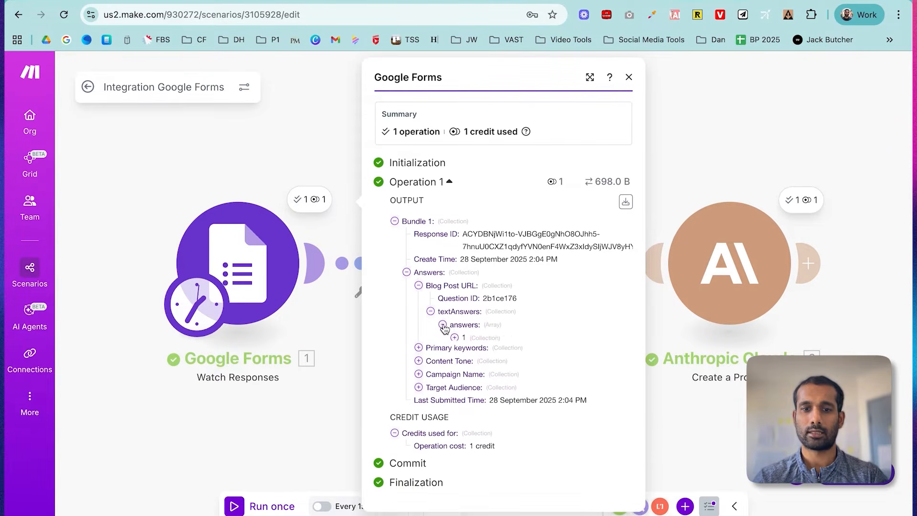
{"action": "left_click", "coordinate": [455, 337]}
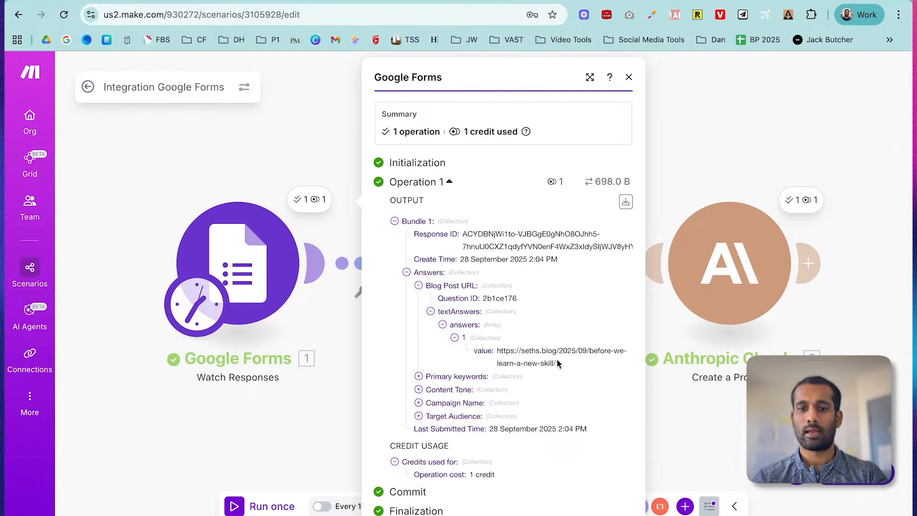
{"action": "left_click", "coordinate": [720, 157]}
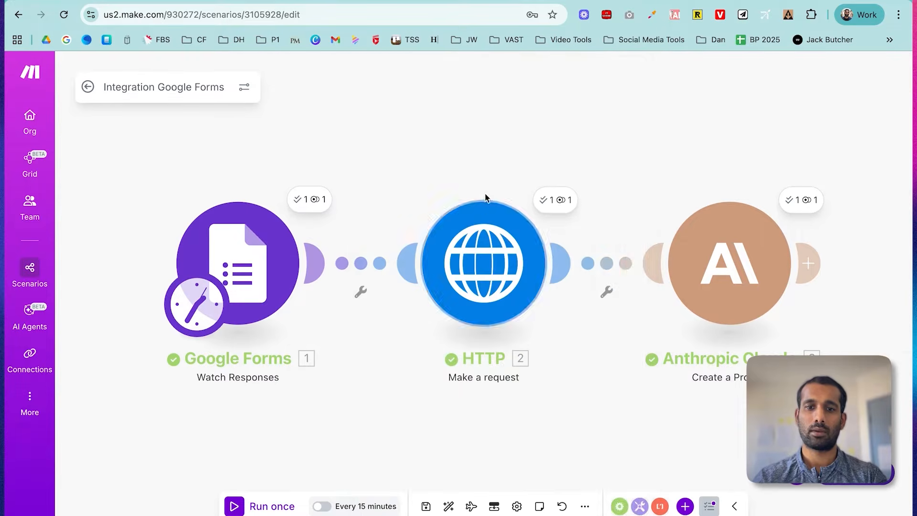
Step: Examine the HTTP module's run results, checking the requested URL and the HTML returned in the output Data
{"action": "left_click", "coordinate": [558, 202]}
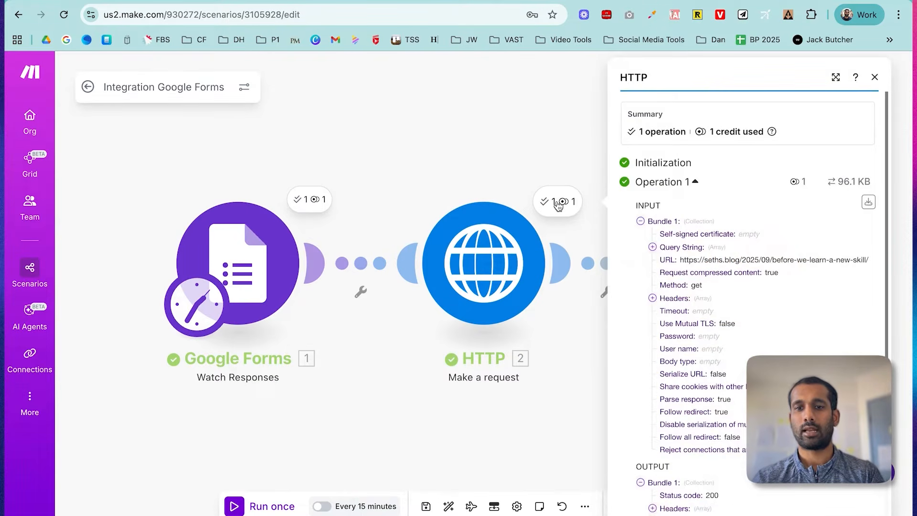
{"action": "scroll", "coordinate": [678, 286], "scroll_direction": "down", "scroll_amount": 3}
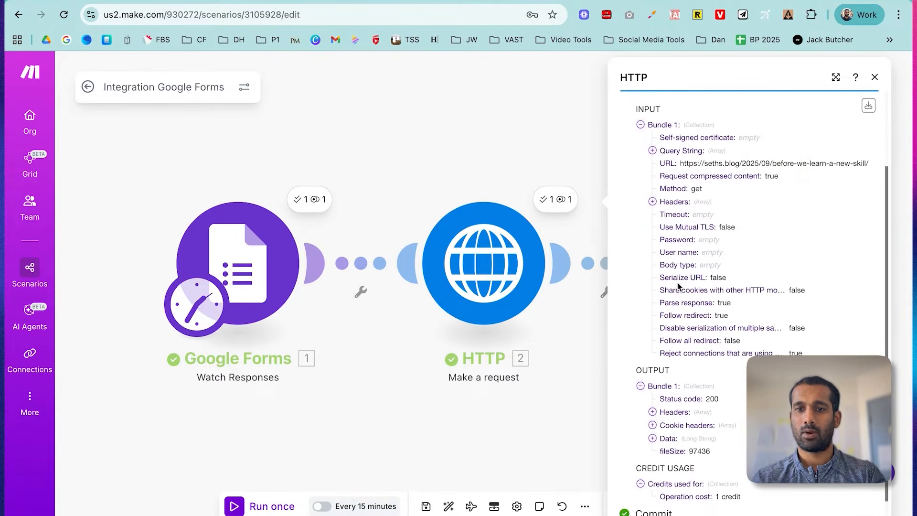
{"action": "scroll", "coordinate": [677, 285], "scroll_direction": "up", "scroll_amount": 1}
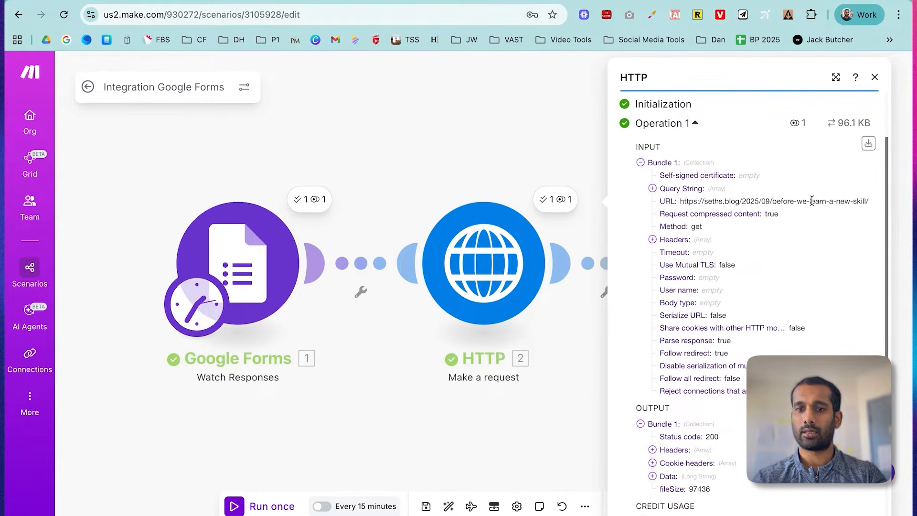
{"action": "scroll", "coordinate": [711, 256], "scroll_direction": "down", "scroll_amount": 2}
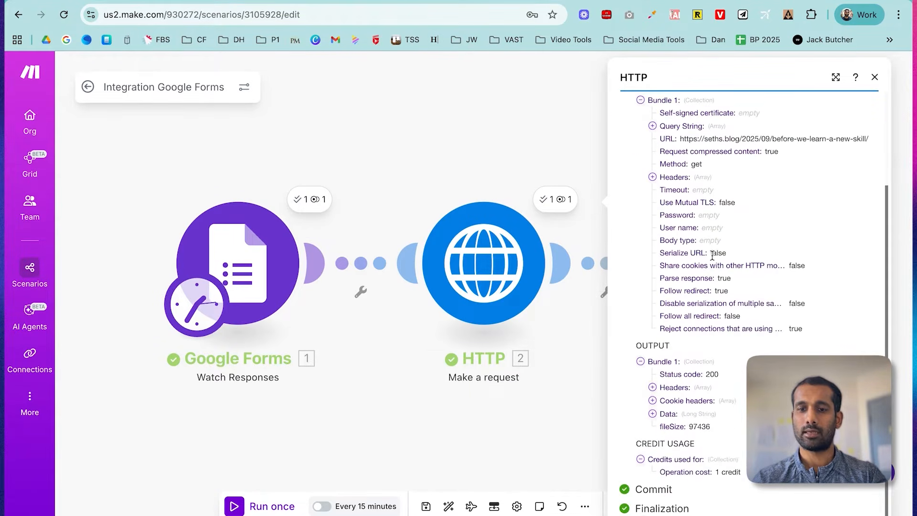
{"action": "left_click", "coordinate": [652, 412]}
{"action": "scroll", "coordinate": [711, 344], "scroll_direction": "down", "scroll_amount": 6}
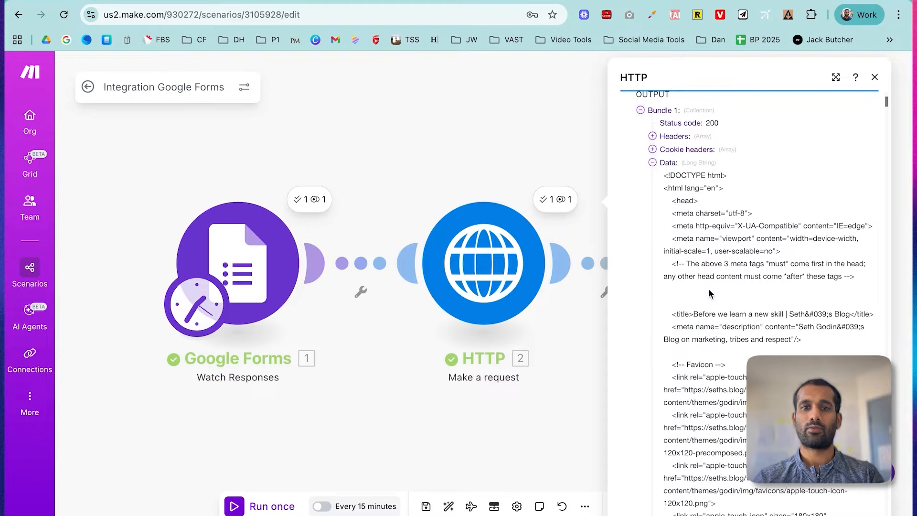
{"action": "scroll", "coordinate": [693, 283], "scroll_direction": "down", "scroll_amount": 5}
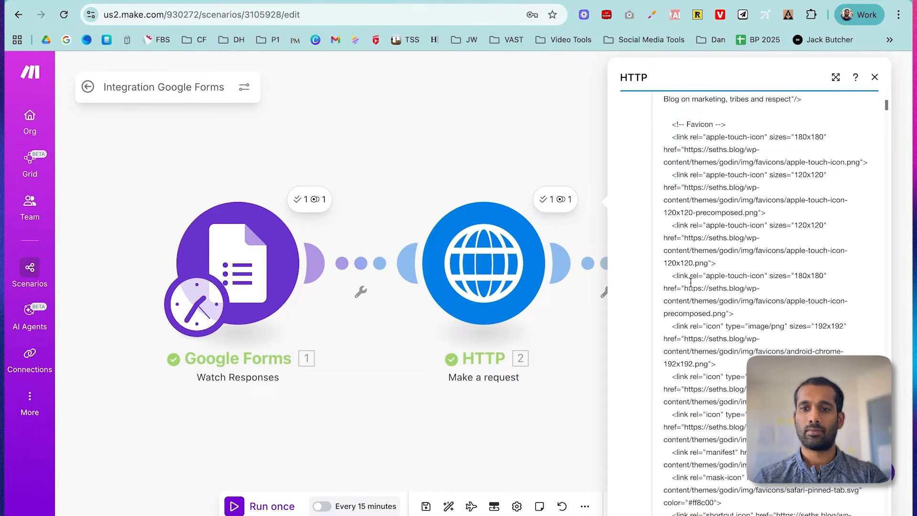
{"action": "scroll", "coordinate": [776, 308], "scroll_direction": "down", "scroll_amount": 15}
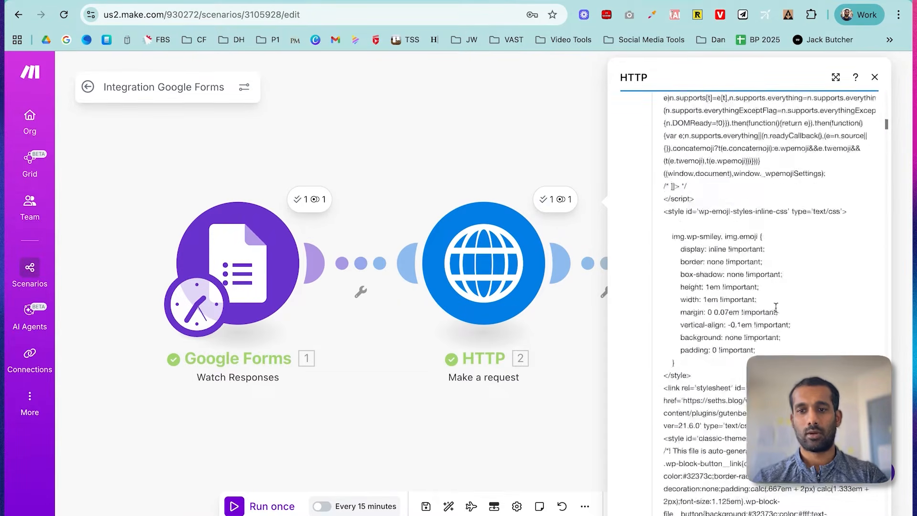
{"action": "scroll", "coordinate": [775, 308], "scroll_direction": "down", "scroll_amount": 8}
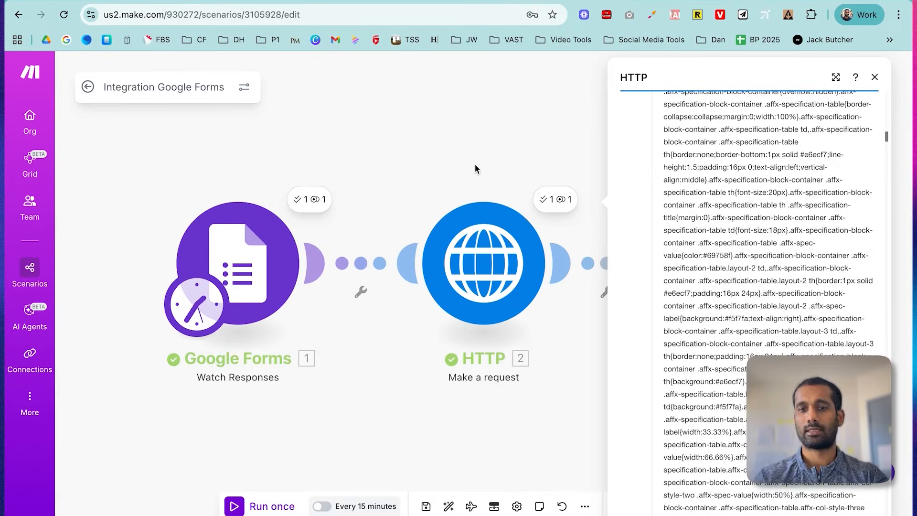
{"action": "left_click", "coordinate": [476, 168]}
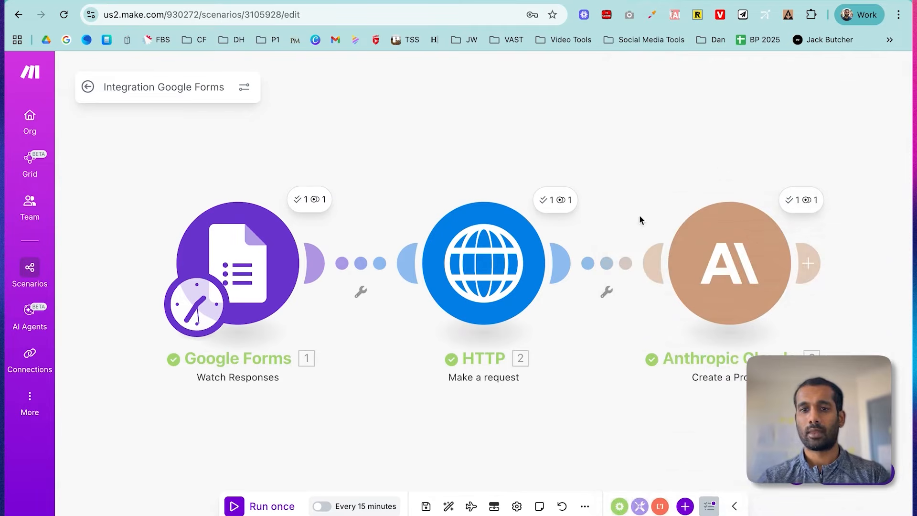
Step: Examine the Anthropic Claude module's input messages, checking the assistant instructions and the user text with form answers and blog content
{"action": "left_click", "coordinate": [798, 204]}
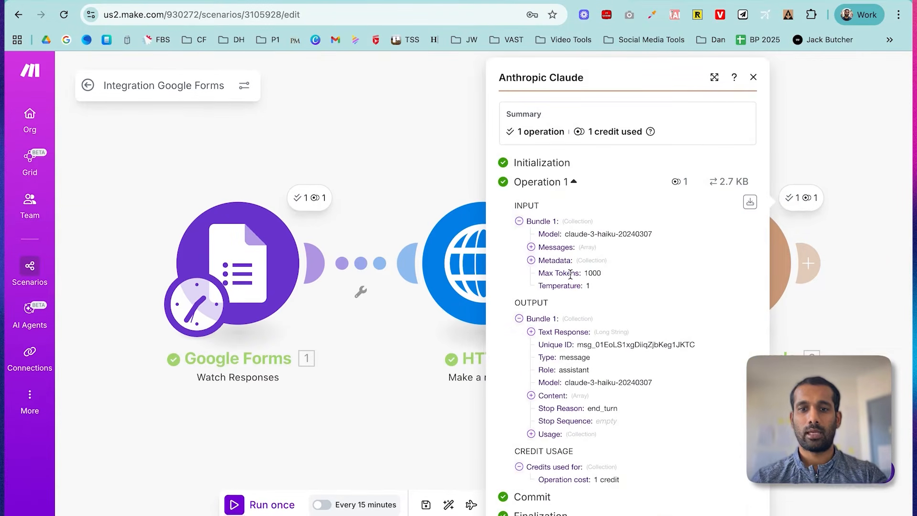
{"action": "left_click", "coordinate": [531, 247]}
{"action": "left_click", "coordinate": [543, 260]}
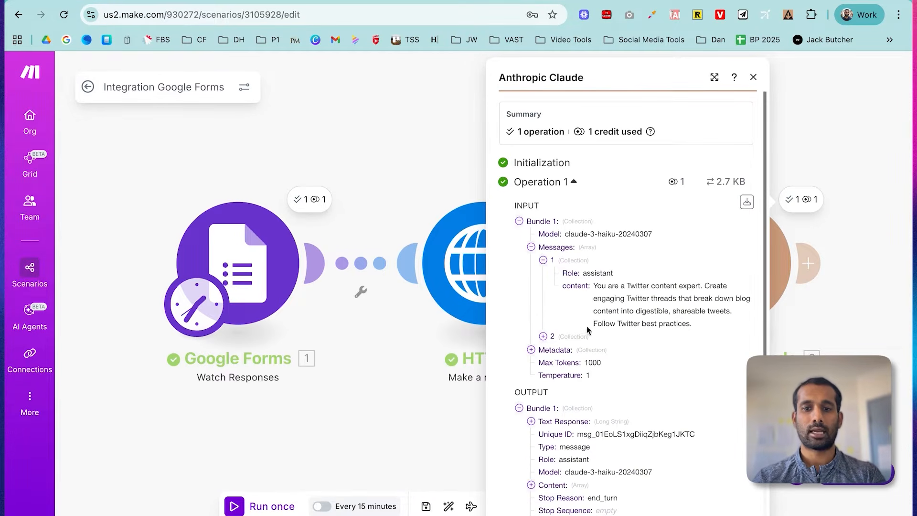
{"action": "left_click", "coordinate": [543, 337]}
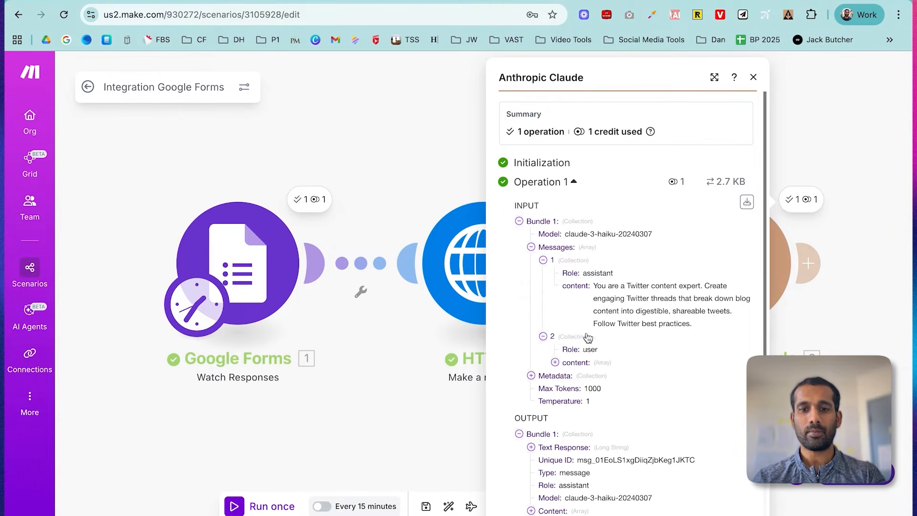
{"action": "left_click", "coordinate": [555, 362]}
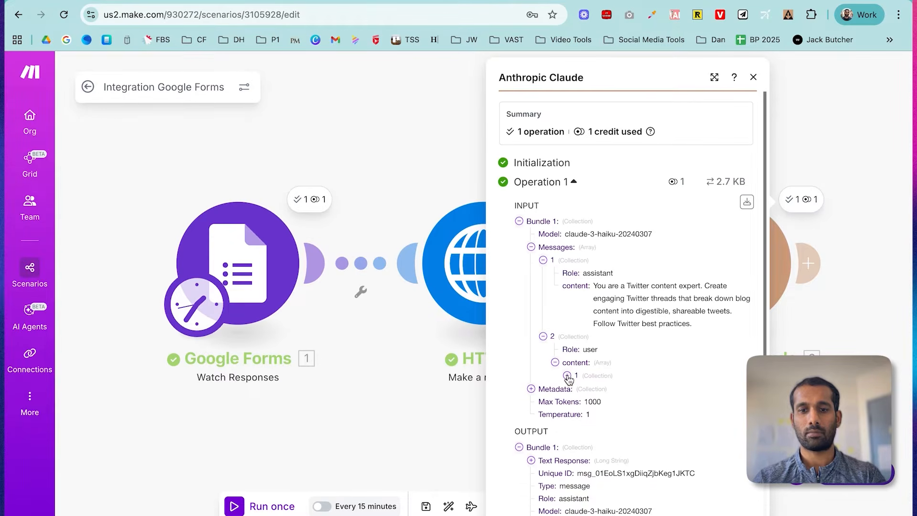
{"action": "left_click", "coordinate": [567, 375]}
{"action": "left_click", "coordinate": [579, 388]}
{"action": "scroll", "coordinate": [619, 409], "scroll_direction": "down", "scroll_amount": 5}
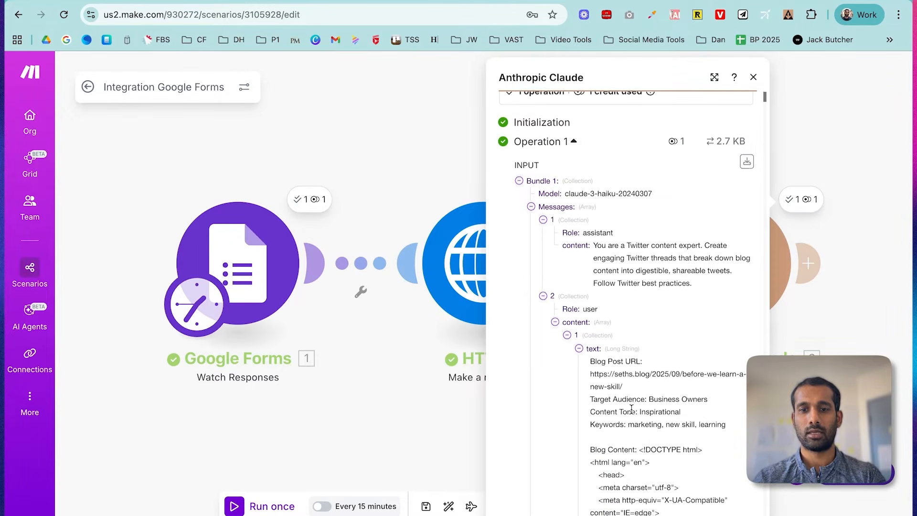
{"action": "scroll", "coordinate": [637, 377], "scroll_direction": "down", "scroll_amount": 4}
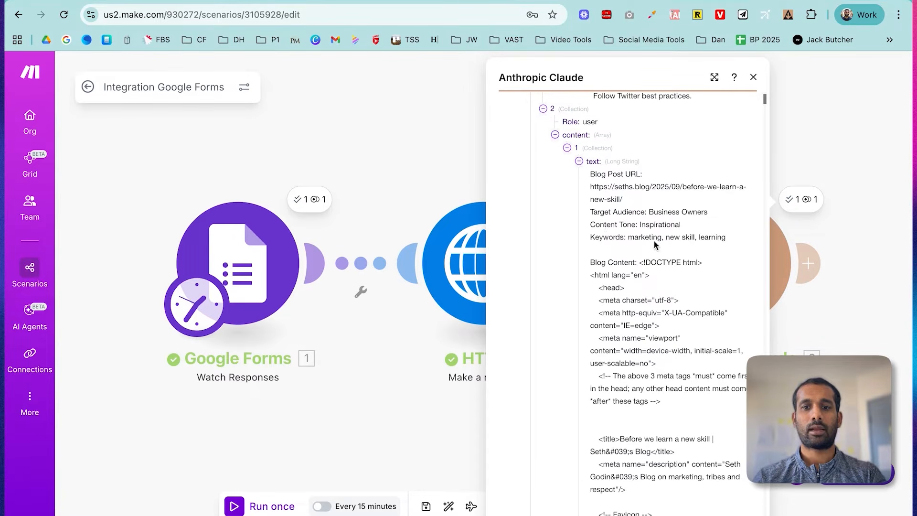
{"action": "scroll", "coordinate": [646, 246], "scroll_direction": "down", "scroll_amount": 1}
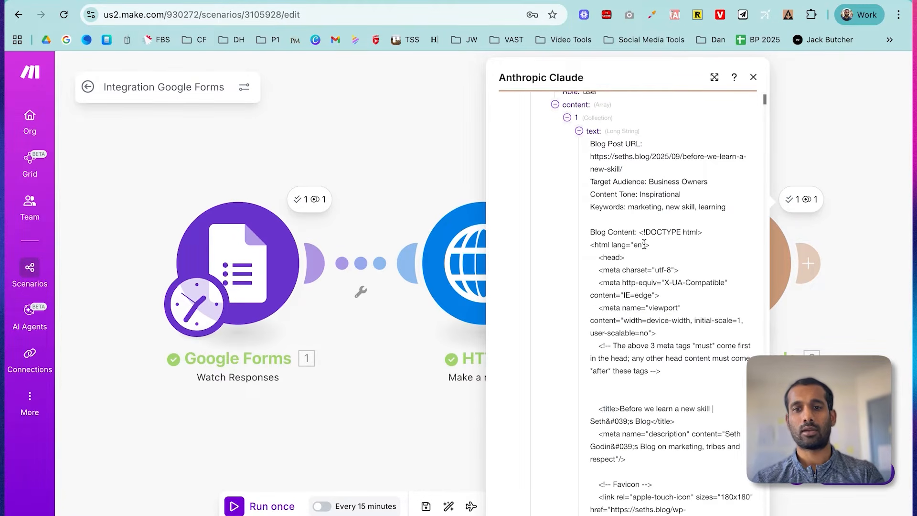
{"action": "scroll", "coordinate": [644, 244], "scroll_direction": "down", "scroll_amount": 12}
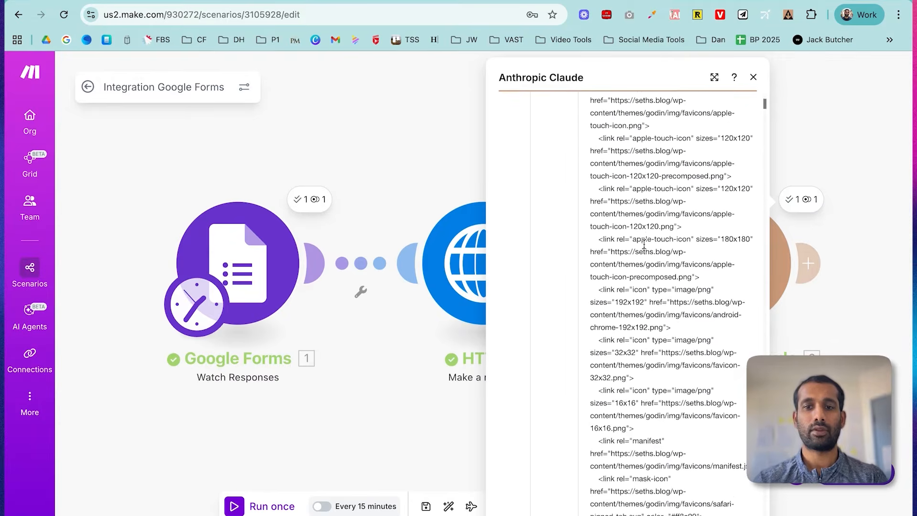
{"action": "scroll", "coordinate": [663, 168], "scroll_direction": "up", "scroll_amount": 15}
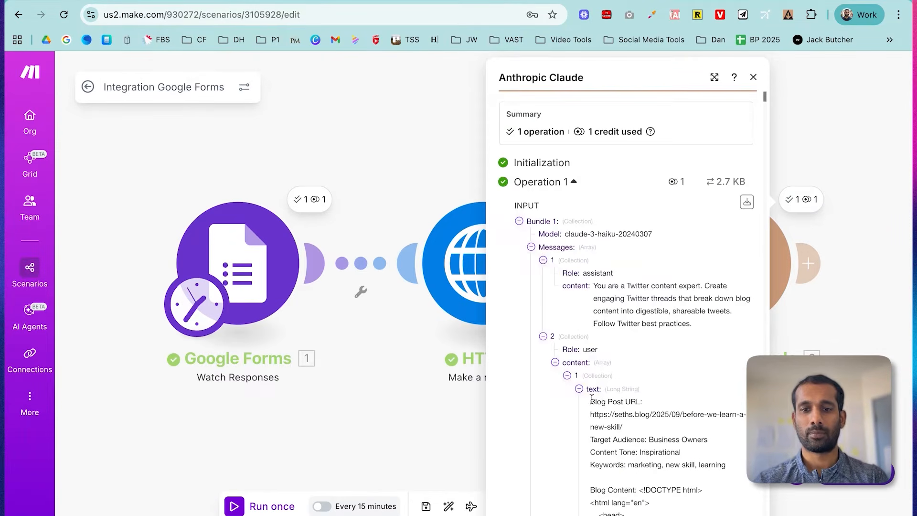
{"action": "left_click", "coordinate": [579, 389]}
Step: Read the tweets in the Anthropic Claude module's Text Response output and close the run results
{"action": "scroll", "coordinate": [601, 359], "scroll_direction": "down", "scroll_amount": 4}
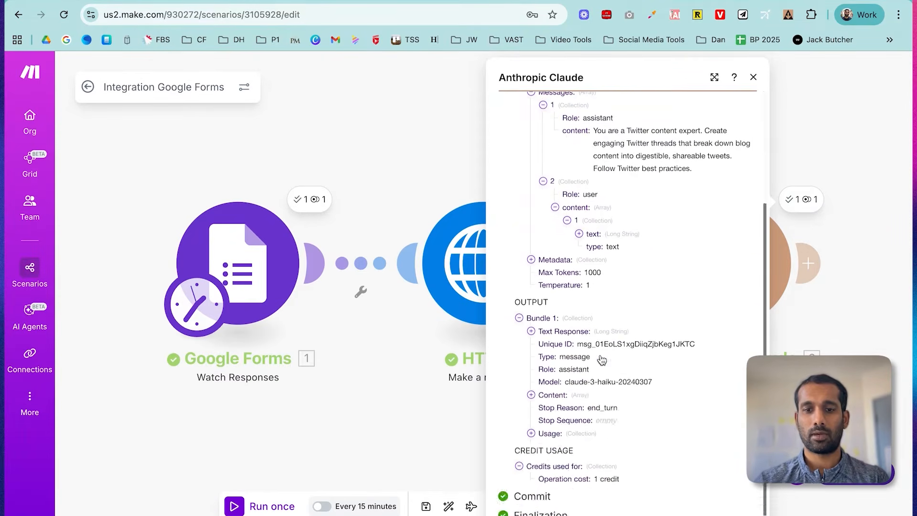
{"action": "left_click", "coordinate": [530, 321]}
{"action": "scroll", "coordinate": [549, 330], "scroll_direction": "down", "scroll_amount": 2}
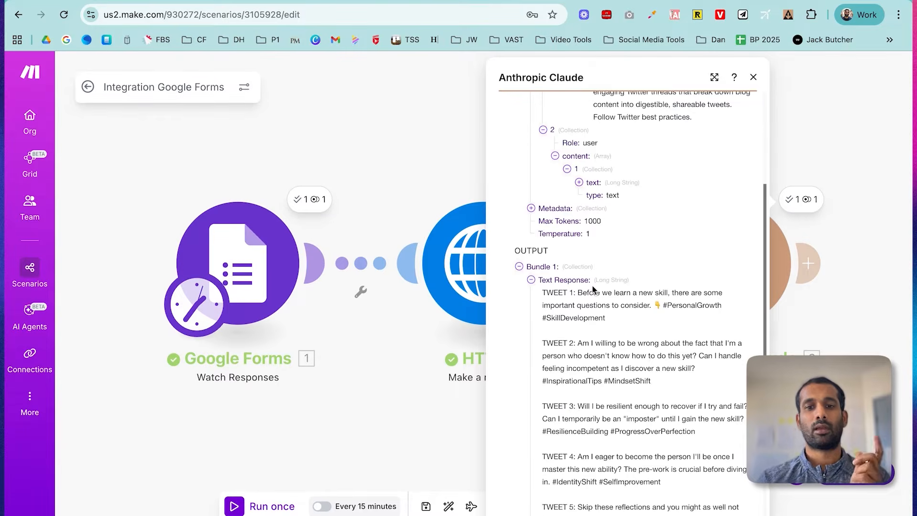
{"action": "scroll", "coordinate": [592, 289], "scroll_direction": "down", "scroll_amount": 1}
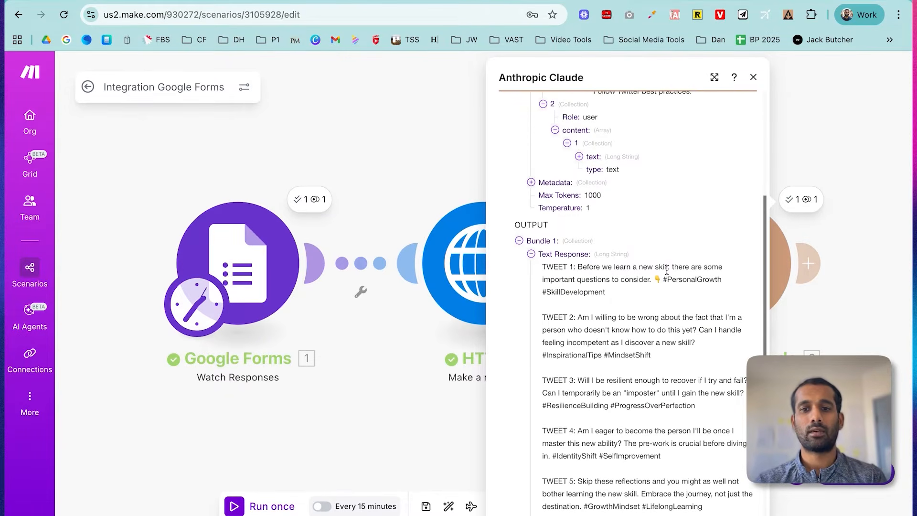
{"action": "scroll", "coordinate": [611, 298], "scroll_direction": "down", "scroll_amount": 1}
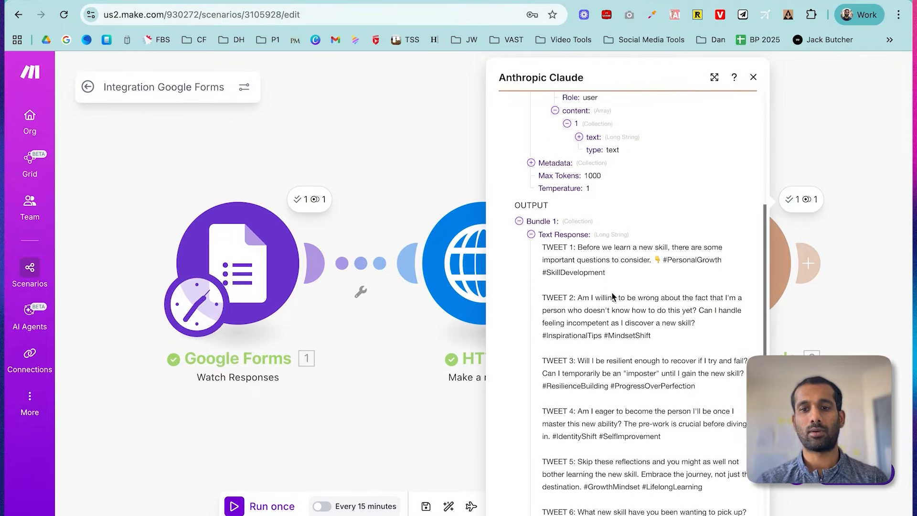
{"action": "scroll", "coordinate": [625, 280], "scroll_direction": "down", "scroll_amount": 1}
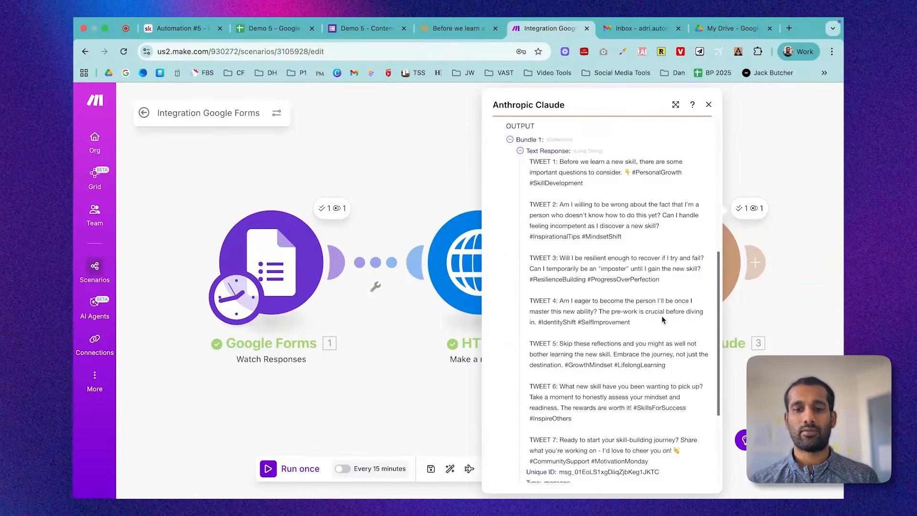
{"action": "scroll", "coordinate": [661, 316], "scroll_direction": "down", "scroll_amount": 4}
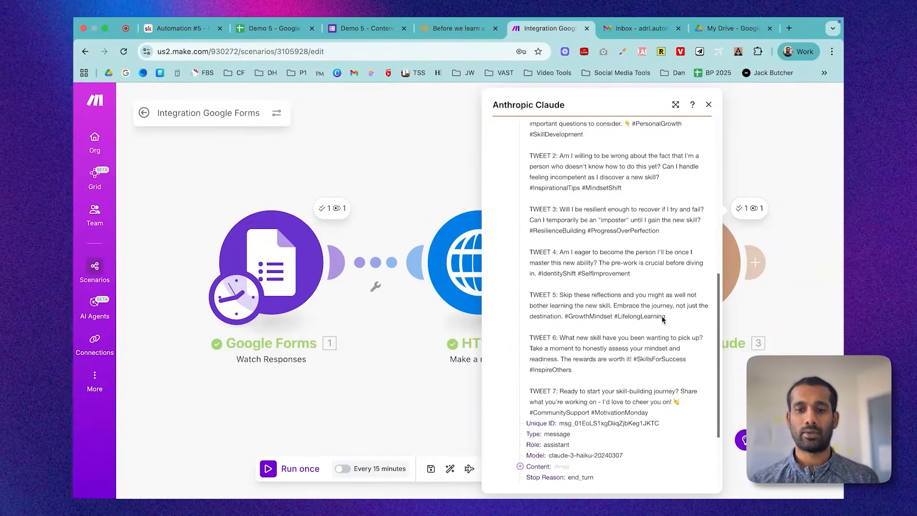
{"action": "scroll", "coordinate": [600, 236], "scroll_direction": "up", "scroll_amount": 3}
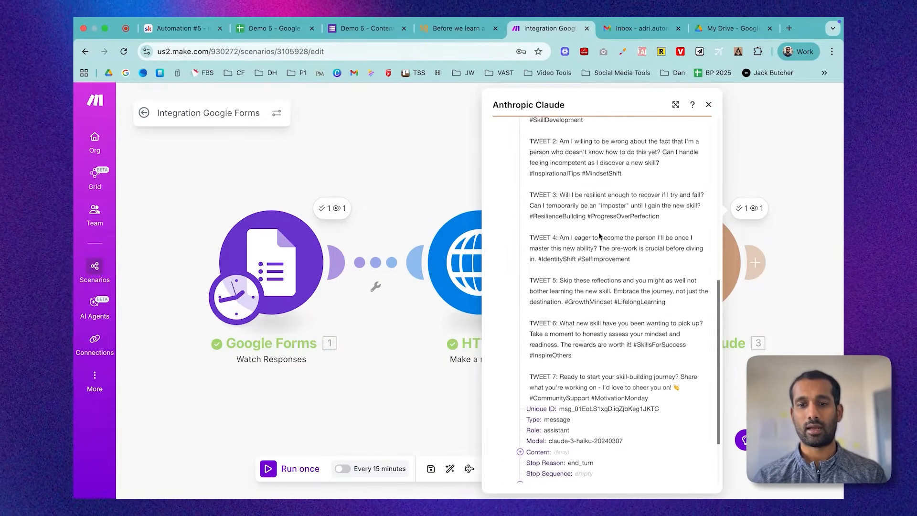
{"action": "scroll", "coordinate": [598, 233], "scroll_direction": "up", "scroll_amount": 3}
{"action": "scroll", "coordinate": [598, 233], "scroll_direction": "down", "scroll_amount": 7}
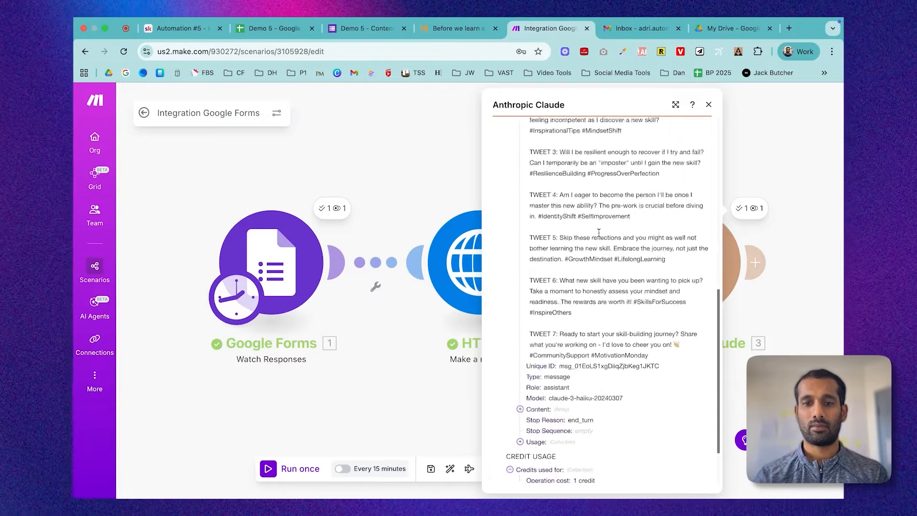
{"action": "left_click", "coordinate": [709, 106]}
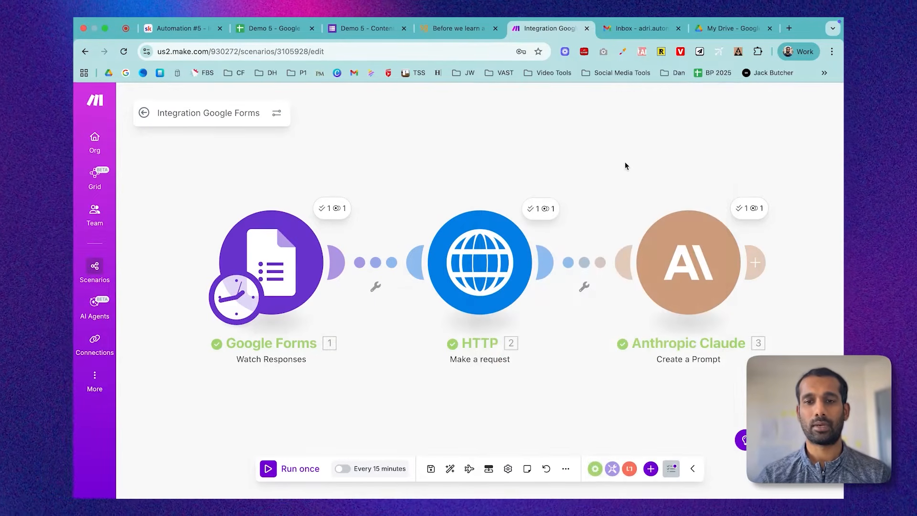
Step: Switch to the Skool Automation #5 lesson and find Step 7: Add LinkedIn Post Creation (AI)
{"action": "left_click_drag", "start_coordinate": [624, 164], "coordinate": [458, 185]}
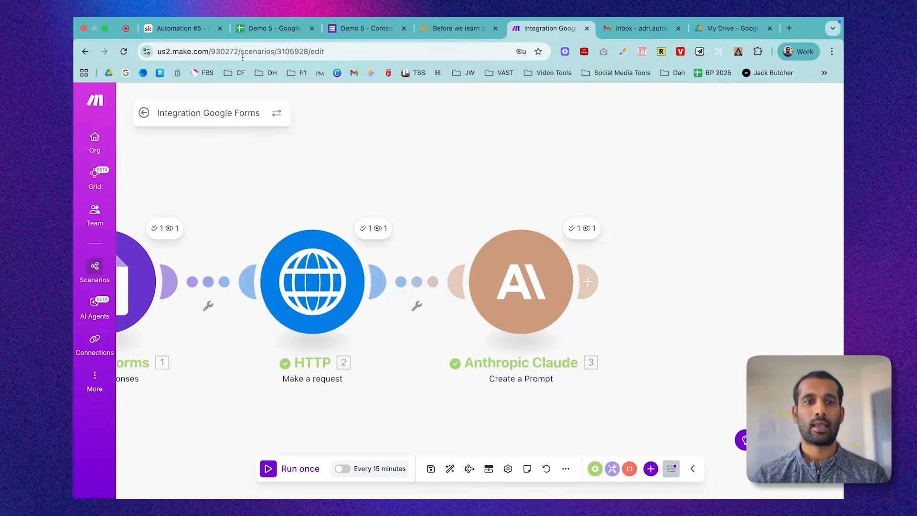
{"action": "left_click", "coordinate": [181, 28]}
{"action": "scroll", "coordinate": [490, 293], "scroll_direction": "down", "scroll_amount": 5}
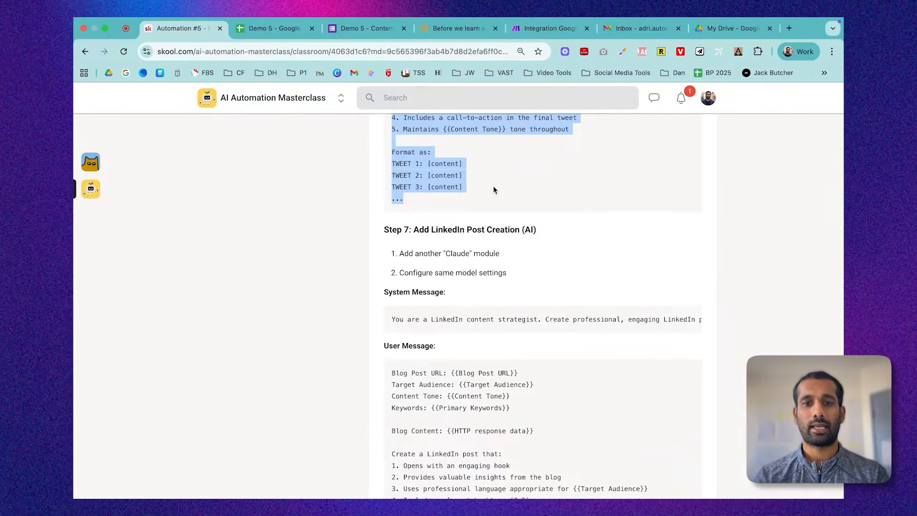
Step: Switch to the Make scenario and add a second Anthropic Claude module, Create a Prompt, after the existing Claude module
{"action": "scroll", "coordinate": [493, 190], "scroll_direction": "up", "scroll_amount": 2}
{"action": "left_click", "coordinate": [529, 285]}
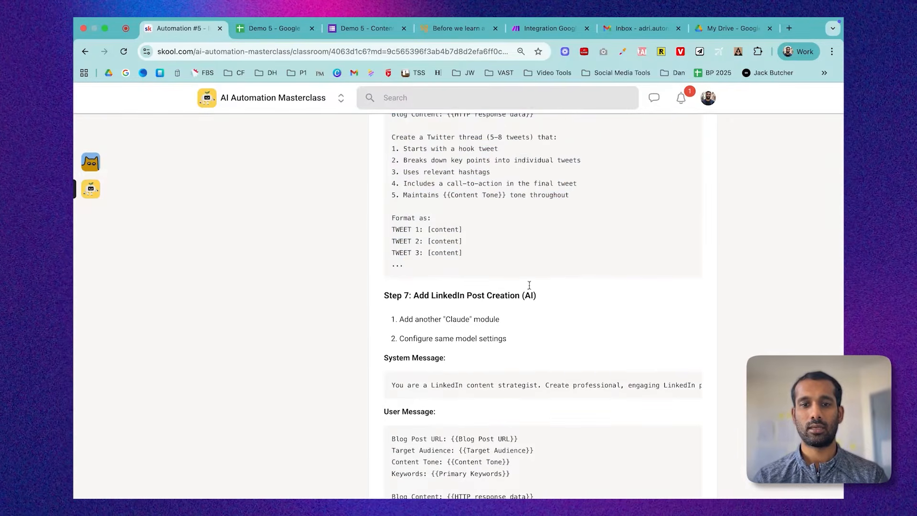
{"action": "left_click", "coordinate": [530, 29]}
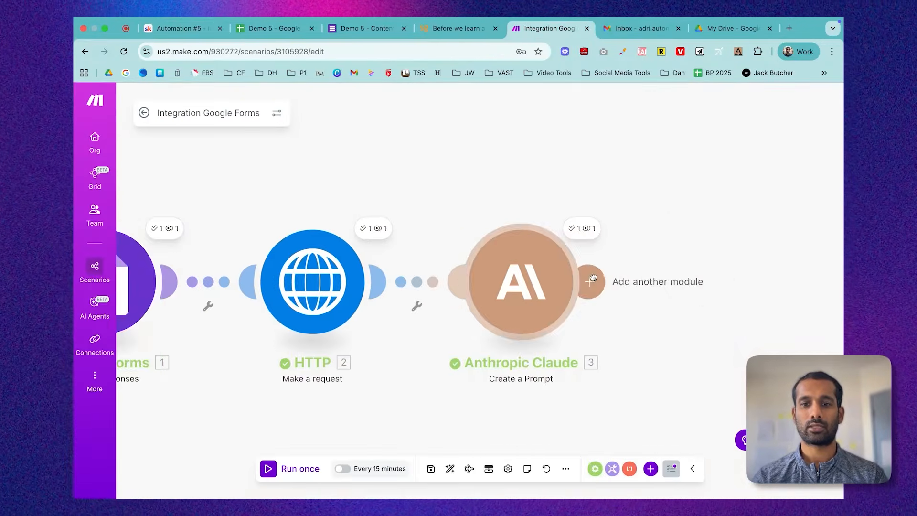
{"action": "left_click", "coordinate": [591, 280]}
{"action": "left_click", "coordinate": [470, 241]}
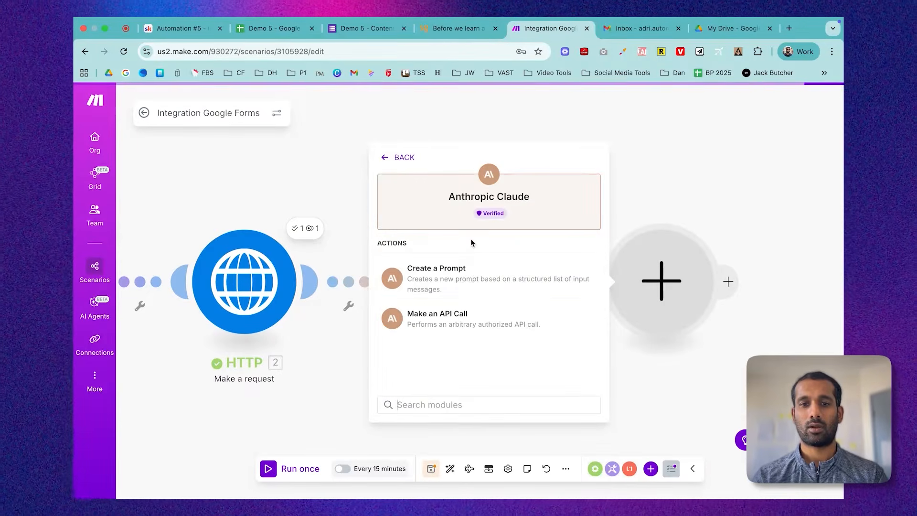
{"action": "left_click", "coordinate": [467, 277]}
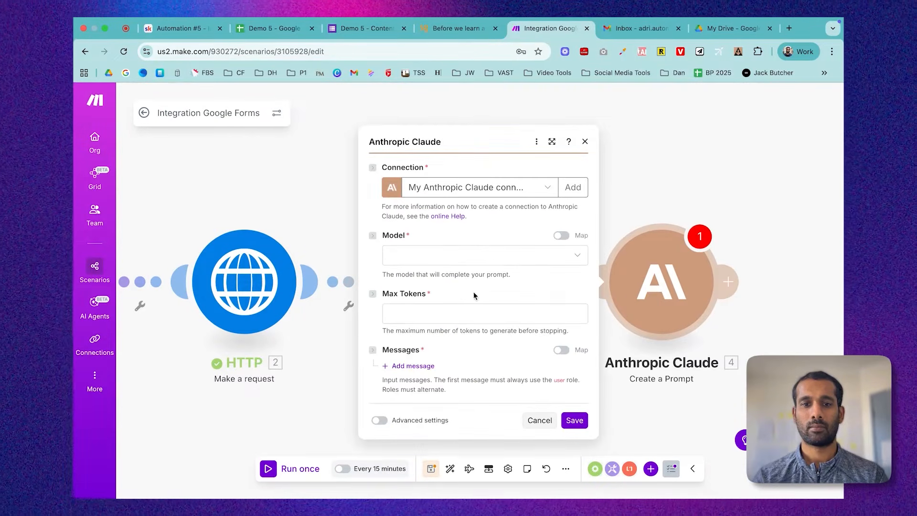
Step: Set the new Claude module's model to Claude Haiku 3 and its max tokens to 500
{"action": "left_click", "coordinate": [487, 257]}
{"action": "left_click", "coordinate": [441, 405]}
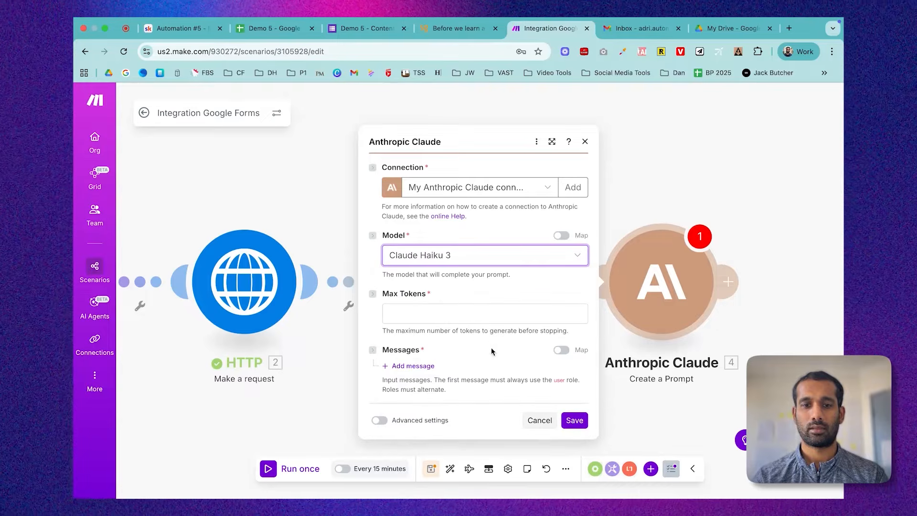
{"action": "left_click", "coordinate": [449, 313]}
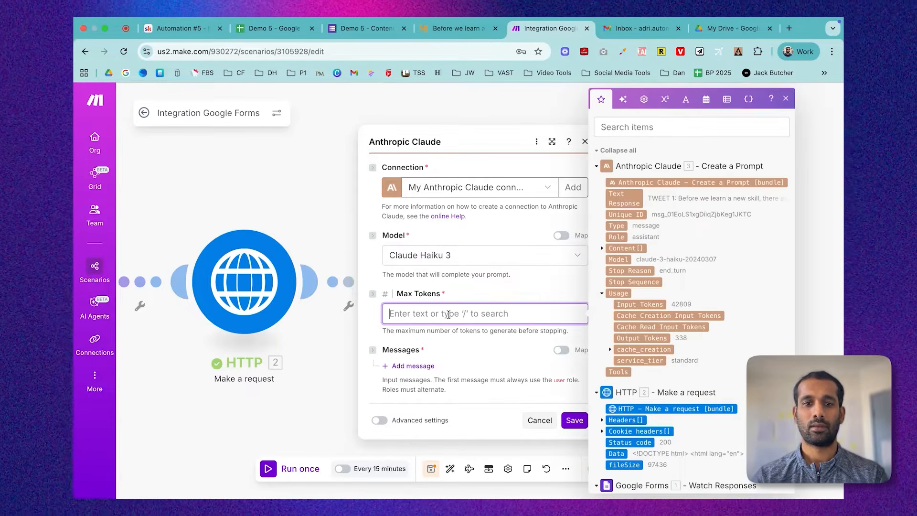
{"action": "type", "text": "500"}
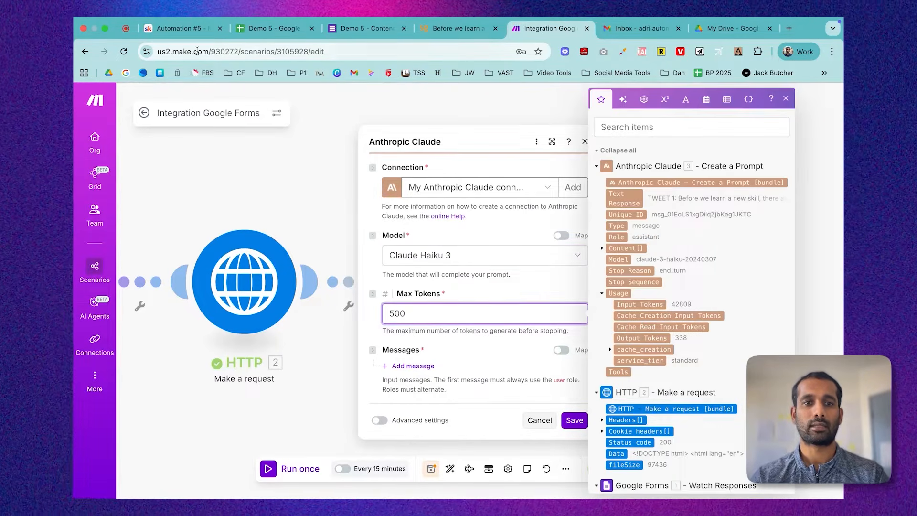
Step: Copy the LinkedIn system message from Step 7 of the Skool lesson and return to the Make scenario
{"action": "left_click", "coordinate": [197, 29]}
{"action": "scroll", "coordinate": [475, 307], "scroll_direction": "down", "scroll_amount": 5}
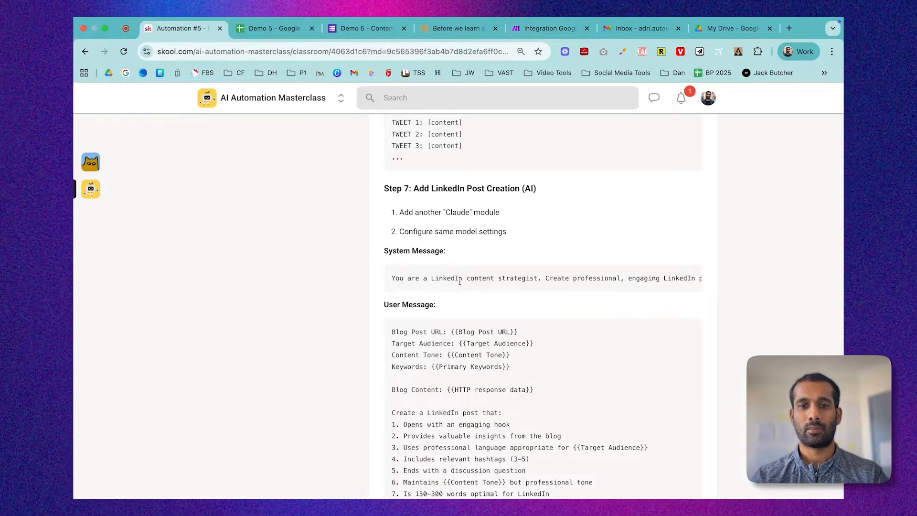
{"action": "triple_click", "coordinate": [460, 280]}
{"action": "left_click", "coordinate": [532, 30]}
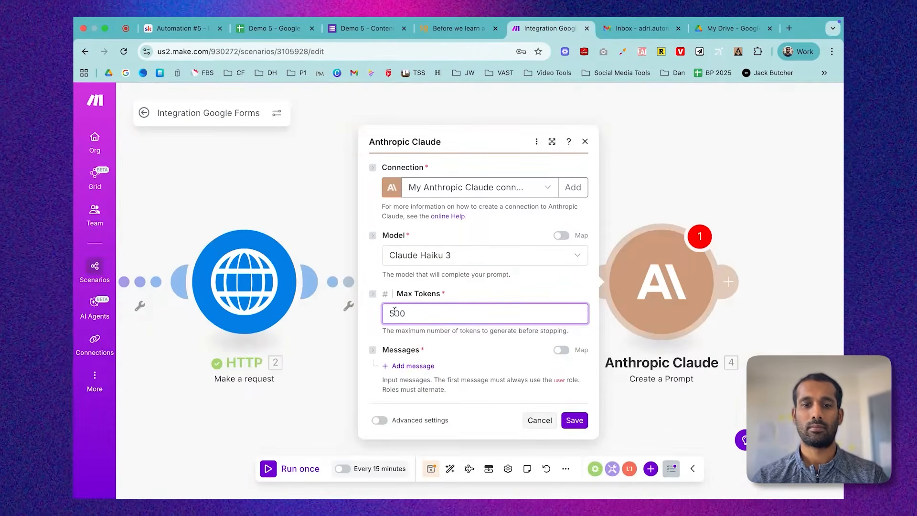
Step: Change the new Claude module's max tokens to 1000
{"action": "left_click", "coordinate": [395, 310]}
{"action": "key", "text": "BackSpace"}
{"action": "type", "text": "10"}
Step: Add a first message with the Assistant role and paste the copied LinkedIn content strategist instructions as its content
{"action": "left_click", "coordinate": [430, 367]}
{"action": "left_click", "coordinate": [475, 367]}
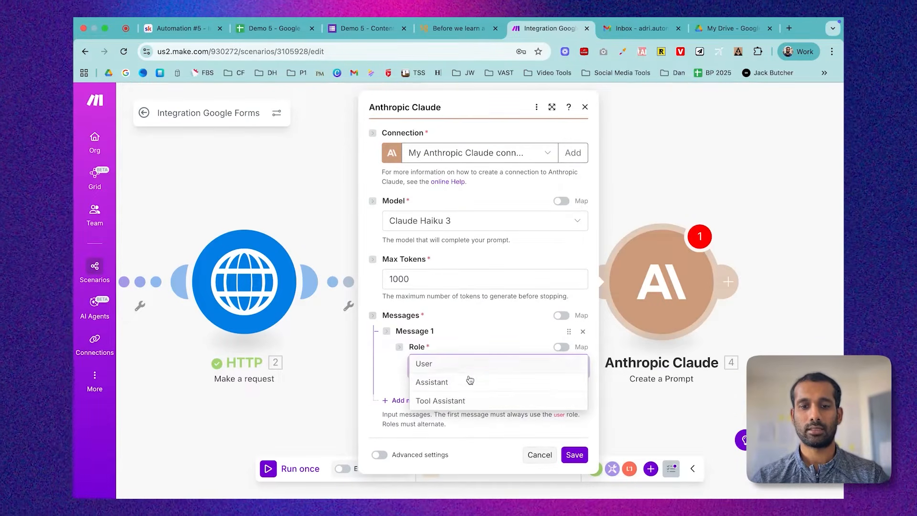
{"action": "left_click", "coordinate": [460, 382]}
{"action": "scroll", "coordinate": [460, 381], "scroll_direction": "down", "scroll_amount": 1}
{"action": "left_click", "coordinate": [458, 365]}
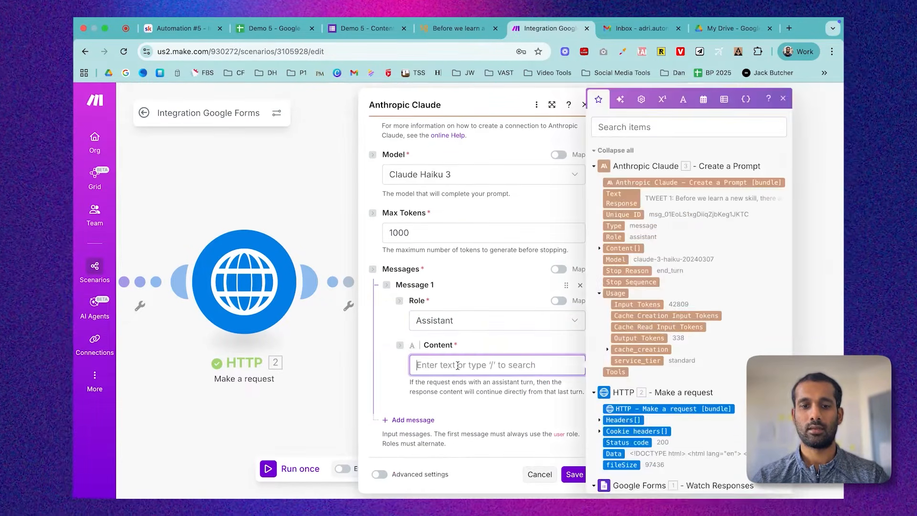
{"action": "type", "text": "You are a LinkedIn content strategist. Create professional, engaging LinkedIn posts that drive business conversations and professional engagement."}
{"action": "scroll", "coordinate": [528, 387], "scroll_direction": "down", "scroll_amount": 1}
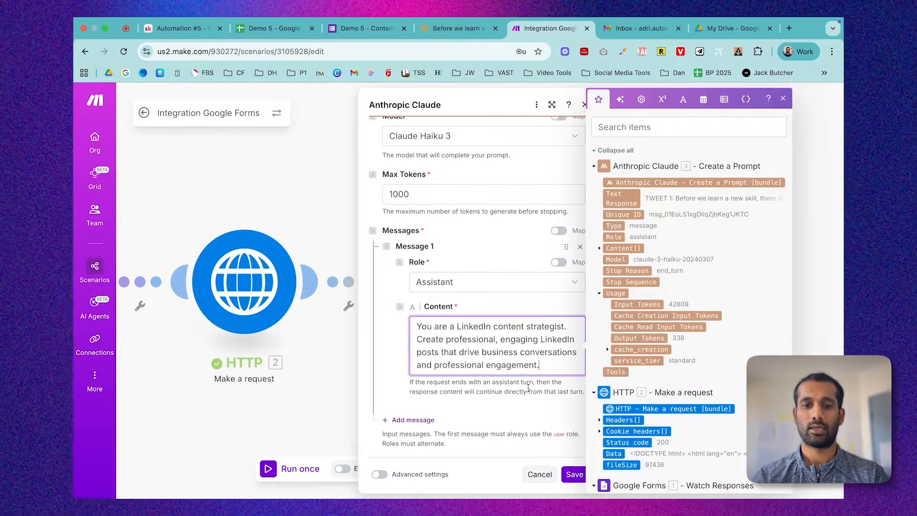
{"action": "left_click", "coordinate": [506, 404]}
Step: Add a second message and copy the full LinkedIn user message from Step 7 of the Skool lesson for it
{"action": "left_click", "coordinate": [409, 420]}
{"action": "left_click", "coordinate": [196, 30]}
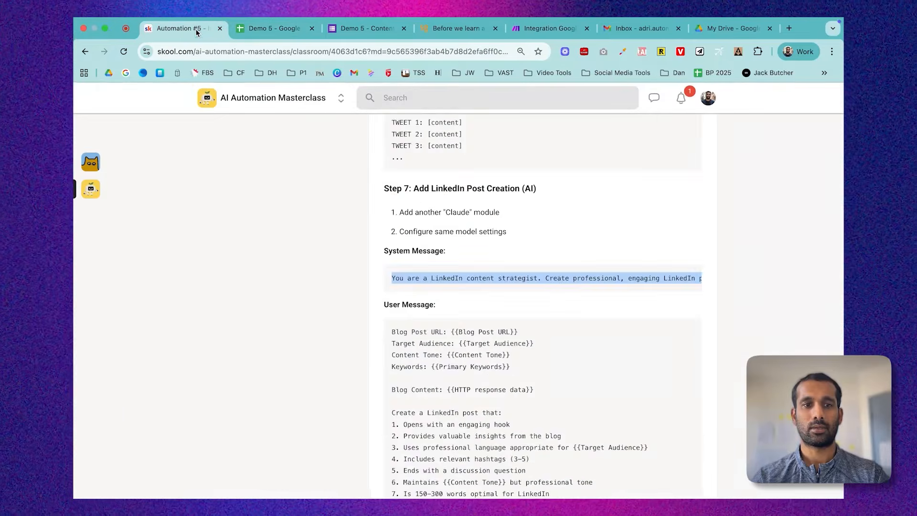
{"action": "scroll", "coordinate": [416, 204], "scroll_direction": "down", "scroll_amount": 4}
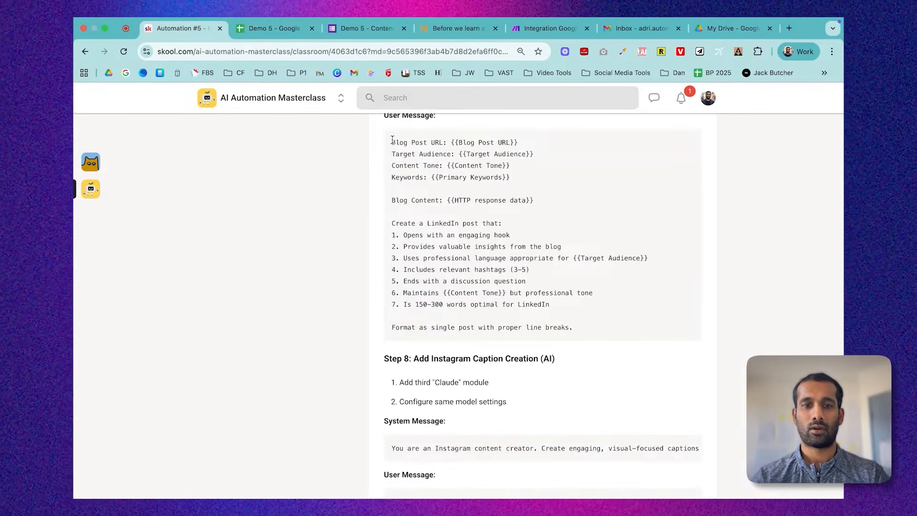
{"action": "left_click_drag", "start_coordinate": [391, 139], "coordinate": [584, 324]}
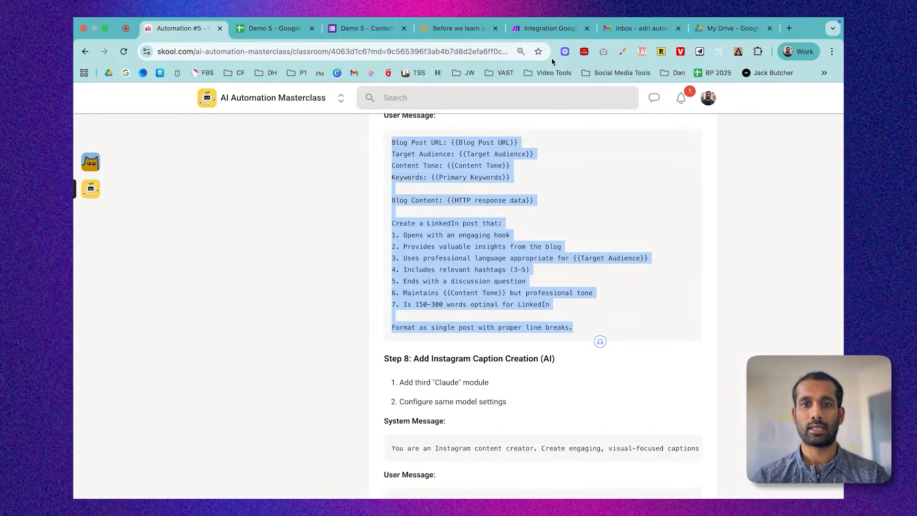
{"action": "left_click", "coordinate": [549, 28]}
Step: Give Message 2 the User role and add a content item of type Text to it
{"action": "scroll", "coordinate": [435, 419], "scroll_direction": "down", "scroll_amount": 2}
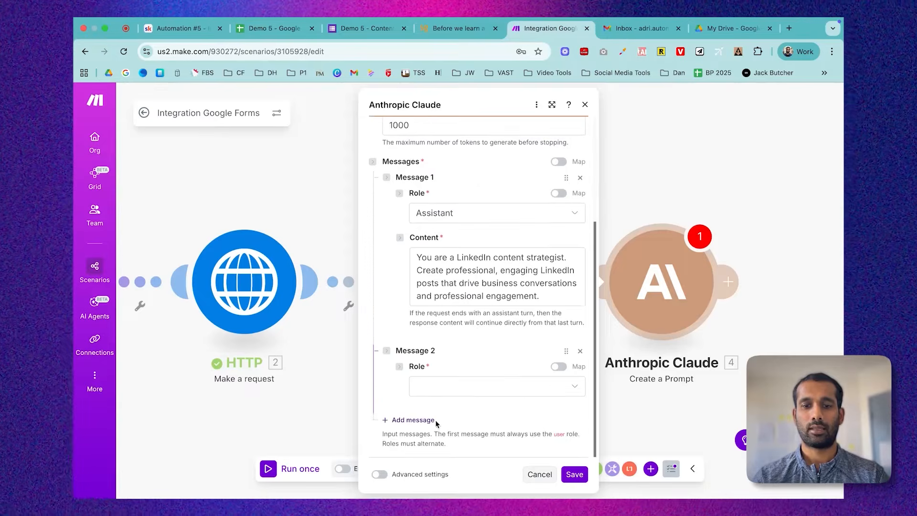
{"action": "left_click", "coordinate": [441, 387]}
{"action": "left_click", "coordinate": [452, 386]}
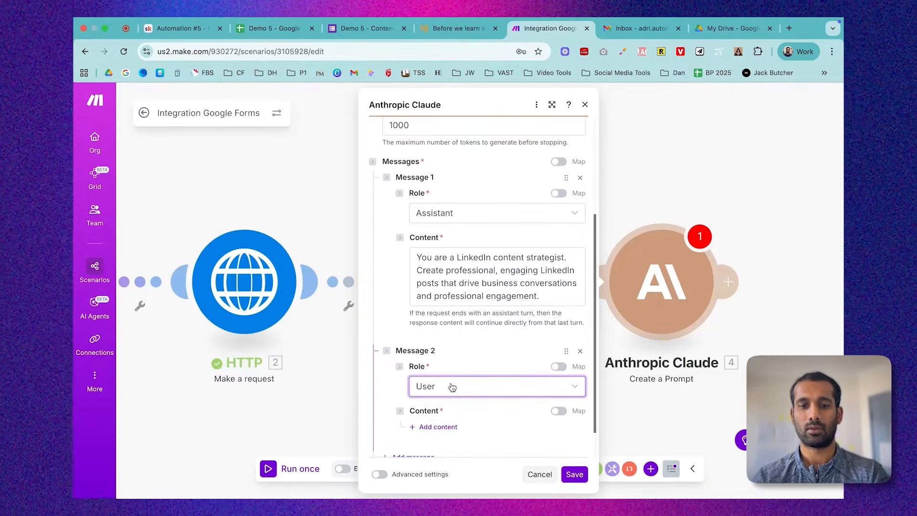
{"action": "scroll", "coordinate": [443, 410], "scroll_direction": "down", "scroll_amount": 1}
{"action": "left_click", "coordinate": [443, 389]}
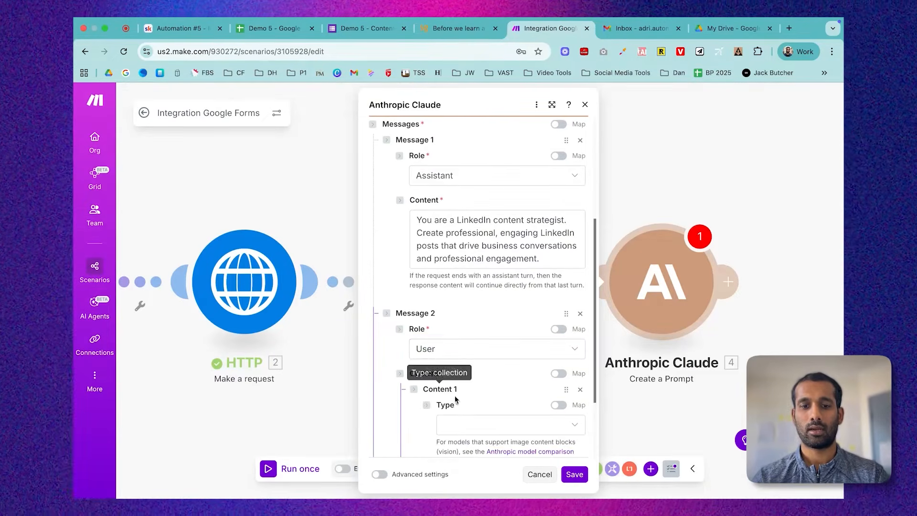
{"action": "left_click", "coordinate": [457, 425]}
{"action": "left_click", "coordinate": [454, 431]}
{"action": "scroll", "coordinate": [460, 372], "scroll_direction": "down", "scroll_amount": 4}
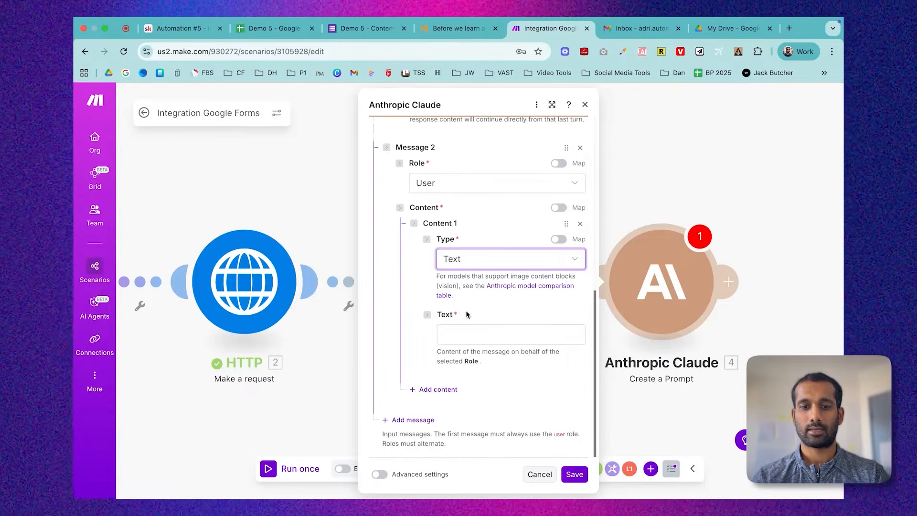
Step: Paste the copied LinkedIn post prompt into the Text of Message 2's content item
{"action": "left_click", "coordinate": [483, 334]}
{"action": "key", "text": "super+v"}
{"action": "scroll", "coordinate": [491, 327], "scroll_direction": "up", "scroll_amount": 5}
{"action": "scroll", "coordinate": [490, 334], "scroll_direction": "down", "scroll_amount": 2}
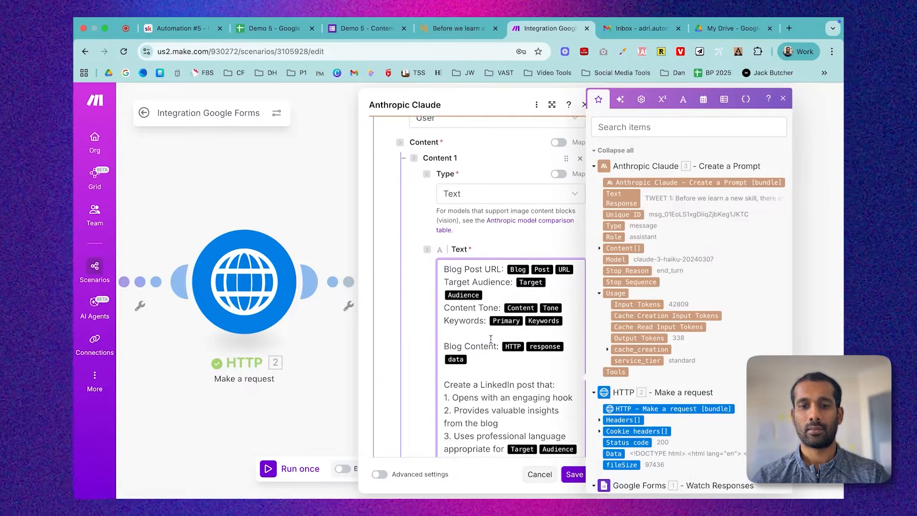
Step: Delete the placeholder tags after Blog Post URL and after Target Audience at the start of the prompt
{"action": "left_click", "coordinate": [575, 263]}
{"action": "key", "text": "BackSpace"}
{"action": "key", "text": "BackSpace"}
{"action": "key", "text": "BackSpace"}
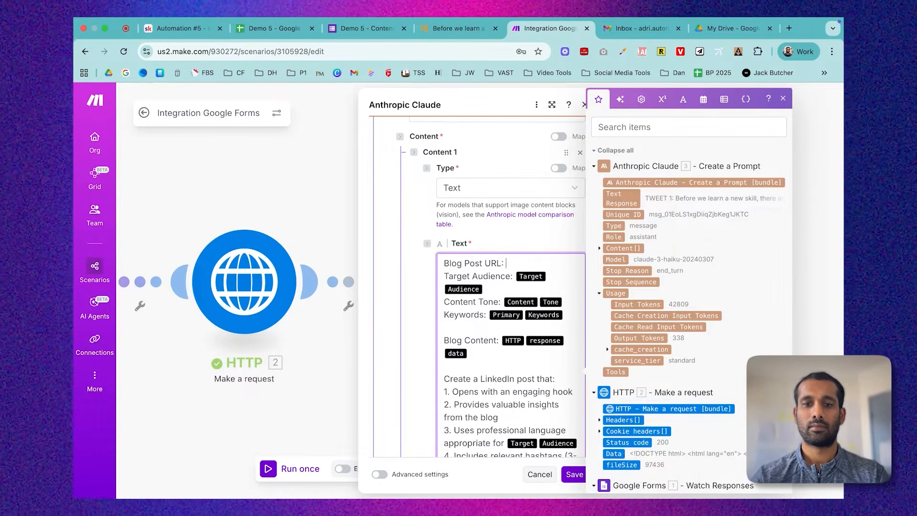
{"action": "left_click", "coordinate": [486, 289]}
{"action": "key", "text": "BackSpace"}
{"action": "key", "text": "BackSpace"}
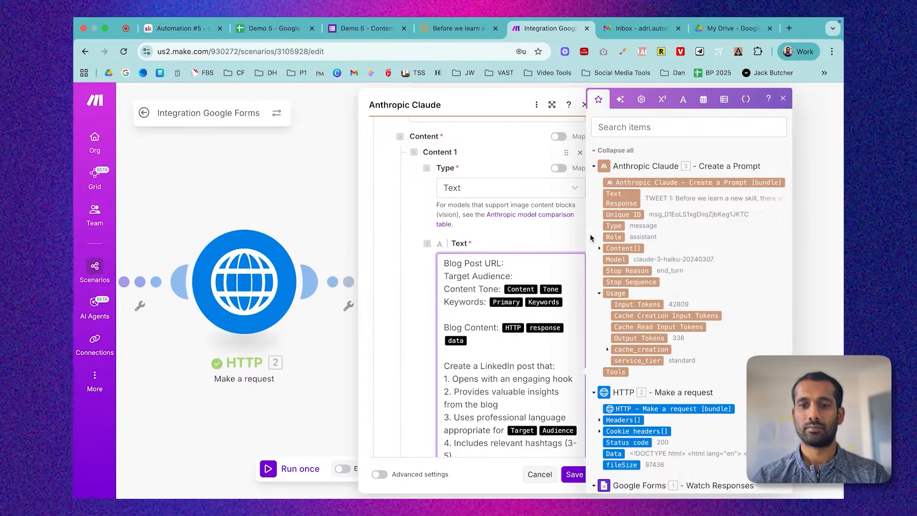
Step: Map the Google Forms Blog Post URL answer value after the Blog Post URL label in the prompt
{"action": "scroll", "coordinate": [615, 359], "scroll_direction": "down", "scroll_amount": 4}
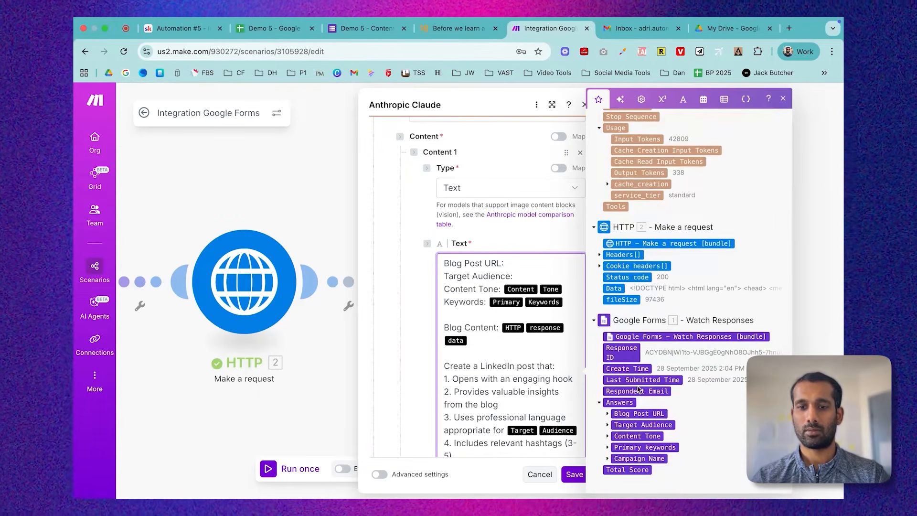
{"action": "left_click", "coordinate": [607, 413]}
{"action": "scroll", "coordinate": [609, 415], "scroll_direction": "down", "scroll_amount": 1}
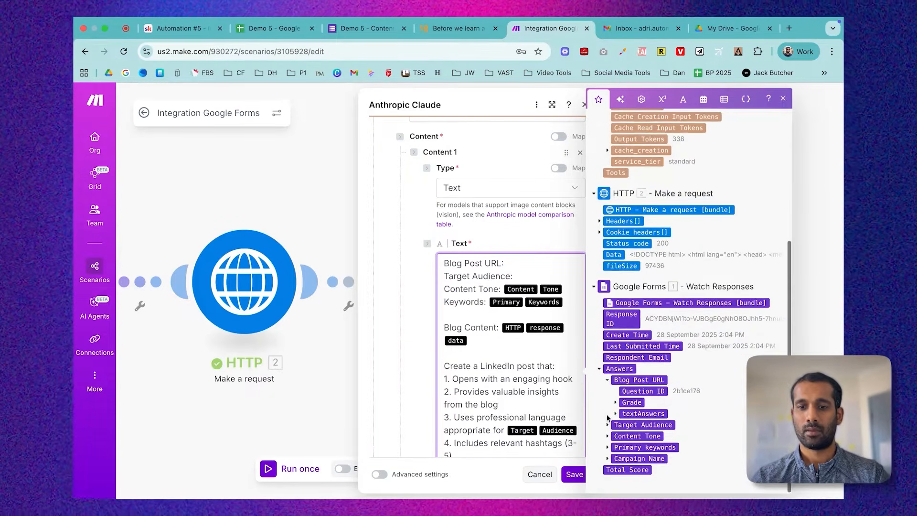
{"action": "left_click", "coordinate": [616, 413]}
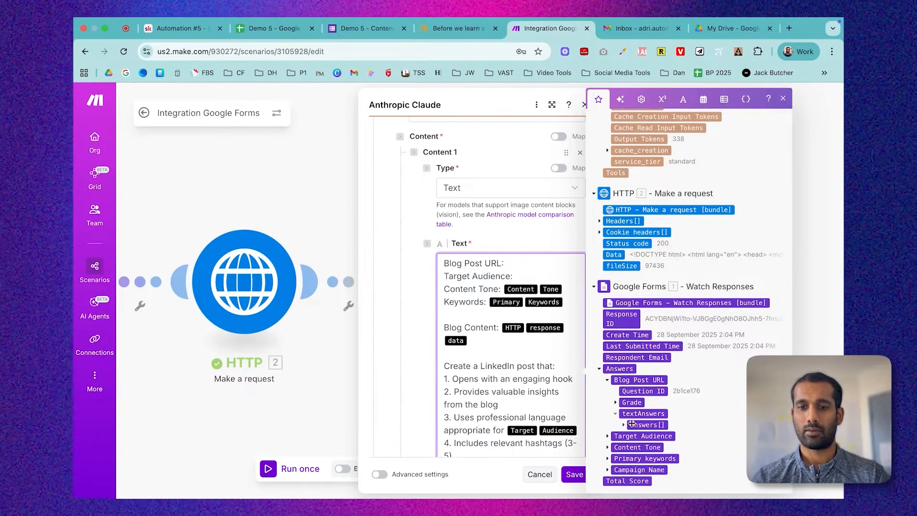
{"action": "left_click", "coordinate": [624, 425]}
{"action": "scroll", "coordinate": [631, 428], "scroll_direction": "down", "scroll_amount": 1}
{"action": "left_click_drag", "start_coordinate": [641, 414], "coordinate": [515, 263]}
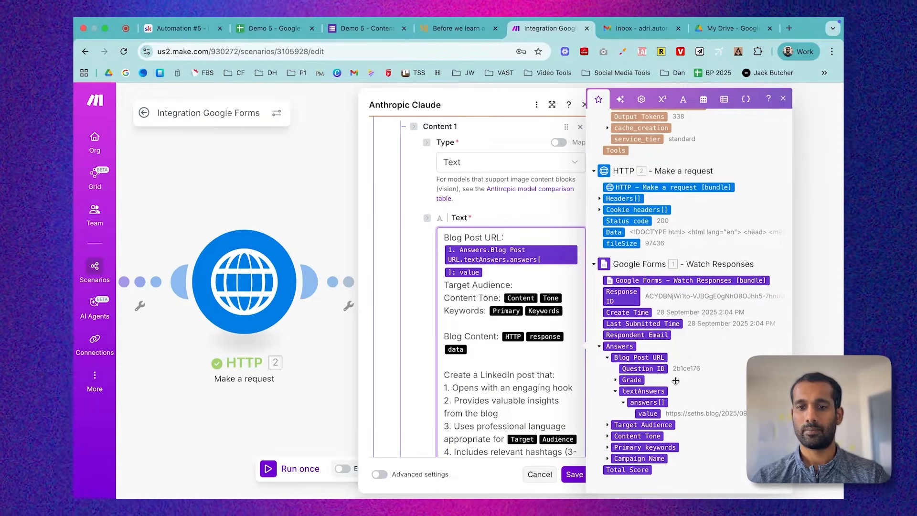
Step: Map the Google Forms Target Audience answer value after the Target Audience label in the prompt
{"action": "left_click", "coordinate": [607, 425]}
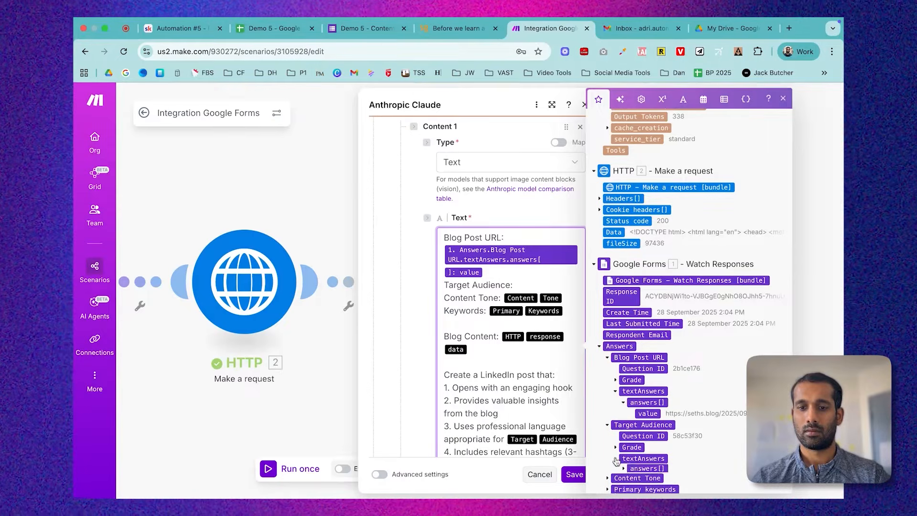
{"action": "scroll", "coordinate": [615, 460], "scroll_direction": "down", "scroll_amount": 2}
{"action": "left_click", "coordinate": [616, 414]}
{"action": "scroll", "coordinate": [623, 426], "scroll_direction": "down", "scroll_amount": 1}
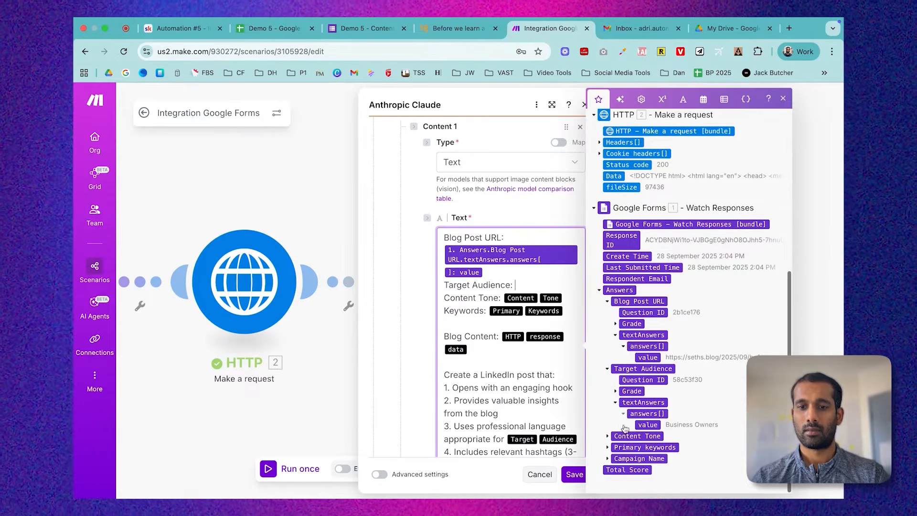
{"action": "left_click", "coordinate": [647, 425]}
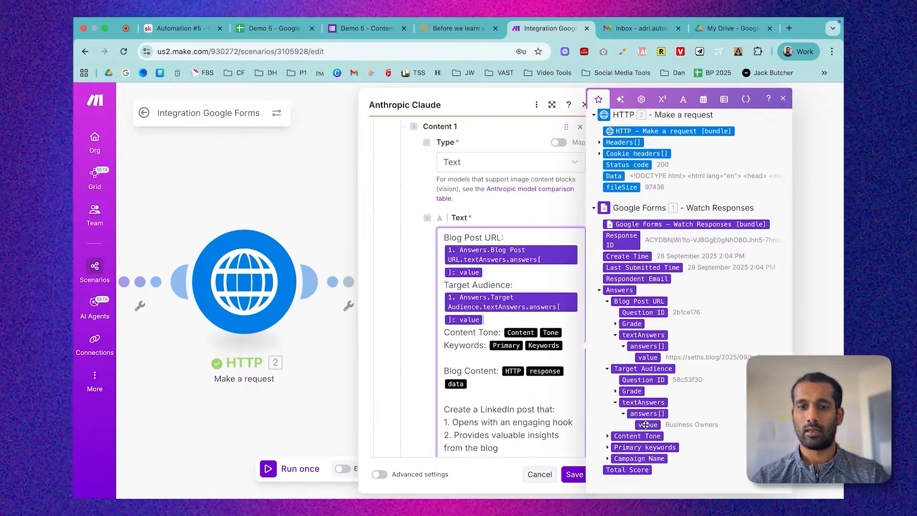
Step: Delete the placeholder tags after the Content Tone, Keywords and Blog Content labels in the prompt
{"action": "left_click", "coordinate": [563, 331]}
{"action": "key", "text": "BackSpace"}
{"action": "key", "text": "BackSpace"}
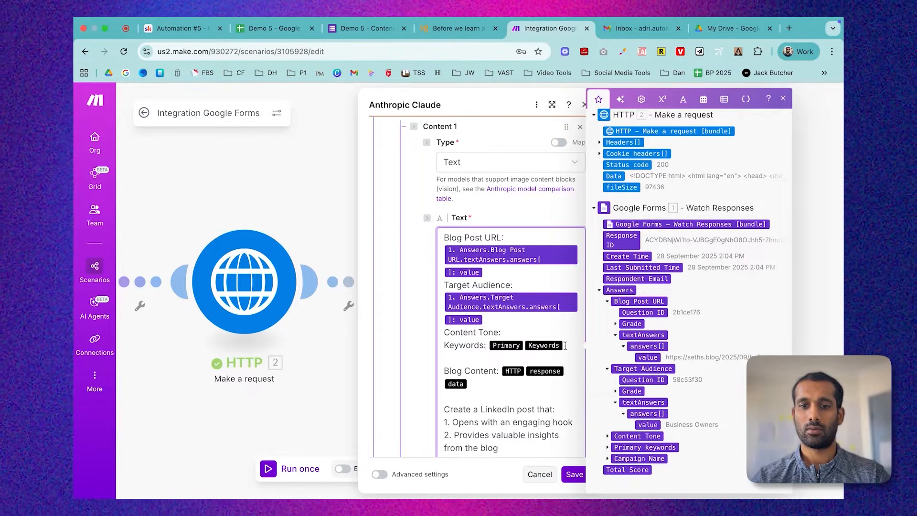
{"action": "left_click", "coordinate": [565, 345]}
{"action": "key", "text": "BackSpace"}
{"action": "key", "text": "BackSpace"}
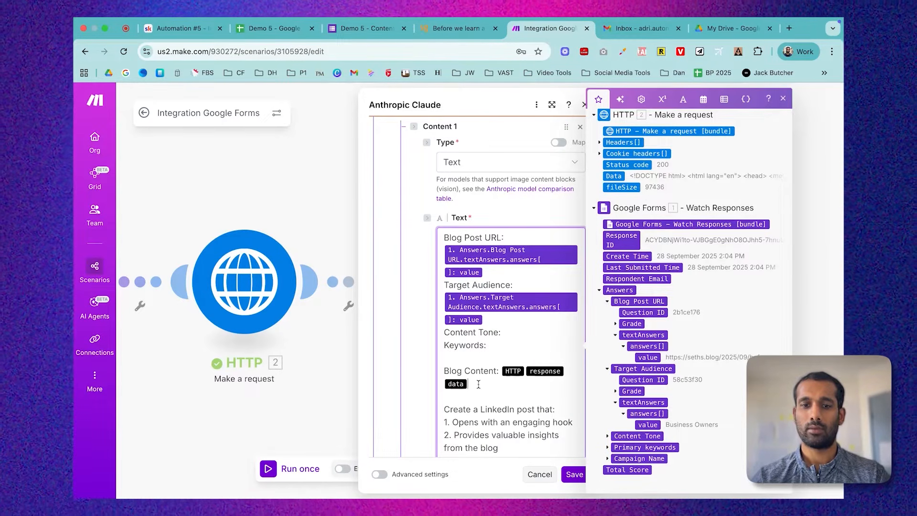
{"action": "key", "text": "BackSpace"}
{"action": "key", "text": "BackSpace"}
{"action": "key", "text": "BackSpace"}
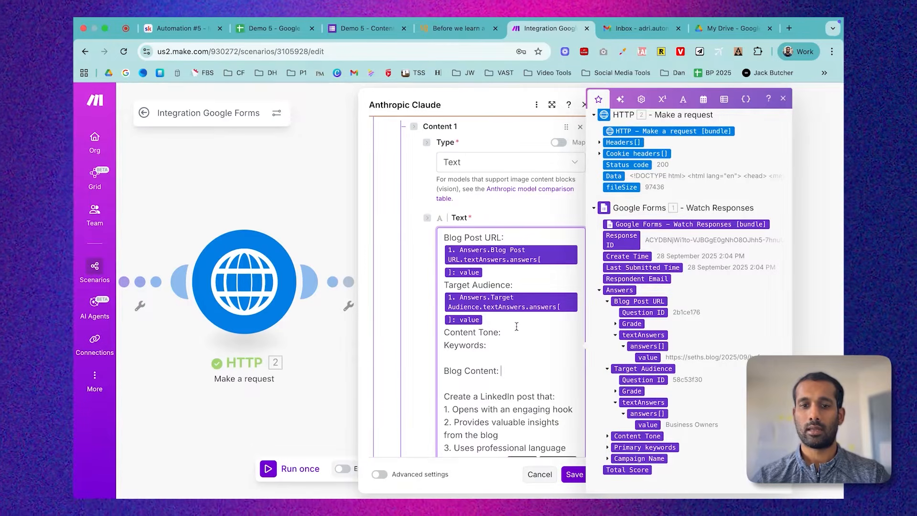
Step: Map the Google Forms Content Tone answer value after the Content Tone label in the prompt
{"action": "left_click", "coordinate": [607, 436]}
{"action": "scroll", "coordinate": [607, 433], "scroll_direction": "down", "scroll_amount": 1}
{"action": "left_click", "coordinate": [615, 439]}
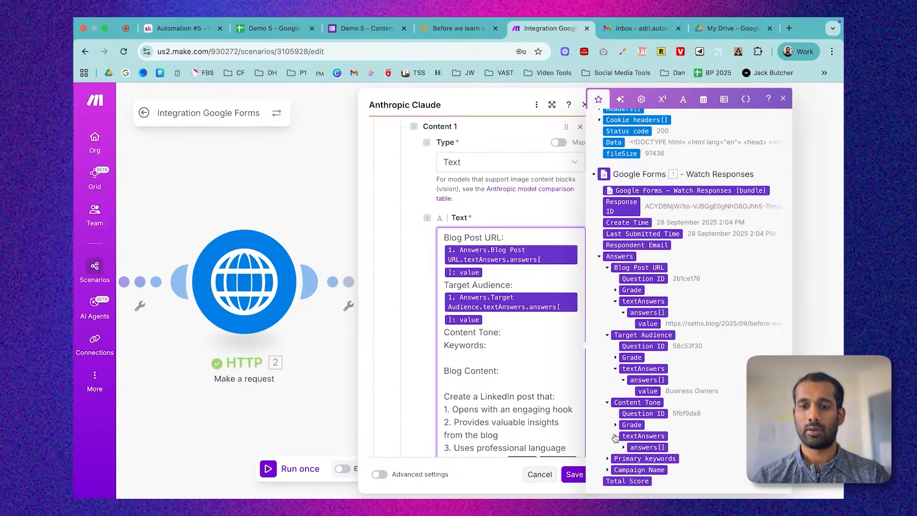
{"action": "scroll", "coordinate": [617, 435], "scroll_direction": "down", "scroll_amount": 1}
{"action": "left_click", "coordinate": [623, 436]}
{"action": "scroll", "coordinate": [640, 442], "scroll_direction": "down", "scroll_amount": 1}
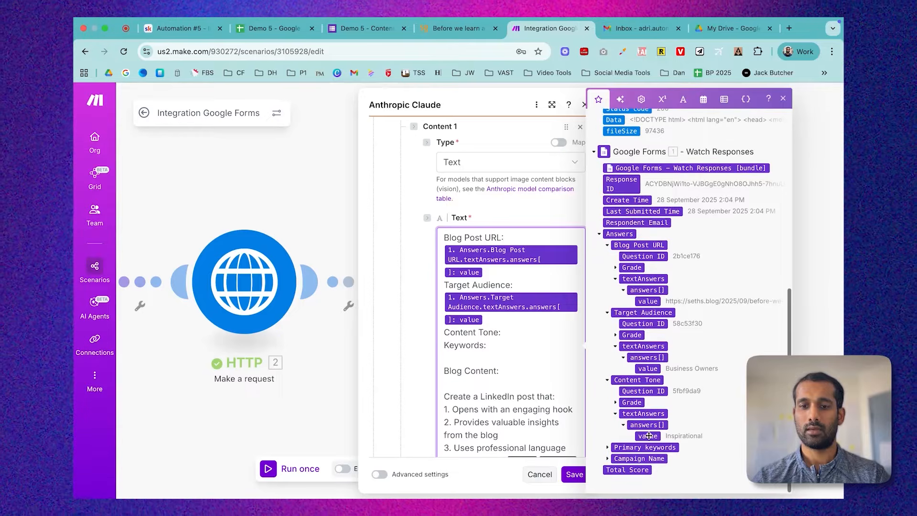
{"action": "left_click", "coordinate": [647, 435]}
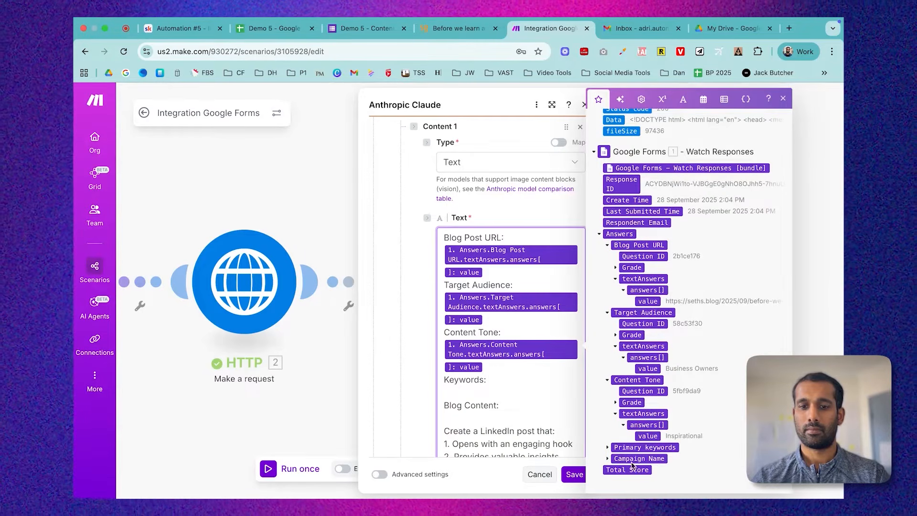
Step: Map the Google Forms Primary keywords answer value after the Keywords label in the prompt
{"action": "left_click", "coordinate": [607, 447]}
{"action": "scroll", "coordinate": [609, 449], "scroll_direction": "down", "scroll_amount": 1}
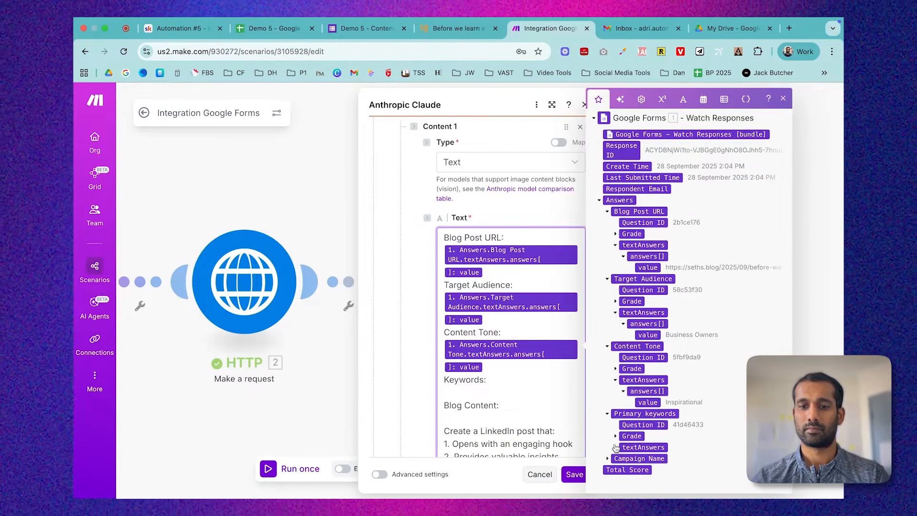
{"action": "left_click", "coordinate": [615, 447]}
{"action": "left_click", "coordinate": [623, 458]}
{"action": "scroll", "coordinate": [625, 456], "scroll_direction": "down", "scroll_amount": 1}
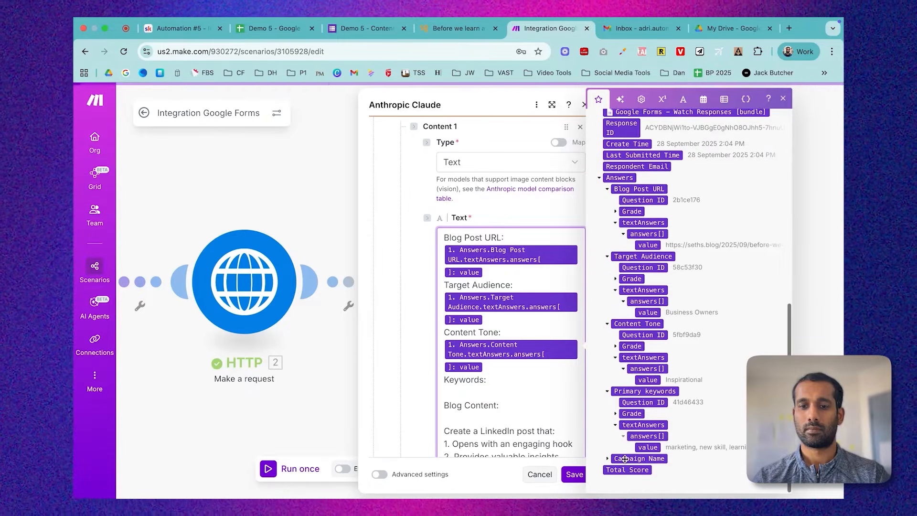
{"action": "left_click", "coordinate": [644, 448]}
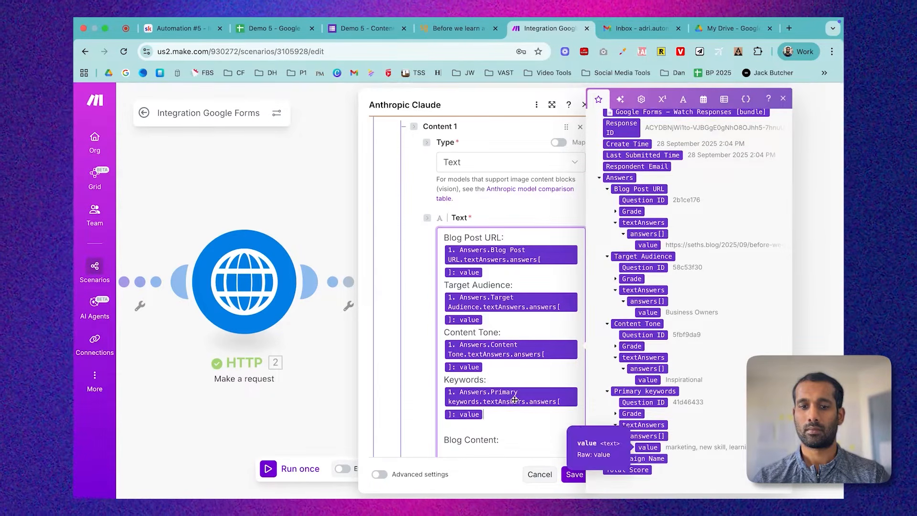
Step: Map the HTTP module's Data output after the Blog Content label in the prompt
{"action": "scroll", "coordinate": [505, 397], "scroll_direction": "down", "scroll_amount": 4}
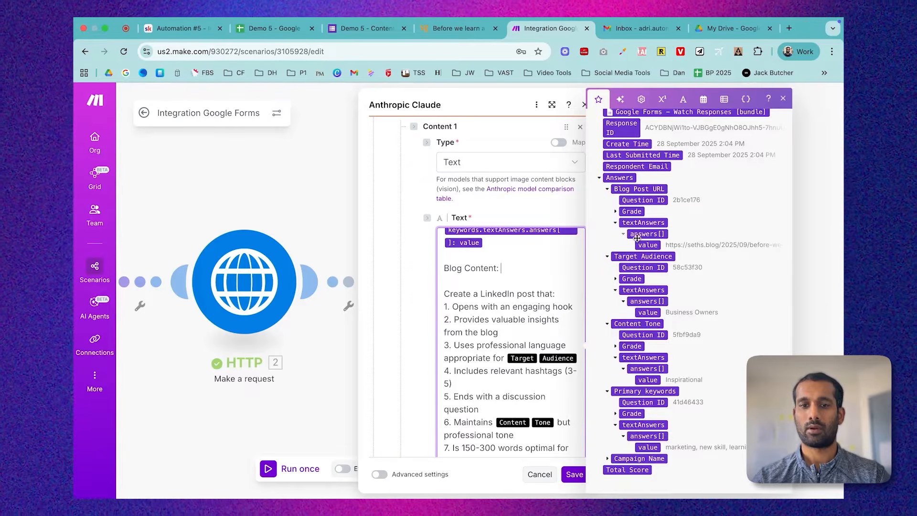
{"action": "scroll", "coordinate": [637, 238], "scroll_direction": "up", "scroll_amount": 5}
{"action": "scroll", "coordinate": [637, 238], "scroll_direction": "up", "scroll_amount": 3}
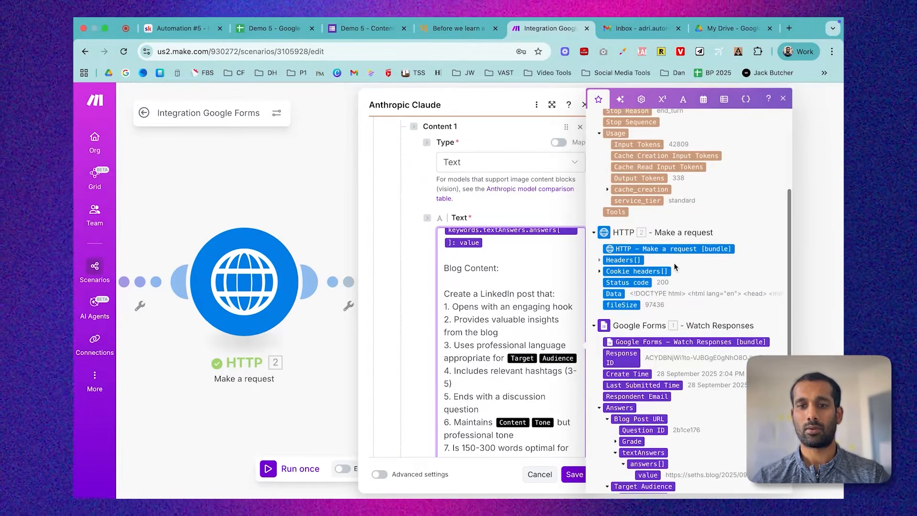
{"action": "left_click_drag", "start_coordinate": [614, 294], "coordinate": [480, 282]}
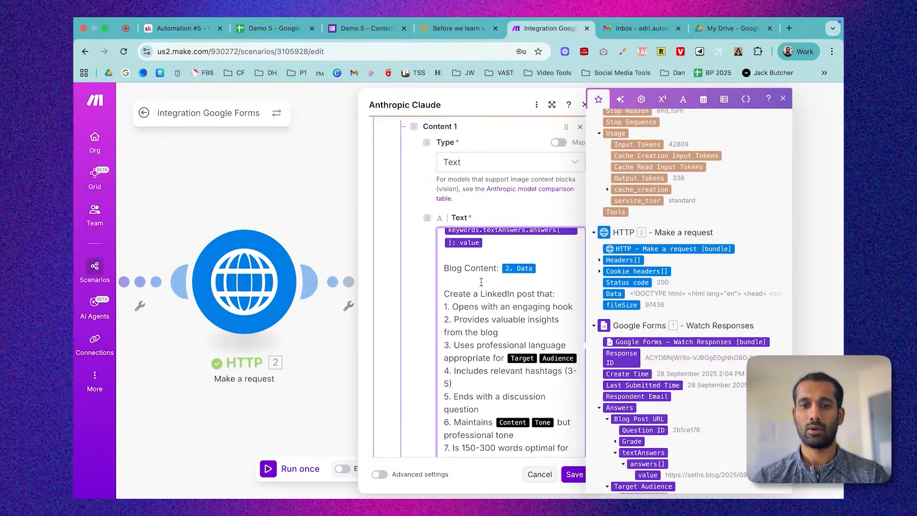
Step: Replace the Target Audience placeholder in point 3 of the prompt with the Google Forms Target Audience answer value
{"action": "scroll", "coordinate": [527, 300], "scroll_direction": "down", "scroll_amount": 2}
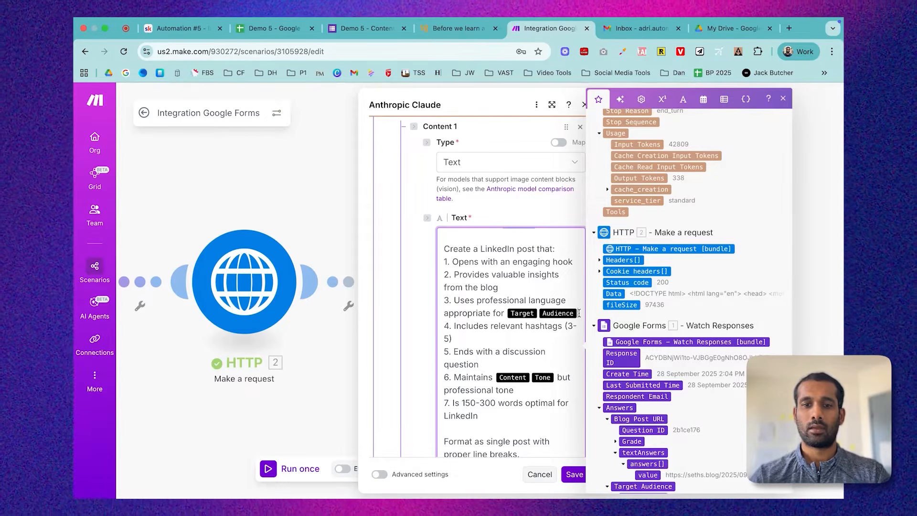
{"action": "key", "text": "BackSpace"}
{"action": "key", "text": "BackSpace"}
{"action": "scroll", "coordinate": [659, 350], "scroll_direction": "down", "scroll_amount": 2}
{"action": "scroll", "coordinate": [659, 350], "scroll_direction": "down", "scroll_amount": 3}
{"action": "scroll", "coordinate": [643, 404], "scroll_direction": "down", "scroll_amount": 1}
{"action": "left_click_drag", "start_coordinate": [647, 426], "coordinate": [511, 334]}
Step: Replace the Content Tone placeholder in point 6 with the Google Forms Content Tone answer value and save the LinkedIn Claude module
{"action": "scroll", "coordinate": [506, 344], "scroll_direction": "down", "scroll_amount": 1}
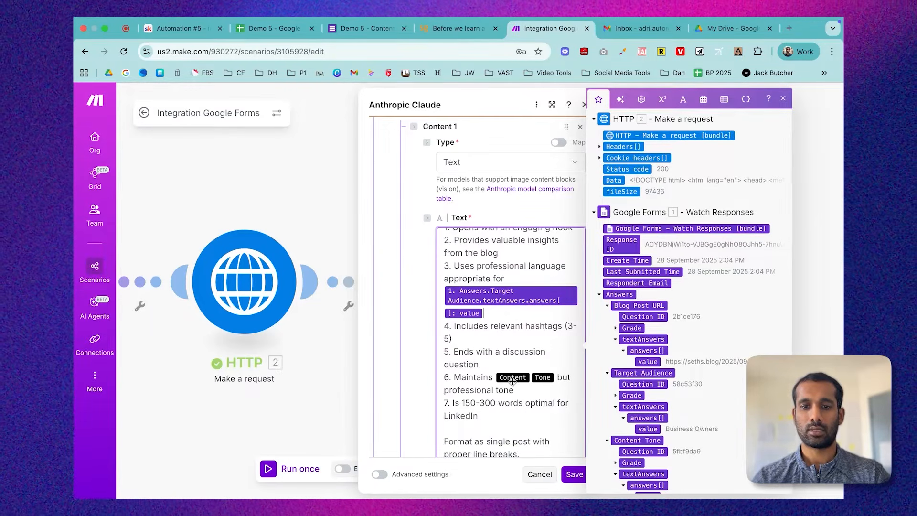
{"action": "key", "text": "BackSpace"}
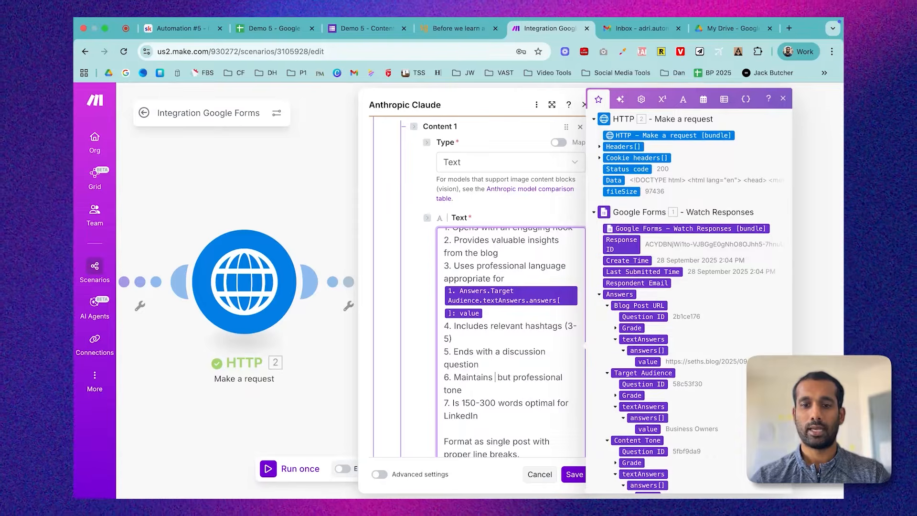
{"action": "scroll", "coordinate": [673, 401], "scroll_direction": "down", "scroll_amount": 3}
{"action": "scroll", "coordinate": [673, 401], "scroll_direction": "down", "scroll_amount": 2}
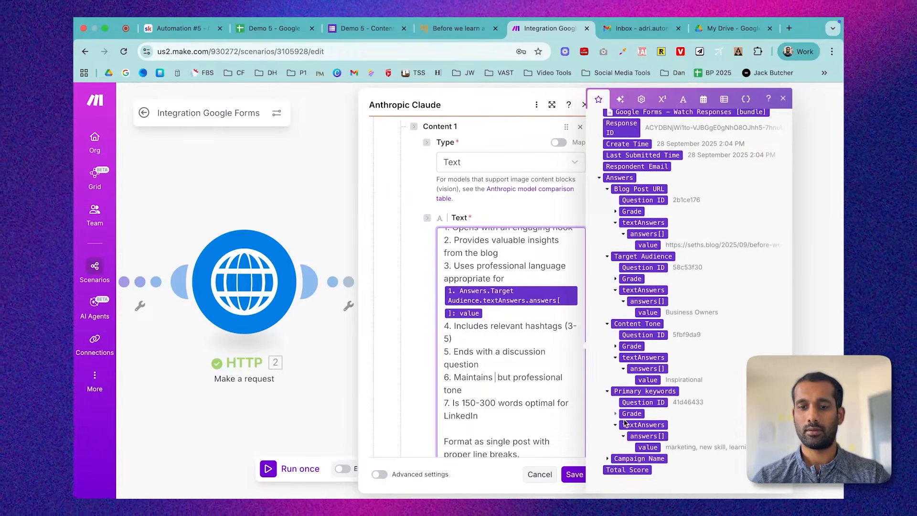
{"action": "left_click_drag", "start_coordinate": [646, 379], "coordinate": [500, 390]}
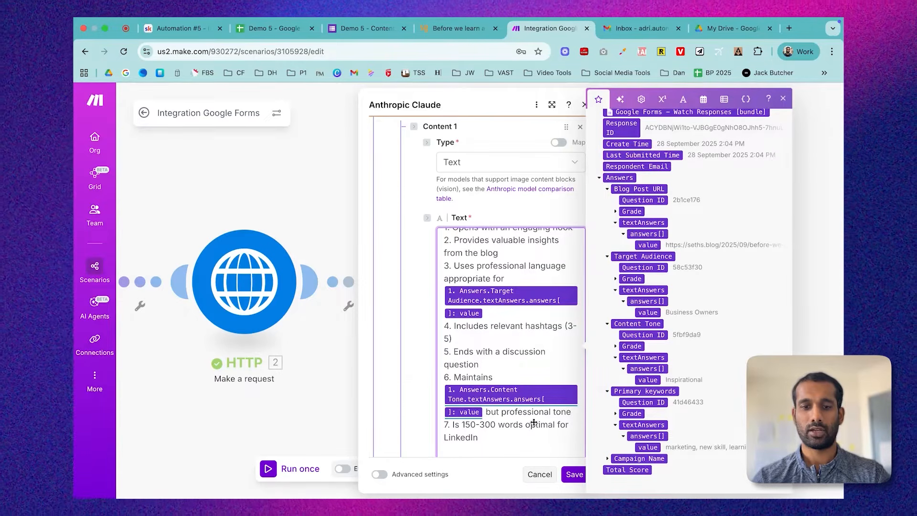
{"action": "scroll", "coordinate": [533, 422], "scroll_direction": "down", "scroll_amount": 5}
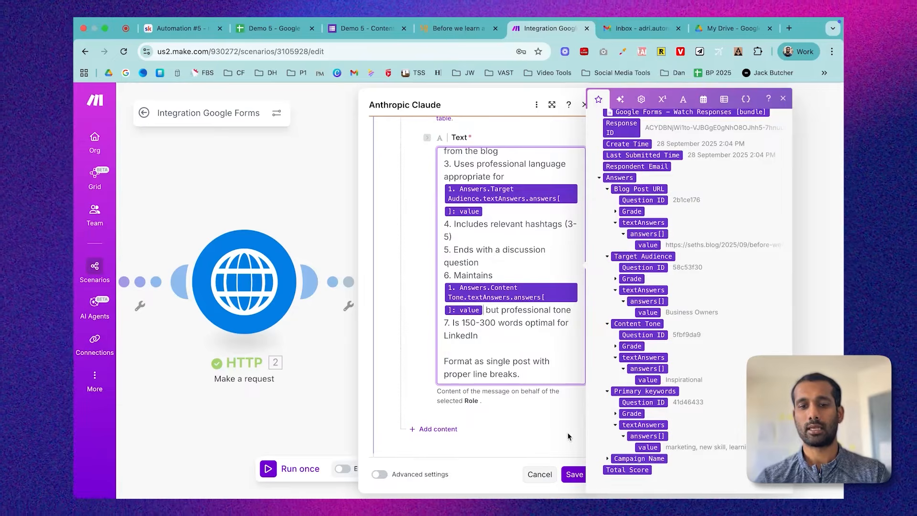
{"action": "left_click", "coordinate": [574, 474]}
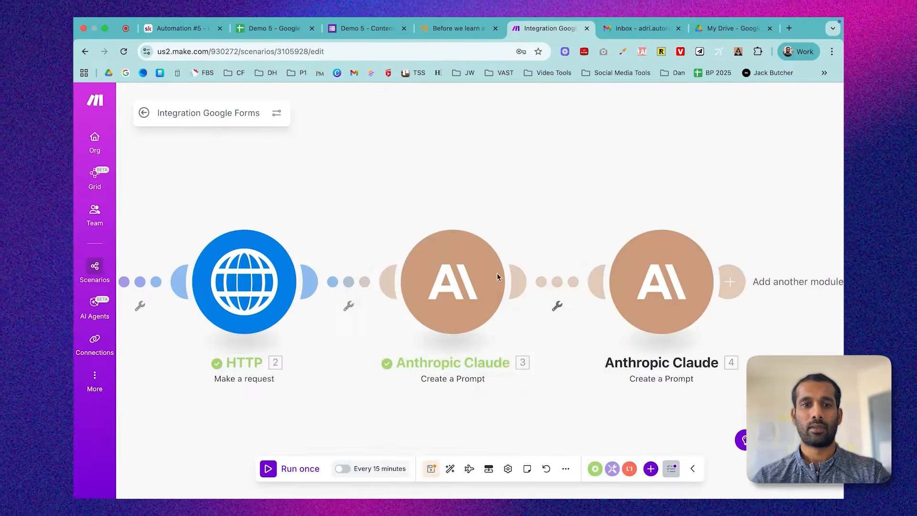
Step: Switch to the Skool course page and copy the Instagram system message from Step 8
{"action": "left_click", "coordinate": [179, 41]}
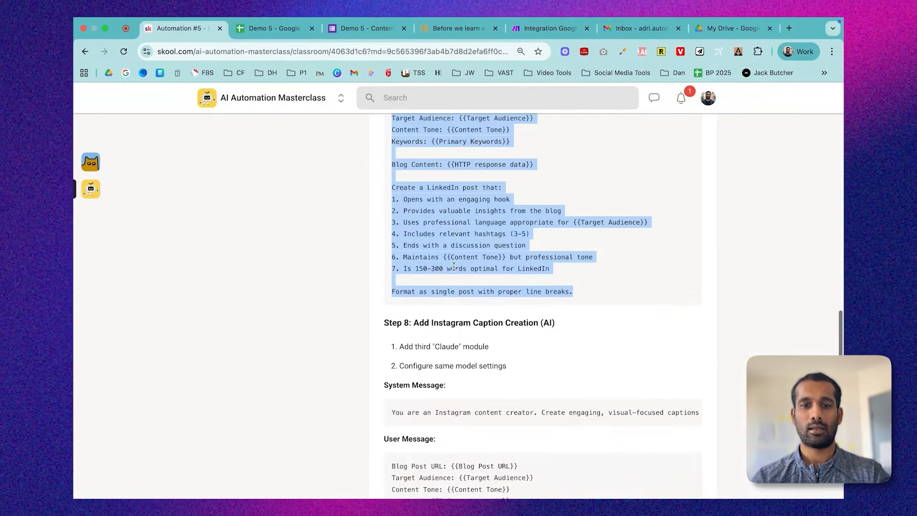
{"action": "scroll", "coordinate": [454, 266], "scroll_direction": "down", "scroll_amount": 3}
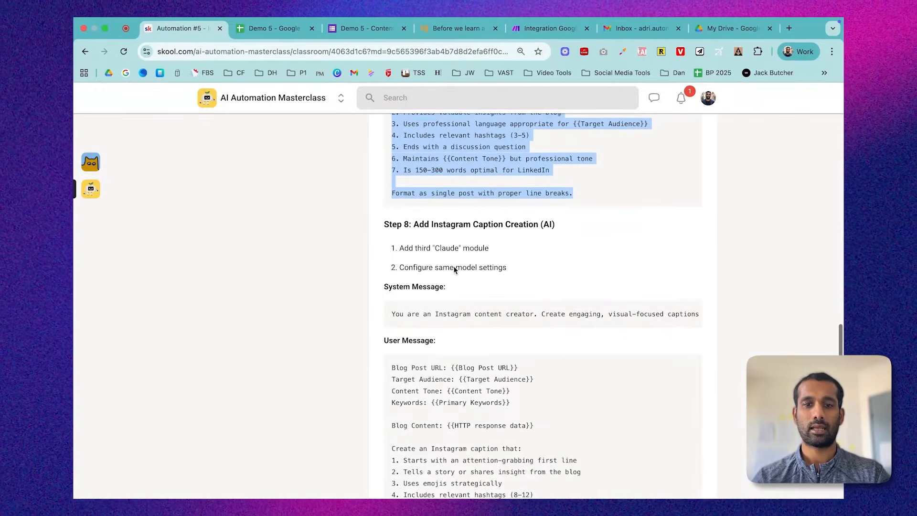
{"action": "scroll", "coordinate": [496, 310], "scroll_direction": "down", "scroll_amount": 1}
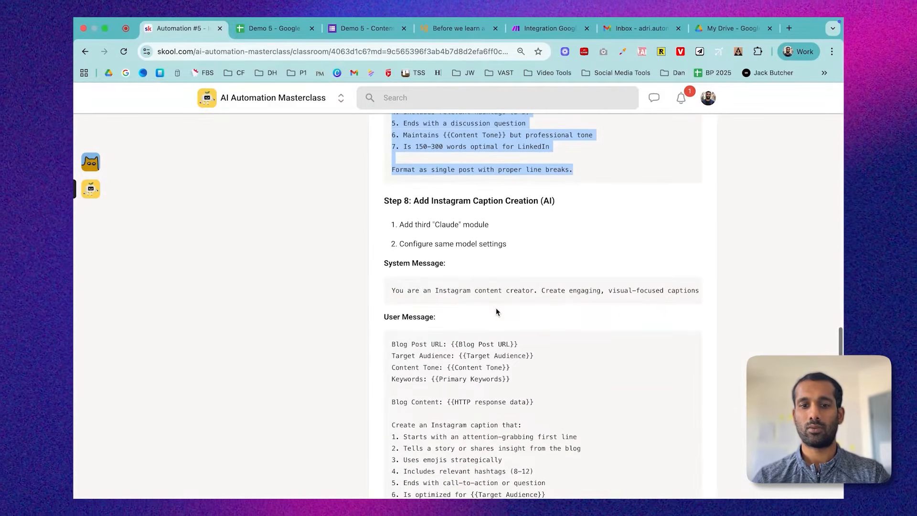
{"action": "scroll", "coordinate": [516, 289], "scroll_direction": "right", "scroll_amount": 1}
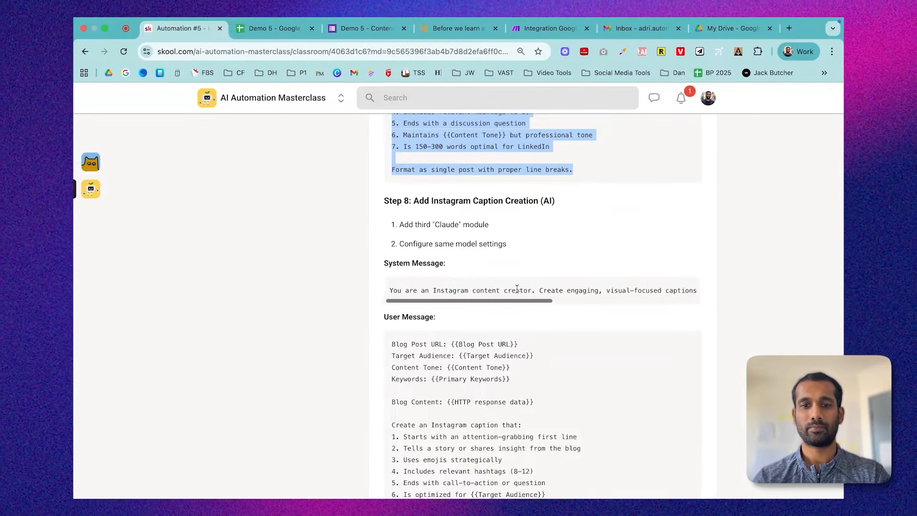
{"action": "triple_click", "coordinate": [518, 289]}
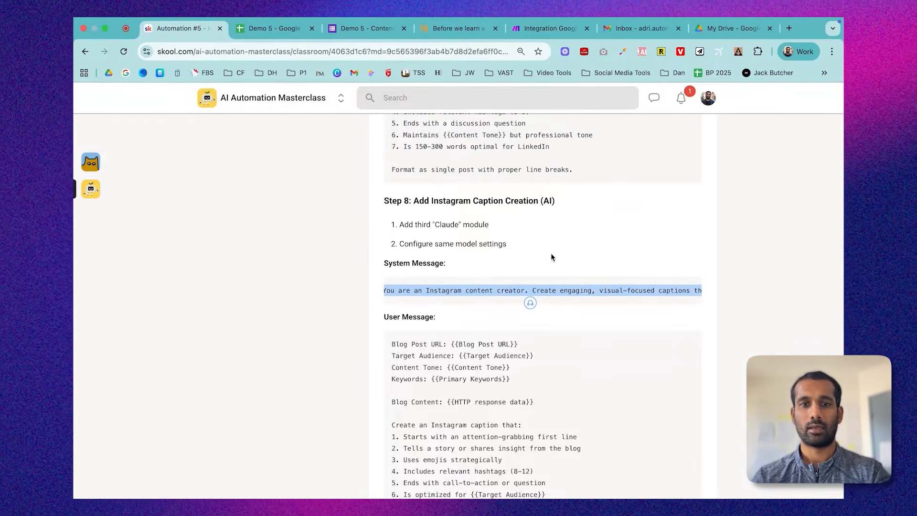
Step: Return to the Make scenario and add a third Anthropic Claude Create a Prompt module at the end of the chain
{"action": "left_click", "coordinate": [527, 28]}
{"action": "scroll", "coordinate": [564, 274], "scroll_direction": "right", "scroll_amount": 5}
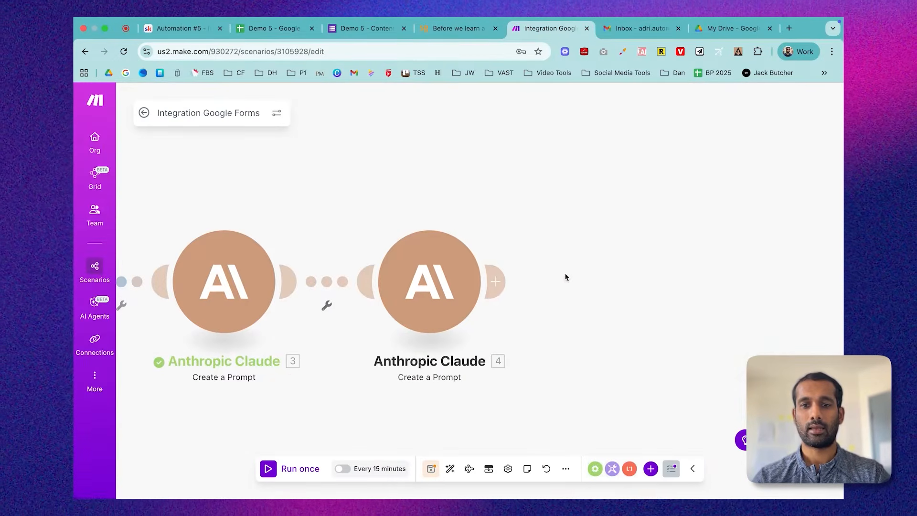
{"action": "left_click", "coordinate": [495, 281]}
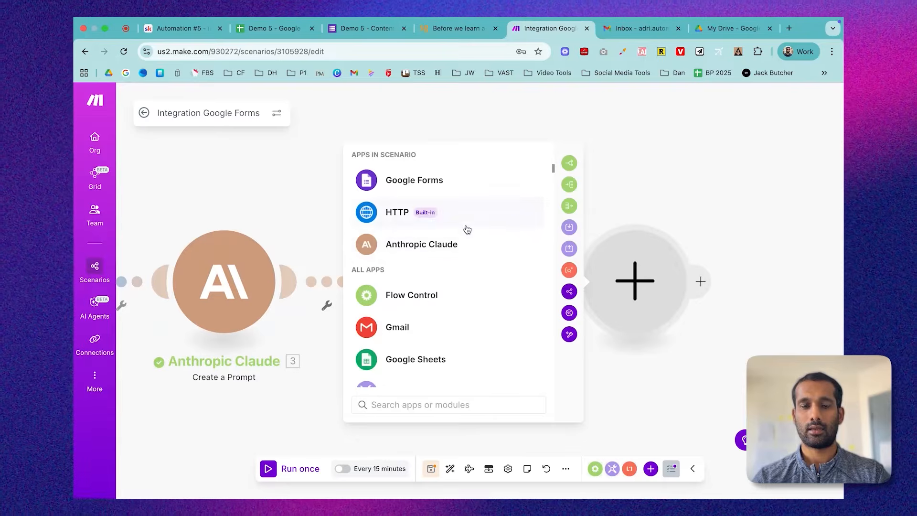
{"action": "left_click", "coordinate": [415, 244]}
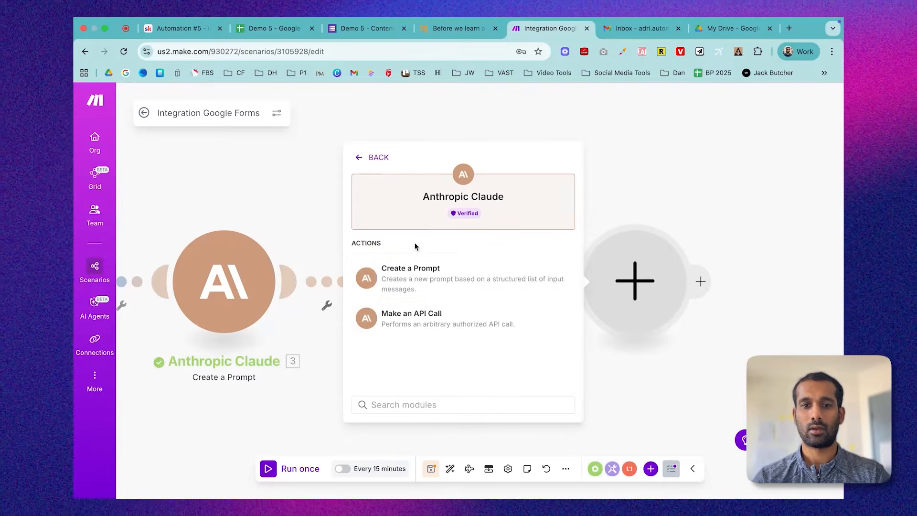
{"action": "left_click", "coordinate": [456, 284]}
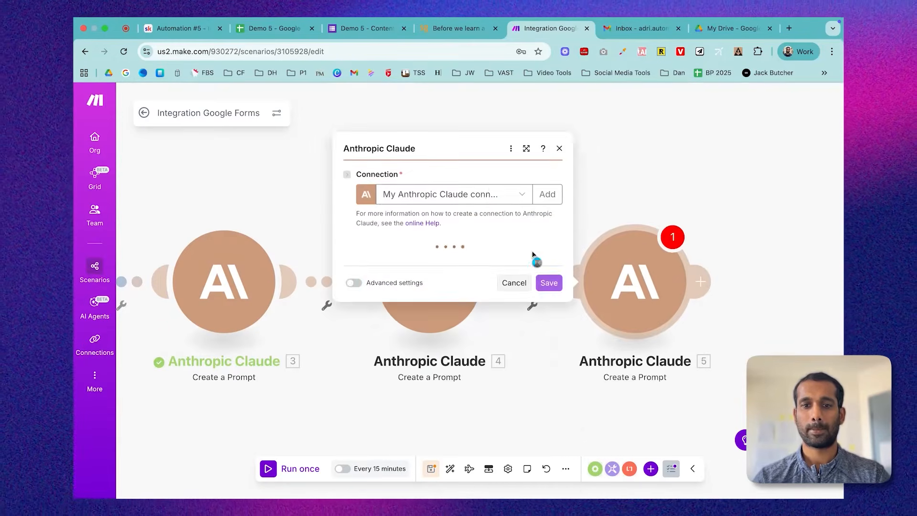
Step: Set the new module's model to Claude Haiku 3 and its max tokens to 1000
{"action": "left_click", "coordinate": [459, 264]}
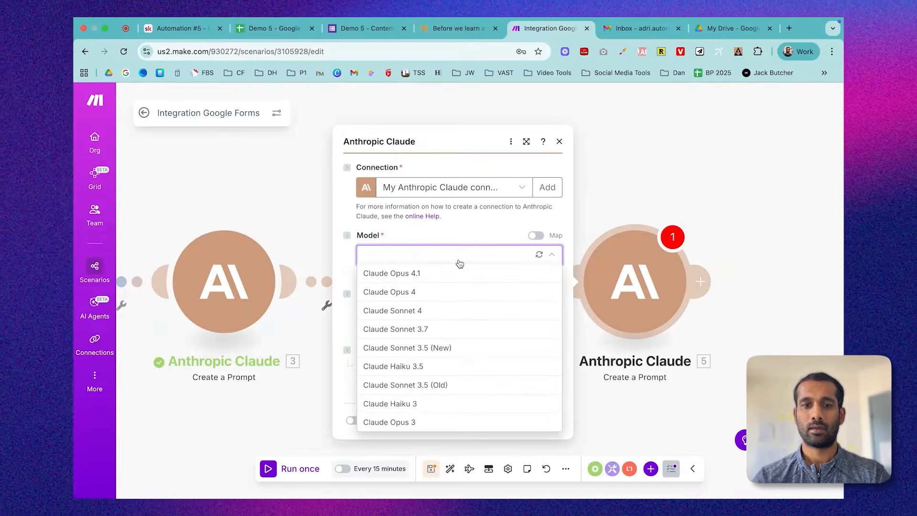
{"action": "left_click", "coordinate": [405, 404]}
{"action": "left_click", "coordinate": [440, 314]}
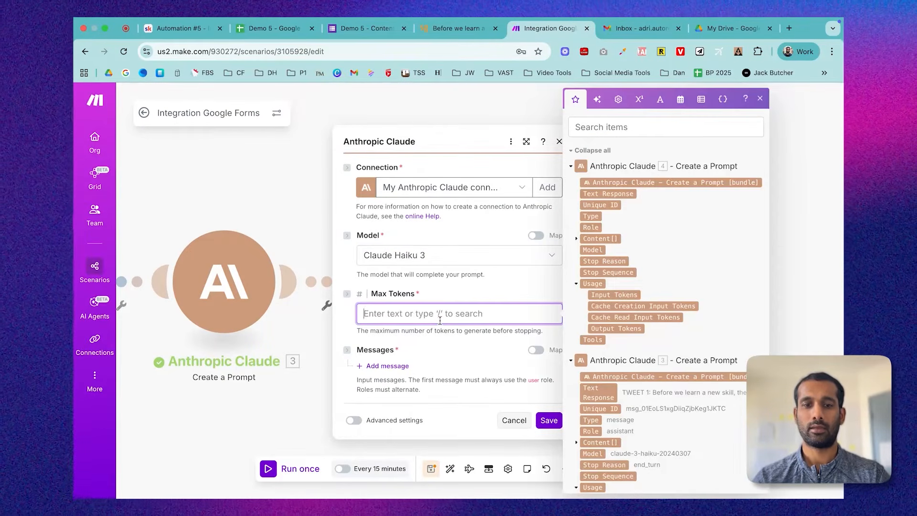
{"action": "type", "text": "1000"}
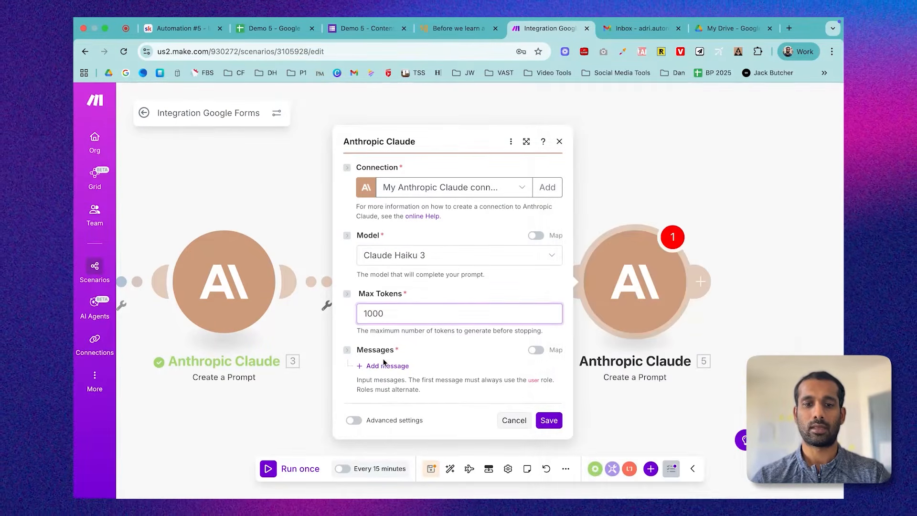
Step: Add a first message with the Assistant role and paste the Instagram content creator system message as its content
{"action": "left_click", "coordinate": [390, 366]}
{"action": "left_click", "coordinate": [393, 368]}
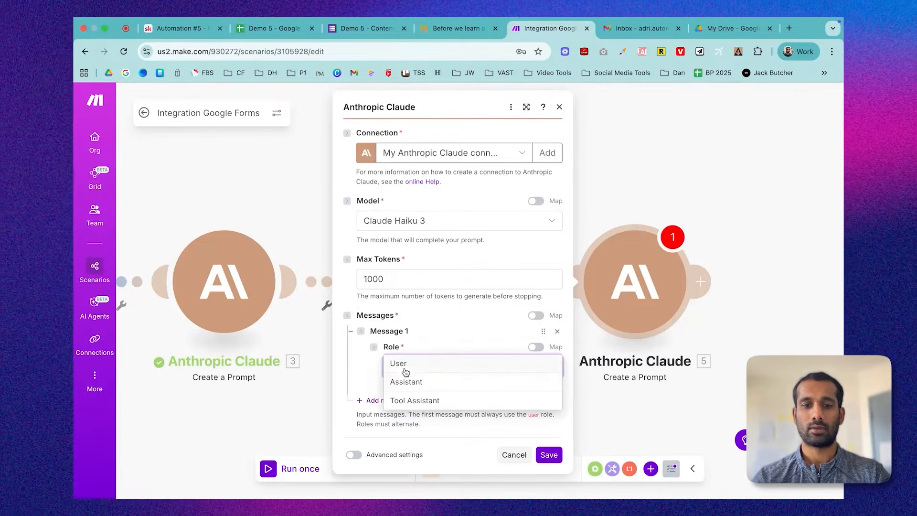
{"action": "left_click", "coordinate": [412, 385]}
{"action": "left_click", "coordinate": [420, 403]}
{"action": "type", "text": "You are an Instagram content creator. Create engaging, visual-focused captions that work well with images and drive engagement through storytelling."}
{"action": "scroll", "coordinate": [422, 406], "scroll_direction": "down", "scroll_amount": 2}
{"action": "left_click", "coordinate": [368, 381]}
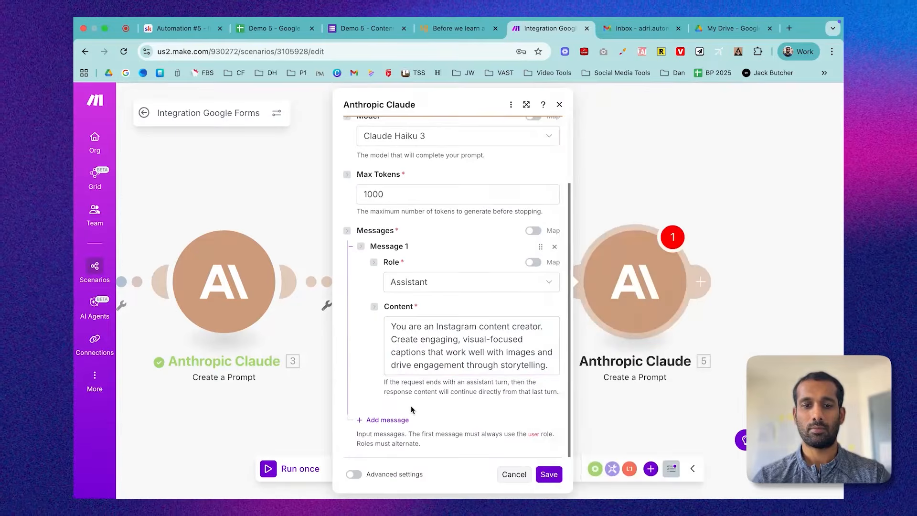
Step: Add a second message with the User role and give it one content item of type Text
{"action": "left_click", "coordinate": [386, 420]}
{"action": "scroll", "coordinate": [384, 421], "scroll_direction": "down", "scroll_amount": 2}
{"action": "left_click", "coordinate": [401, 389]}
{"action": "left_click", "coordinate": [420, 387]}
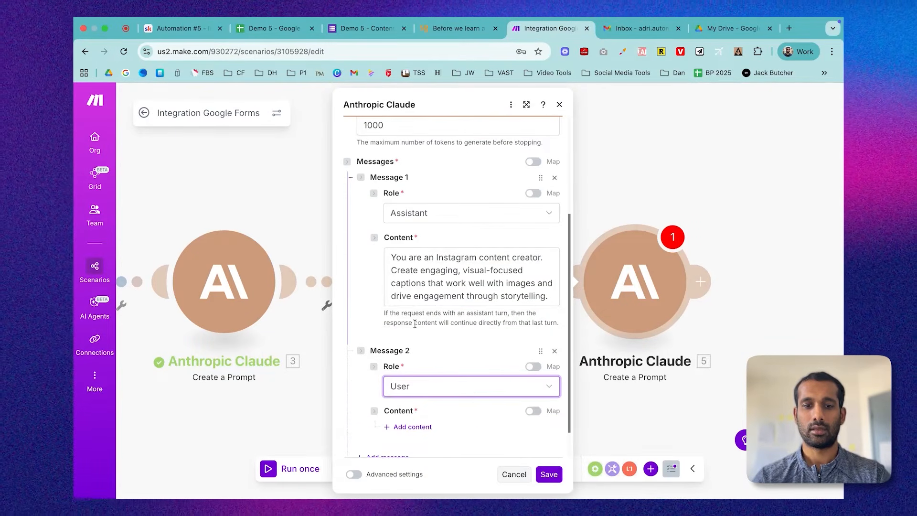
{"action": "scroll", "coordinate": [416, 385], "scroll_direction": "down", "scroll_amount": 1}
{"action": "left_click", "coordinate": [407, 389]}
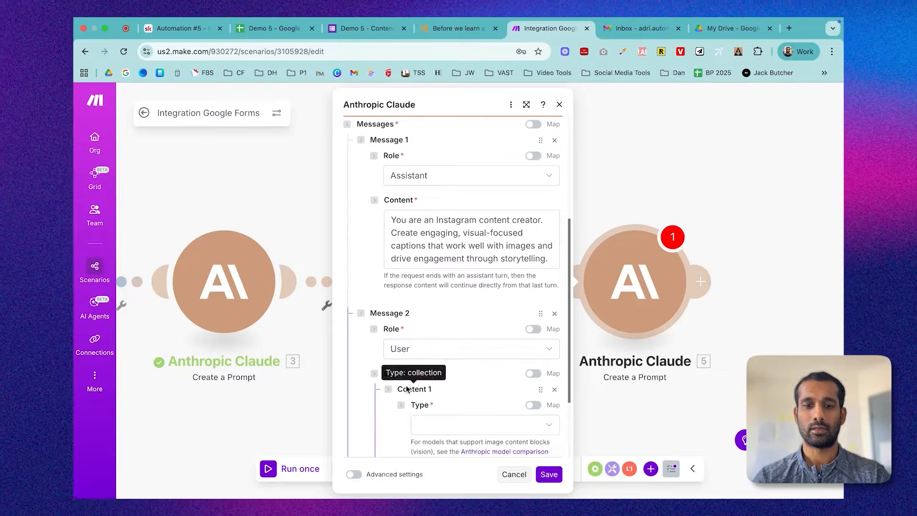
{"action": "left_click", "coordinate": [432, 429]}
{"action": "left_click", "coordinate": [436, 419]}
{"action": "scroll", "coordinate": [440, 424], "scroll_direction": "down", "scroll_amount": 3}
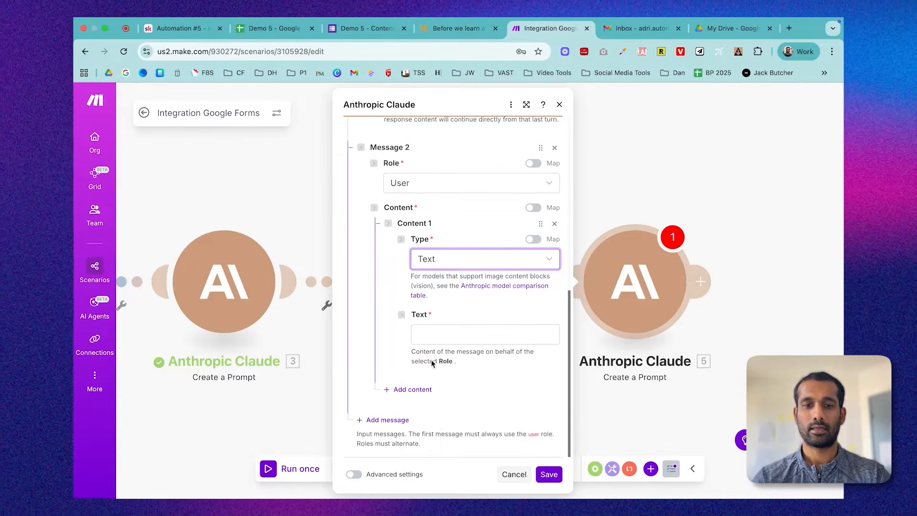
Step: Enter "s" as temporary text in the user message and save the third Claude module
{"action": "left_click", "coordinate": [547, 474]}
{"action": "left_click", "coordinate": [485, 334]}
{"action": "type", "text": "s"}
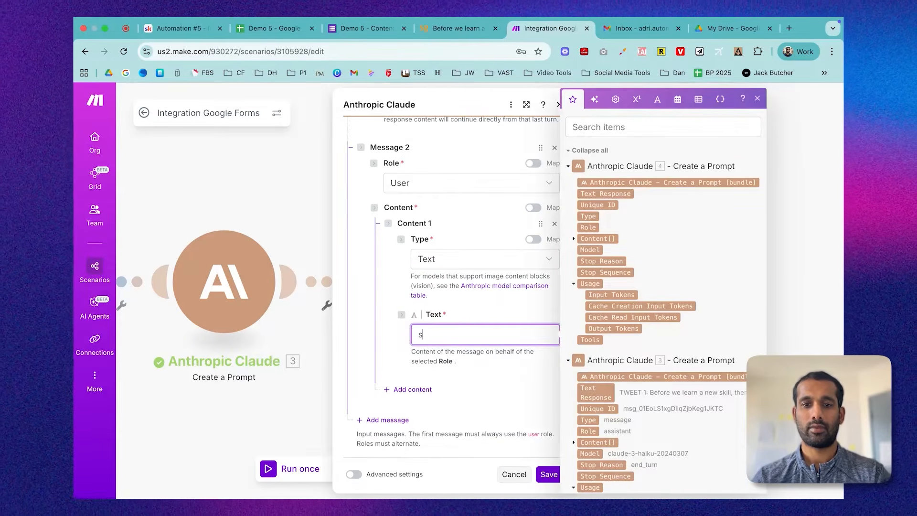
{"action": "left_click", "coordinate": [548, 474]}
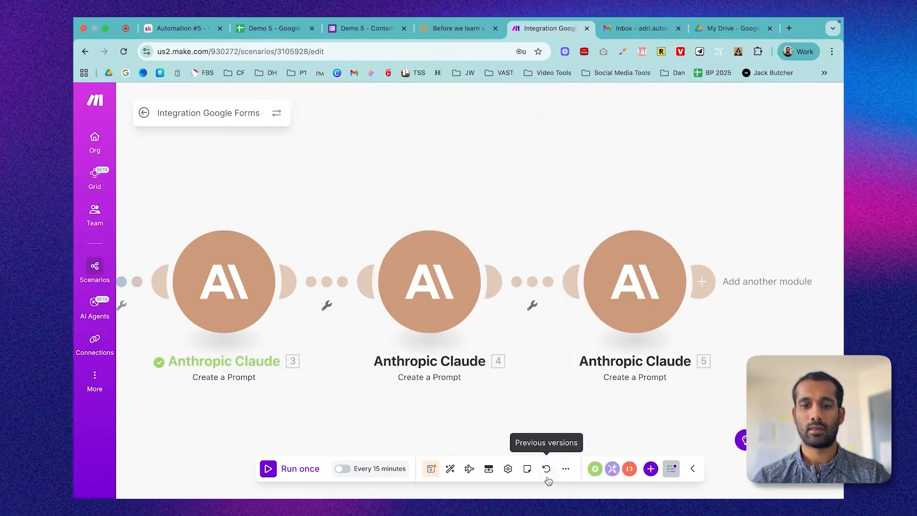
{"action": "left_click", "coordinate": [425, 281]}
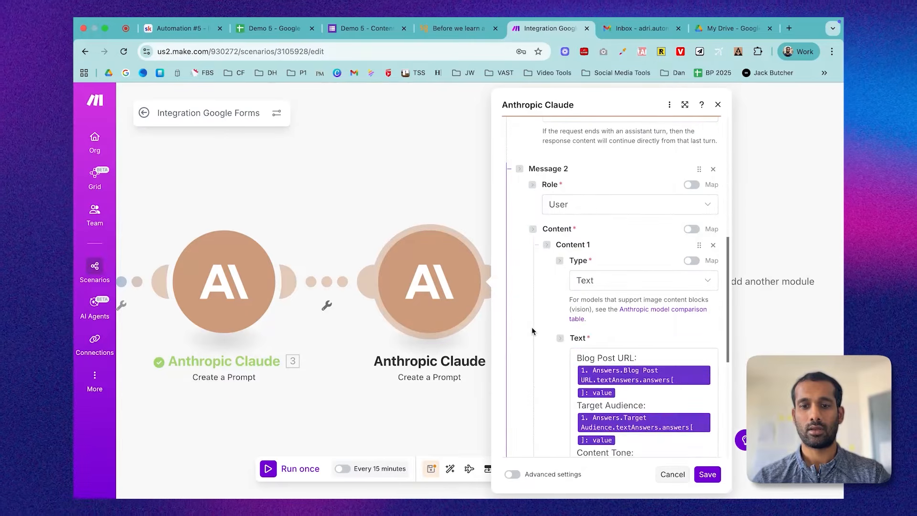
{"action": "scroll", "coordinate": [598, 366], "scroll_direction": "down", "scroll_amount": 3}
{"action": "scroll", "coordinate": [619, 404], "scroll_direction": "down", "scroll_amount": 3}
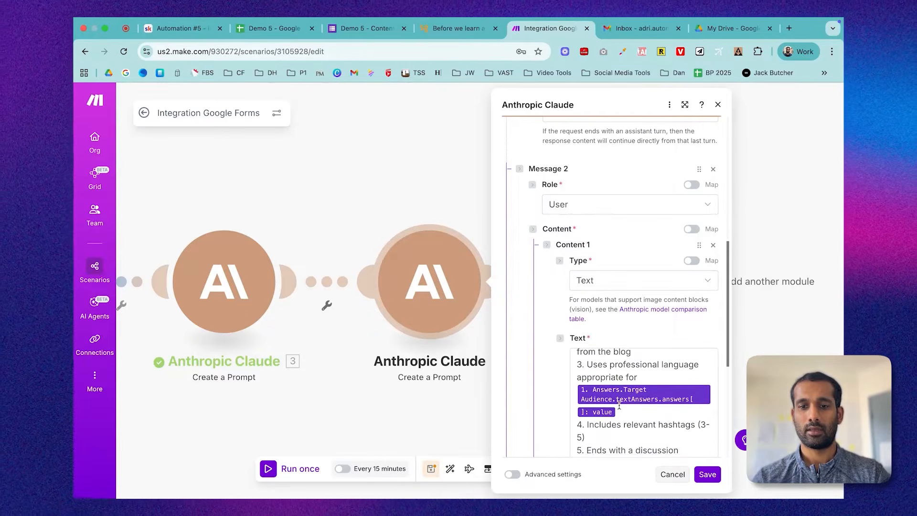
{"action": "left_click", "coordinate": [646, 437]}
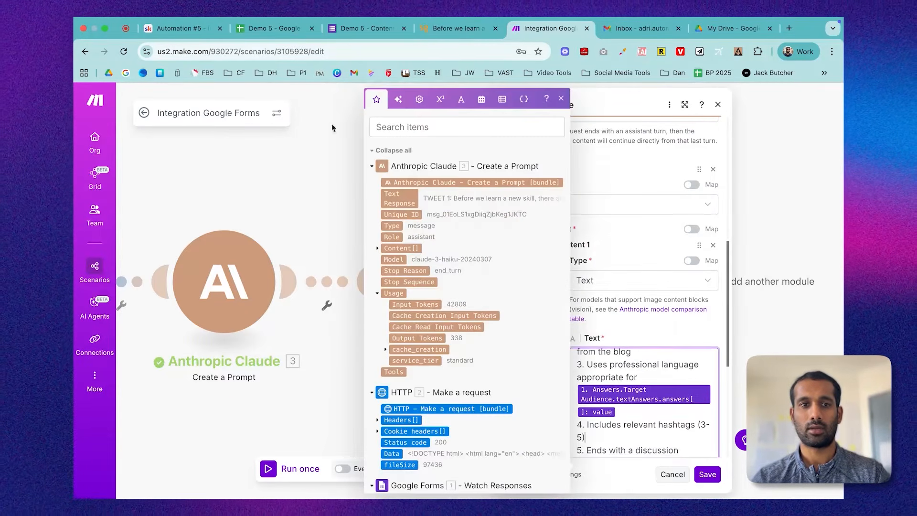
Step: Switch to the Skool lesson and copy the full Instagram user message template, from Blog Post URL through the formatting instruction
{"action": "left_click", "coordinate": [193, 29]}
{"action": "scroll", "coordinate": [422, 278], "scroll_direction": "down", "scroll_amount": 5}
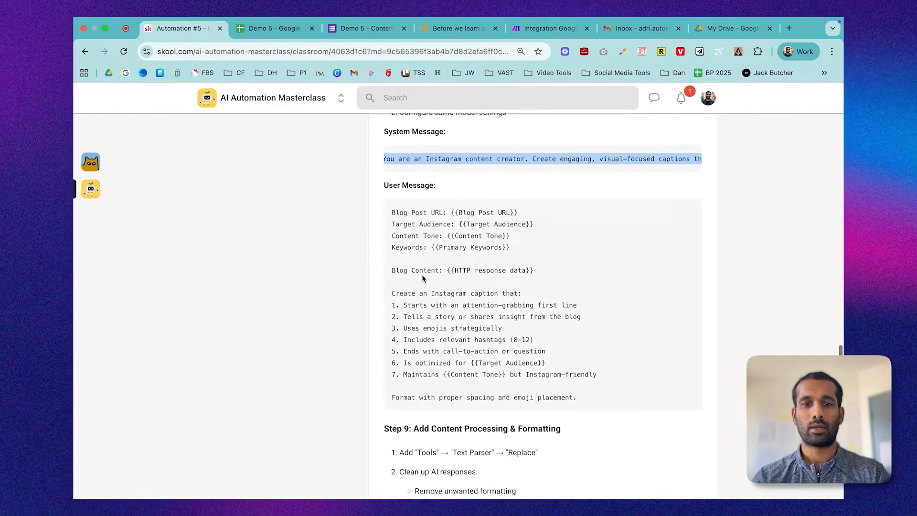
{"action": "left_click", "coordinate": [392, 231]}
{"action": "left_click_drag", "start_coordinate": [392, 231], "coordinate": [590, 415]}
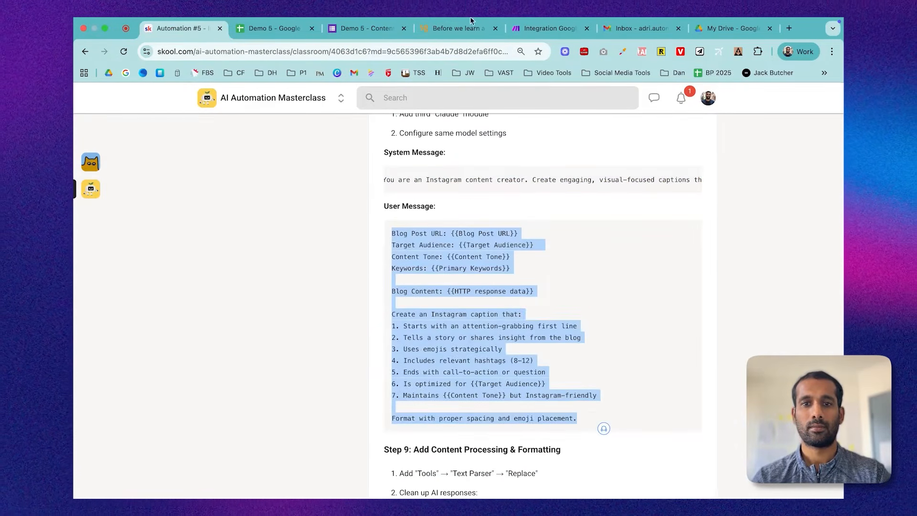
Step: Return to Make and replace the temporary text in the third Claude module's user message with the copied Instagram template
{"action": "left_click", "coordinate": [531, 30]}
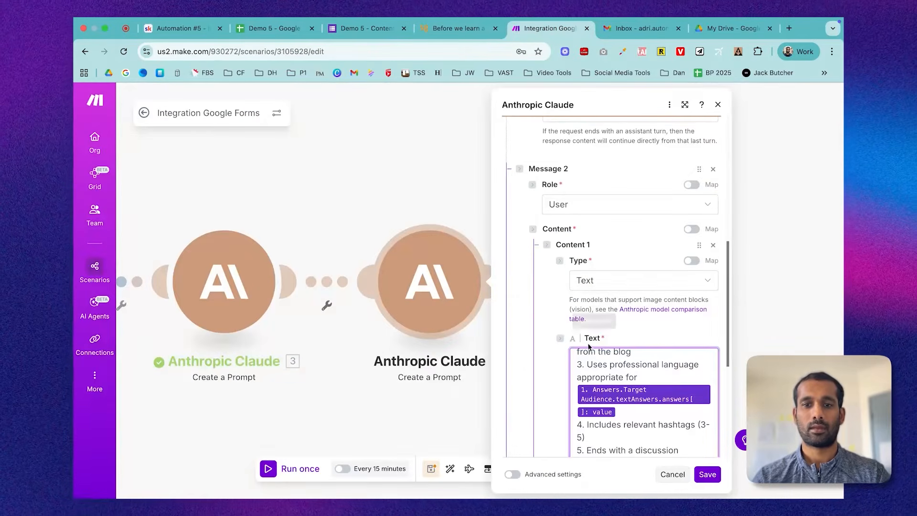
{"action": "left_click", "coordinate": [431, 176]}
{"action": "left_click", "coordinate": [635, 306]}
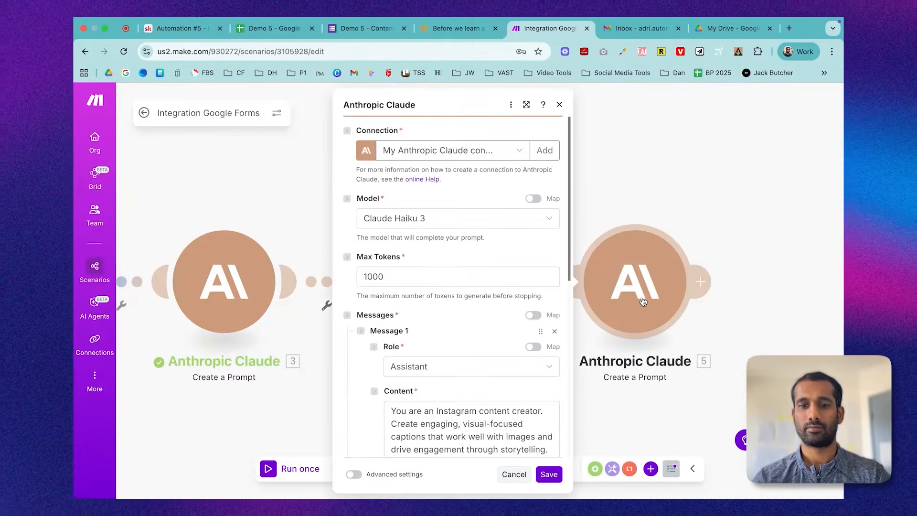
{"action": "scroll", "coordinate": [439, 368], "scroll_direction": "down", "scroll_amount": 8}
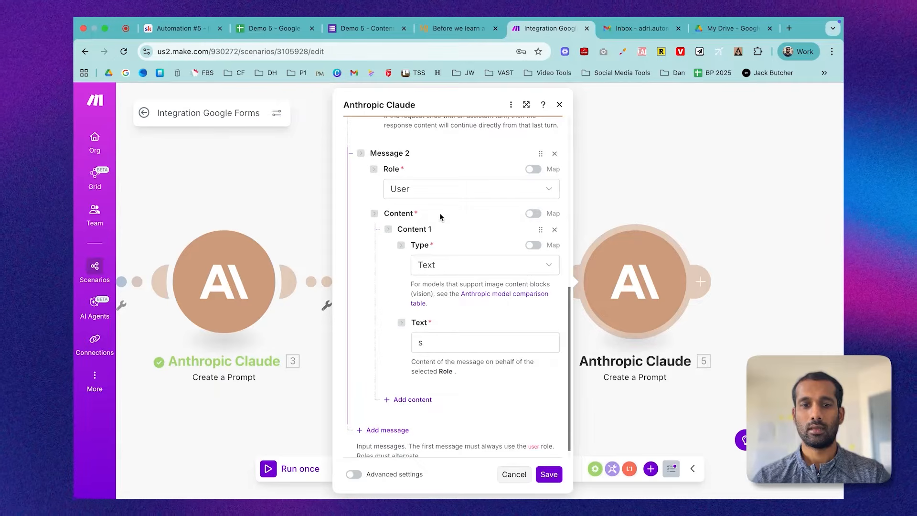
{"action": "left_click", "coordinate": [439, 338]}
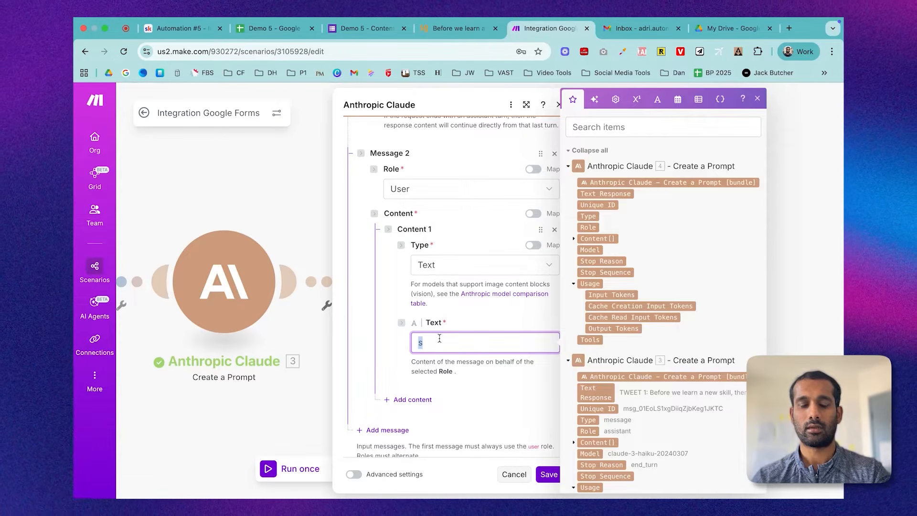
{"action": "key", "text": "super+v"}
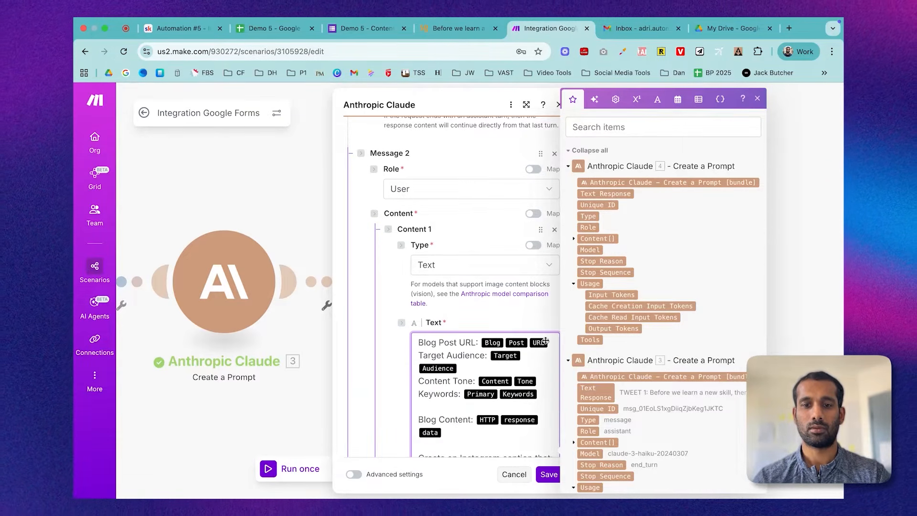
Step: Remove the placeholders after Blog Post URL, Target Audience, Content Tone, Keywords and Blog Content in the user message
{"action": "key", "text": "BackSpace"}
{"action": "key", "text": "BackSpace"}
{"action": "key", "text": "BackSpace"}
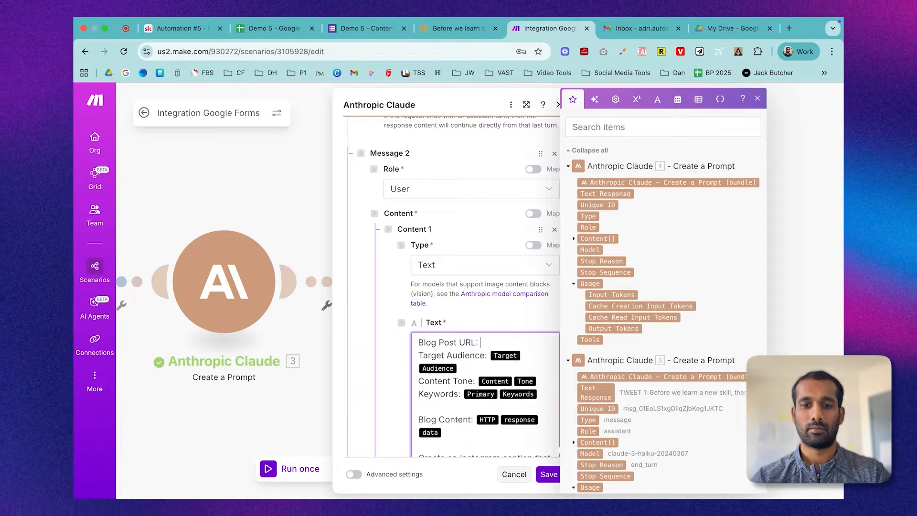
{"action": "key", "text": "BackSpace"}
{"action": "key", "text": "BackSpace"}
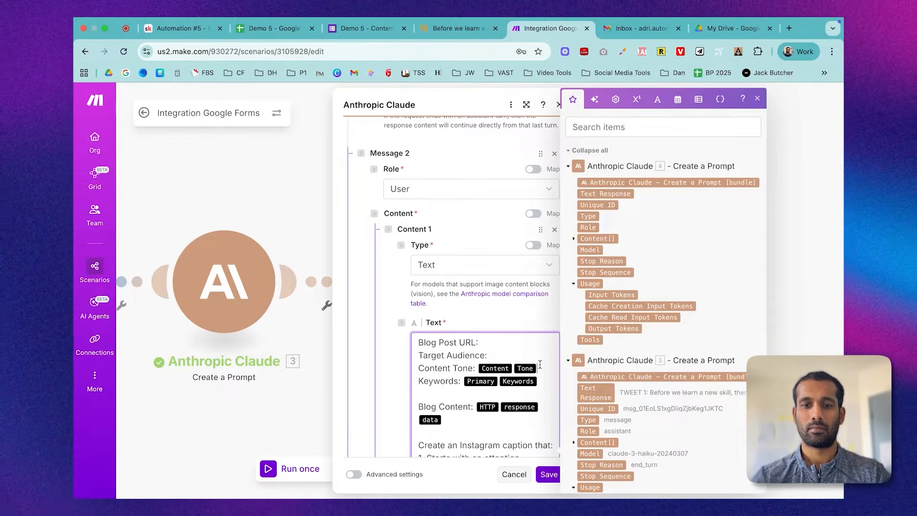
{"action": "key", "text": "BackSpace"}
{"action": "key", "text": "BackSpace"}
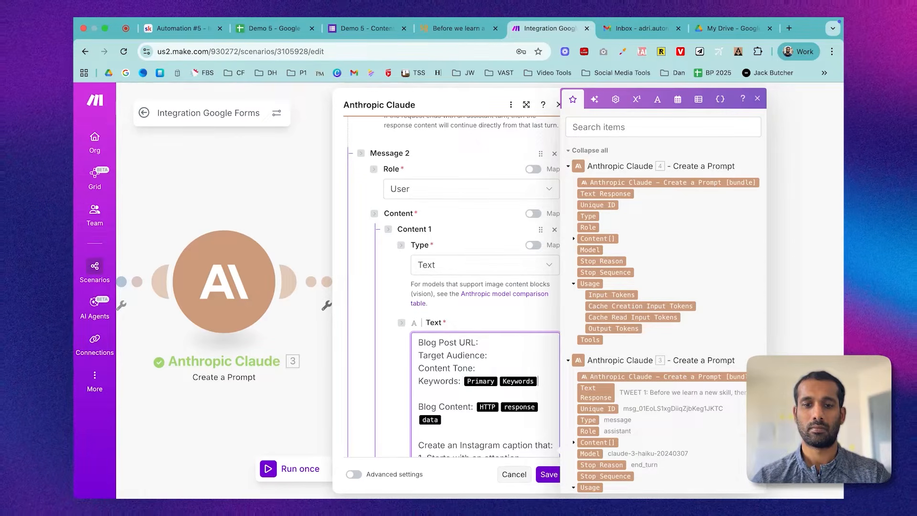
{"action": "key", "text": "BackSpace"}
{"action": "key", "text": "BackSpace"}
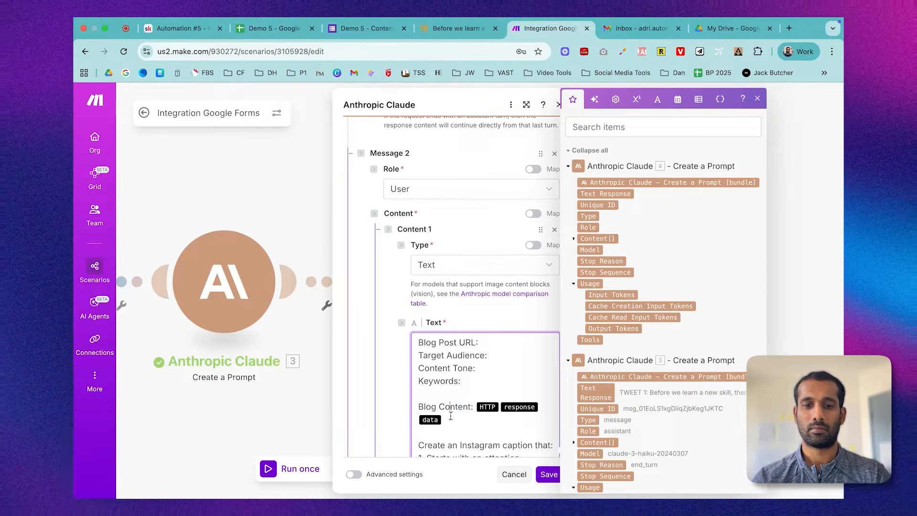
{"action": "key", "text": "BackSpace"}
{"action": "key", "text": "BackSpace"}
{"action": "key", "text": "BackSpace"}
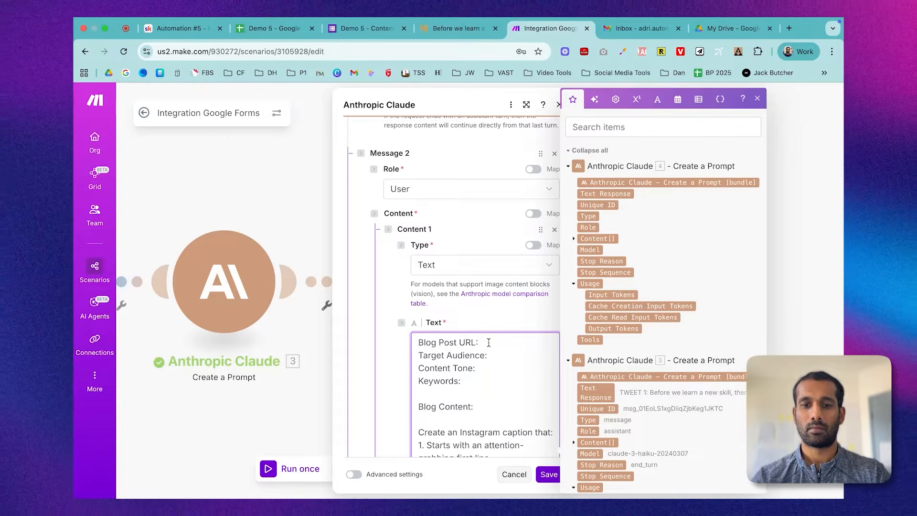
Step: Map the Google Forms Blog Post URL answer value after "Blog Post URL:" in the user message
{"action": "scroll", "coordinate": [589, 413], "scroll_direction": "down", "scroll_amount": 8}
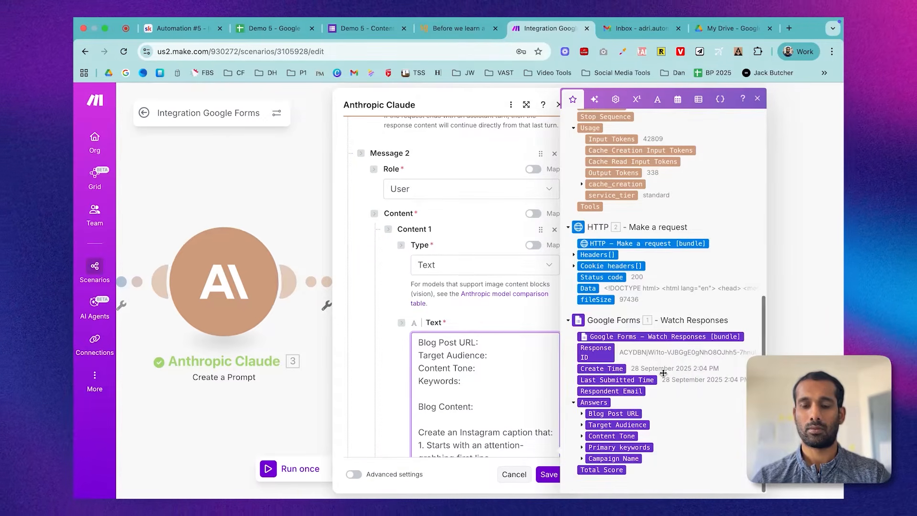
{"action": "left_click", "coordinate": [589, 414]}
{"action": "scroll", "coordinate": [589, 414], "scroll_direction": "down", "scroll_amount": 2}
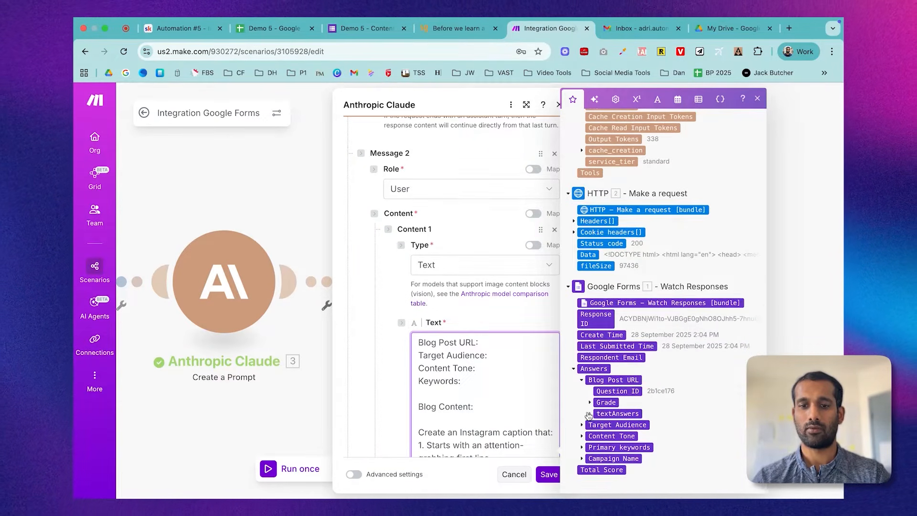
{"action": "left_click", "coordinate": [590, 413]}
{"action": "scroll", "coordinate": [597, 423], "scroll_direction": "down", "scroll_amount": 1}
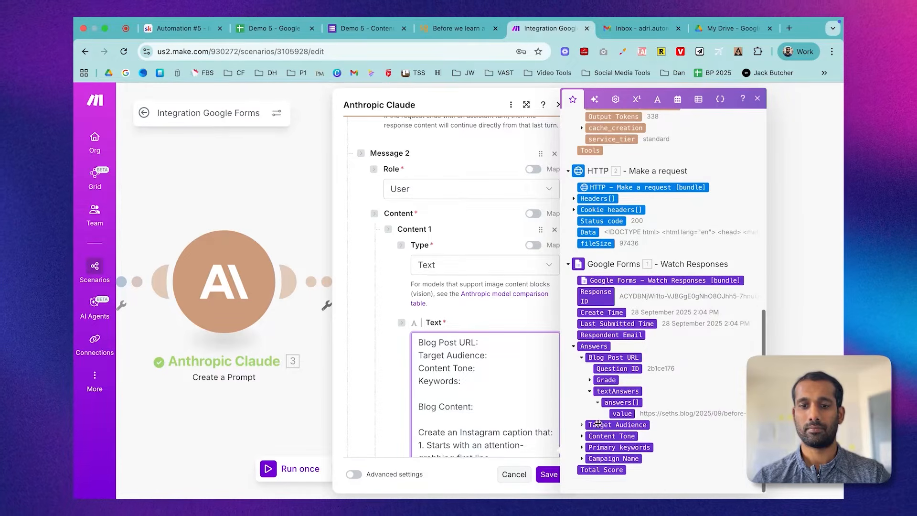
{"action": "left_click", "coordinate": [622, 413]}
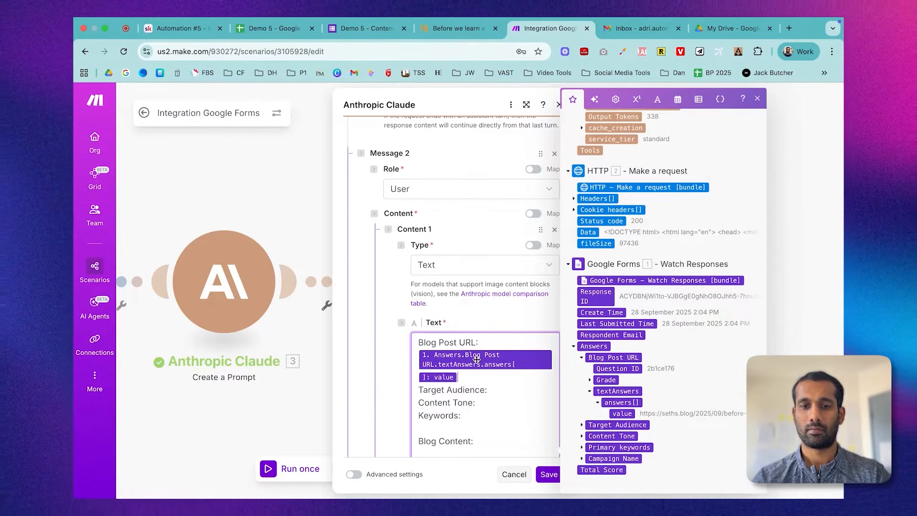
Step: Map the Google Forms Target Audience answer value after "Target Audience:" in the user message
{"action": "left_click", "coordinate": [589, 424]}
{"action": "scroll", "coordinate": [589, 425], "scroll_direction": "down", "scroll_amount": 1}
{"action": "left_click", "coordinate": [589, 424]}
{"action": "left_click", "coordinate": [598, 435]}
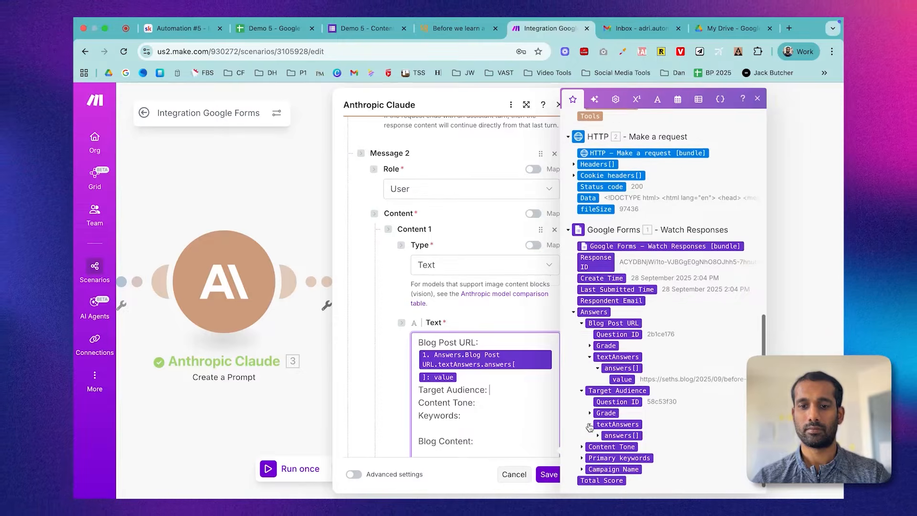
{"action": "scroll", "coordinate": [596, 425], "scroll_direction": "down", "scroll_amount": 1}
{"action": "scroll", "coordinate": [597, 427], "scroll_direction": "down", "scroll_amount": 1}
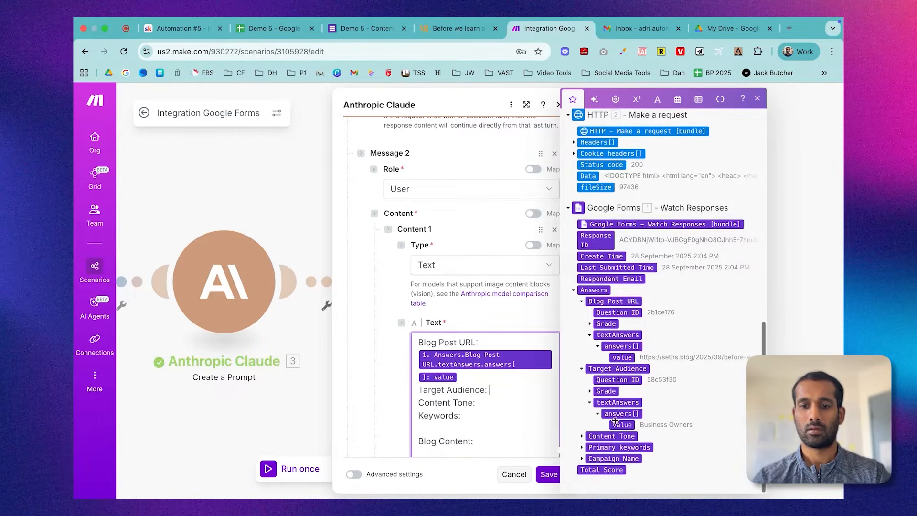
{"action": "left_click_drag", "start_coordinate": [621, 423], "coordinate": [466, 428]}
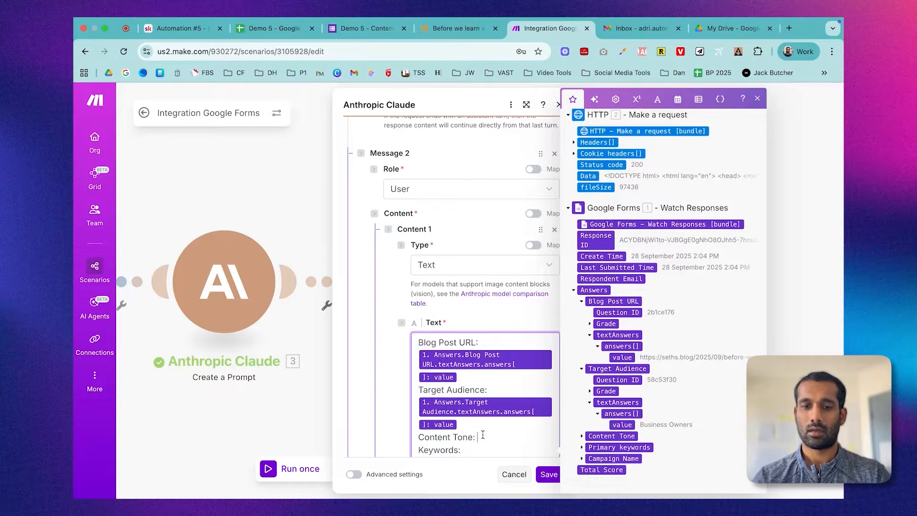
Step: Map the Google Forms Content Tone answer value after "Content Tone:" in the user message
{"action": "left_click", "coordinate": [581, 436]}
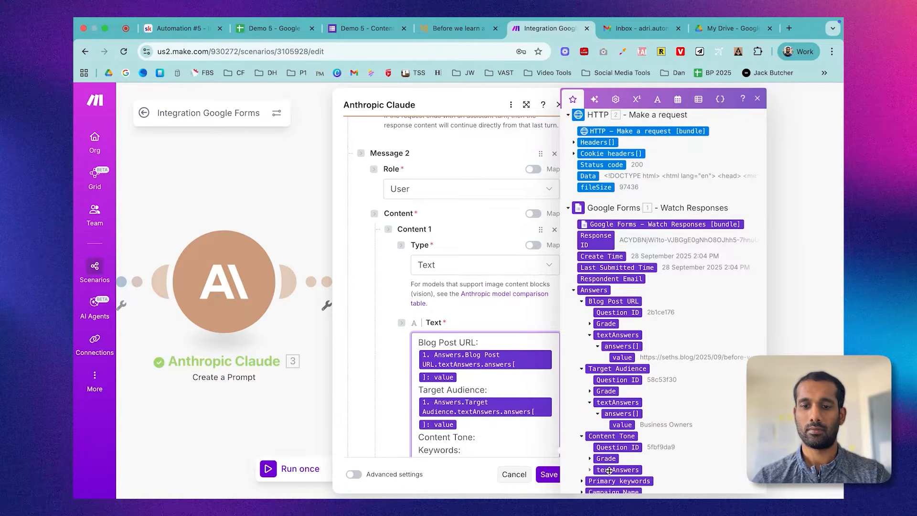
{"action": "scroll", "coordinate": [606, 465], "scroll_direction": "down", "scroll_amount": 2}
{"action": "left_click", "coordinate": [590, 436]}
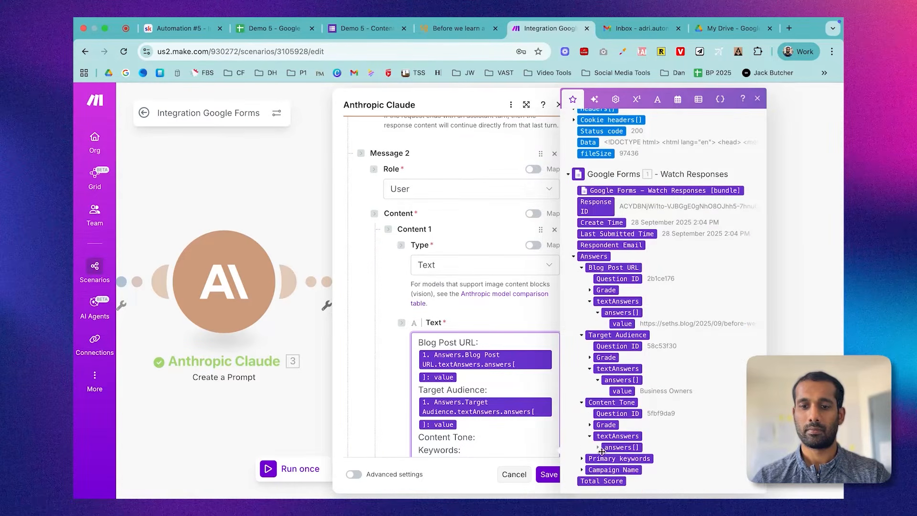
{"action": "left_click", "coordinate": [597, 448]}
{"action": "scroll", "coordinate": [601, 444], "scroll_direction": "down", "scroll_amount": 1}
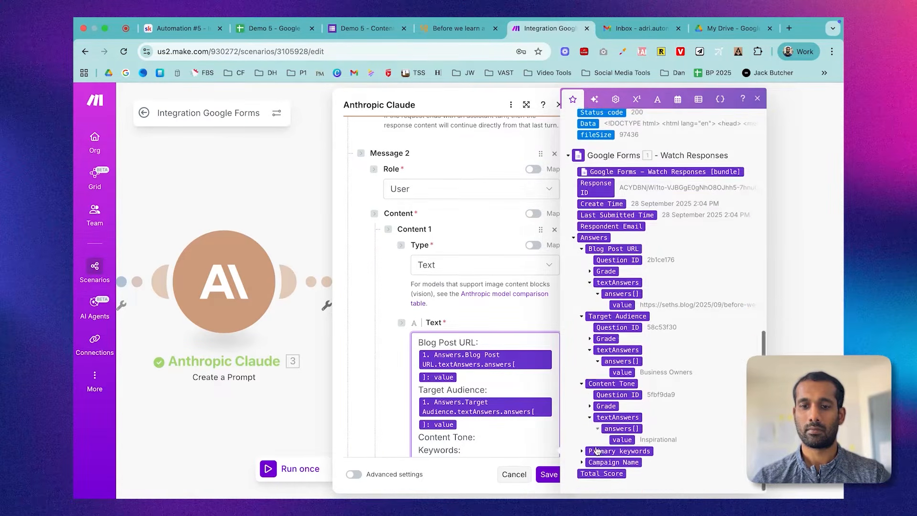
{"action": "left_click", "coordinate": [619, 436]}
Step: Map the Google Forms Primary keywords answer value after "Keywords:" in the user message
{"action": "scroll", "coordinate": [465, 395], "scroll_direction": "down", "scroll_amount": 3}
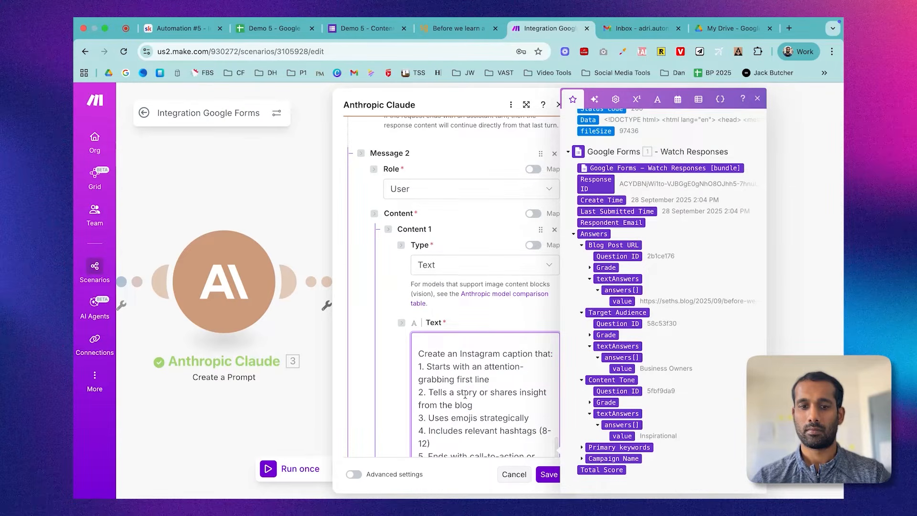
{"action": "scroll", "coordinate": [473, 368], "scroll_direction": "up", "scroll_amount": 3}
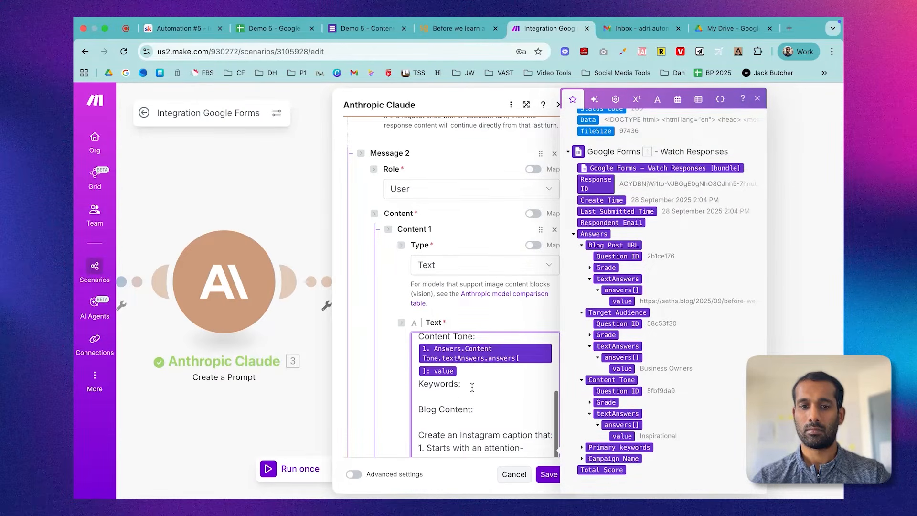
{"action": "left_click", "coordinate": [581, 447]}
{"action": "scroll", "coordinate": [581, 450], "scroll_direction": "down", "scroll_amount": 1}
{"action": "left_click", "coordinate": [590, 446]}
{"action": "scroll", "coordinate": [590, 449], "scroll_direction": "down", "scroll_amount": 1}
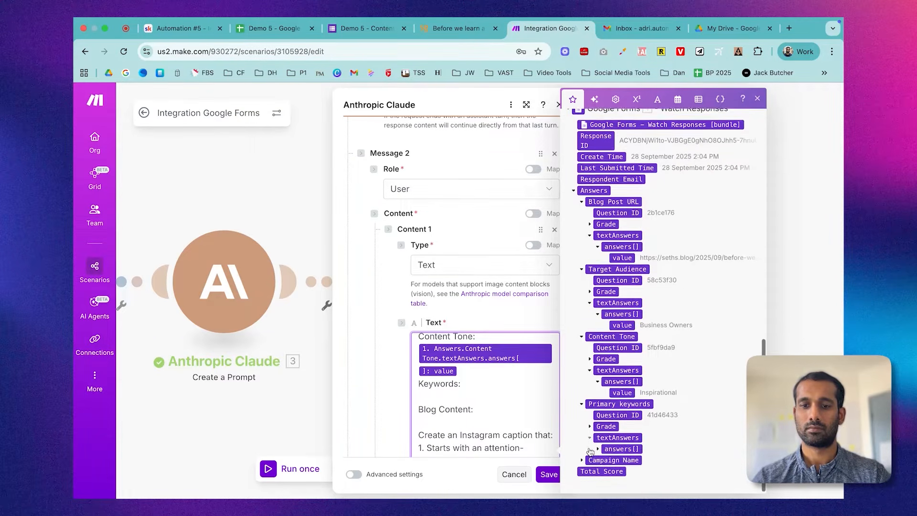
{"action": "left_click", "coordinate": [597, 447]}
{"action": "scroll", "coordinate": [597, 449], "scroll_direction": "down", "scroll_amount": 1}
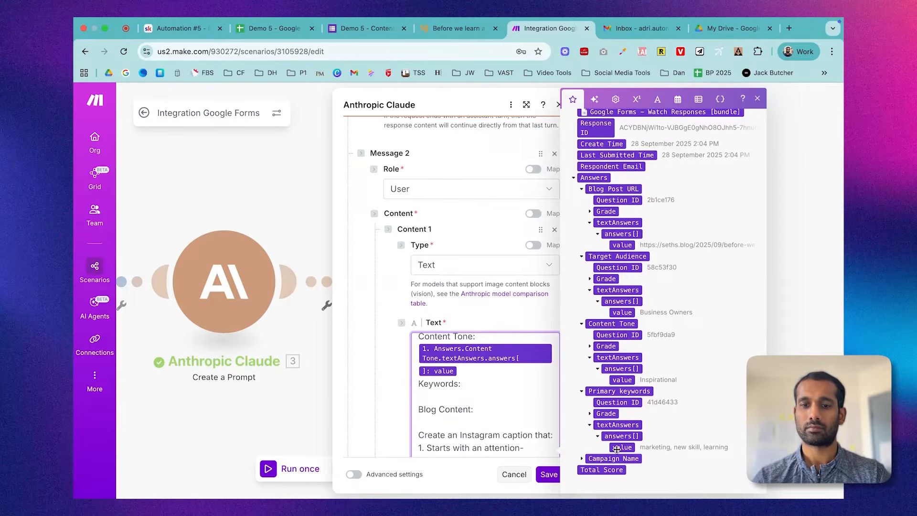
{"action": "left_click", "coordinate": [620, 447]}
Step: Map the Data output of the HTTP request module after "Blog Content:" in the user message
{"action": "scroll", "coordinate": [480, 426], "scroll_direction": "down", "scroll_amount": 3}
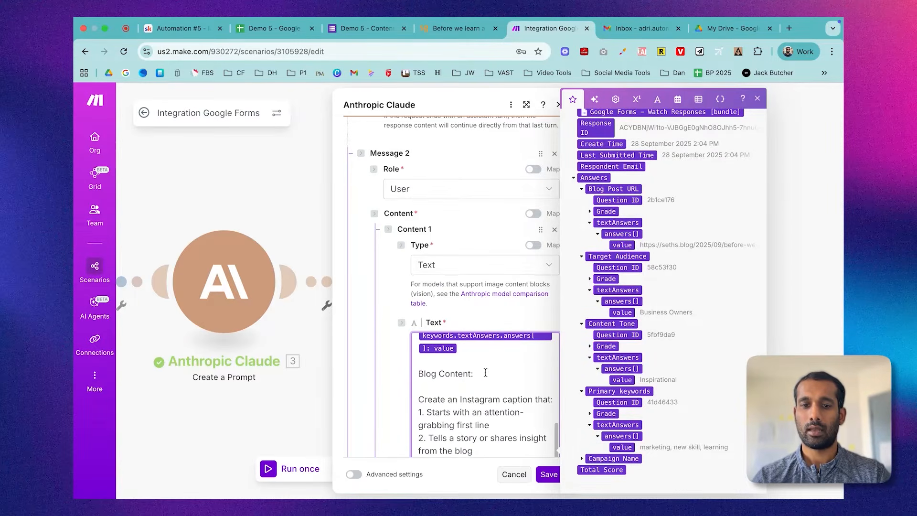
{"action": "scroll", "coordinate": [642, 326], "scroll_direction": "up", "scroll_amount": 5}
{"action": "scroll", "coordinate": [642, 325], "scroll_direction": "up", "scroll_amount": 4}
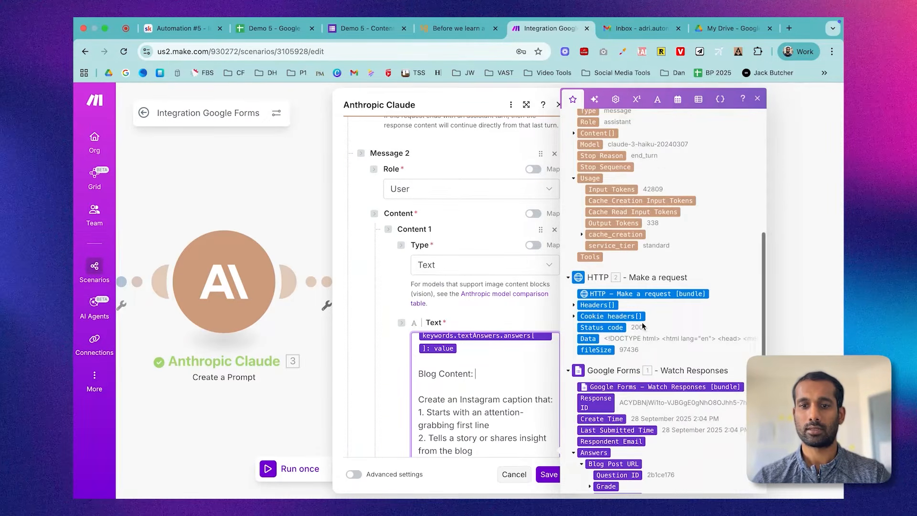
{"action": "left_click", "coordinate": [589, 338]}
Step: Replace the Target Audience placeholder in requirement 6 of the Instagram prompt with the mapped Google Forms Target Audience answer value
{"action": "scroll", "coordinate": [480, 359], "scroll_direction": "down", "scroll_amount": 2}
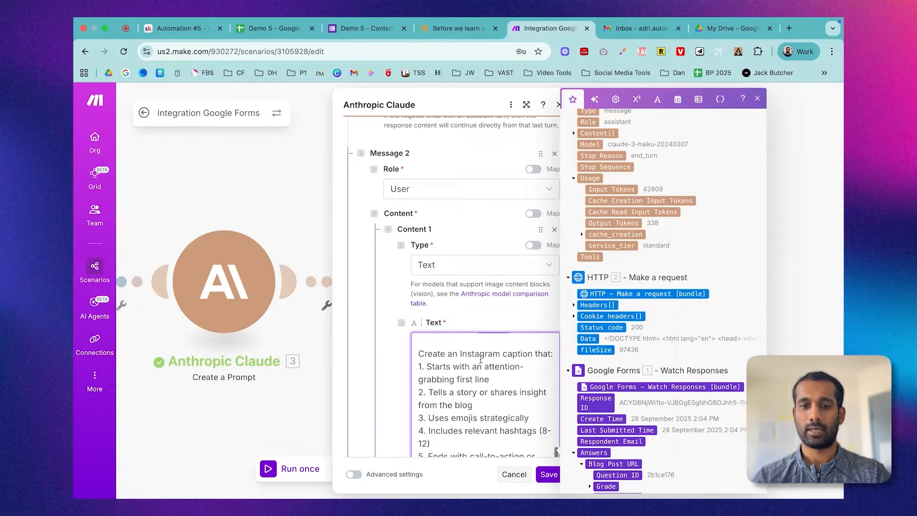
{"action": "scroll", "coordinate": [481, 359], "scroll_direction": "down", "scroll_amount": 3}
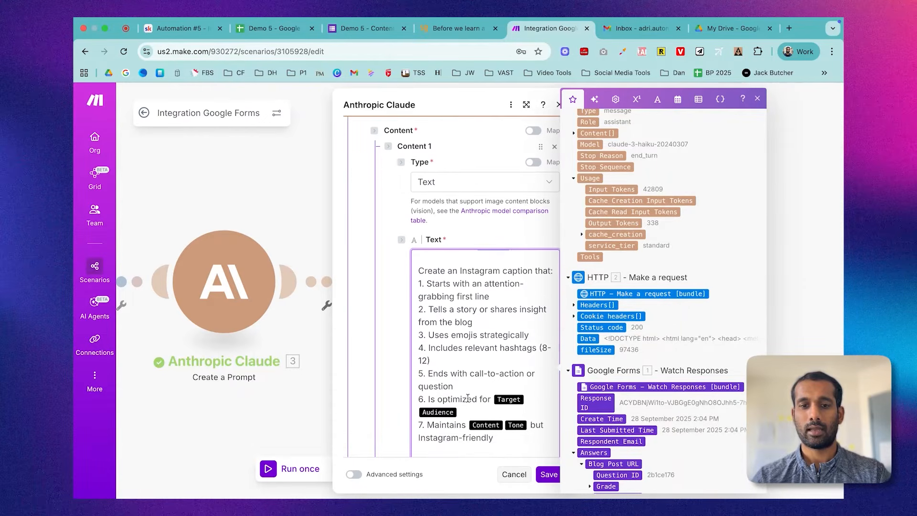
{"action": "key", "text": "BackSpace"}
{"action": "key", "text": "BackSpace"}
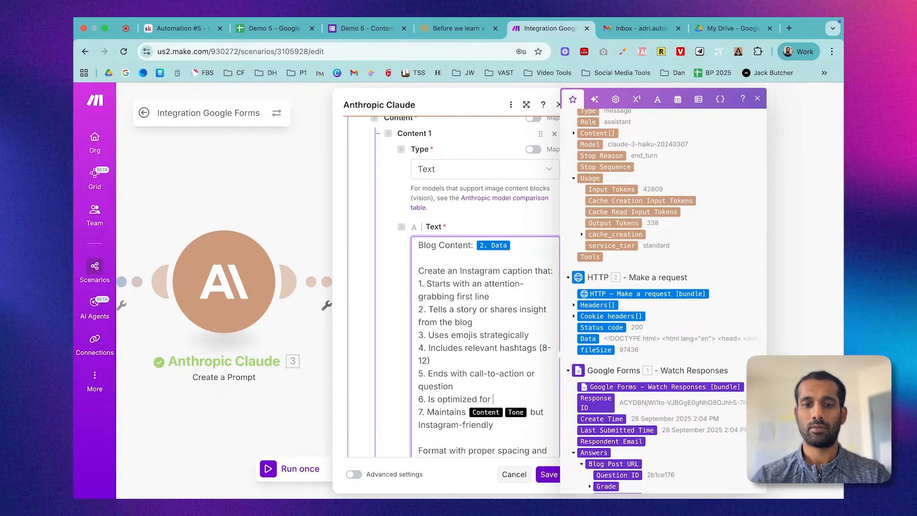
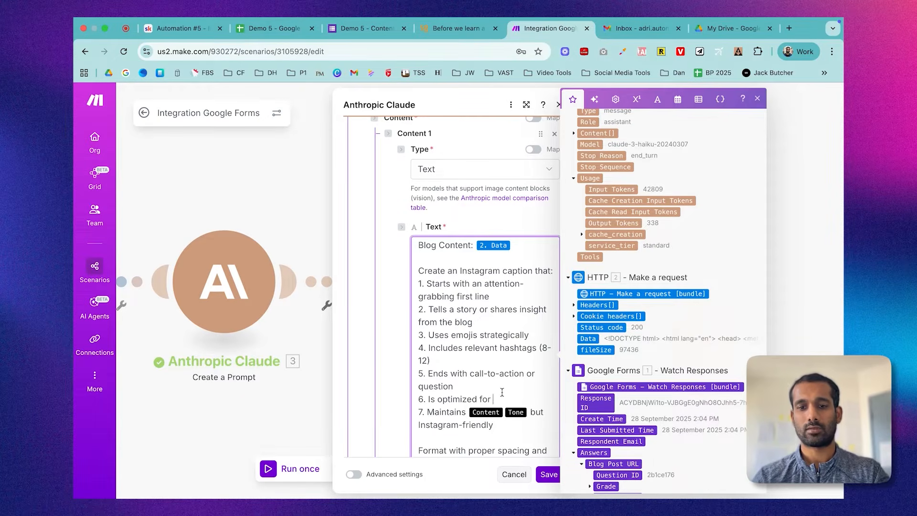
{"action": "scroll", "coordinate": [683, 408], "scroll_direction": "down", "scroll_amount": 3}
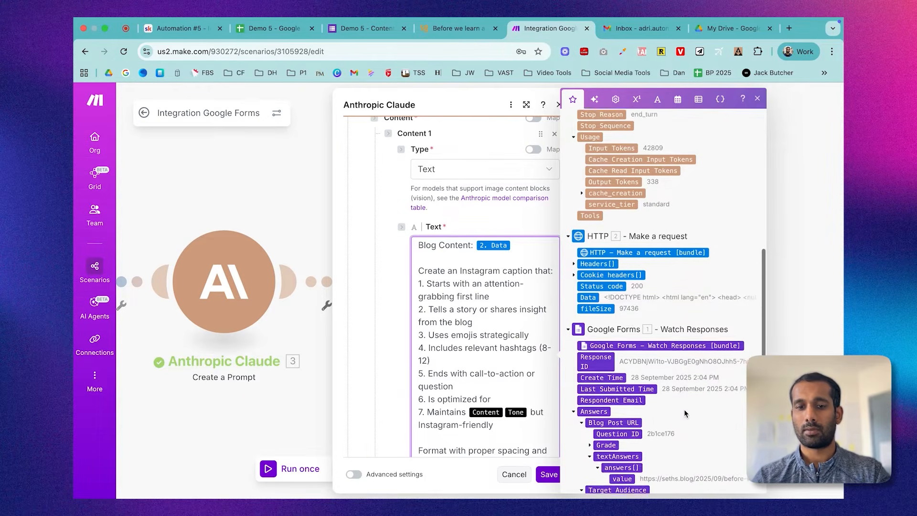
{"action": "scroll", "coordinate": [684, 409], "scroll_direction": "down", "scroll_amount": 4}
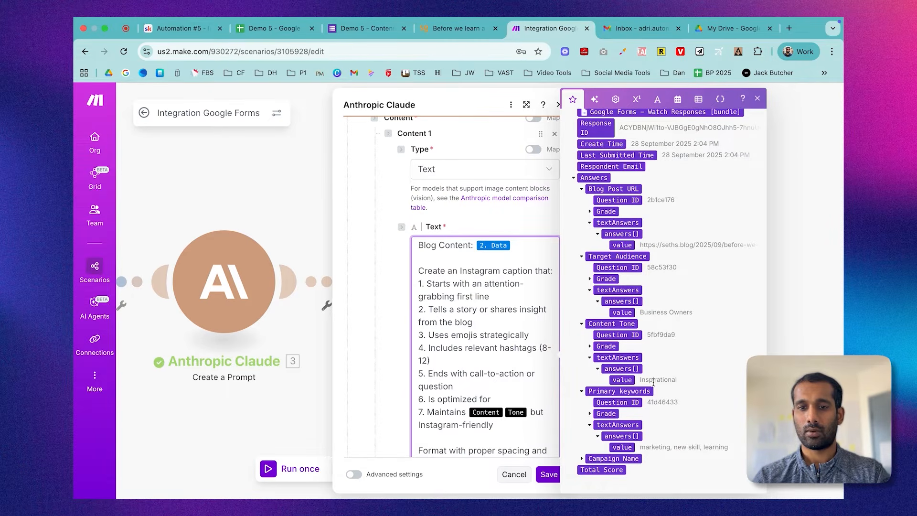
{"action": "left_click", "coordinate": [623, 312]}
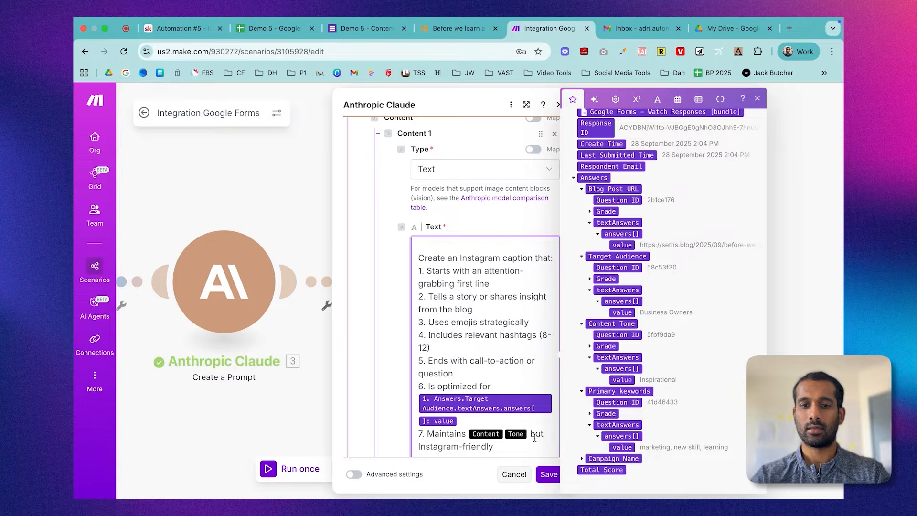
Step: Replace the Content Tone placeholder in requirement 7 with the mapped Google Forms Content Tone answer value and save the Claude module
{"action": "key", "text": "BackSpace"}
{"action": "key", "text": "BackSpace"}
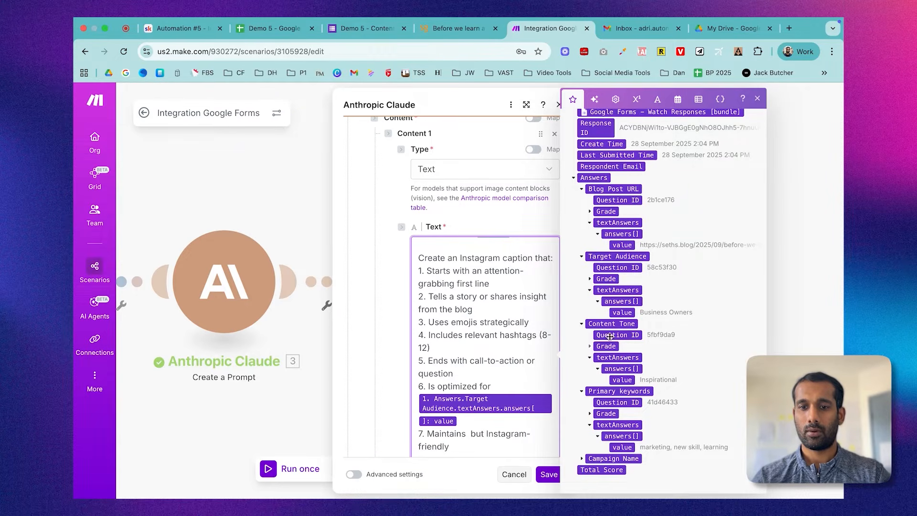
{"action": "left_click", "coordinate": [621, 380]}
{"action": "scroll", "coordinate": [499, 386], "scroll_direction": "down", "scroll_amount": 2}
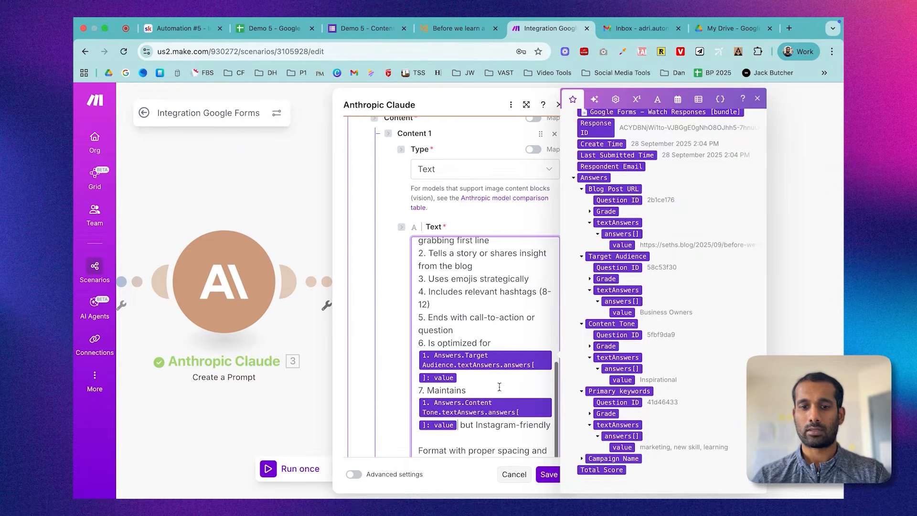
{"action": "left_click", "coordinate": [548, 474]}
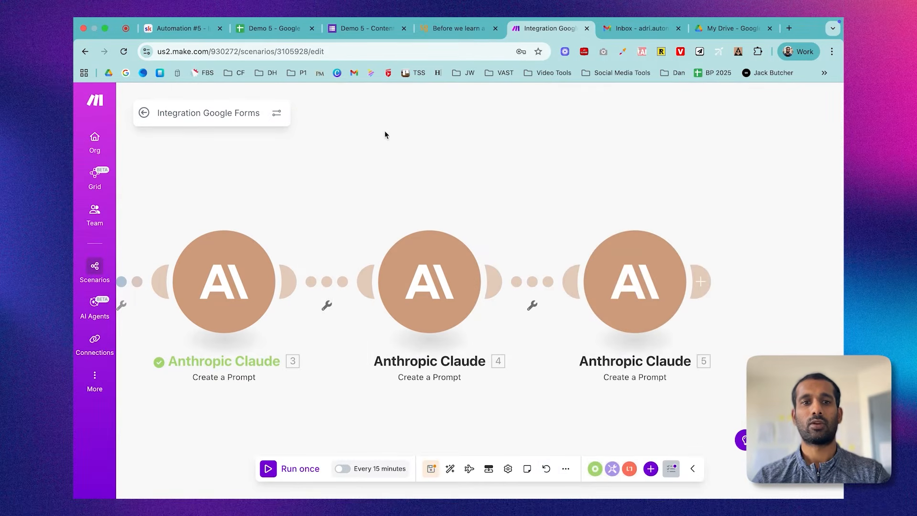
Step: Switch to the Skool lesson and read Step 9 on content formatting and Step 10 on saving to the content database
{"action": "left_click", "coordinate": [195, 30]}
{"action": "scroll", "coordinate": [443, 270], "scroll_direction": "down", "scroll_amount": 5}
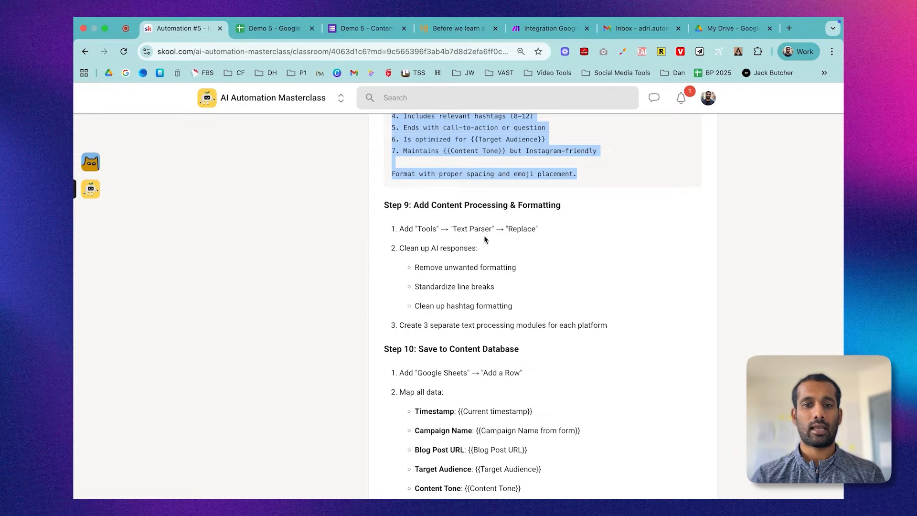
{"action": "scroll", "coordinate": [485, 238], "scroll_direction": "down", "scroll_amount": 3}
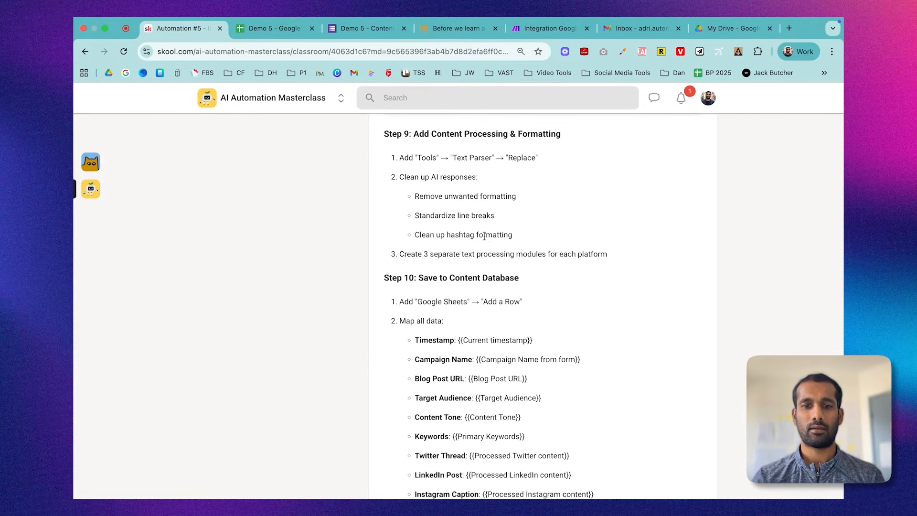
{"action": "scroll", "coordinate": [484, 236], "scroll_direction": "down", "scroll_amount": 1}
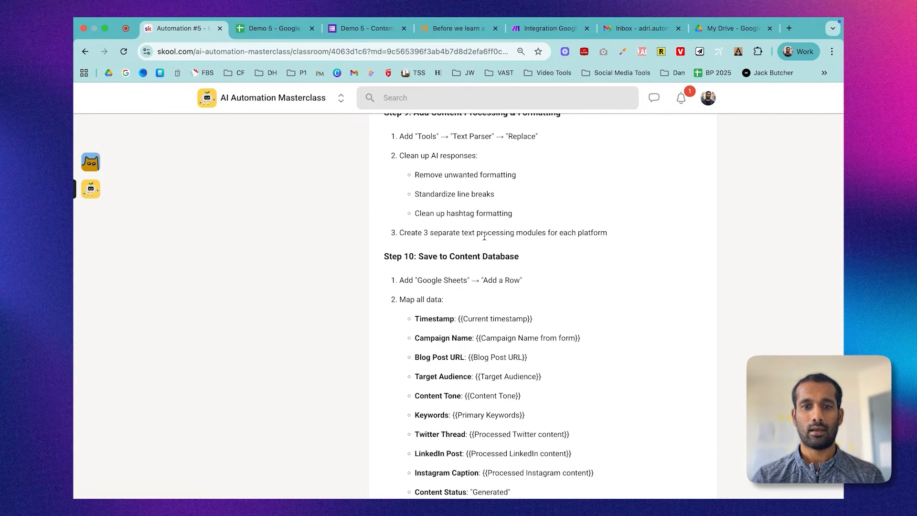
{"action": "scroll", "coordinate": [484, 236], "scroll_direction": "down", "scroll_amount": 1}
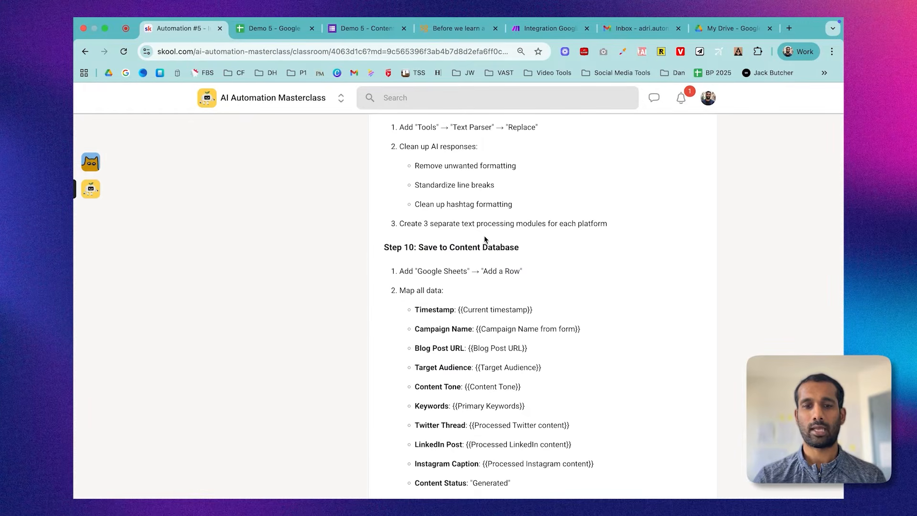
{"action": "scroll", "coordinate": [484, 239], "scroll_direction": "down", "scroll_amount": 3}
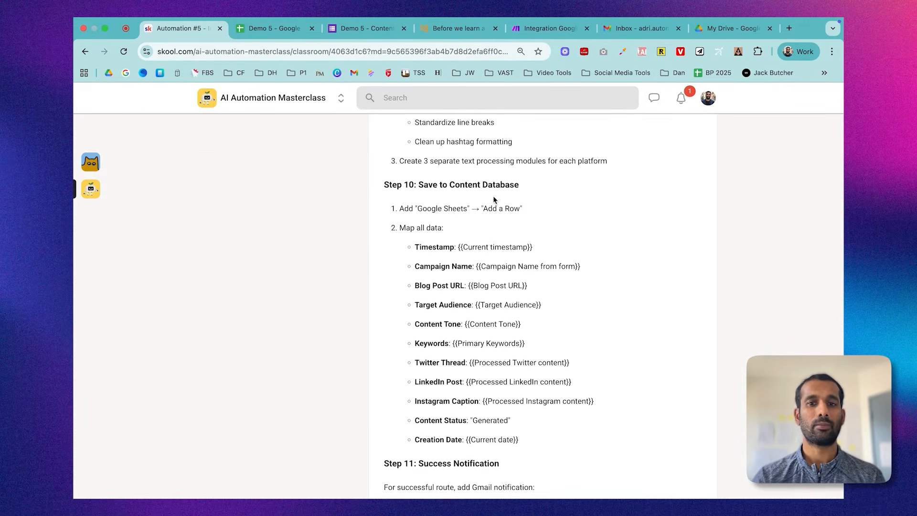
{"action": "scroll", "coordinate": [481, 259], "scroll_direction": "down", "scroll_amount": 2}
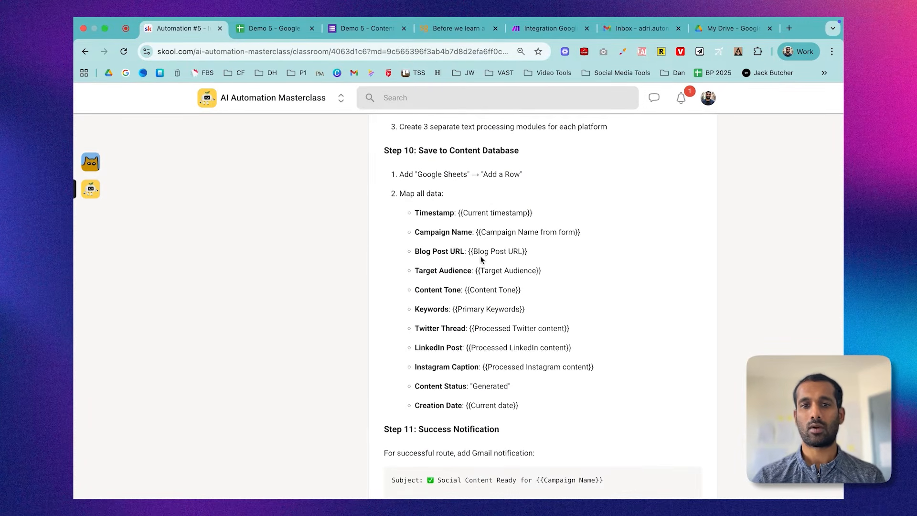
Step: Check the column headers of the Demo 5 Google Sheet, and read the lesson's data mapping list and Step 11 notification
{"action": "left_click", "coordinate": [274, 33]}
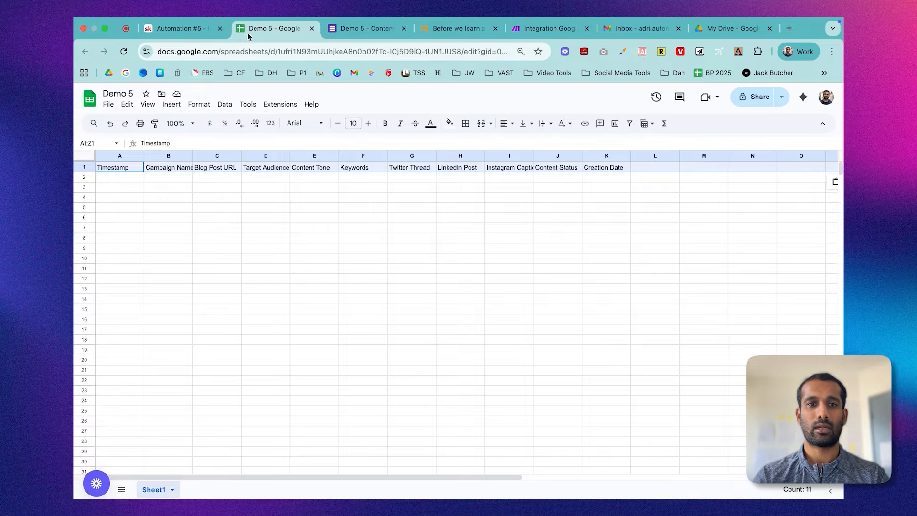
{"action": "left_click", "coordinate": [202, 30]}
{"action": "scroll", "coordinate": [468, 310], "scroll_direction": "down", "scroll_amount": 1}
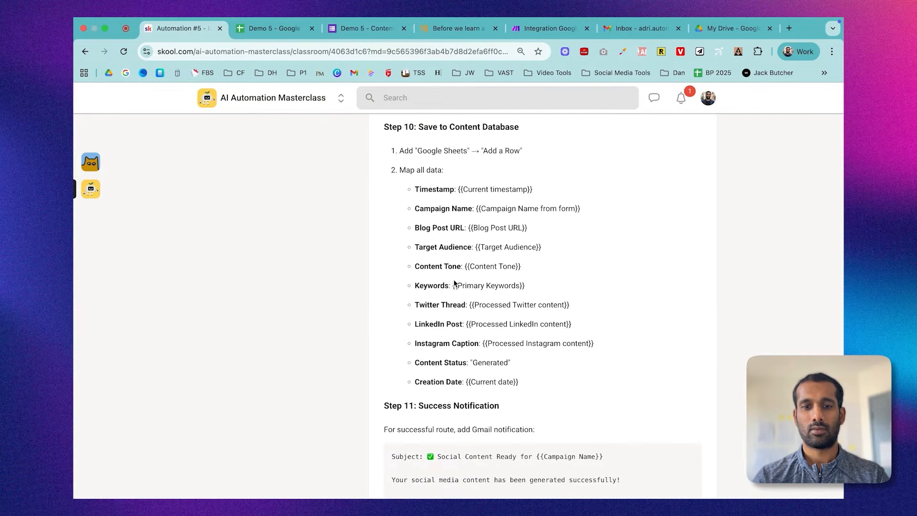
{"action": "scroll", "coordinate": [454, 284], "scroll_direction": "down", "scroll_amount": 3}
{"action": "scroll", "coordinate": [454, 279], "scroll_direction": "down", "scroll_amount": 1}
{"action": "scroll", "coordinate": [453, 280], "scroll_direction": "down", "scroll_amount": 4}
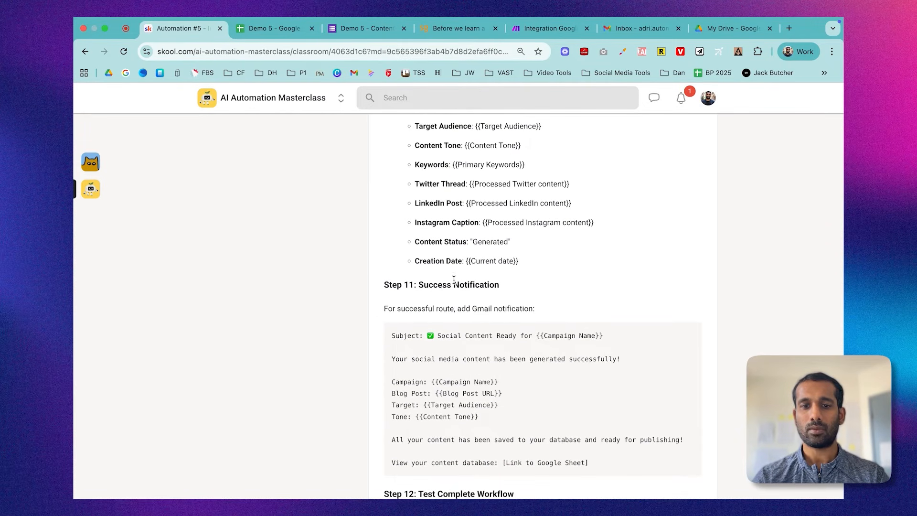
{"action": "scroll", "coordinate": [453, 280], "scroll_direction": "down", "scroll_amount": 1}
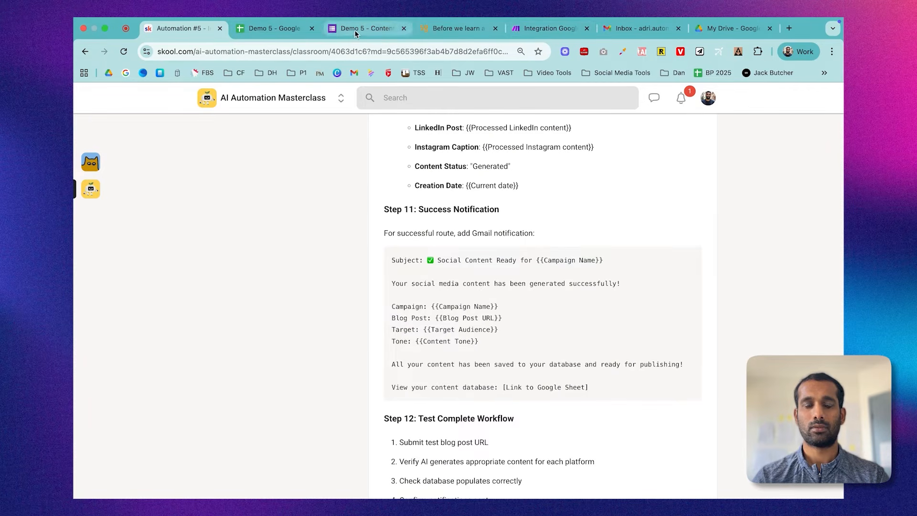
Step: Switch to Make, add a Google Sheets Add a Row module after the last Claude module, and select the automation account's Google connection
{"action": "left_click", "coordinate": [536, 29]}
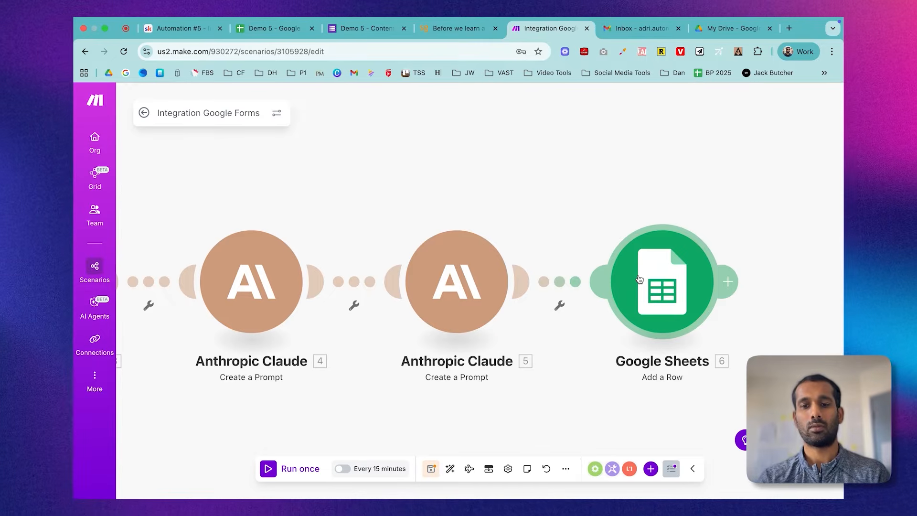
{"action": "left_click", "coordinate": [639, 279]}
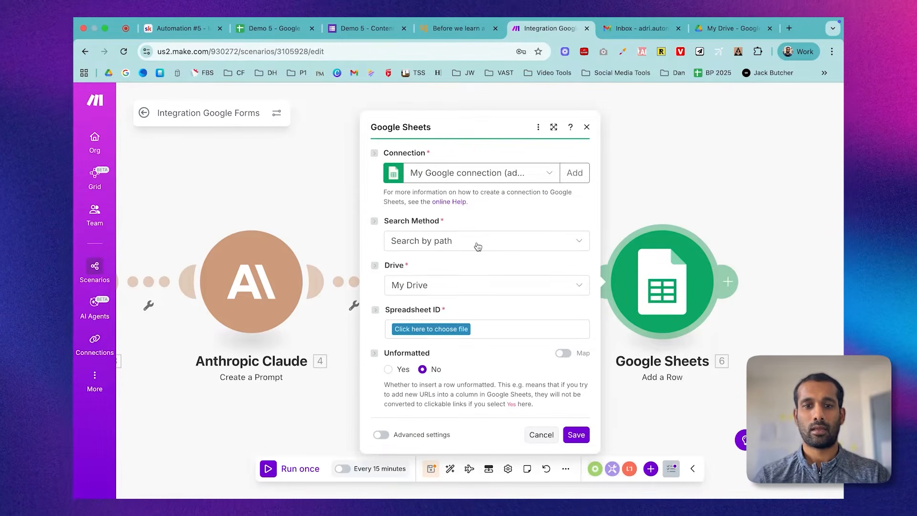
{"action": "left_click", "coordinate": [544, 181]}
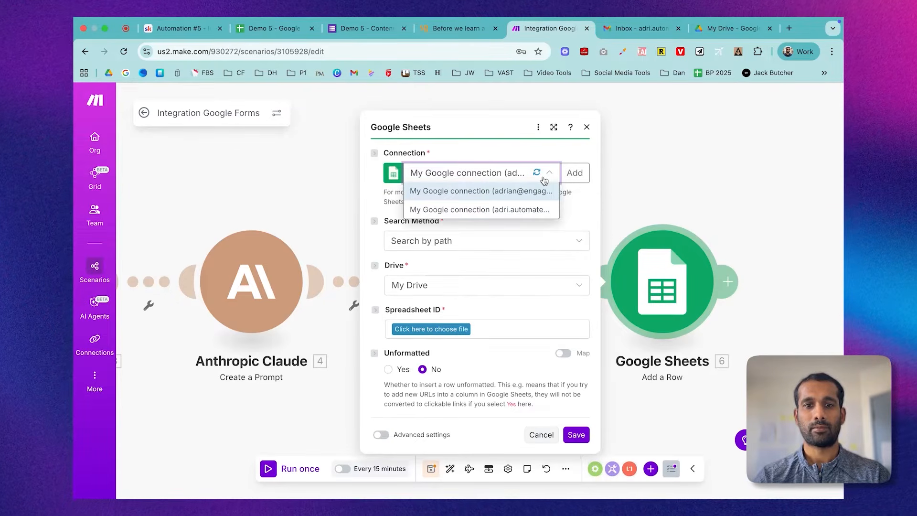
{"action": "left_click", "coordinate": [516, 209]}
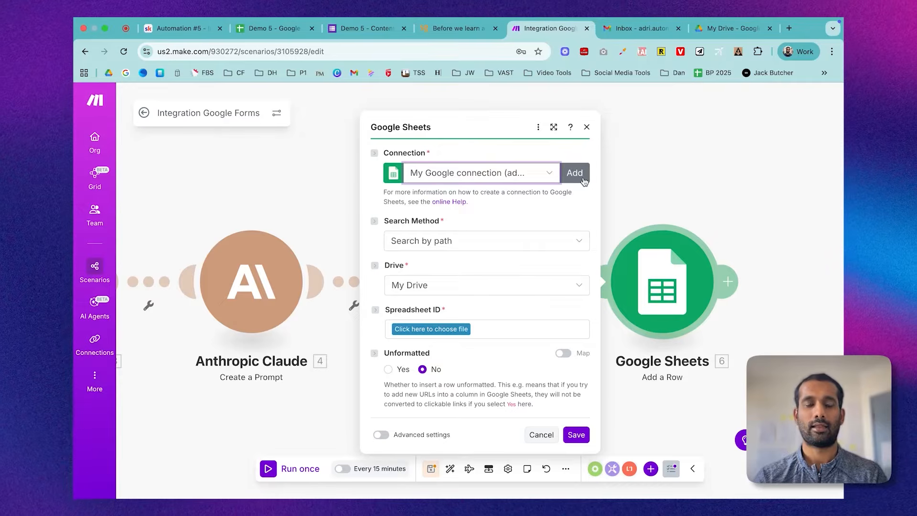
Step: Set the Google Sheets module to search by path in My Drive and choose Sheet1 of the Demo 5 spreadsheet
{"action": "left_click", "coordinate": [514, 240]}
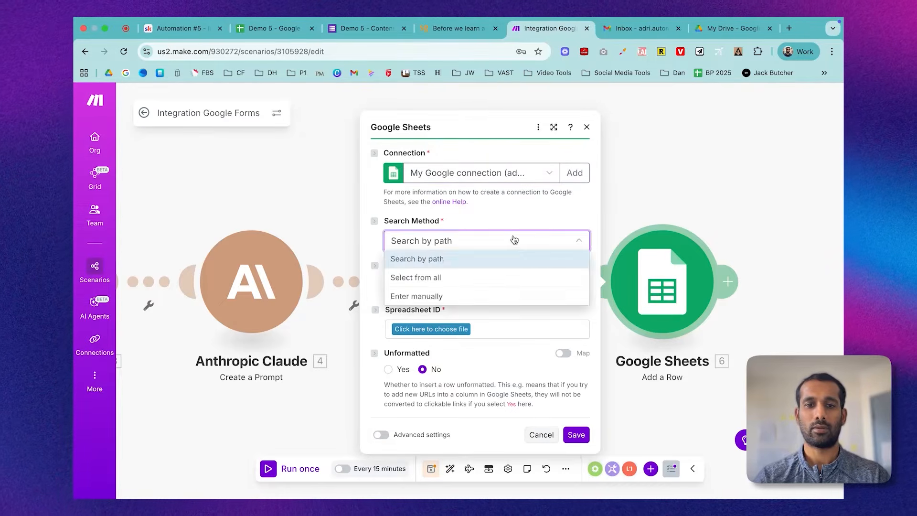
{"action": "left_click", "coordinate": [523, 210]}
{"action": "left_click", "coordinate": [478, 287]}
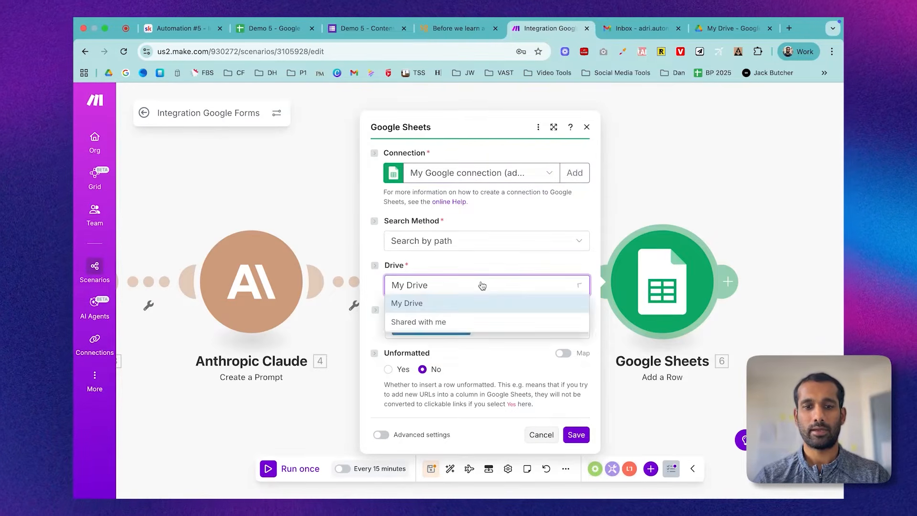
{"action": "left_click", "coordinate": [483, 308]}
{"action": "left_click", "coordinate": [447, 329]}
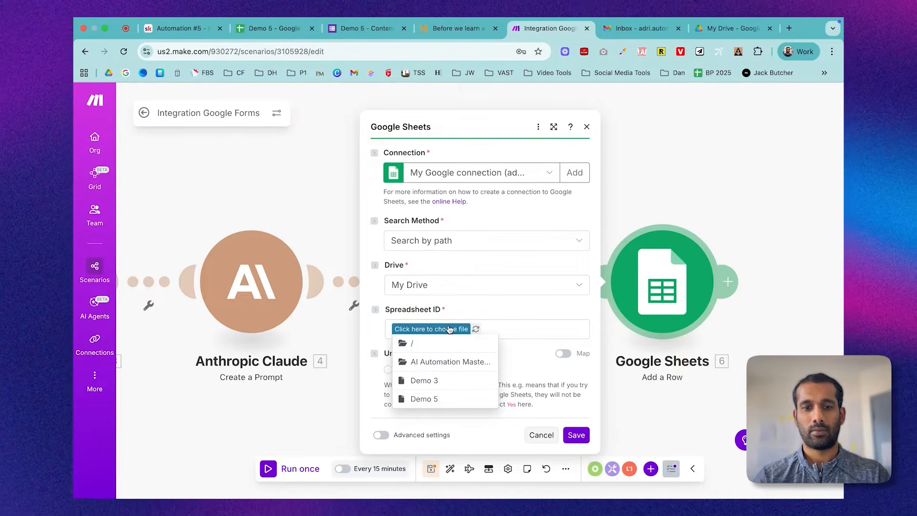
{"action": "left_click", "coordinate": [434, 400]}
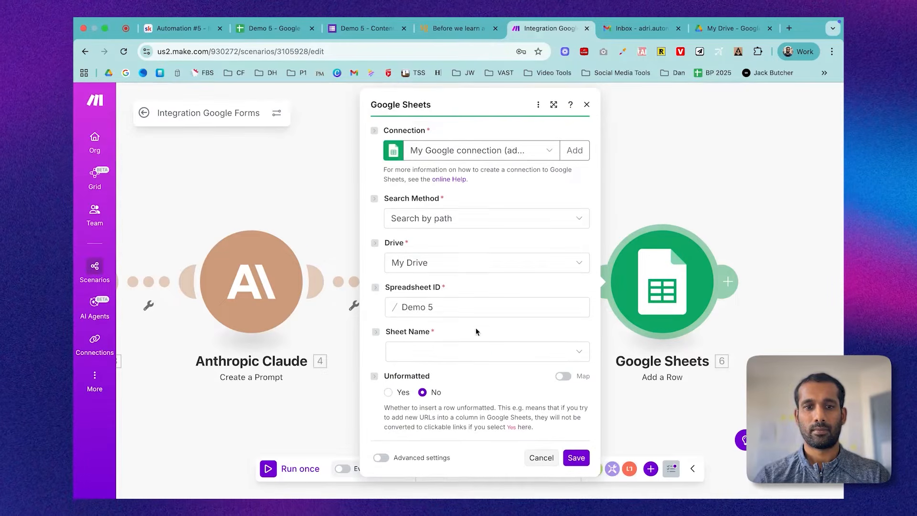
{"action": "left_click", "coordinate": [469, 358]}
{"action": "left_click", "coordinate": [434, 376]}
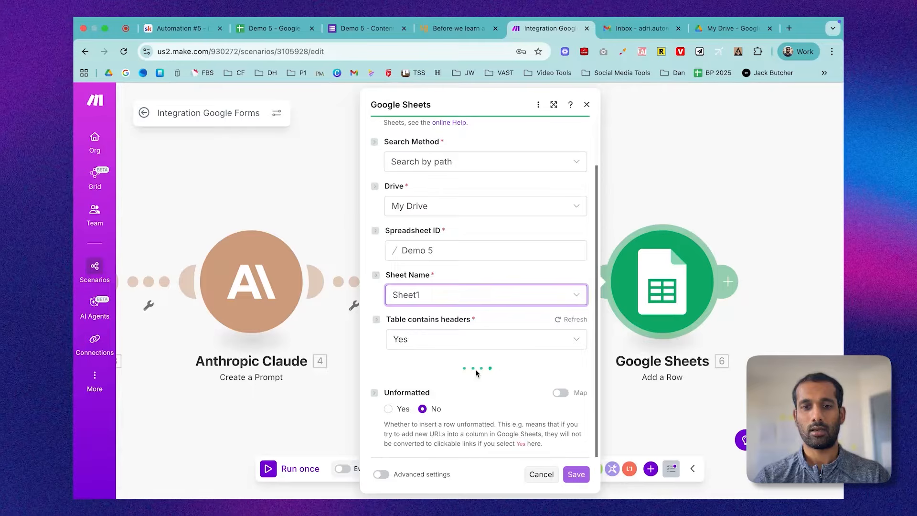
Step: Review the sheet's column fields and map the Google Forms Last Submitted Time to the Timestamp (A) column
{"action": "scroll", "coordinate": [476, 373], "scroll_direction": "down", "scroll_amount": 3}
{"action": "scroll", "coordinate": [500, 286], "scroll_direction": "down", "scroll_amount": 3}
{"action": "scroll", "coordinate": [499, 287], "scroll_direction": "up", "scroll_amount": 1}
{"action": "scroll", "coordinate": [500, 286], "scroll_direction": "up", "scroll_amount": 1}
{"action": "scroll", "coordinate": [499, 286], "scroll_direction": "down", "scroll_amount": 1}
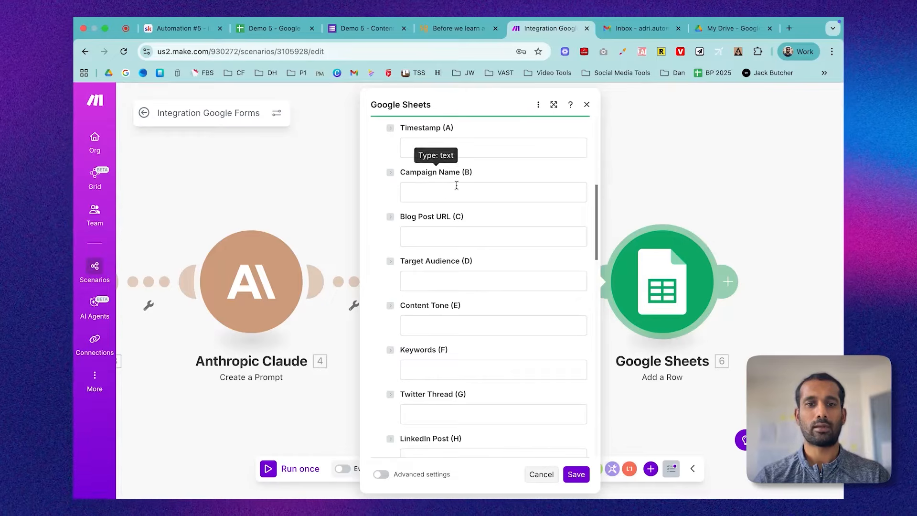
{"action": "scroll", "coordinate": [458, 238], "scroll_direction": "down", "scroll_amount": 1}
{"action": "scroll", "coordinate": [474, 242], "scroll_direction": "down", "scroll_amount": 5}
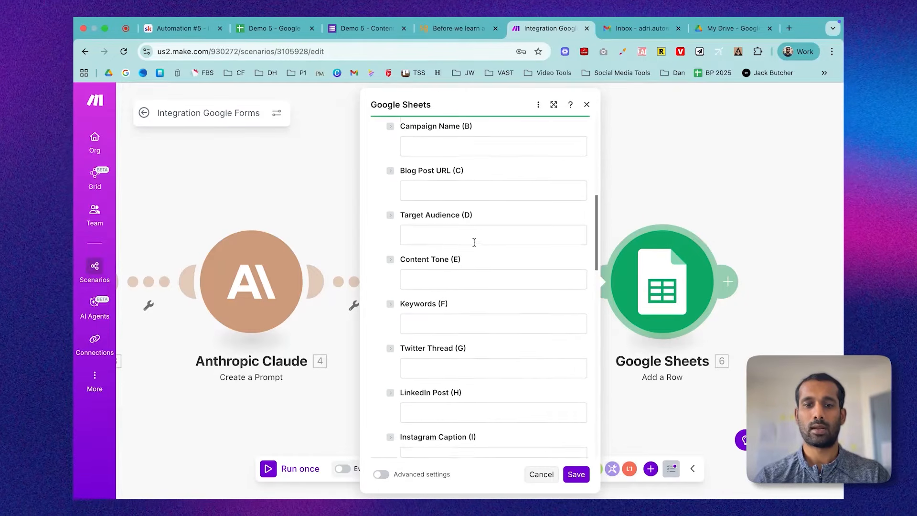
{"action": "scroll", "coordinate": [474, 242], "scroll_direction": "up", "scroll_amount": 7}
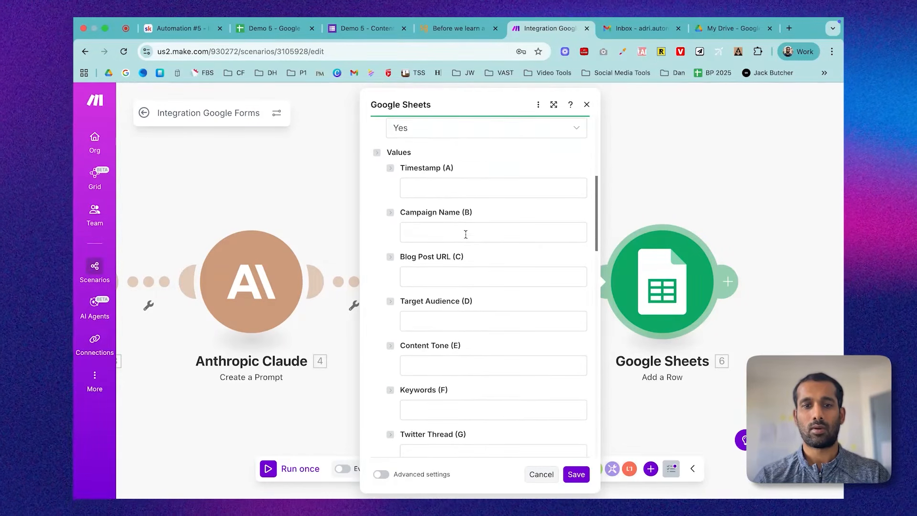
{"action": "left_click", "coordinate": [442, 188]}
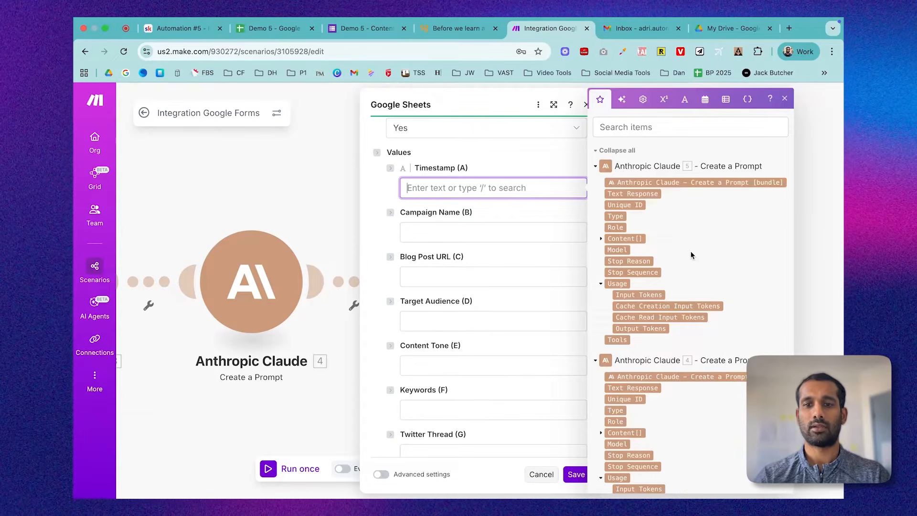
{"action": "scroll", "coordinate": [692, 255], "scroll_direction": "down", "scroll_amount": 10}
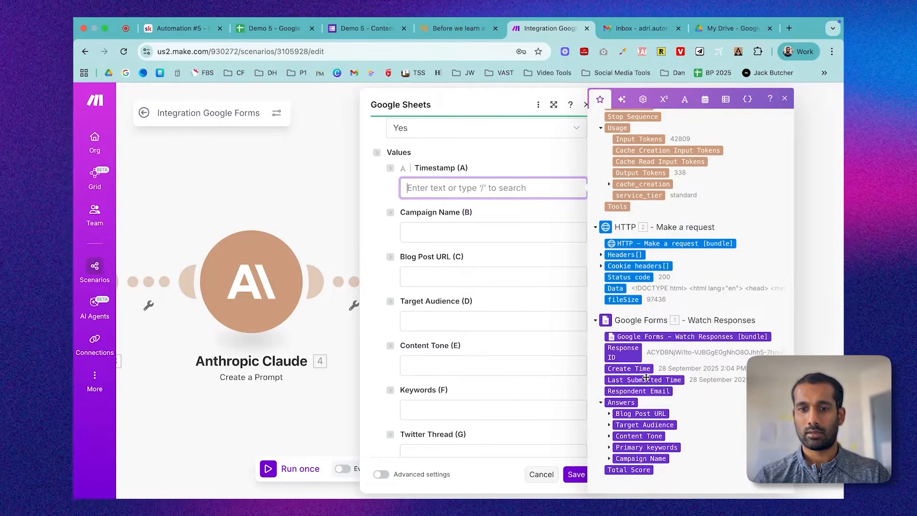
{"action": "left_click_drag", "start_coordinate": [645, 379], "coordinate": [463, 185]}
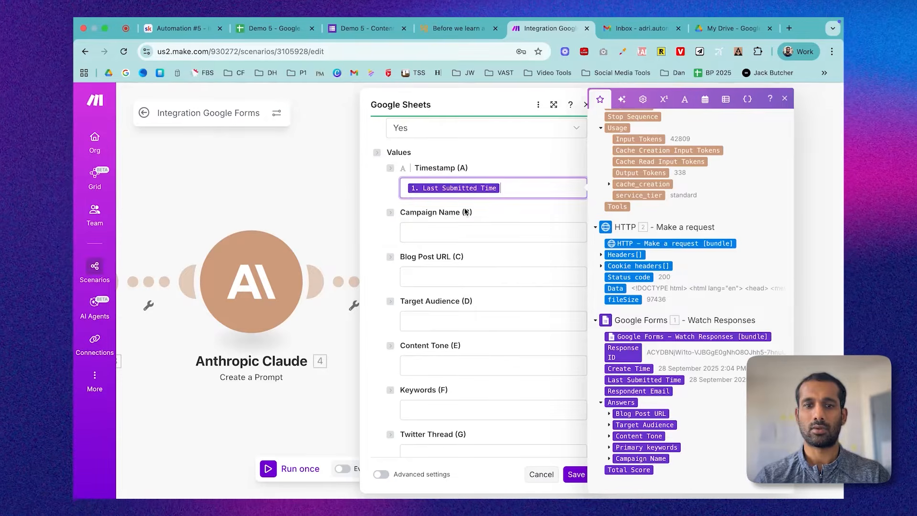
Step: Map the Google Forms Campaign Name answer's text value to the Campaign Name (B) column
{"action": "left_click", "coordinate": [449, 241]}
{"action": "scroll", "coordinate": [516, 278], "scroll_direction": "down", "scroll_amount": 1}
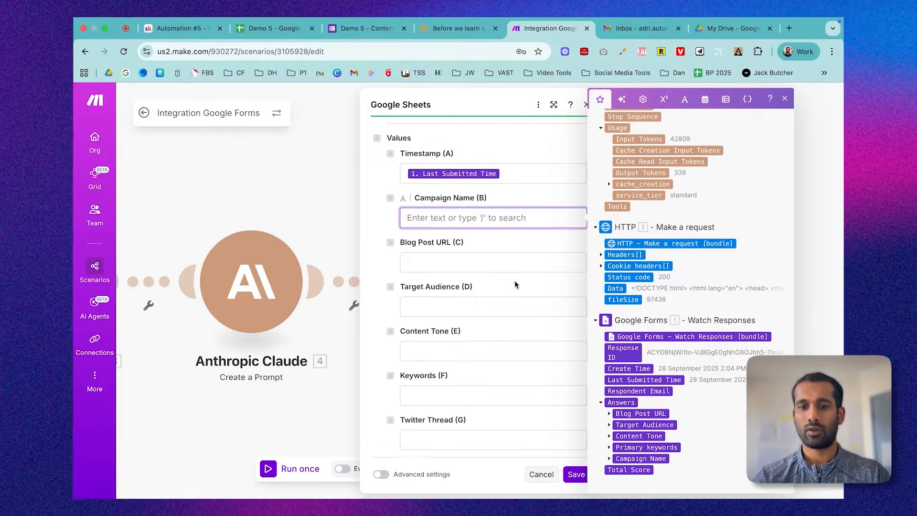
{"action": "left_click", "coordinate": [610, 458]}
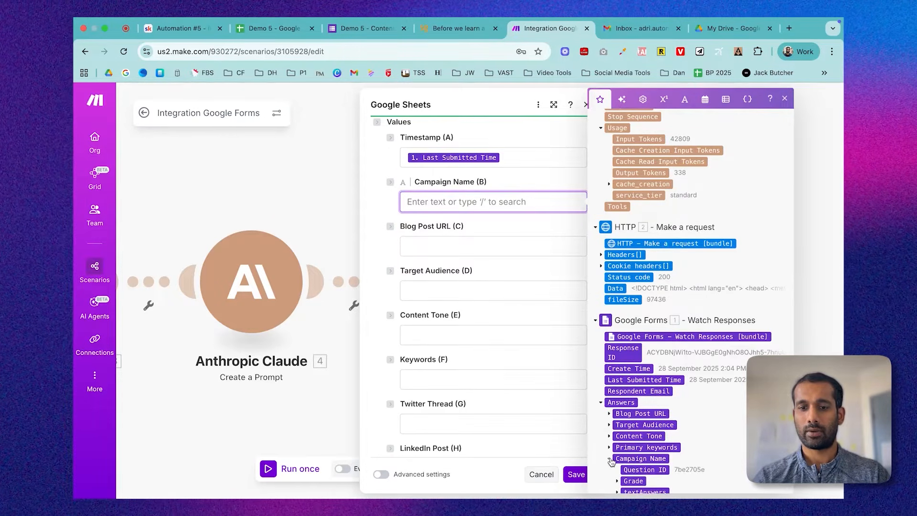
{"action": "scroll", "coordinate": [611, 460], "scroll_direction": "down", "scroll_amount": 1}
{"action": "left_click", "coordinate": [618, 458]}
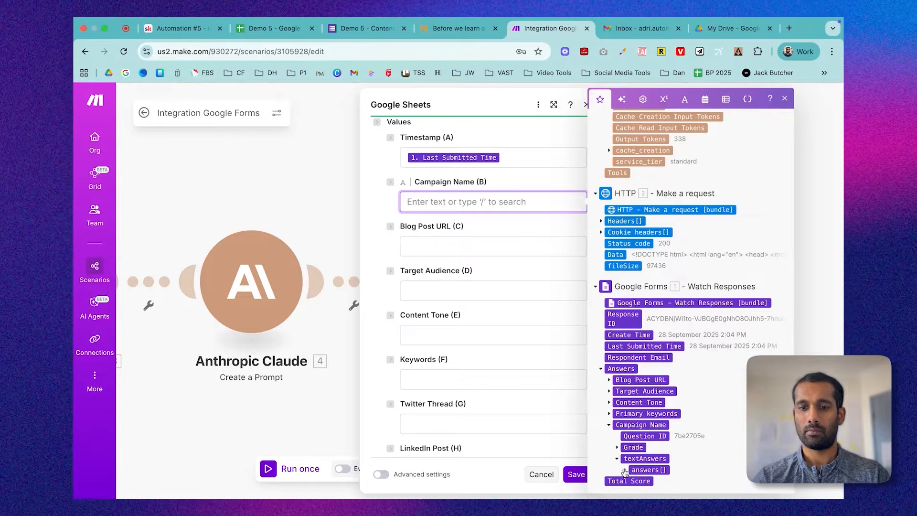
{"action": "left_click", "coordinate": [625, 470]}
{"action": "scroll", "coordinate": [626, 471], "scroll_direction": "down", "scroll_amount": 1}
{"action": "left_click_drag", "start_coordinate": [649, 458], "coordinate": [466, 202]}
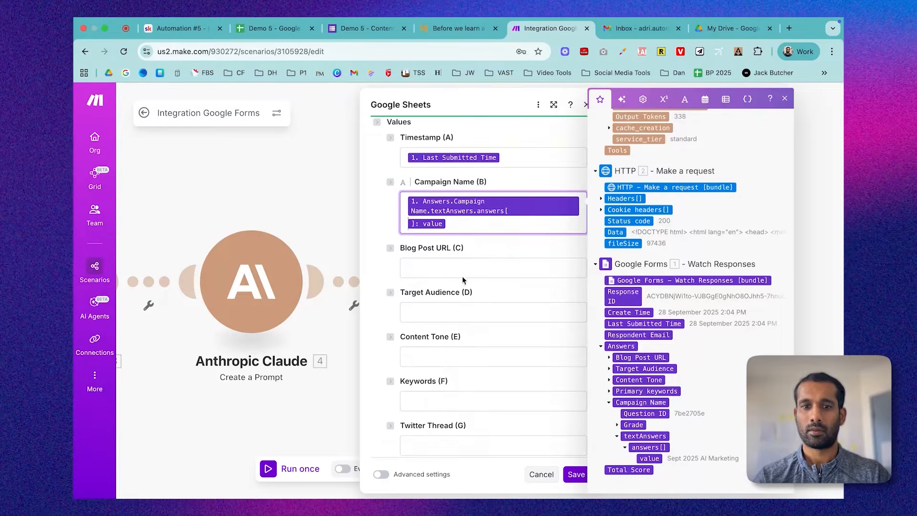
Step: Map the Google Forms Blog Post URL answer's text value to the Blog Post URL (C) column
{"action": "left_click", "coordinate": [465, 269]}
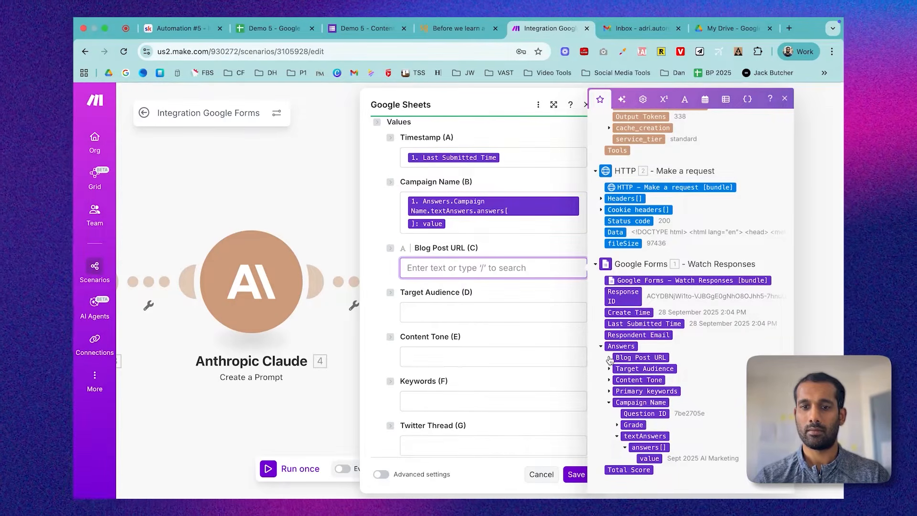
{"action": "left_click", "coordinate": [610, 357]}
{"action": "left_click", "coordinate": [617, 391]}
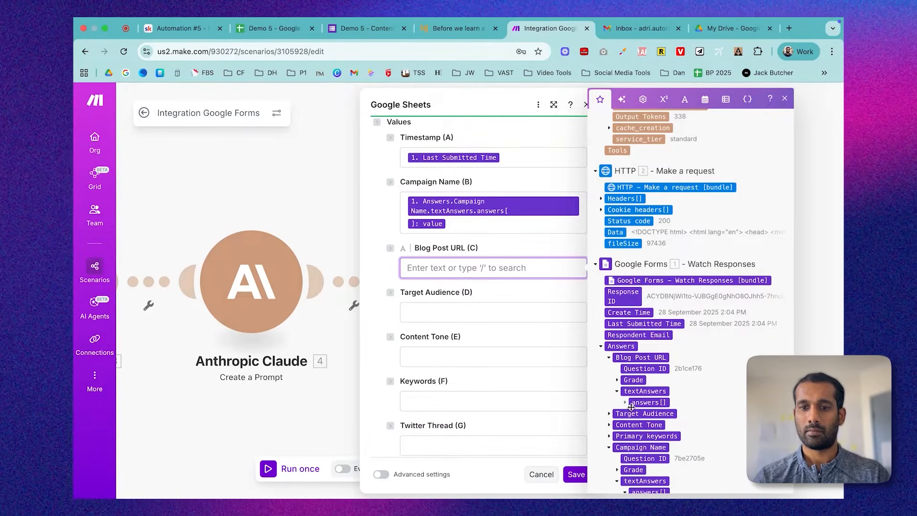
{"action": "left_click", "coordinate": [625, 403]}
{"action": "left_click", "coordinate": [646, 414]}
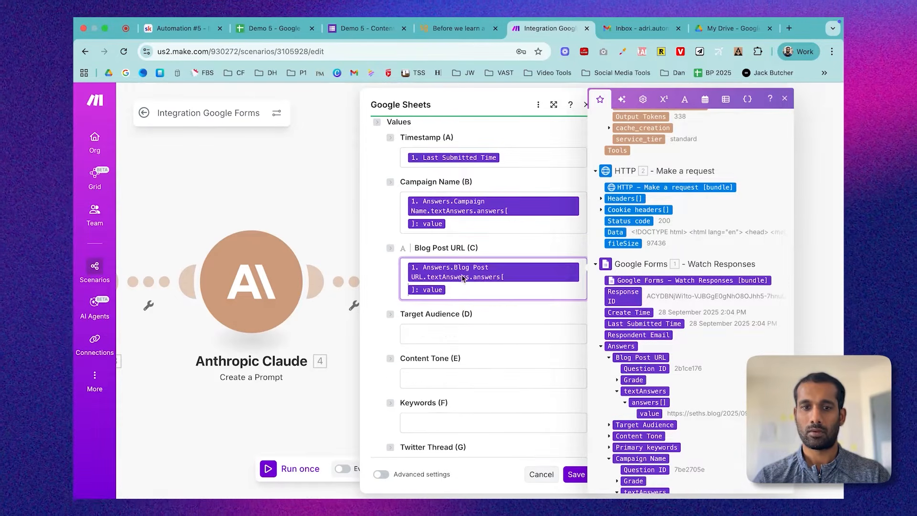
Step: Map the Google Forms Target Audience answer's text value to the Target Audience (D) column
{"action": "scroll", "coordinate": [501, 311], "scroll_direction": "down", "scroll_amount": 3}
{"action": "left_click", "coordinate": [458, 227]}
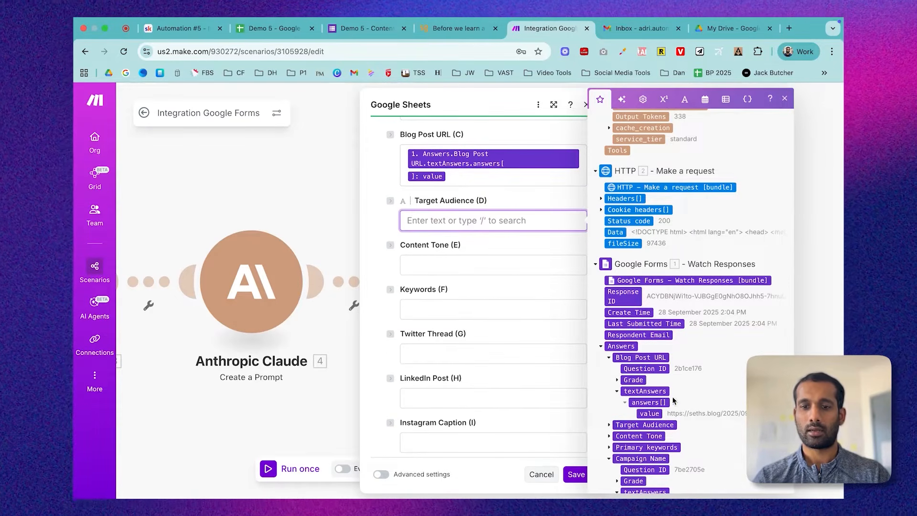
{"action": "scroll", "coordinate": [627, 372], "scroll_direction": "down", "scroll_amount": 2}
{"action": "left_click", "coordinate": [608, 369]}
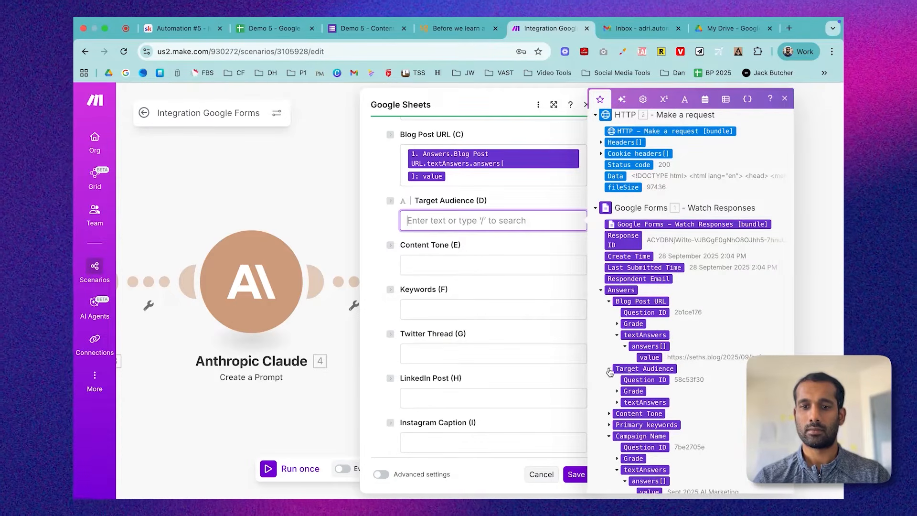
{"action": "left_click", "coordinate": [617, 402]}
{"action": "left_click", "coordinate": [625, 414]}
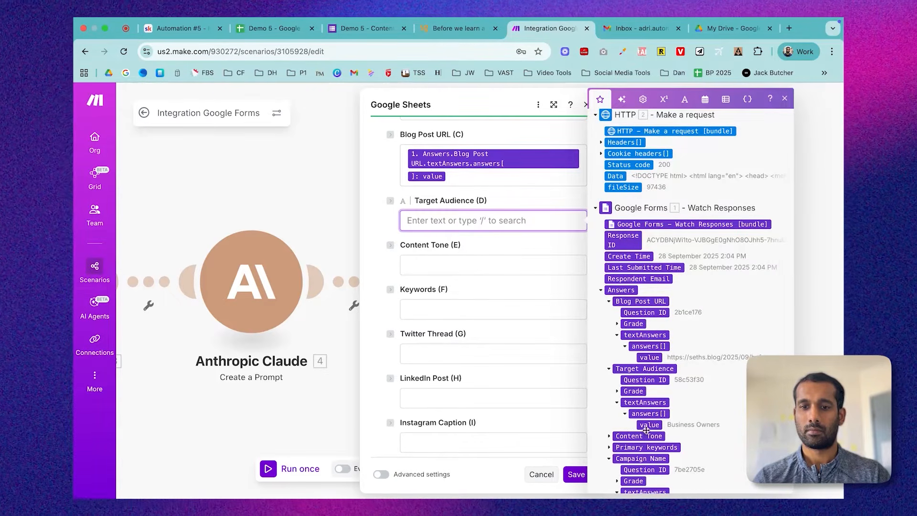
{"action": "left_click", "coordinate": [649, 424]}
Step: Map the Google Forms Content Tone answer's text value to the Content Tone (E) column
{"action": "key", "text": "Tab"}
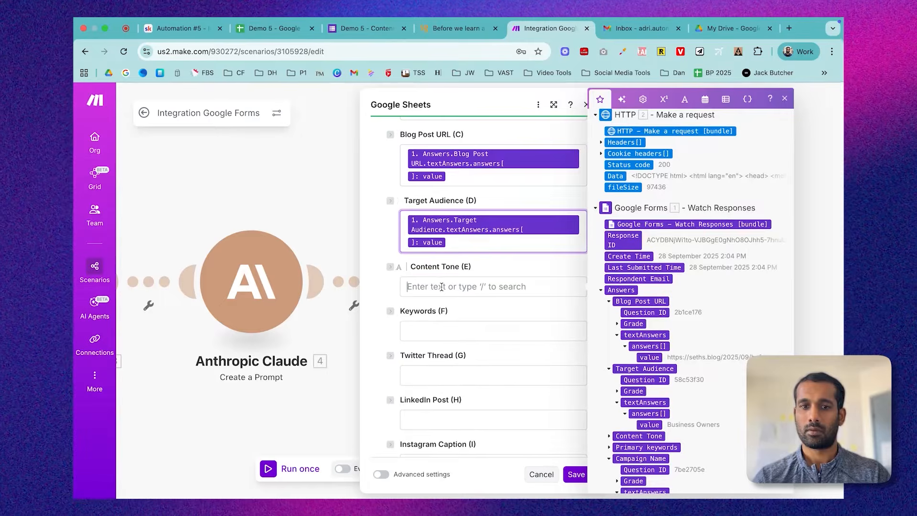
{"action": "scroll", "coordinate": [629, 380], "scroll_direction": "down", "scroll_amount": 2}
{"action": "left_click", "coordinate": [609, 380]}
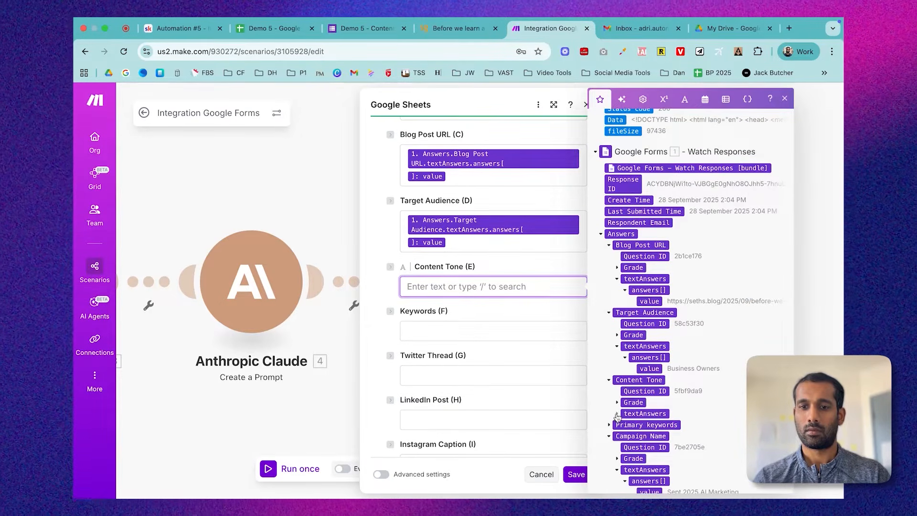
{"action": "left_click", "coordinate": [617, 414]}
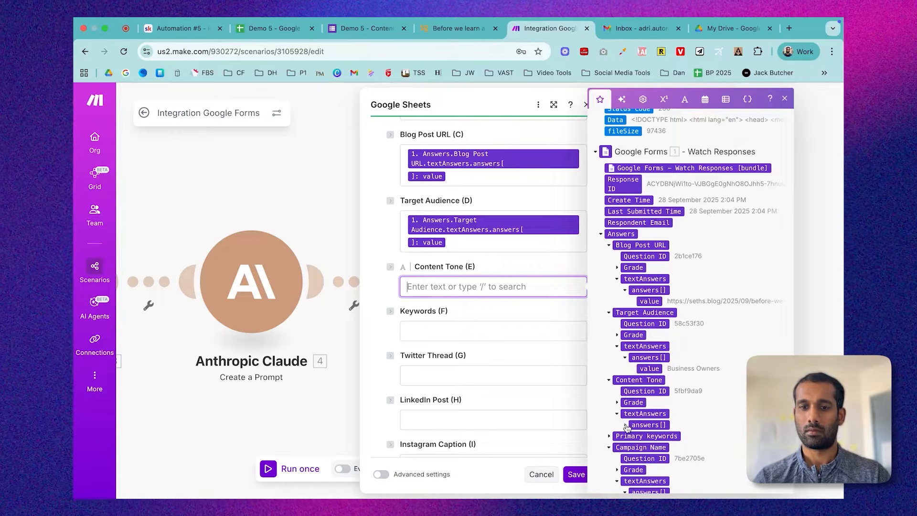
{"action": "left_click", "coordinate": [625, 425]}
{"action": "left_click_drag", "start_coordinate": [640, 435], "coordinate": [506, 286]}
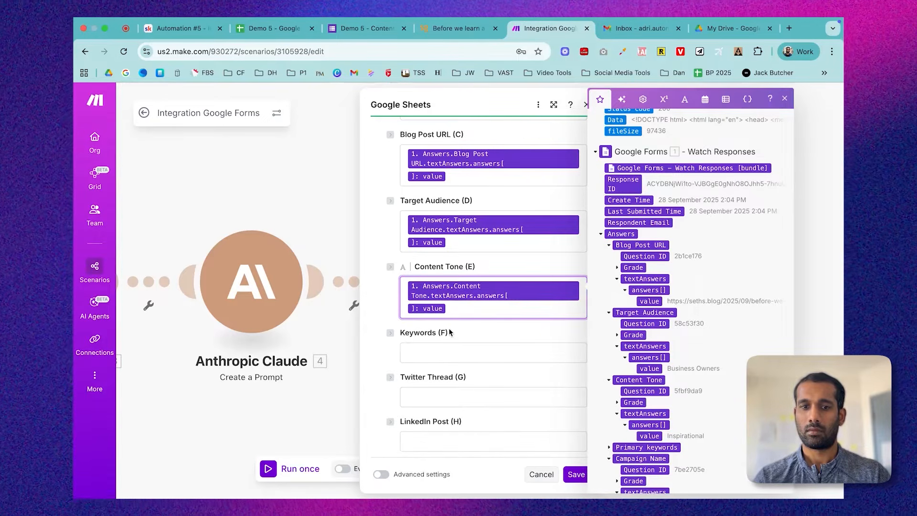
Step: Map the Google Forms Primary keywords answer's text value to the Keywords (F) column
{"action": "scroll", "coordinate": [449, 333], "scroll_direction": "down", "scroll_amount": 4}
{"action": "left_click", "coordinate": [452, 189]}
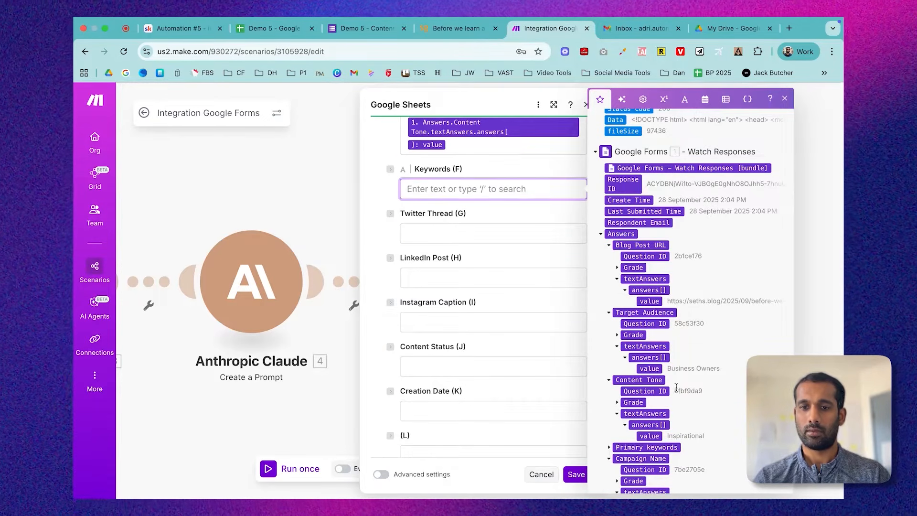
{"action": "scroll", "coordinate": [676, 386], "scroll_direction": "down", "scroll_amount": 2}
{"action": "left_click", "coordinate": [615, 391]}
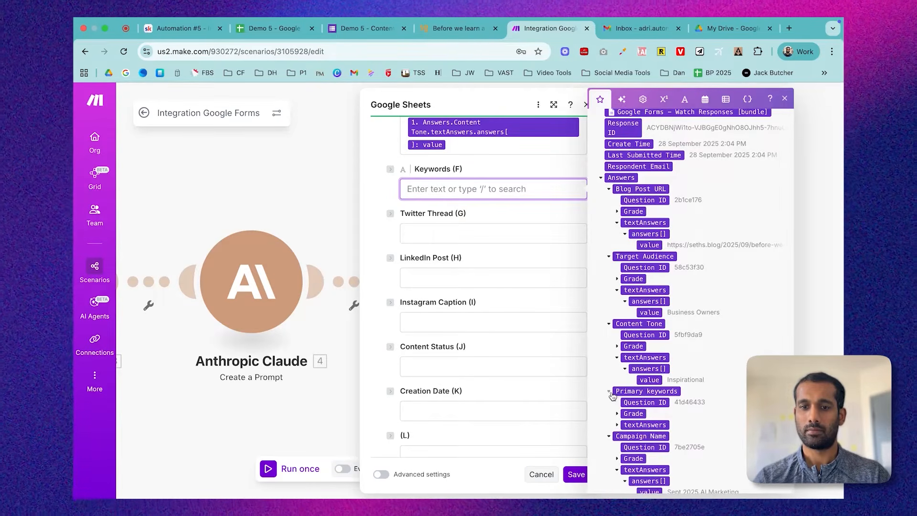
{"action": "left_click", "coordinate": [616, 425]}
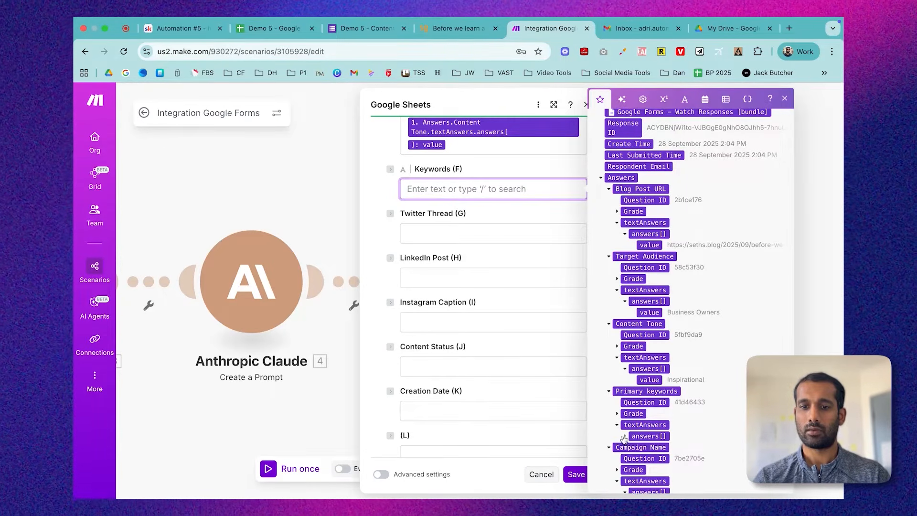
{"action": "left_click", "coordinate": [624, 435]}
{"action": "left_click", "coordinate": [650, 447]}
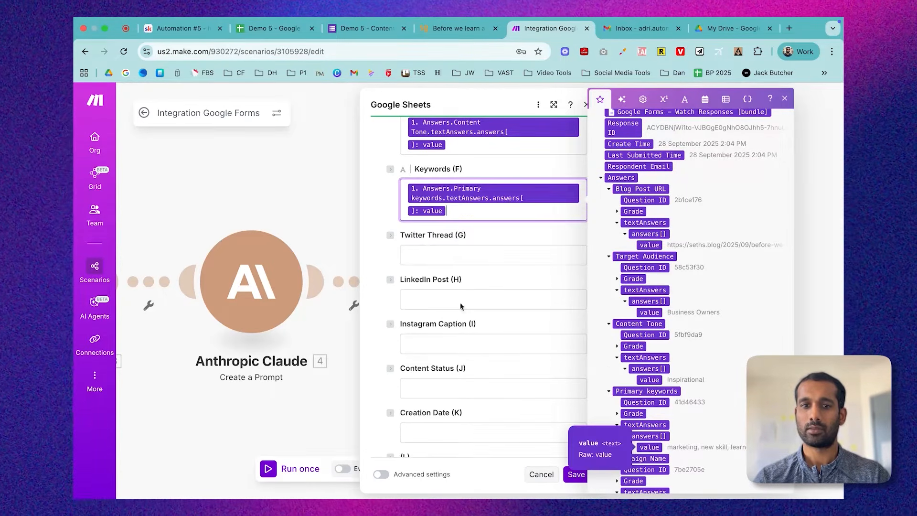
Step: Map Claude module 3's Text Response to the Twitter Thread (G) column and Claude module 4's Text Response to LinkedIn Post (H)
{"action": "left_click", "coordinate": [425, 248]}
{"action": "scroll", "coordinate": [658, 256], "scroll_direction": "up", "scroll_amount": 10}
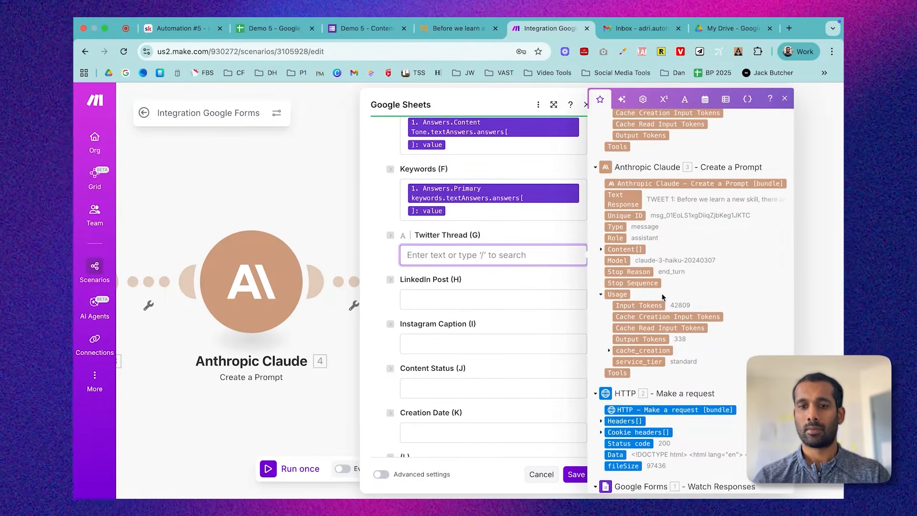
{"action": "left_click_drag", "start_coordinate": [623, 199], "coordinate": [549, 255]}
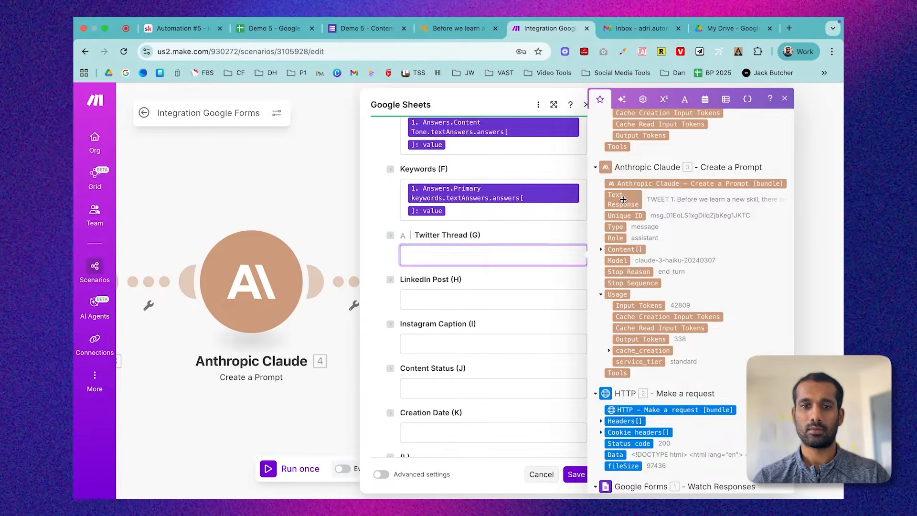
{"action": "left_click", "coordinate": [469, 304]}
{"action": "scroll", "coordinate": [655, 253], "scroll_direction": "up", "scroll_amount": 3}
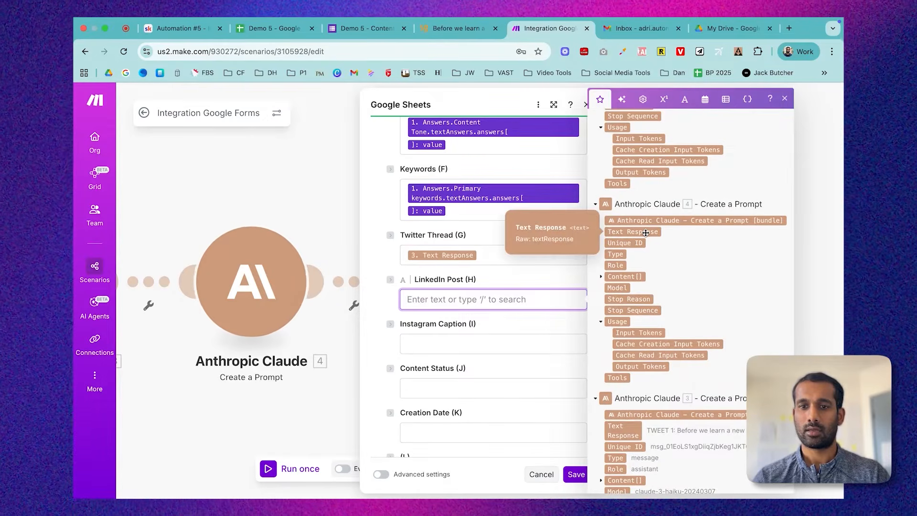
{"action": "left_click", "coordinate": [645, 233]}
Step: Start mapping the Instagram Caption (I) column of the Google Sheets row
{"action": "left_click", "coordinate": [465, 340]}
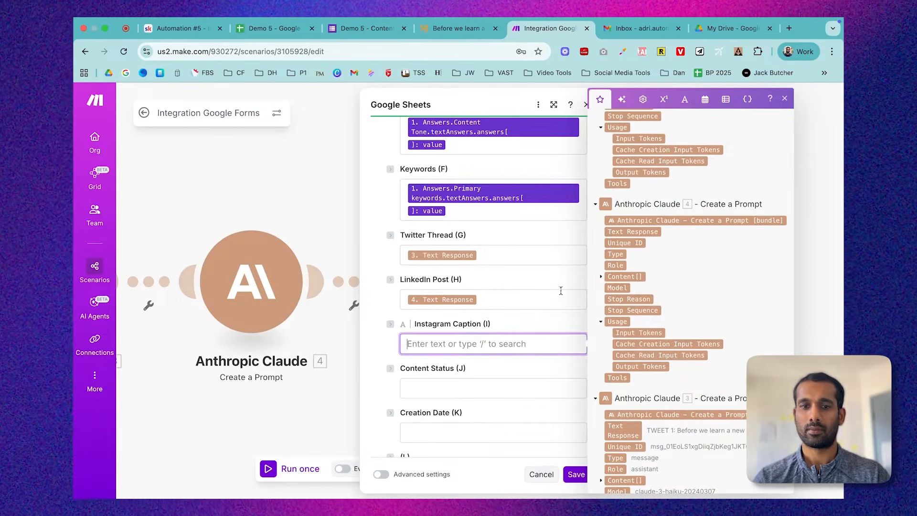
Step: Map Instagram Caption (I) to Claude module 5's Text Response and set Content Status (J) to Generated, copied from the course page
{"action": "scroll", "coordinate": [643, 235], "scroll_direction": "up", "scroll_amount": 5}
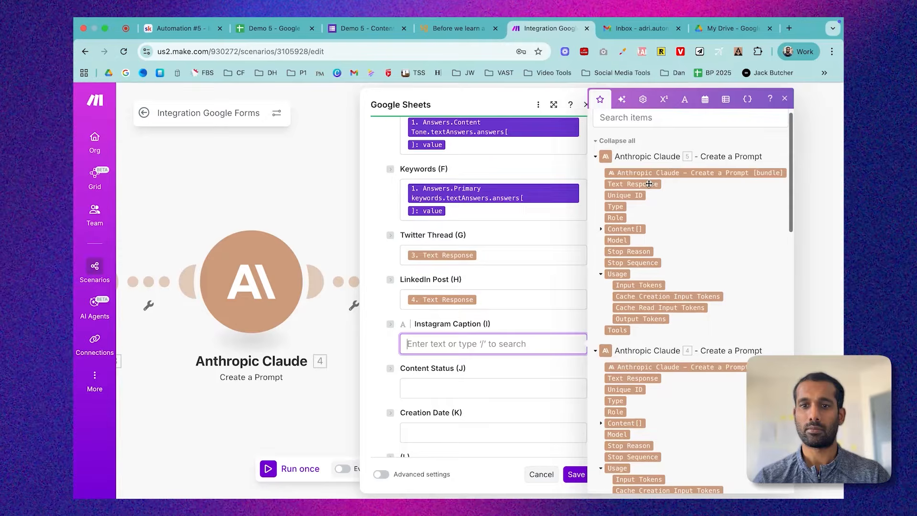
{"action": "left_click", "coordinate": [649, 184]}
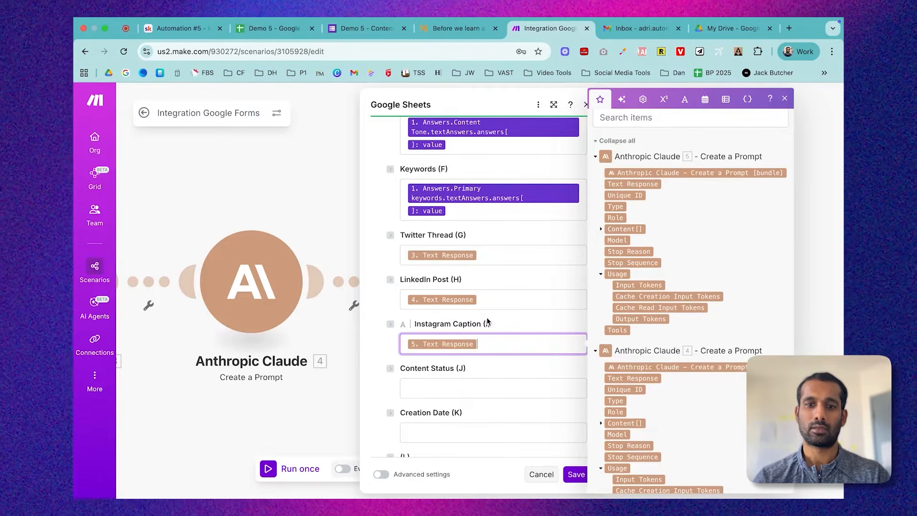
{"action": "scroll", "coordinate": [459, 392], "scroll_direction": "down", "scroll_amount": 3}
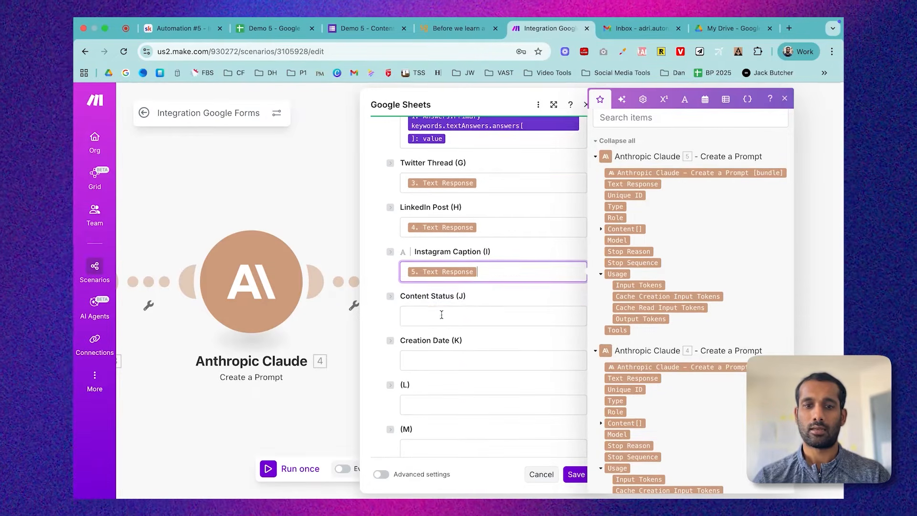
{"action": "left_click", "coordinate": [441, 315]}
{"action": "left_click", "coordinate": [179, 37]}
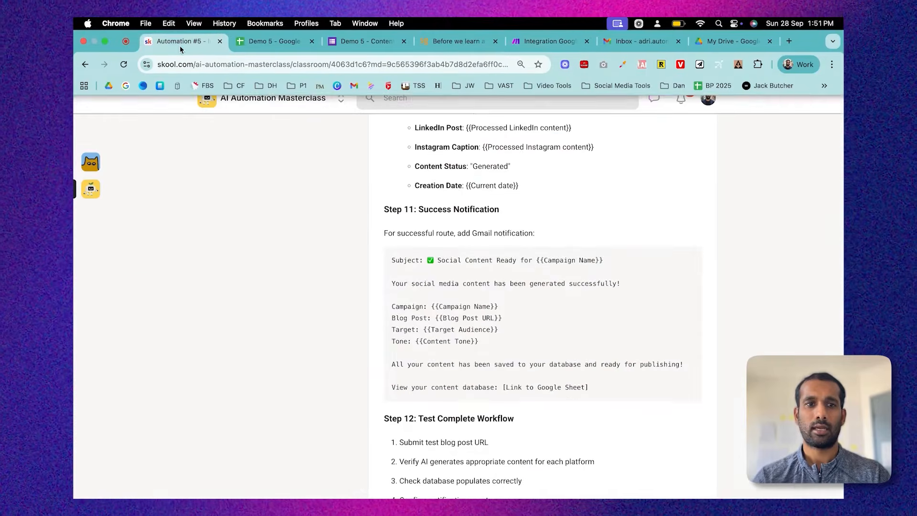
{"action": "scroll", "coordinate": [450, 220], "scroll_direction": "up", "scroll_amount": 2}
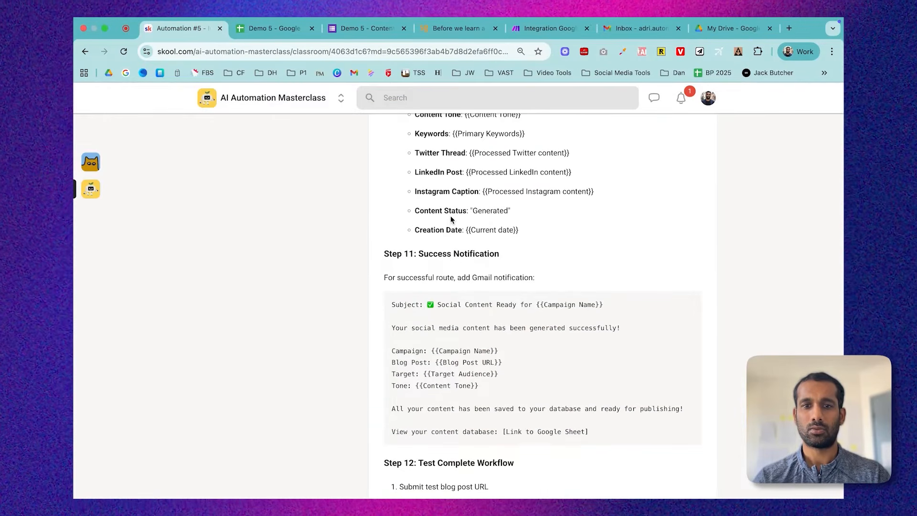
{"action": "double_click", "coordinate": [486, 210]}
{"action": "key", "text": "ctrl+c"}
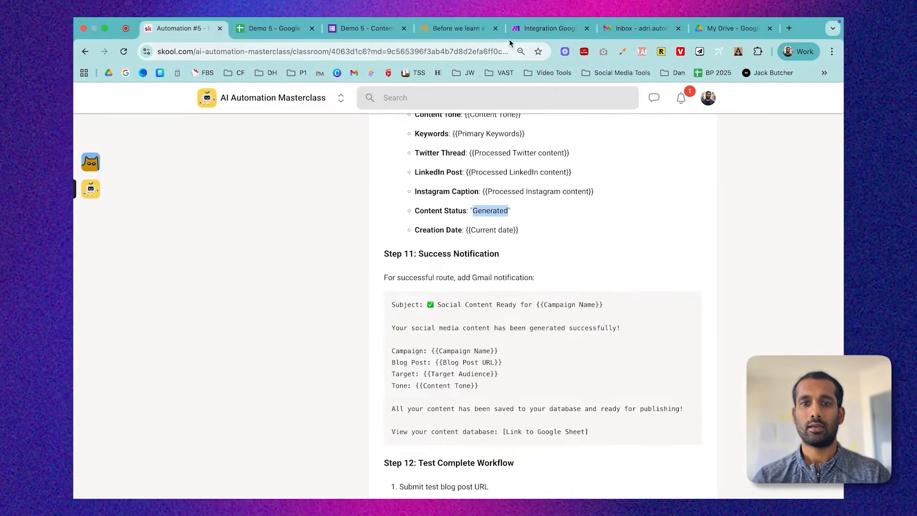
{"action": "left_click", "coordinate": [553, 28]}
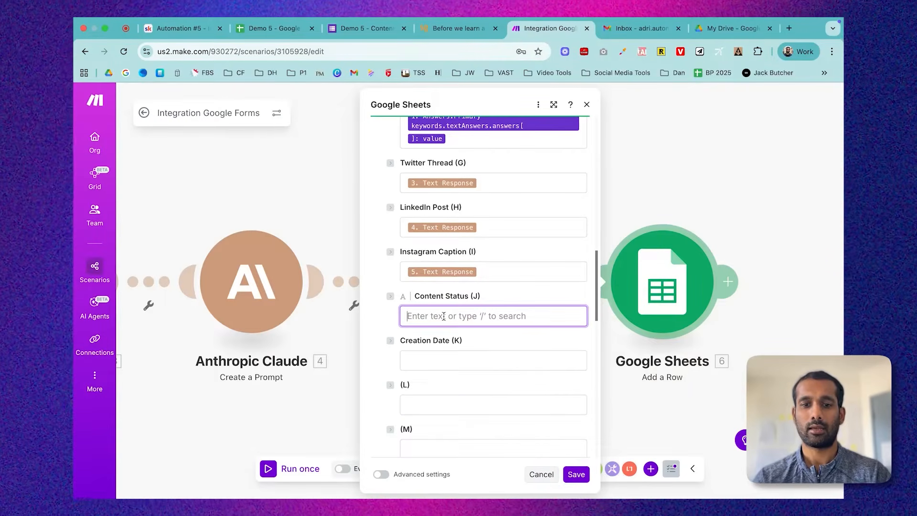
{"action": "key", "text": "ctrl+v"}
Step: Check the course page for the Creation Date value and try the formula {{time.now()}} in the Creation Date (K) field
{"action": "left_click", "coordinate": [195, 27]}
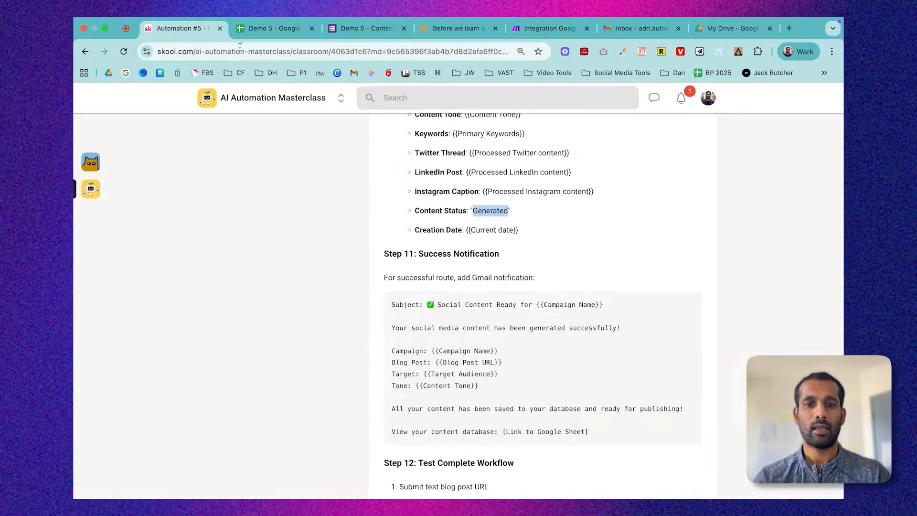
{"action": "left_click", "coordinate": [549, 31]}
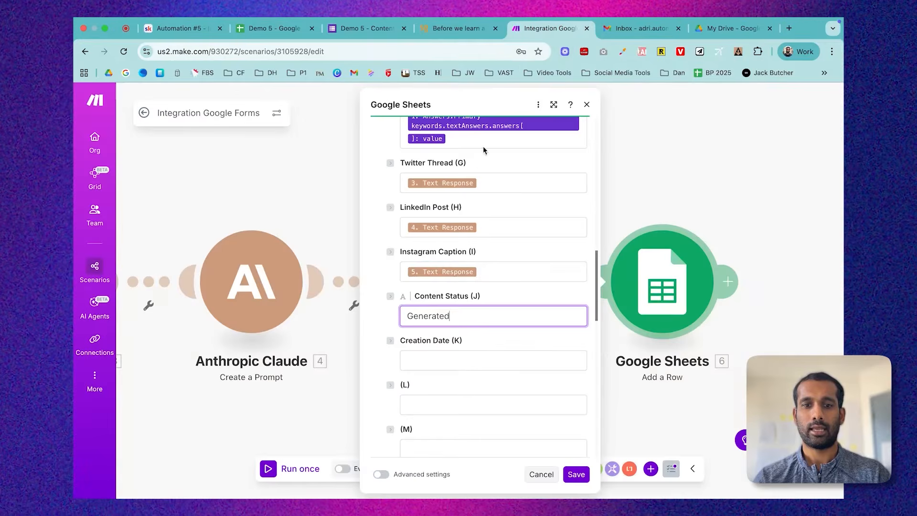
{"action": "left_click", "coordinate": [504, 344]}
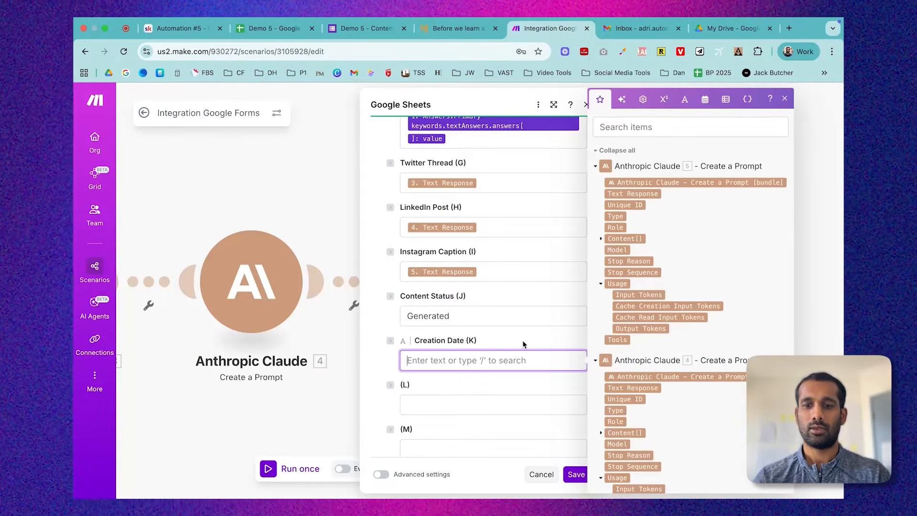
{"action": "scroll", "coordinate": [646, 369], "scroll_direction": "down", "scroll_amount": 15}
{"action": "scroll", "coordinate": [648, 374], "scroll_direction": "down", "scroll_amount": 8}
{"action": "type", "text": "{{time.now()"}
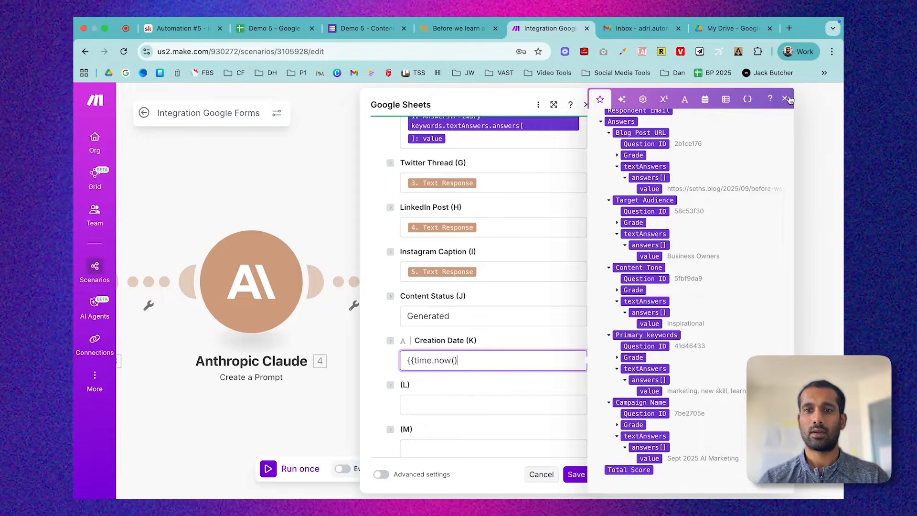
{"action": "left_click", "coordinate": [747, 99]}
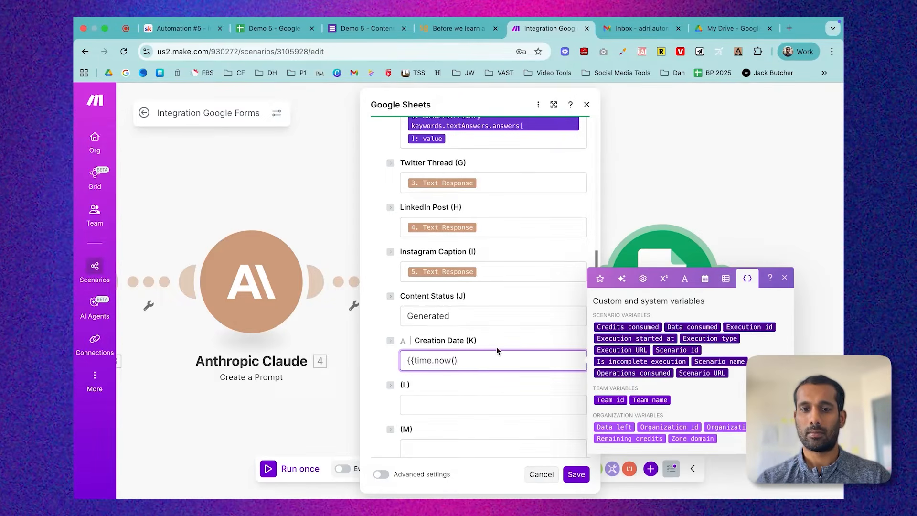
{"action": "type", "text": "}}"}
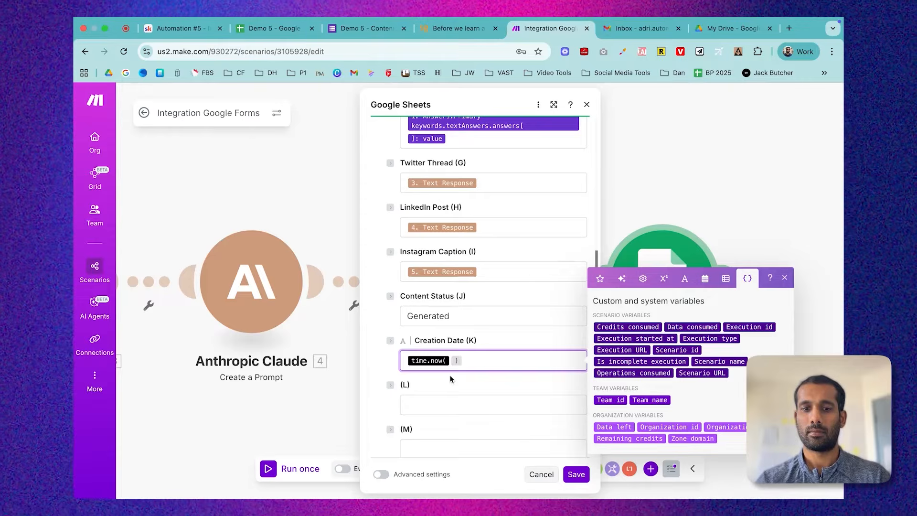
{"action": "key", "text": "BackSpace"}
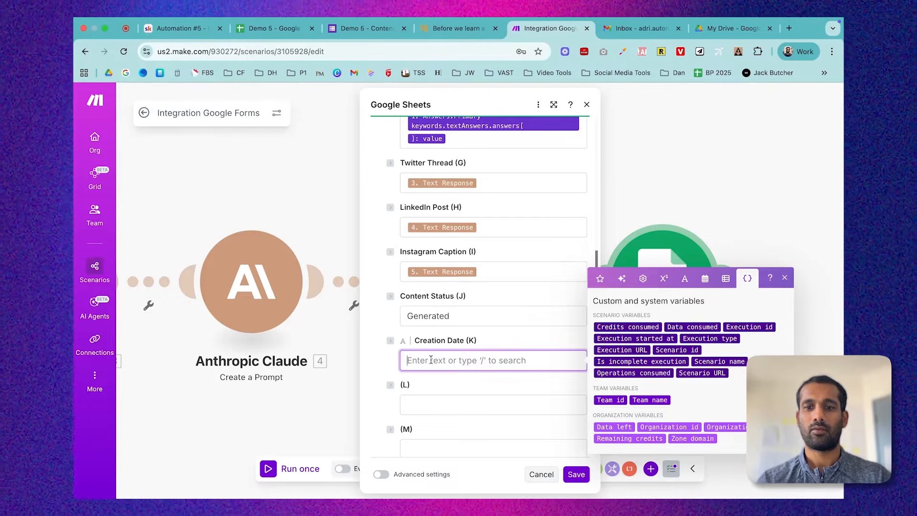
Step: Fill Creation Date (K) with the now variable generated by the AI prompt "use the current date and time" and save the module
{"action": "left_click", "coordinate": [611, 278]}
{"action": "left_click", "coordinate": [625, 98]}
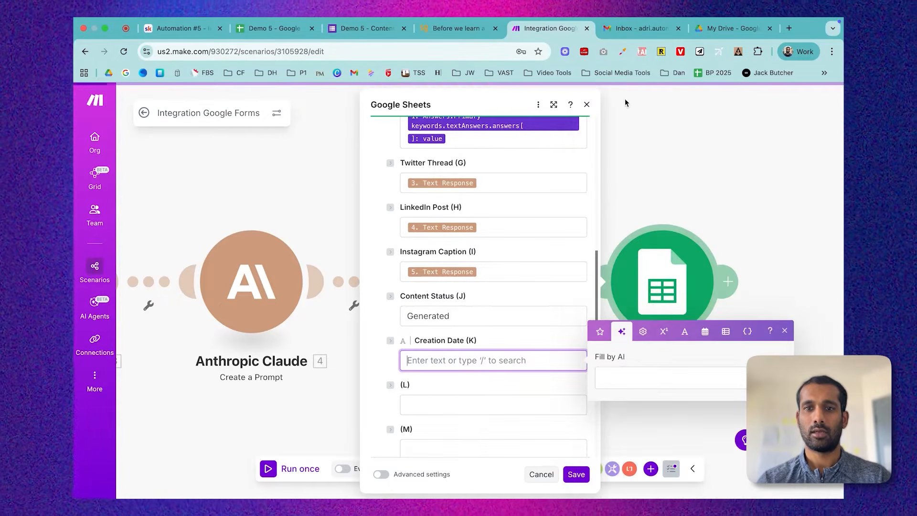
{"action": "left_click", "coordinate": [629, 377]}
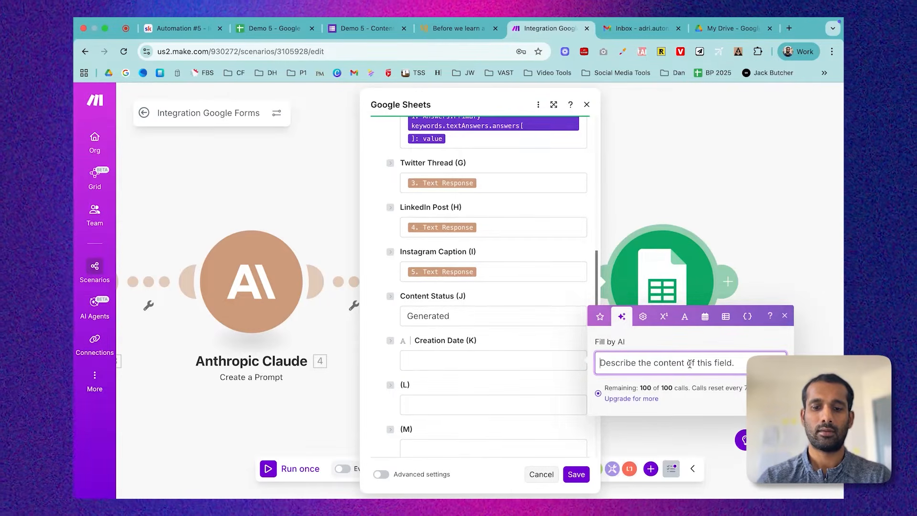
{"action": "type", "text": "use the current date a"}
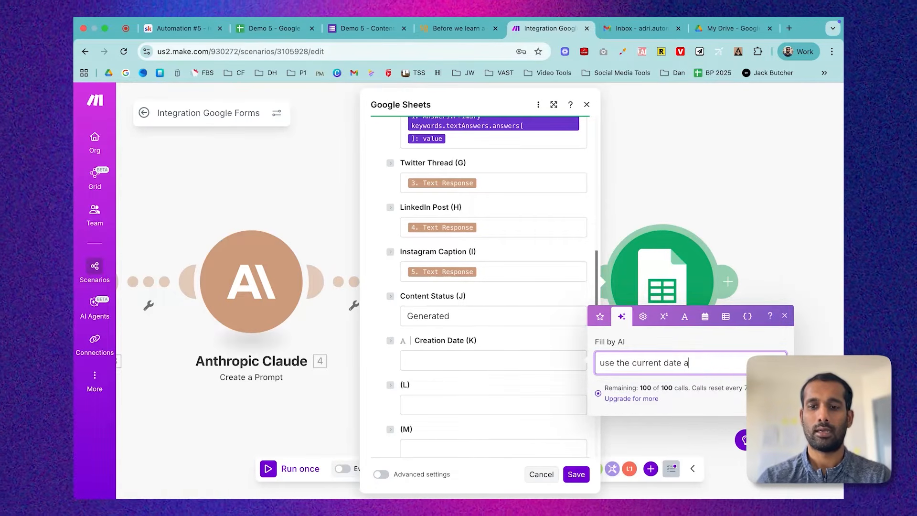
{"action": "key", "text": "Return"}
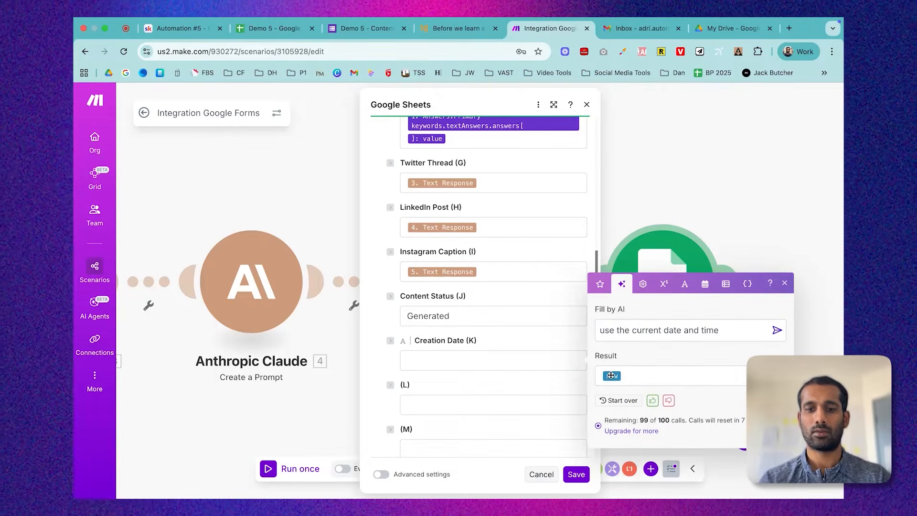
{"action": "left_click", "coordinate": [611, 375]}
{"action": "left_click_drag", "start_coordinate": [611, 376], "coordinate": [458, 361]}
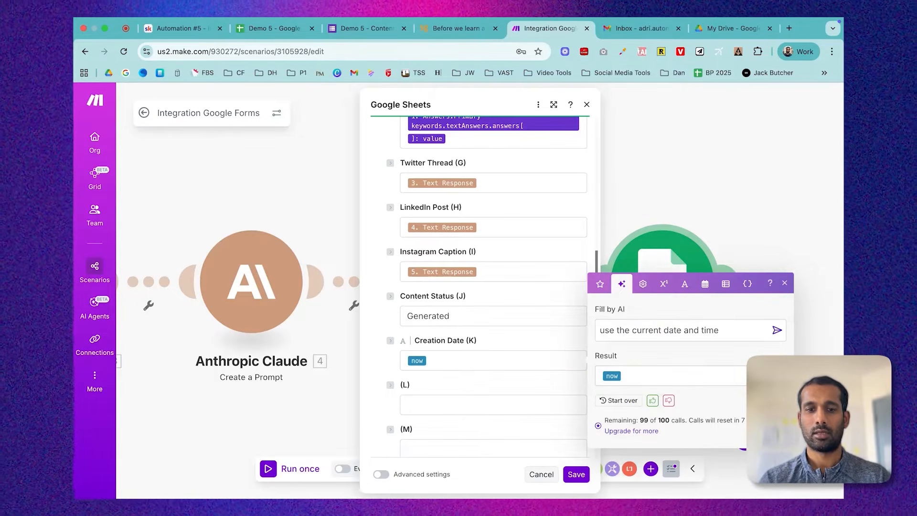
{"action": "left_click", "coordinate": [575, 473]}
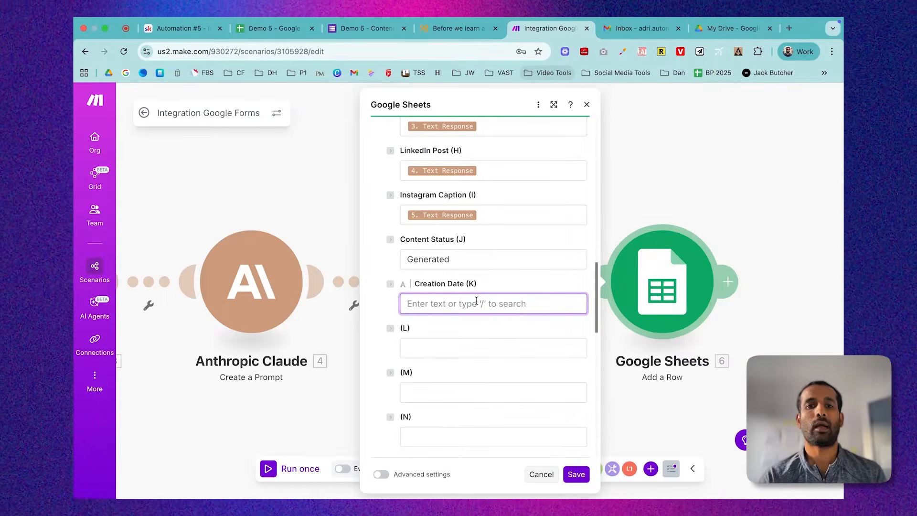
Step: Set Creation Date (K) to the built-in date and time variable now and save the Google Sheets module
{"action": "left_click", "coordinate": [476, 300]}
{"action": "scroll", "coordinate": [683, 240], "scroll_direction": "down", "scroll_amount": 10}
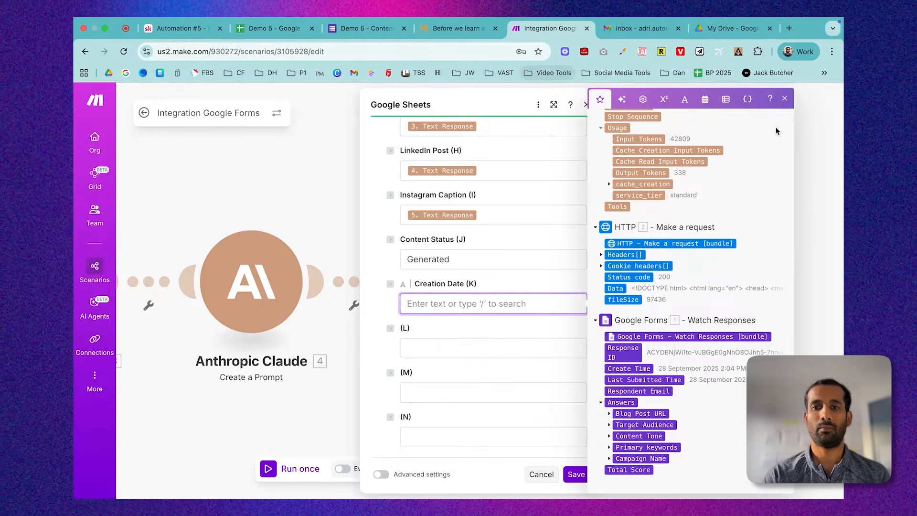
{"action": "left_click", "coordinate": [704, 101]}
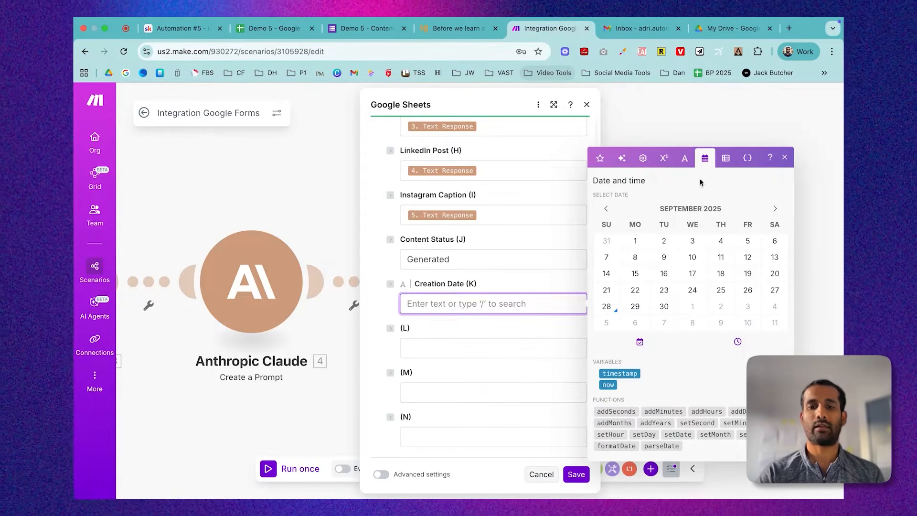
{"action": "left_click", "coordinate": [608, 384]}
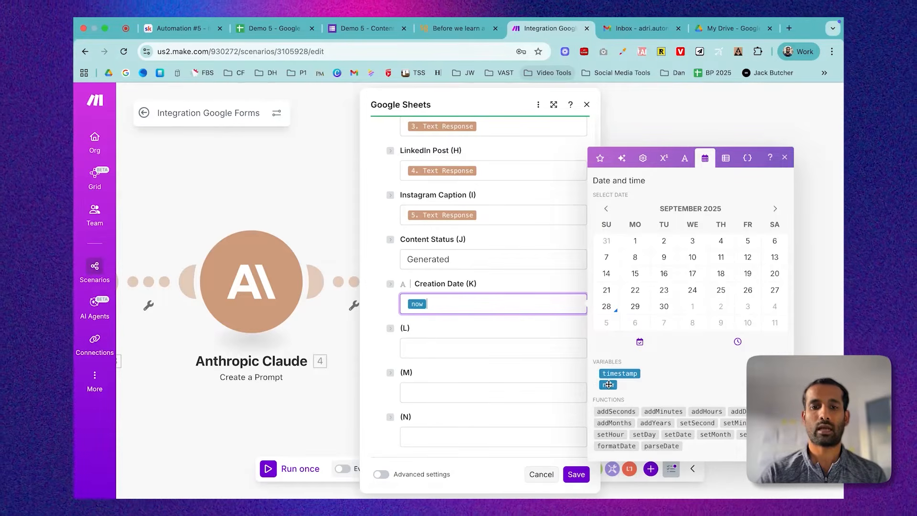
{"action": "left_click", "coordinate": [580, 472]}
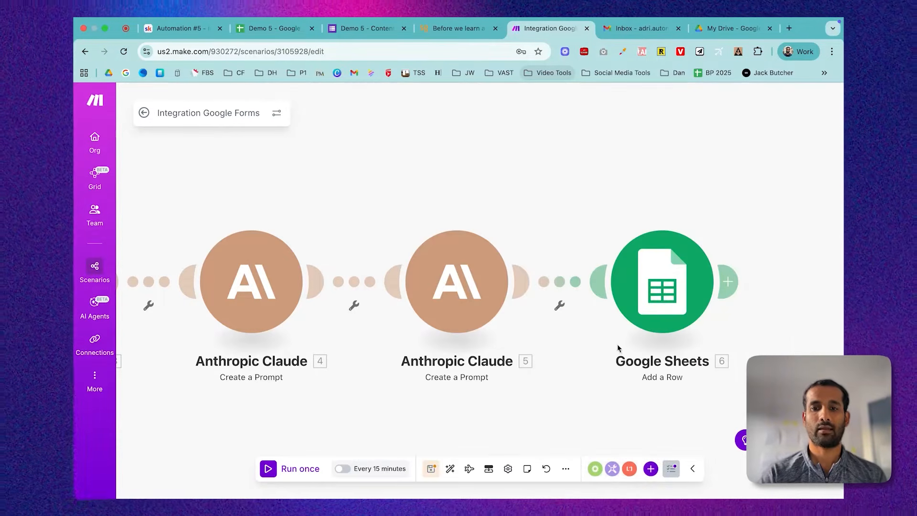
Step: Save the scenario and bring the whole module chain into view
{"action": "left_click", "coordinate": [433, 470]}
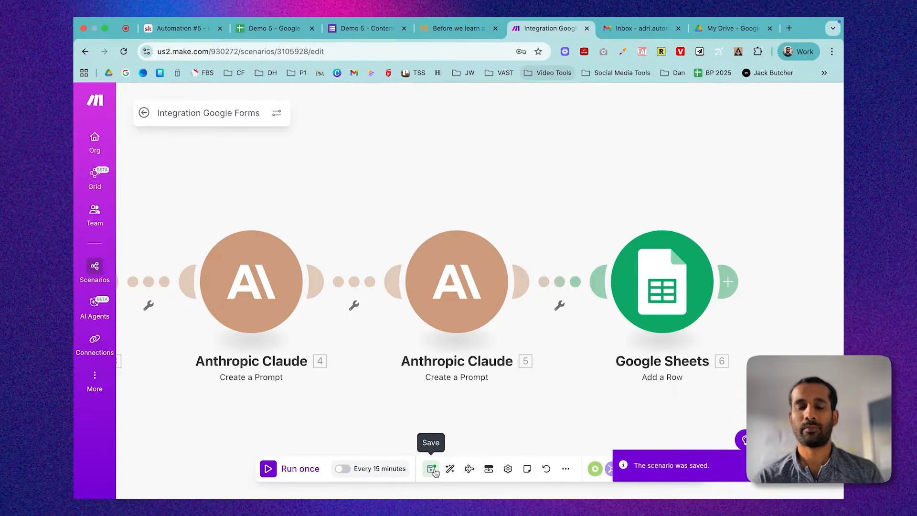
{"action": "scroll", "coordinate": [458, 223], "scroll_direction": "down", "scroll_amount": 5}
{"action": "left_click_drag", "start_coordinate": [398, 173], "coordinate": [509, 188]}
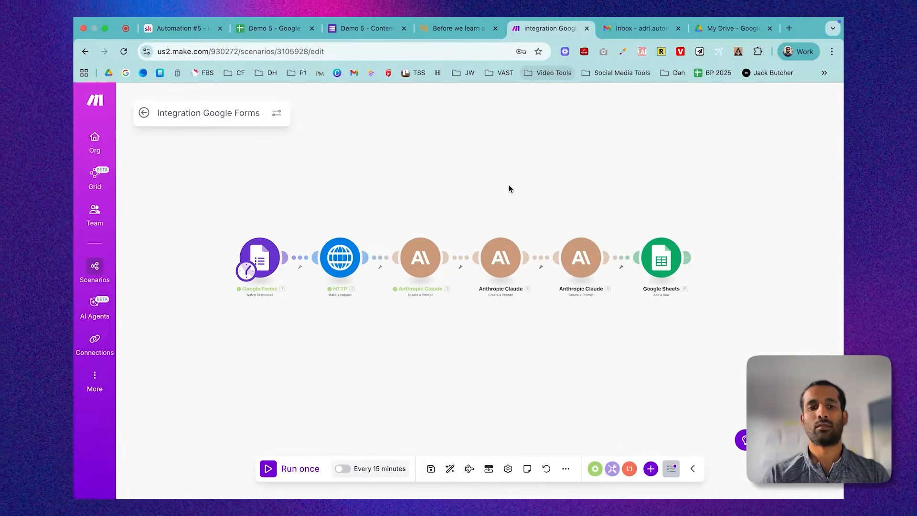
{"action": "left_click", "coordinate": [368, 31]}
{"action": "left_click", "coordinate": [370, 161]}
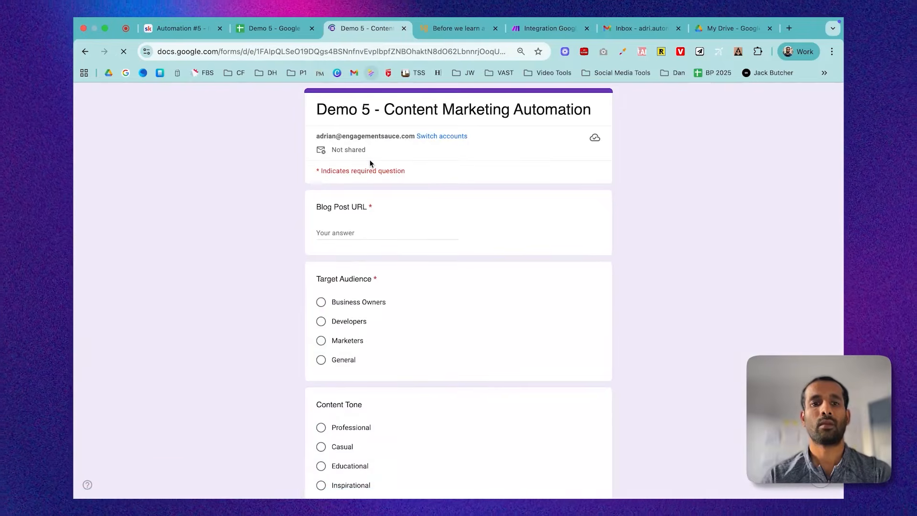
{"action": "left_click", "coordinate": [350, 233]}
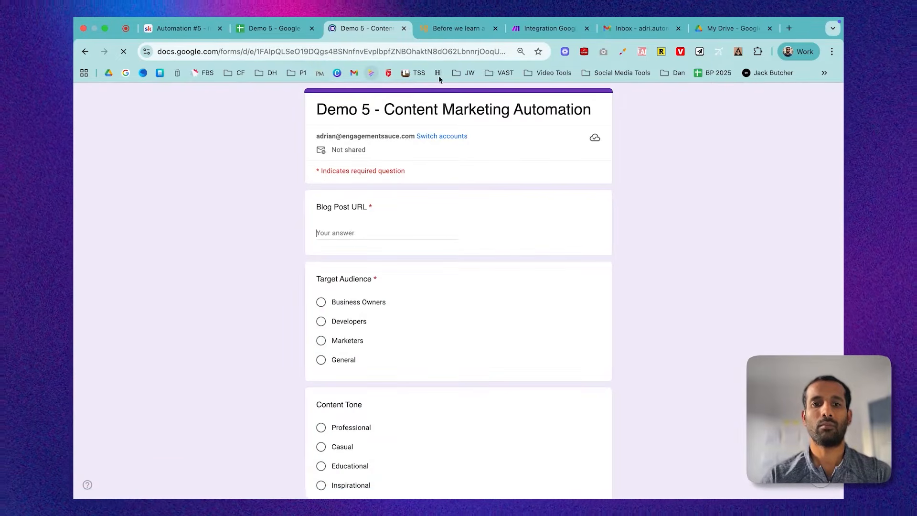
{"action": "left_click", "coordinate": [449, 37]}
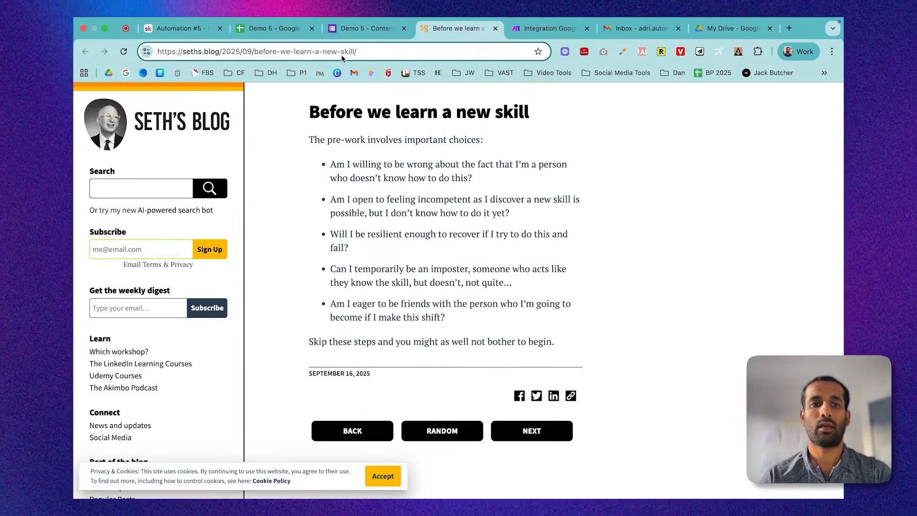
{"action": "left_click", "coordinate": [341, 53]}
{"action": "key", "text": "super+c"}
{"action": "left_click", "coordinate": [361, 30]}
{"action": "left_click", "coordinate": [358, 234]}
{"action": "key", "text": "super+v"}
{"action": "scroll", "coordinate": [367, 319], "scroll_direction": "down", "scroll_amount": 1}
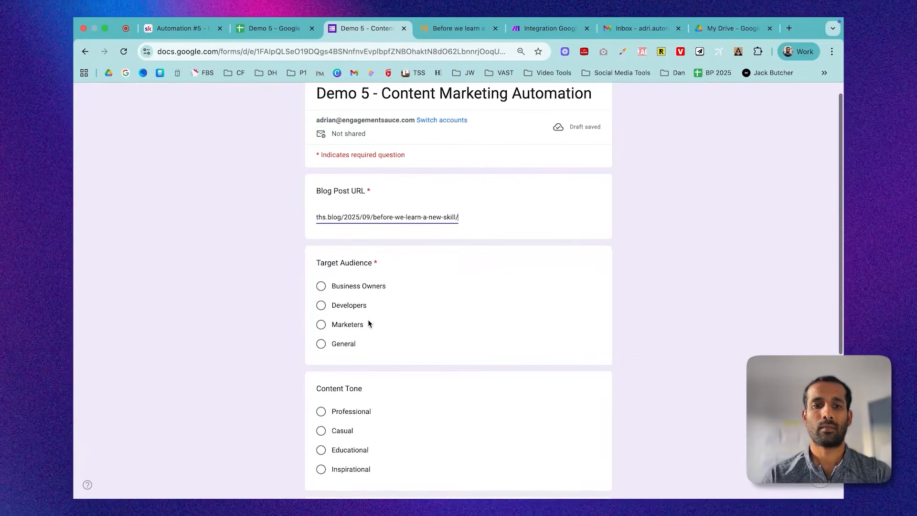
{"action": "left_click", "coordinate": [406, 299]}
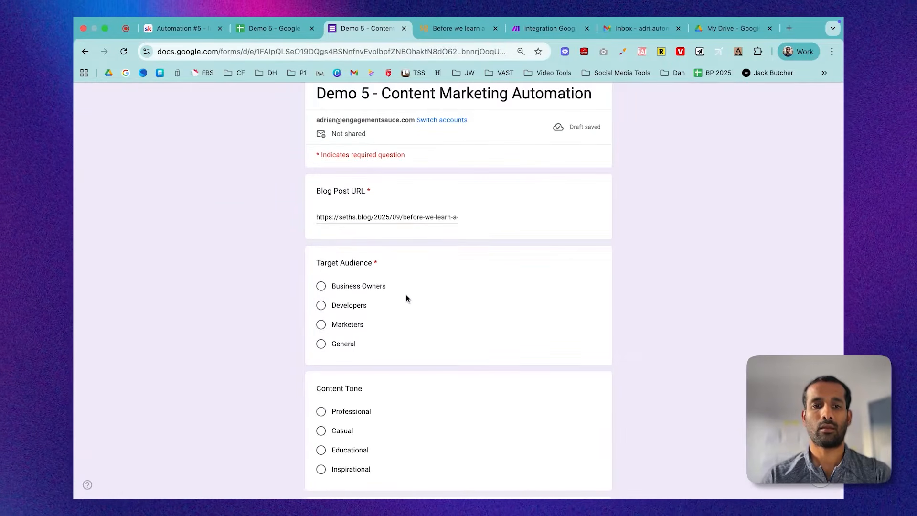
Step: Choose Business Owners as the target audience and Inspirational as the content tone
{"action": "left_click", "coordinate": [321, 285]}
{"action": "scroll", "coordinate": [390, 322], "scroll_direction": "down", "scroll_amount": 2}
{"action": "left_click", "coordinate": [321, 370]}
Step: Enter "marketing, upskill, learn a new skill" as the primary keywords and "AI Marketing Campaign" as the campaign name
{"action": "scroll", "coordinate": [396, 347], "scroll_direction": "down", "scroll_amount": 2}
{"action": "left_click", "coordinate": [340, 377]}
{"action": "type", "text": "marketin"}
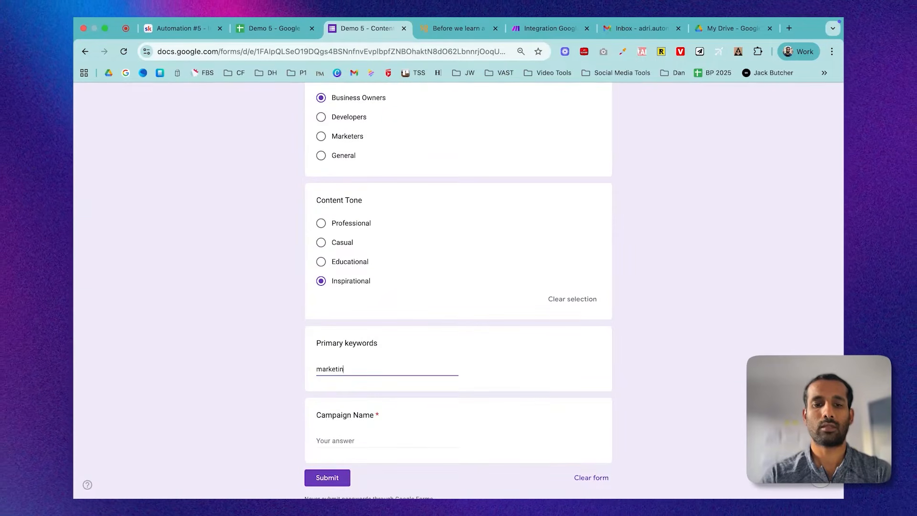
{"action": "type", "text": "g, upskill,"}
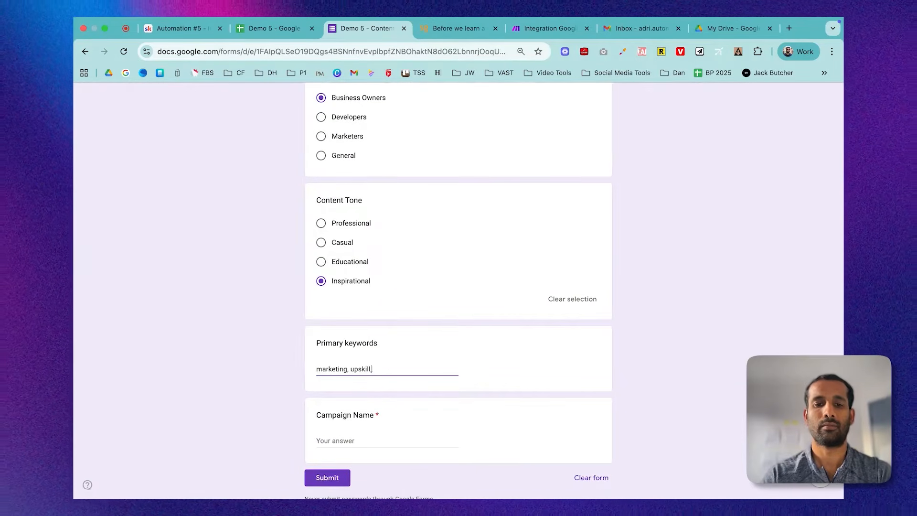
{"action": "type", "text": " learn a new skill"}
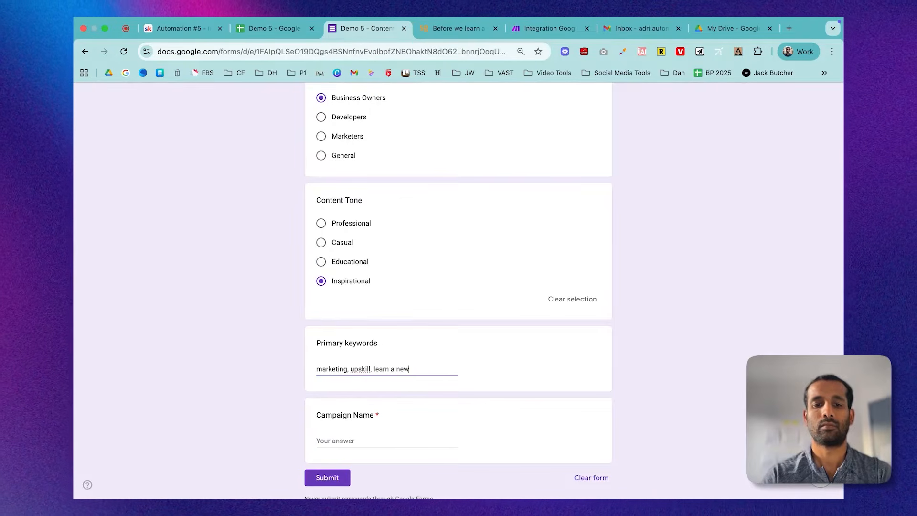
{"action": "left_click", "coordinate": [335, 441]}
{"action": "type", "text": "AI Marketing Campaign"}
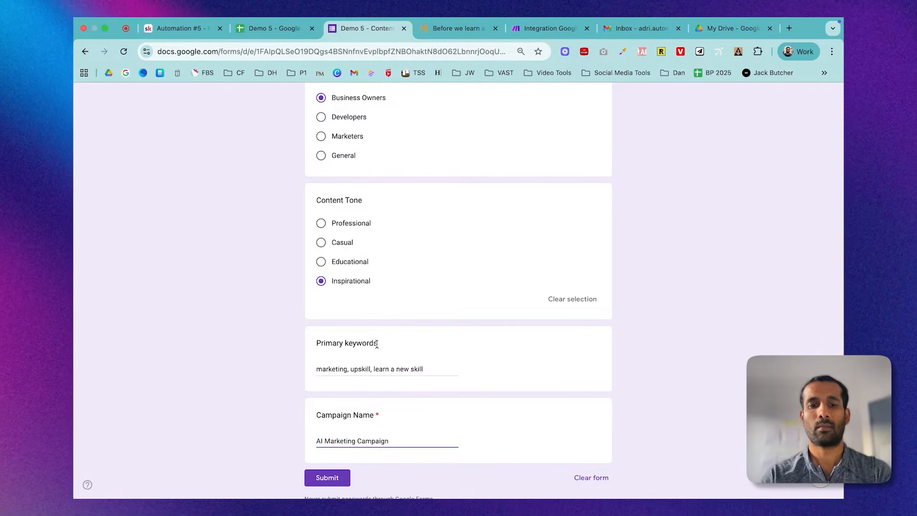
Step: Submit the Demo 5 form response, check the Demo 5 spreadsheet, and run the Make scenario once
{"action": "left_click", "coordinate": [327, 478]}
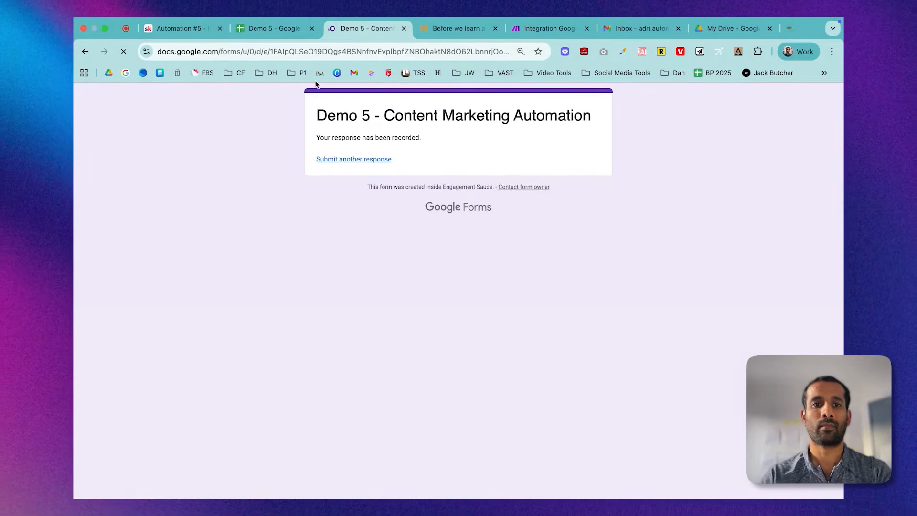
{"action": "left_click", "coordinate": [282, 33]}
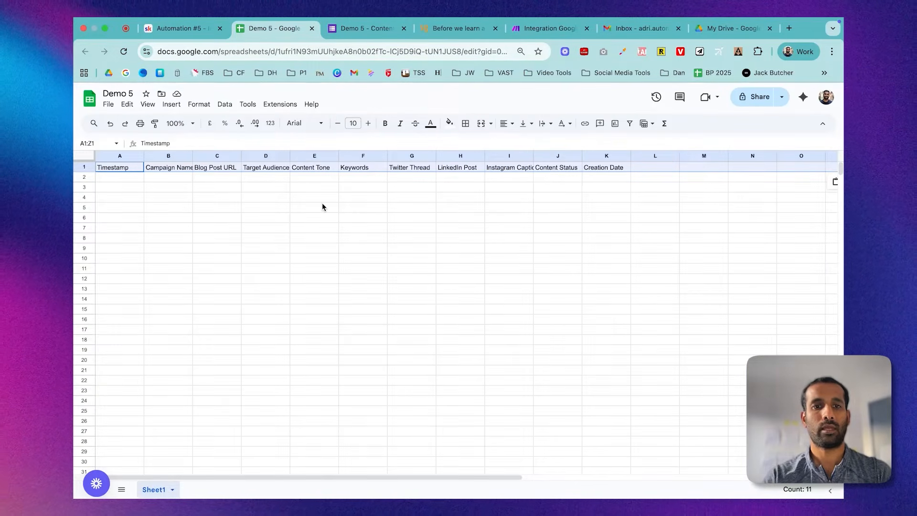
{"action": "left_click", "coordinate": [549, 29]}
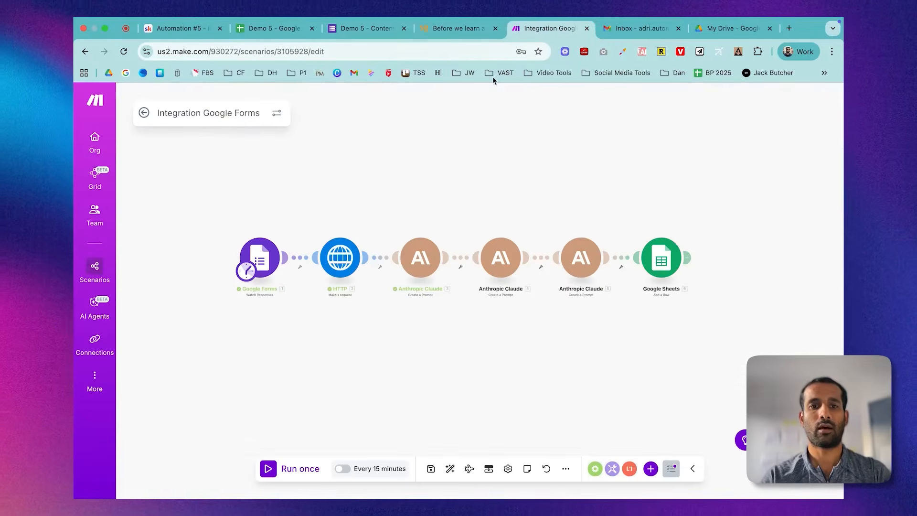
{"action": "left_click", "coordinate": [282, 472]}
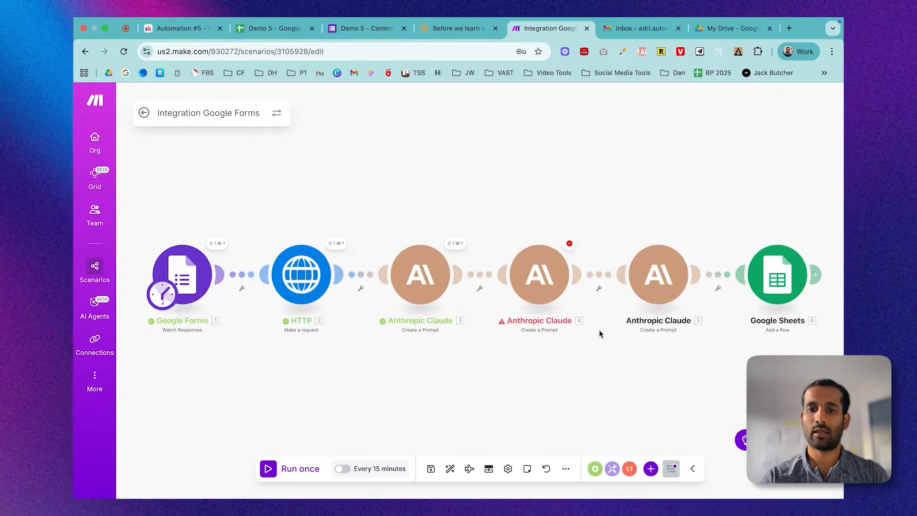
Step: Inspect the error on the second Anthropic Claude module and add an error handler that ignores all errors
{"action": "left_click", "coordinate": [570, 244]}
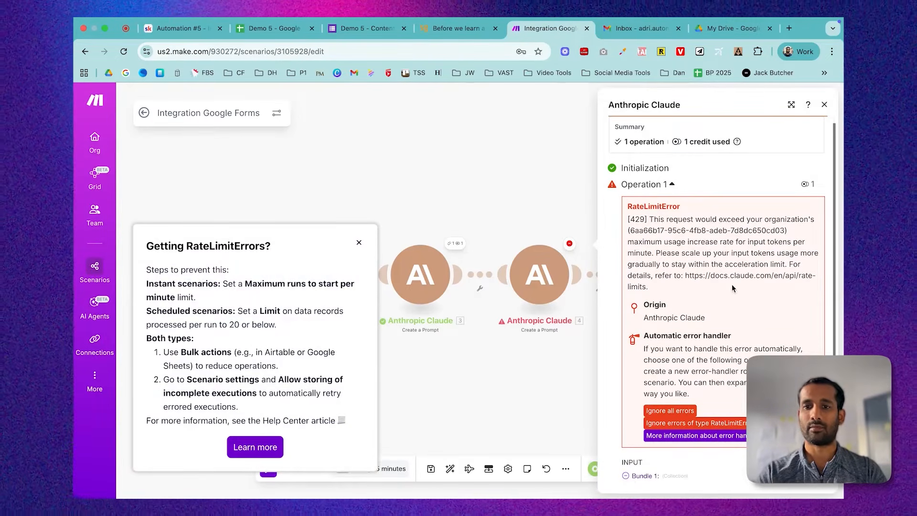
{"action": "scroll", "coordinate": [731, 289], "scroll_direction": "down", "scroll_amount": 1}
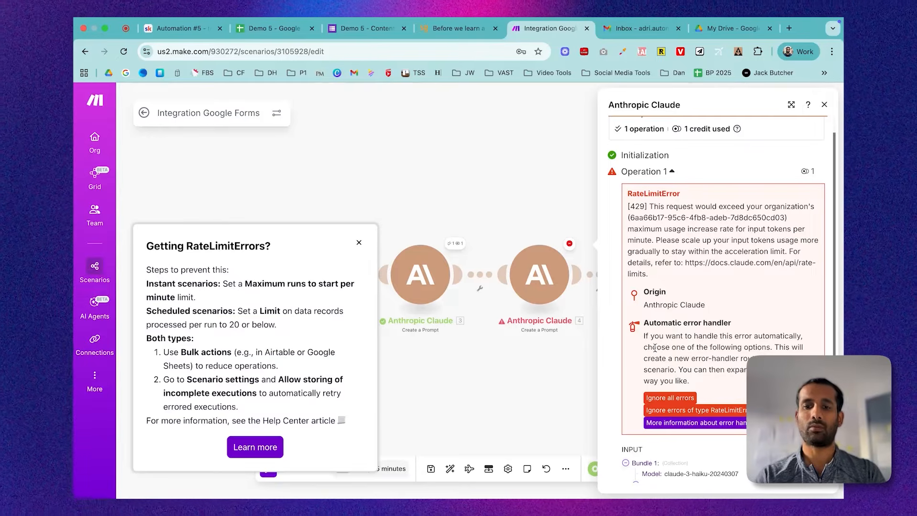
{"action": "left_click", "coordinate": [670, 399]}
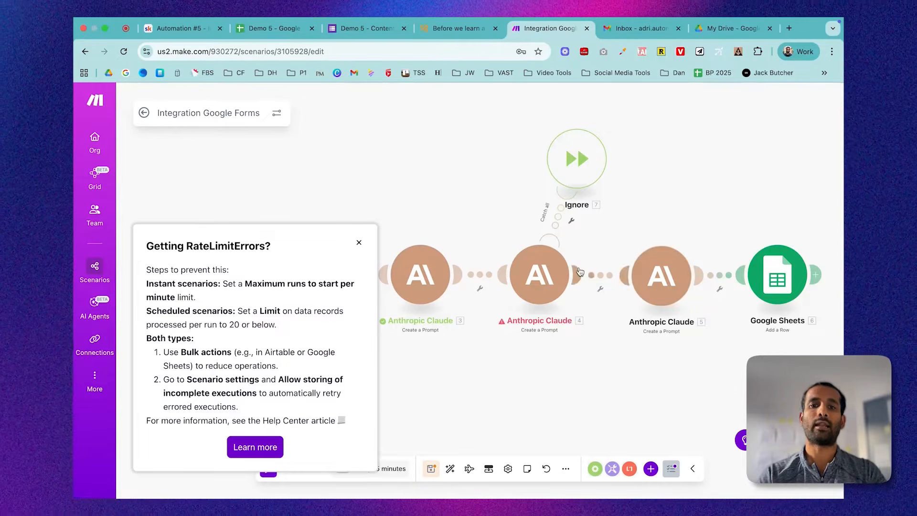
{"action": "left_click", "coordinate": [359, 242]}
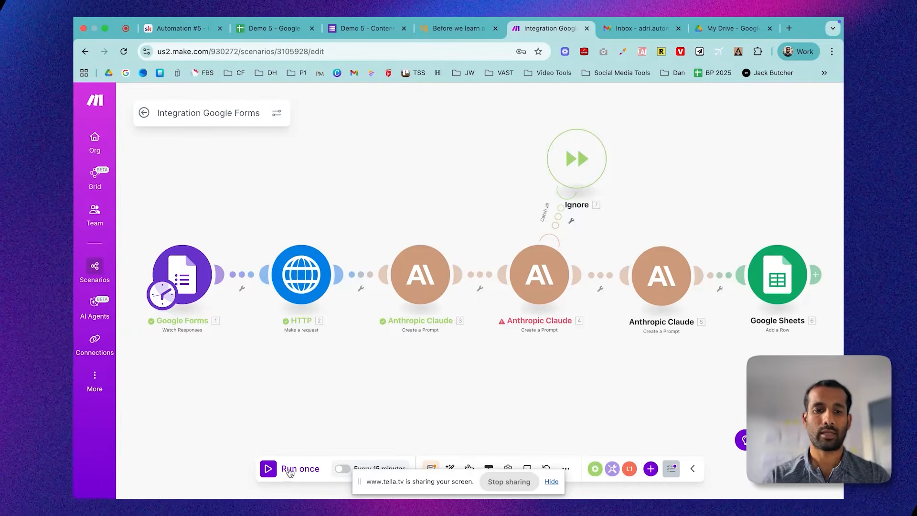
Step: Review the settings of the Twitter Claude module, save the scenario and run it once
{"action": "left_click", "coordinate": [420, 287]}
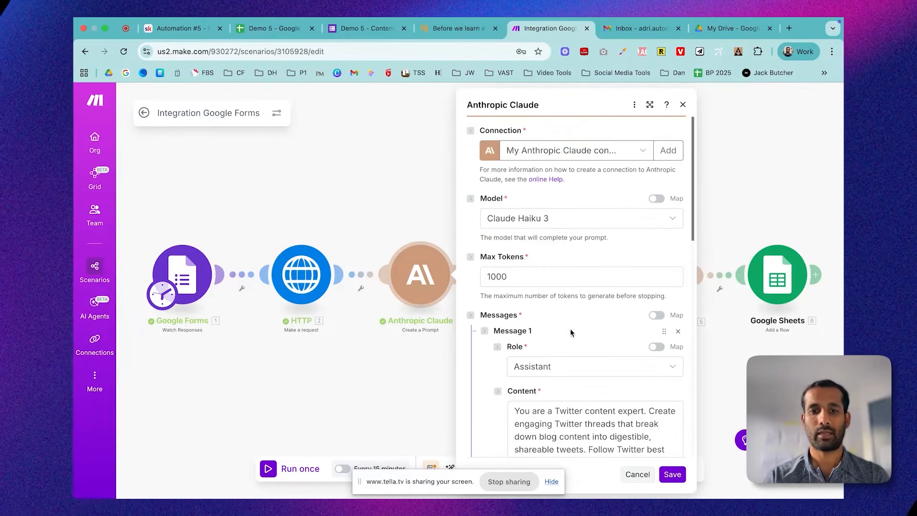
{"action": "scroll", "coordinate": [571, 334], "scroll_direction": "down", "scroll_amount": 2}
{"action": "scroll", "coordinate": [571, 333], "scroll_direction": "down", "scroll_amount": 1}
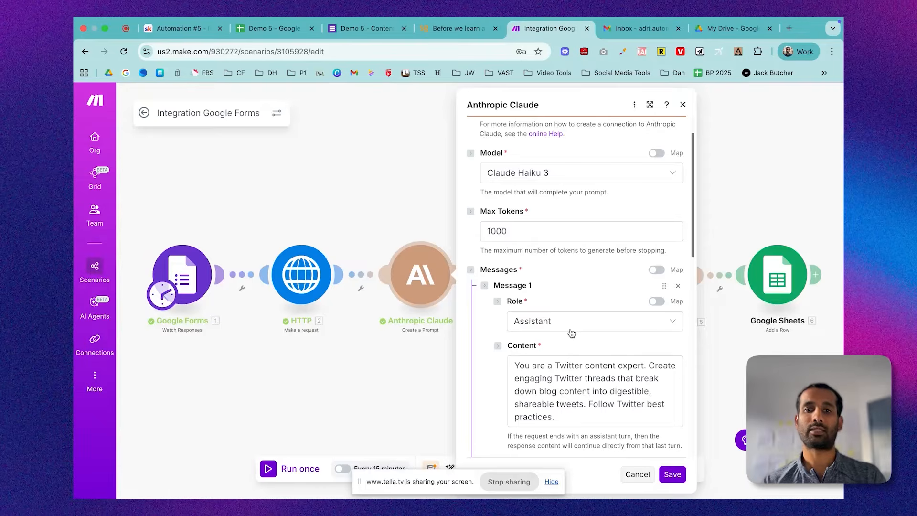
{"action": "left_click", "coordinate": [672, 474]}
{"action": "left_click", "coordinate": [431, 468]}
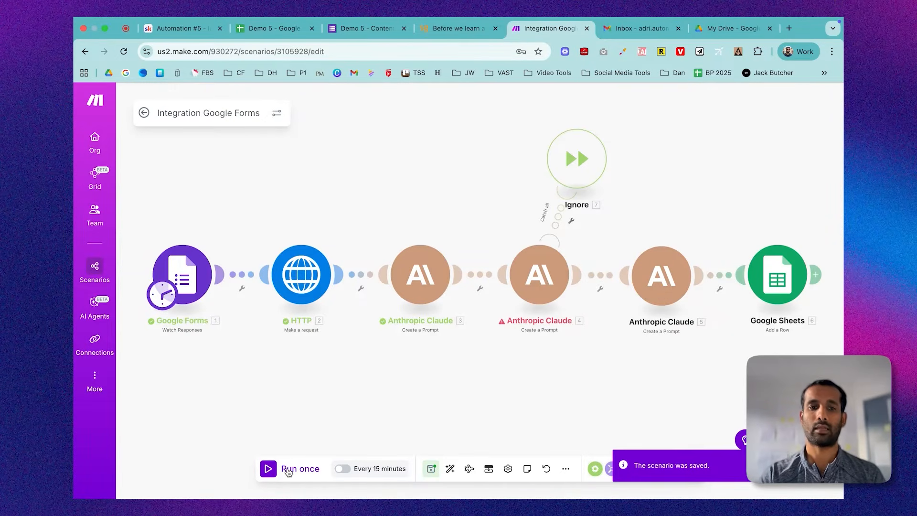
{"action": "left_click", "coordinate": [288, 470]}
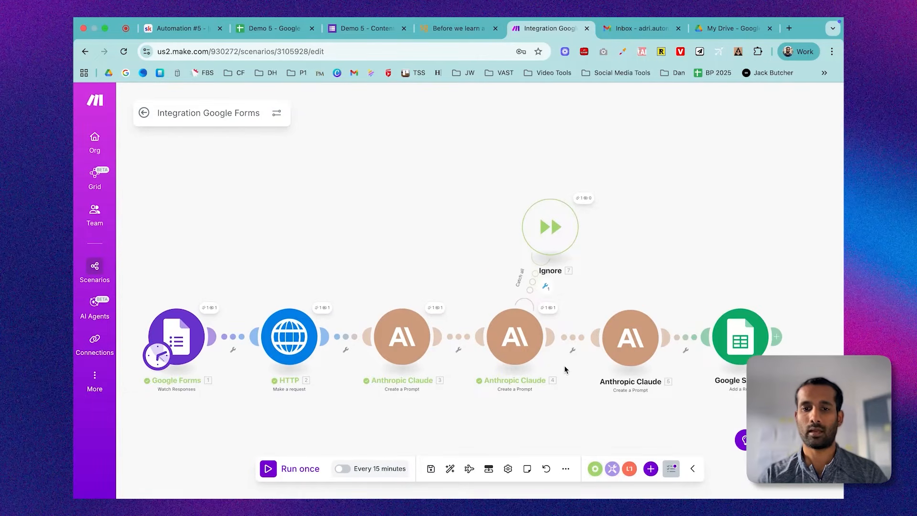
Step: Examine the run details of the Ignore route's filter and of the LinkedIn Claude module, including its handled error
{"action": "scroll", "coordinate": [564, 365], "scroll_direction": "up", "scroll_amount": 3}
{"action": "left_click", "coordinate": [534, 246]}
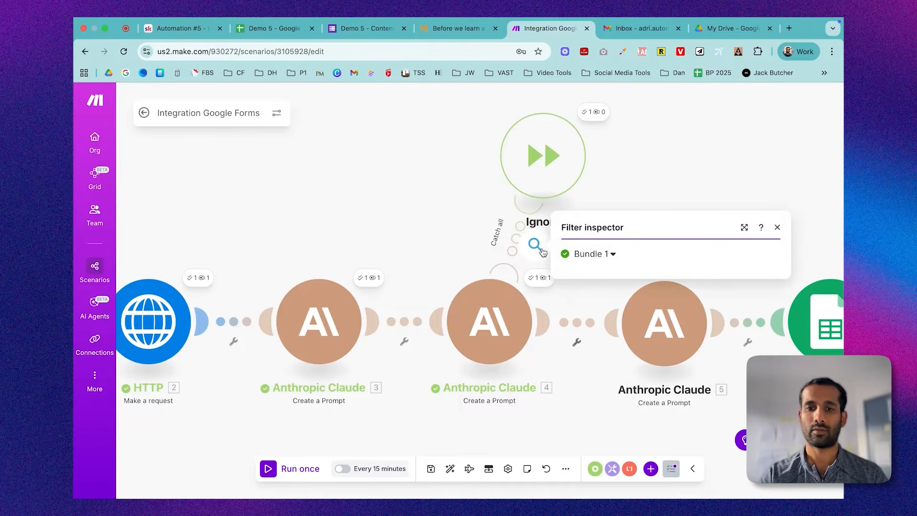
{"action": "left_click", "coordinate": [554, 199]}
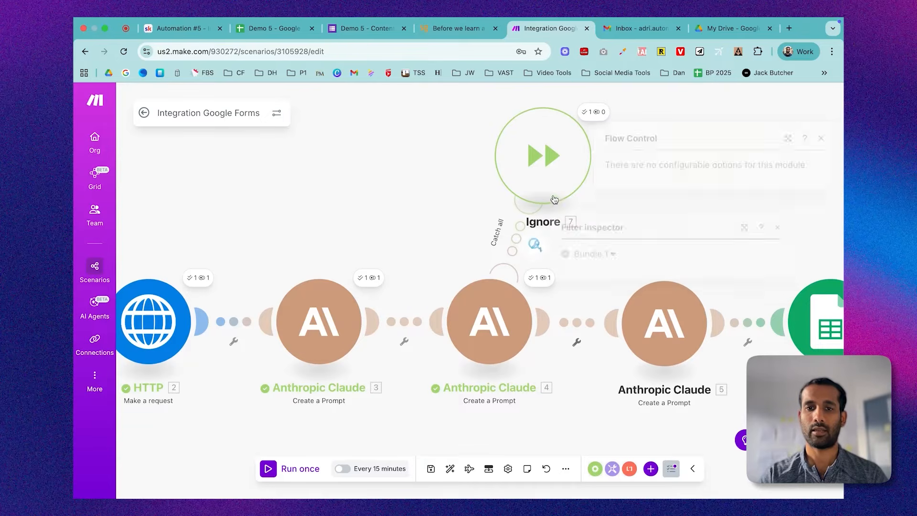
{"action": "left_click", "coordinate": [534, 244]}
{"action": "left_click", "coordinate": [537, 279]}
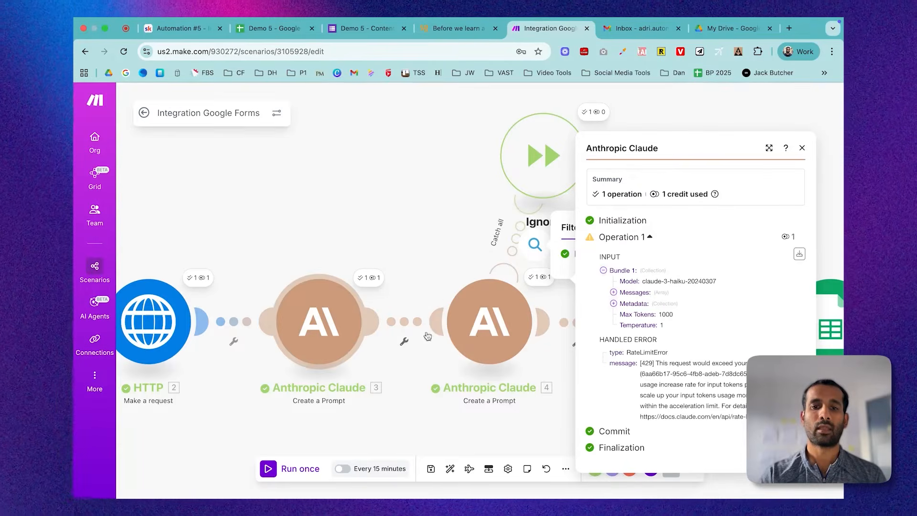
Step: Set Max Tokens to 5000 in the LinkedIn Claude module and save the scenario
{"action": "left_click", "coordinate": [500, 339]}
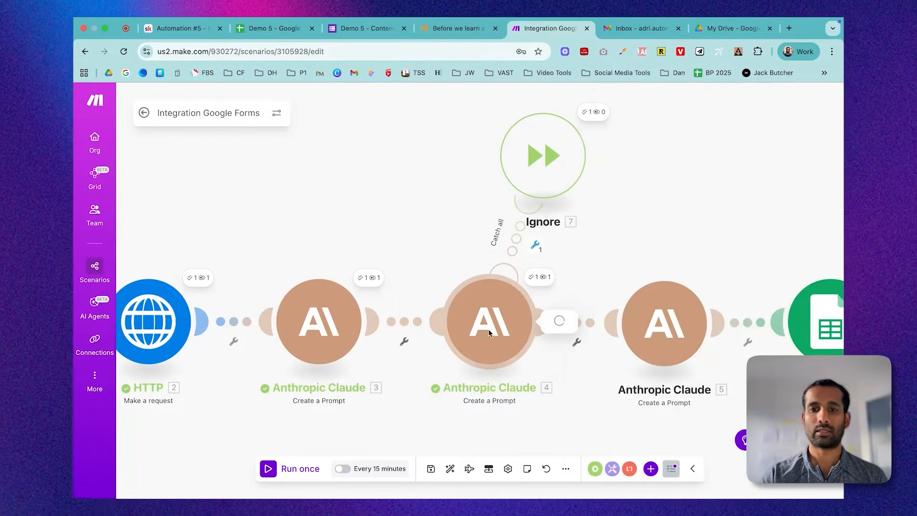
{"action": "left_click", "coordinate": [483, 327]}
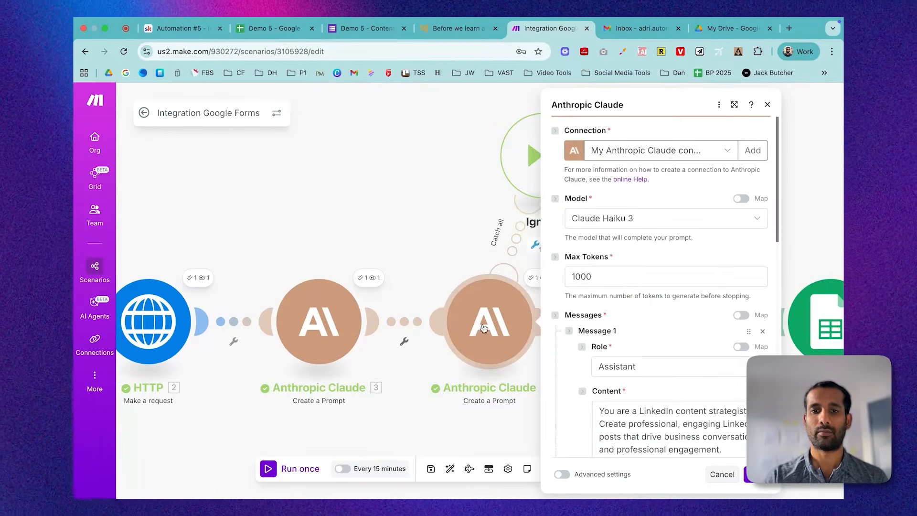
{"action": "left_click", "coordinate": [578, 278]}
{"action": "key", "text": "BackSpace"}
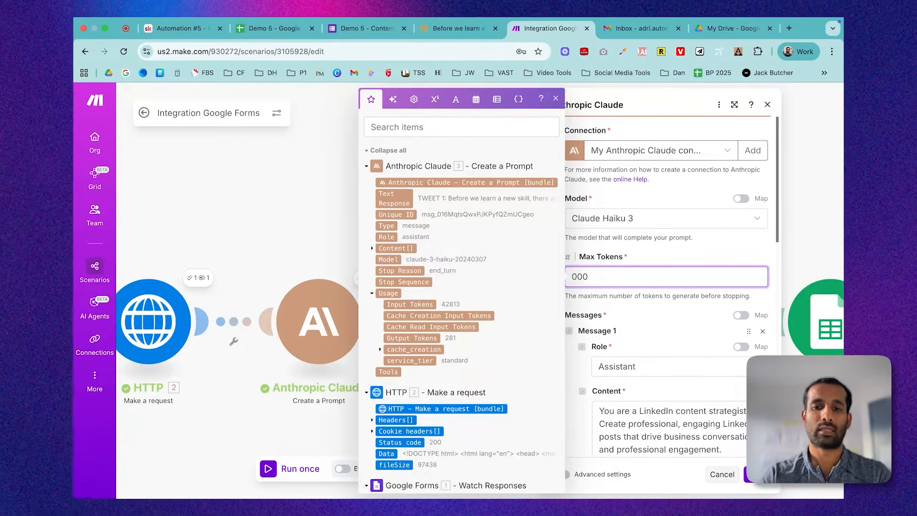
{"action": "type", "text": "5"}
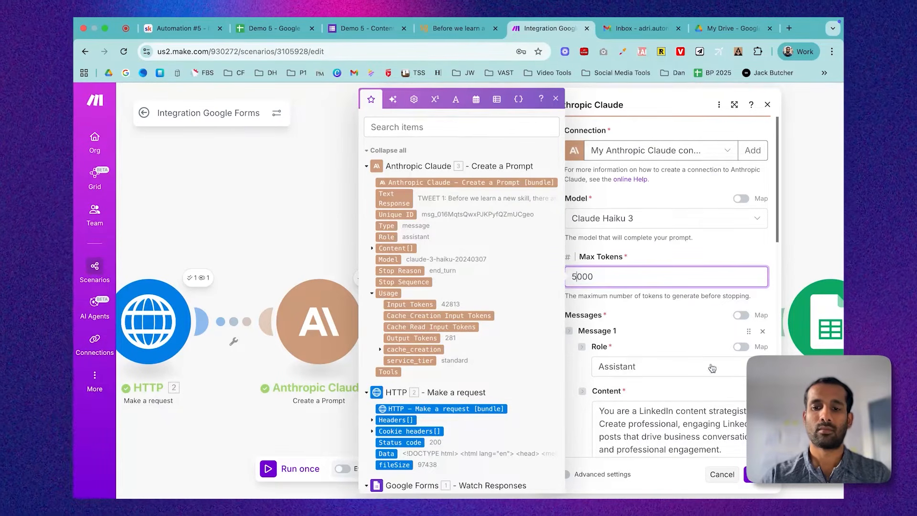
{"action": "left_click", "coordinate": [759, 474]}
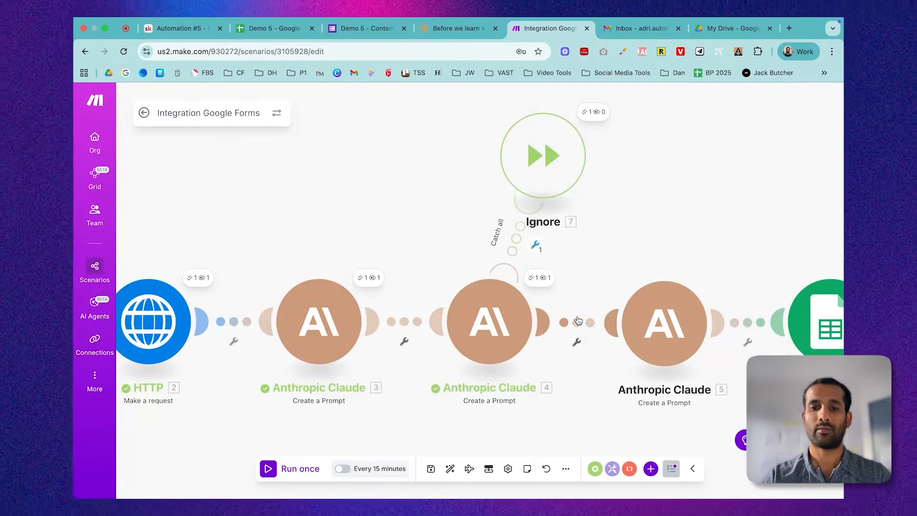
{"action": "left_click_drag", "start_coordinate": [420, 216], "coordinate": [537, 187]}
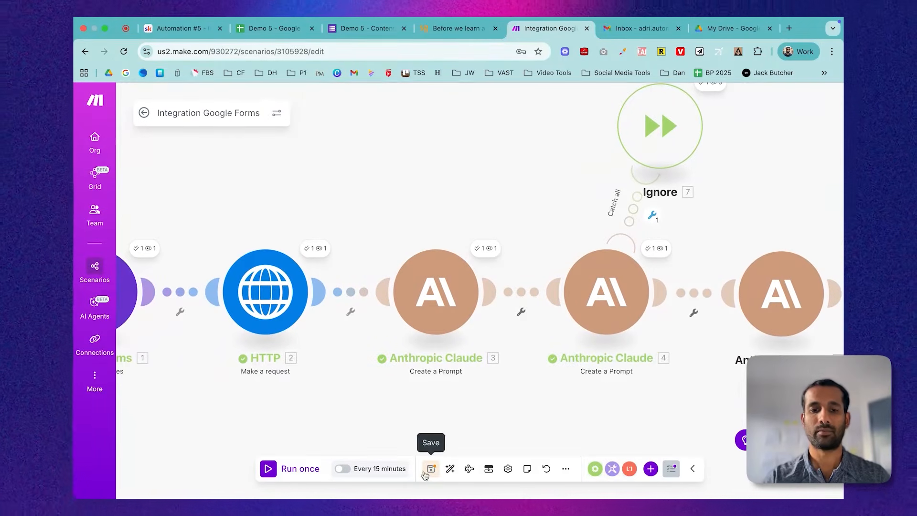
{"action": "left_click", "coordinate": [430, 469]}
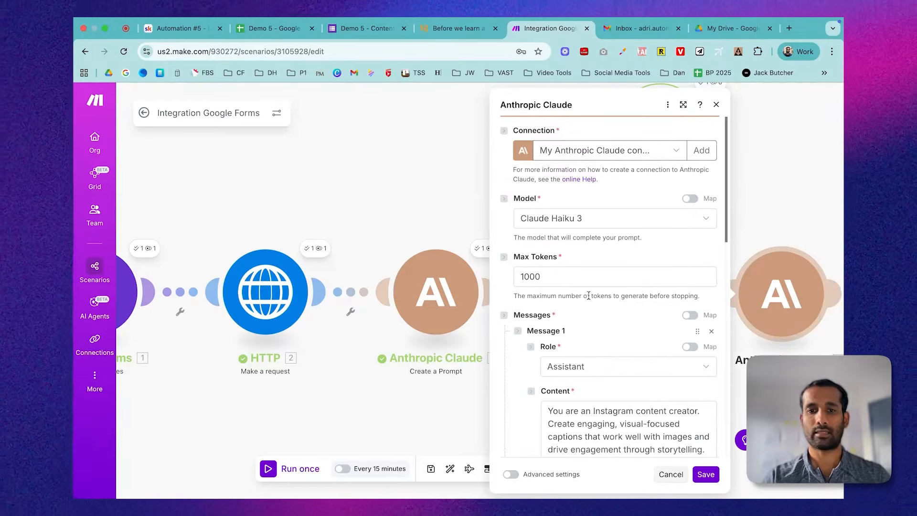
Step: Set Max Tokens to 5000 in the Instagram Claude module, save the scenario and run it once
{"action": "left_click", "coordinate": [525, 277]}
{"action": "key", "text": "BackSpace"}
{"action": "type", "text": "5"}
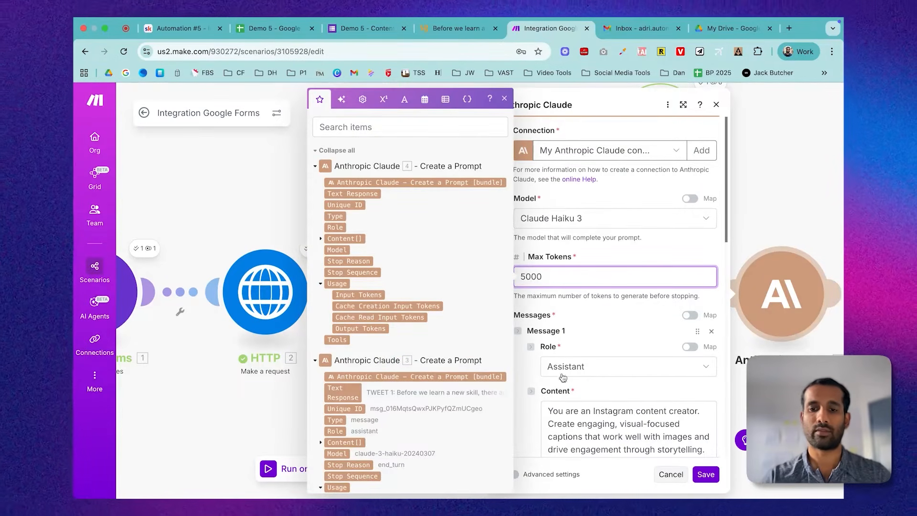
{"action": "left_click", "coordinate": [705, 474]}
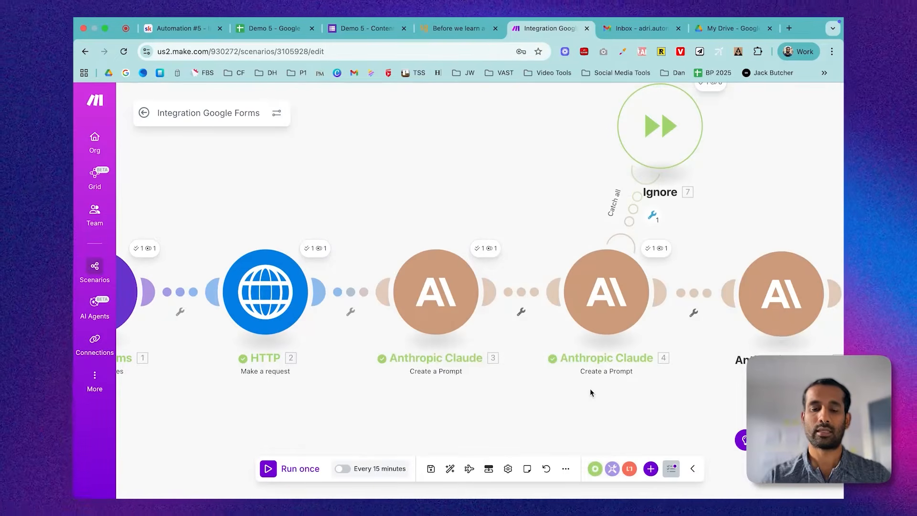
{"action": "left_click", "coordinate": [430, 469]}
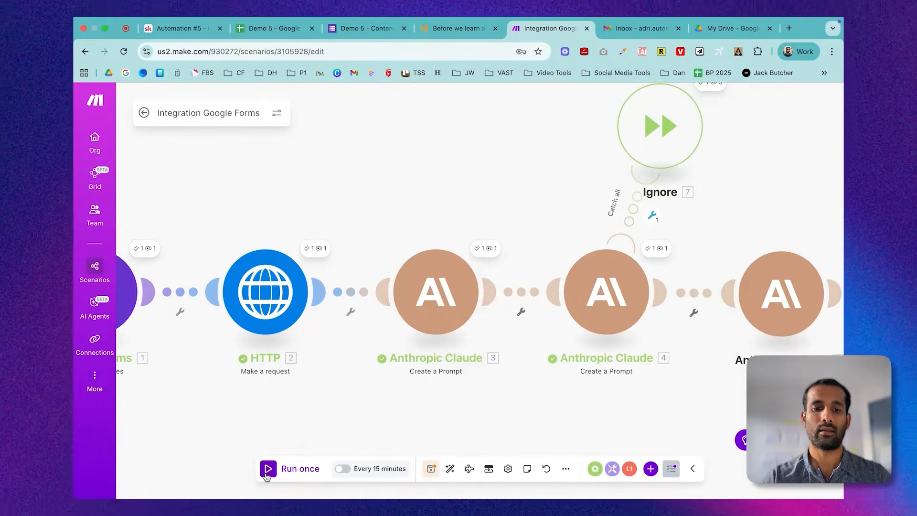
{"action": "left_click", "coordinate": [288, 470]}
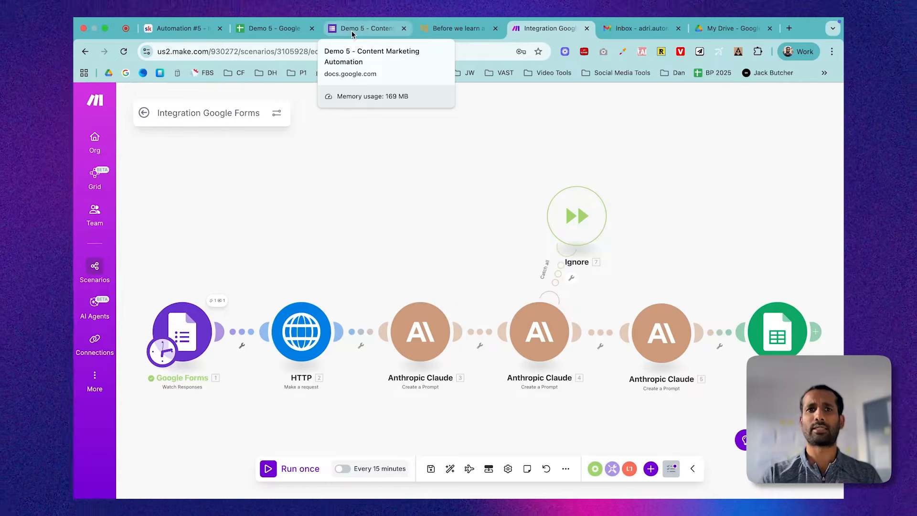
Step: Check the Max Tokens setting in the LinkedIn and Instagram Claude modules
{"action": "left_click", "coordinate": [549, 325]}
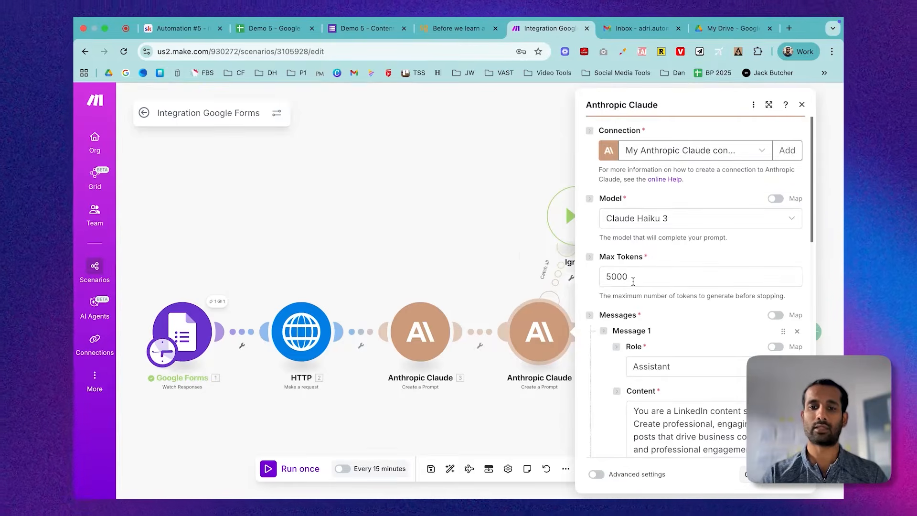
{"action": "key", "text": "Escape"}
{"action": "left_click", "coordinate": [667, 336]}
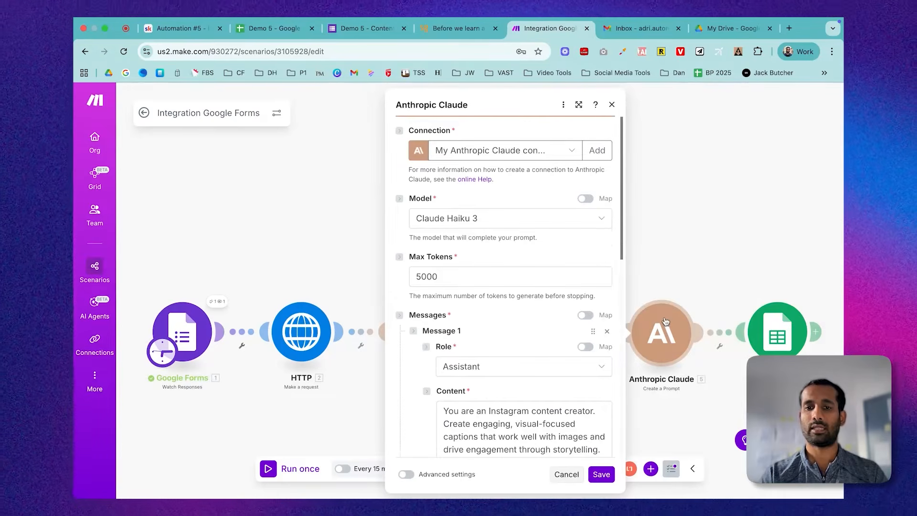
{"action": "left_click", "coordinate": [318, 219]}
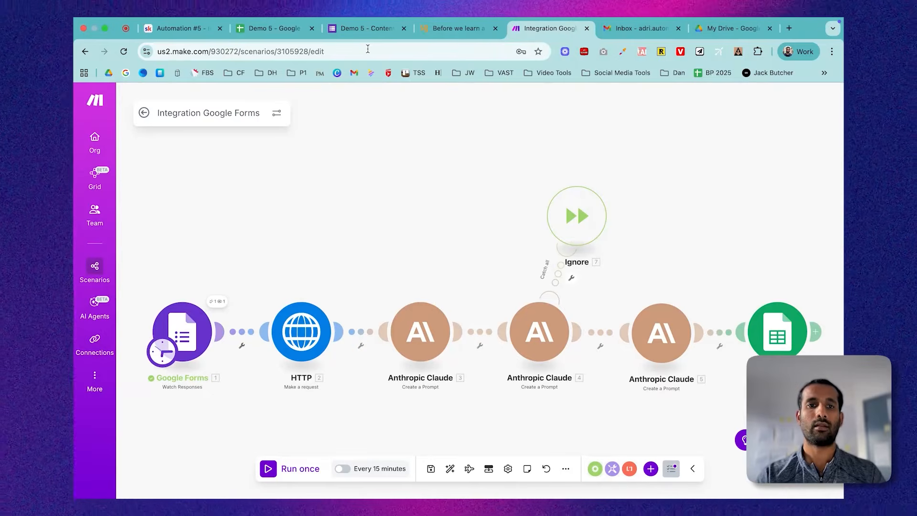
{"action": "left_click", "coordinate": [368, 29]}
{"action": "left_click", "coordinate": [446, 31]}
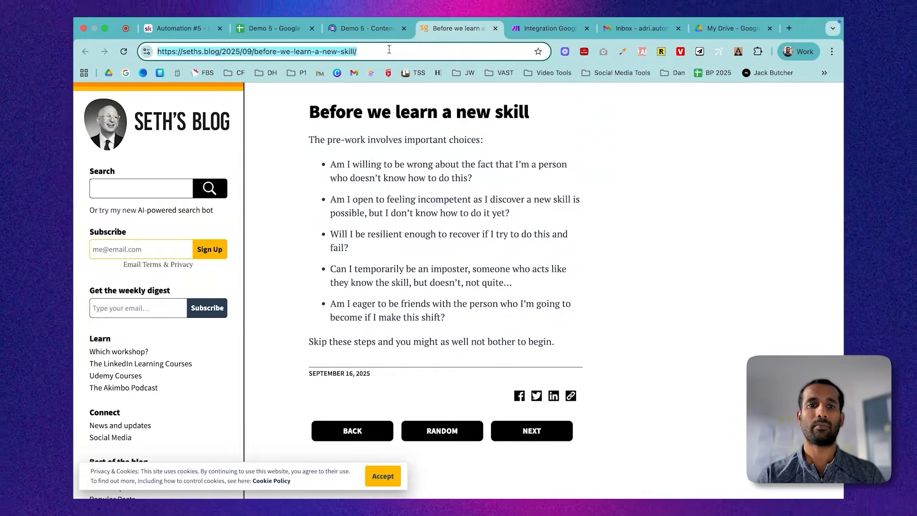
{"action": "left_click", "coordinate": [366, 28]}
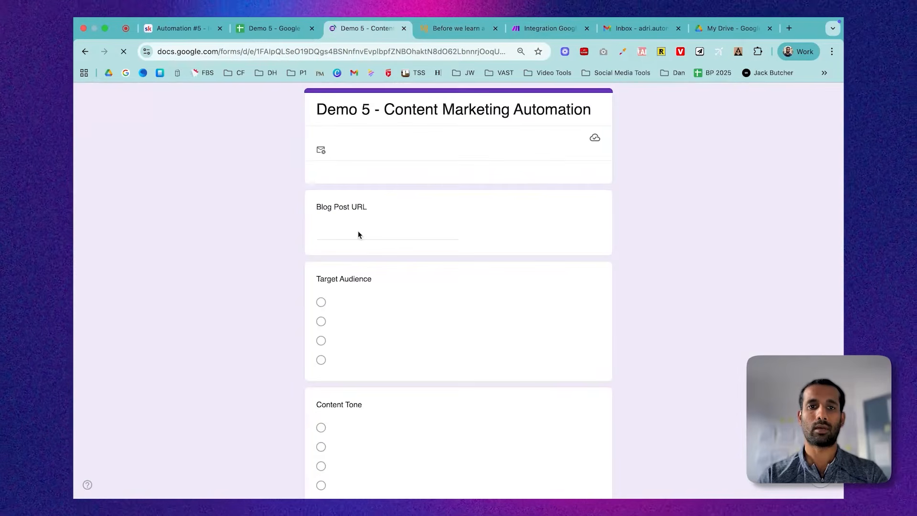
{"action": "left_click", "coordinate": [357, 232]}
{"action": "type", "text": "https://seths.blog/2024/09/before-we-learn-a-new-skill/"}
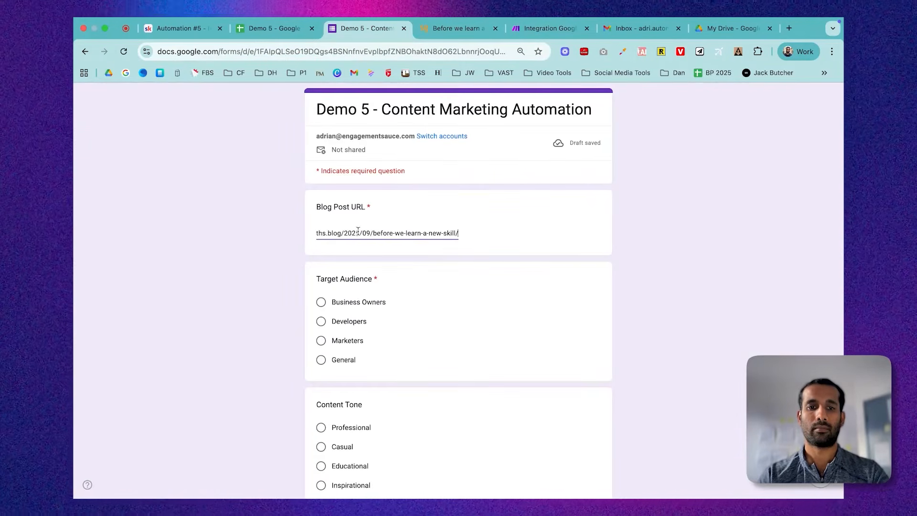
Step: Set the target audience to Business Owners and the content tone to Inspirational in the new response
{"action": "left_click", "coordinate": [326, 302]}
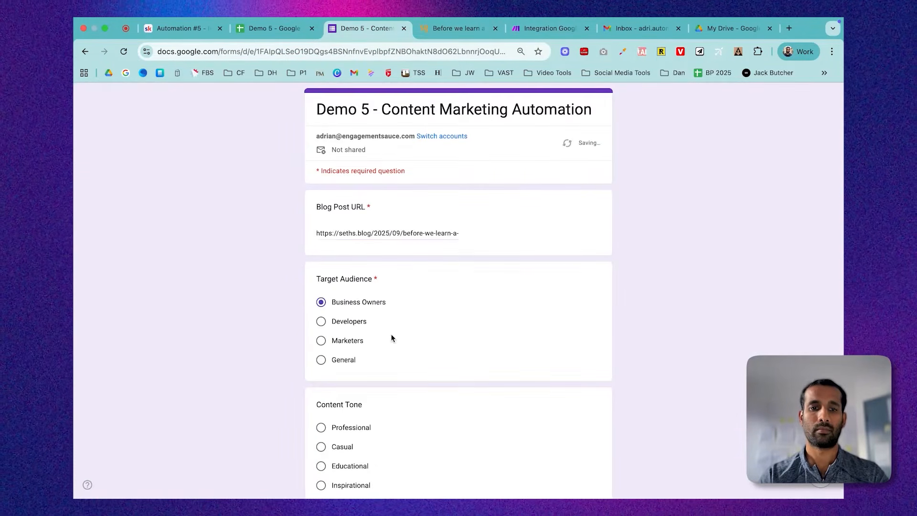
{"action": "scroll", "coordinate": [391, 338], "scroll_direction": "down", "scroll_amount": 5}
{"action": "left_click", "coordinate": [321, 282]}
Step: Enter the primary keywords "marketing, upskill, learning" and the campaign name "AI Marketing Sept 2025", and submit the form response
{"action": "left_click", "coordinate": [348, 371]}
{"action": "type", "text": "marke"}
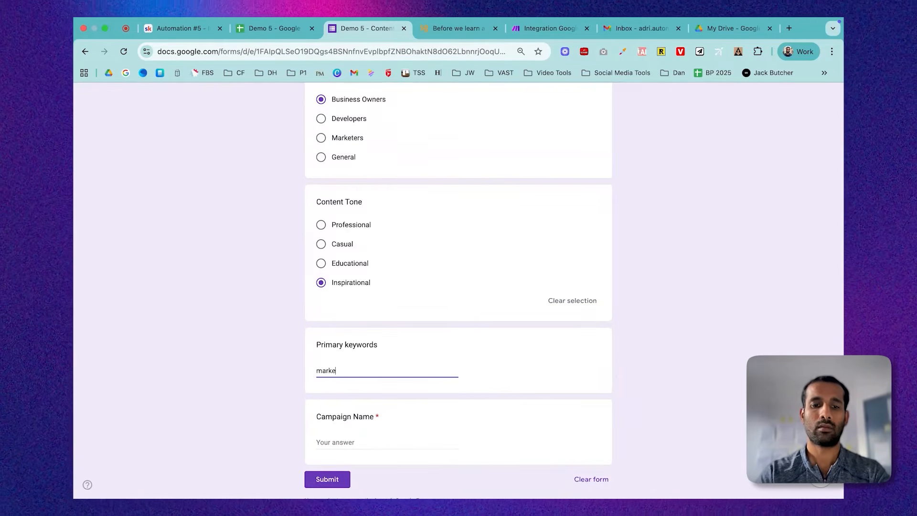
{"action": "type", "text": "ting, upskil"}
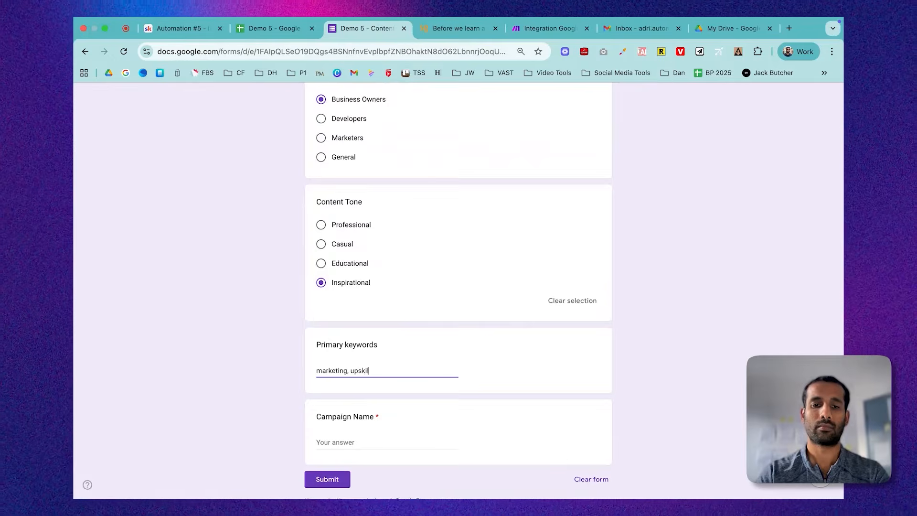
{"action": "type", "text": "l, learning"}
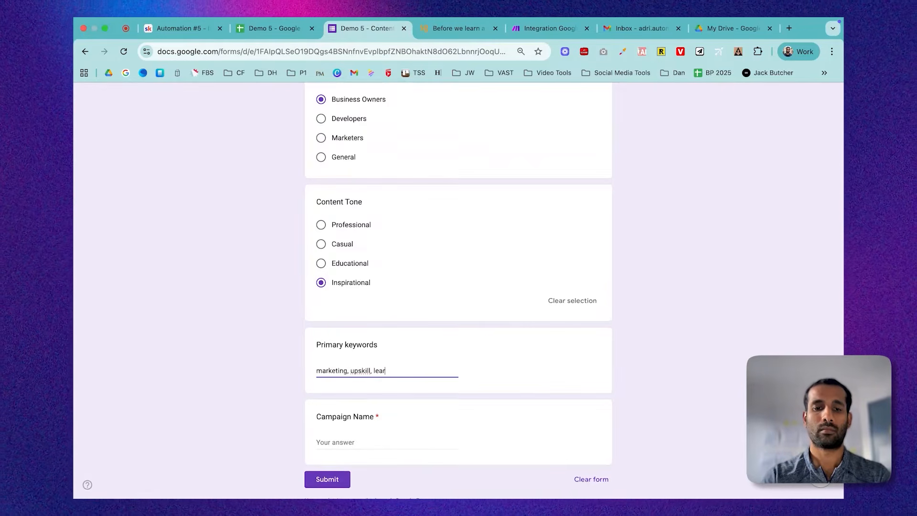
{"action": "left_click", "coordinate": [328, 438]}
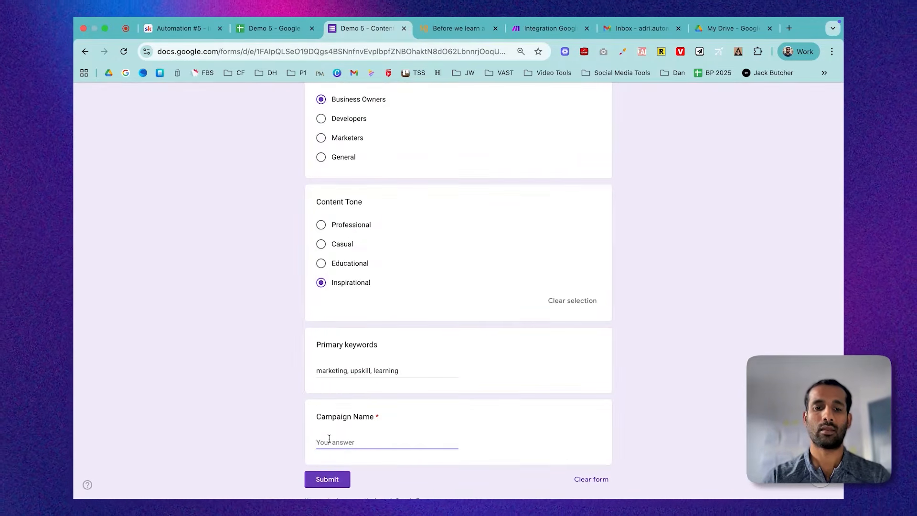
{"action": "type", "text": "AI Marketing Sept 2025"}
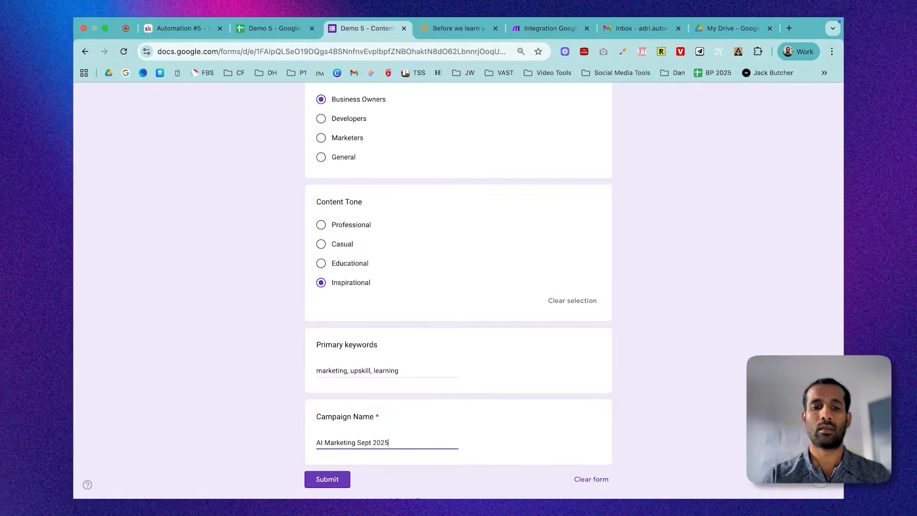
{"action": "left_click", "coordinate": [338, 480]}
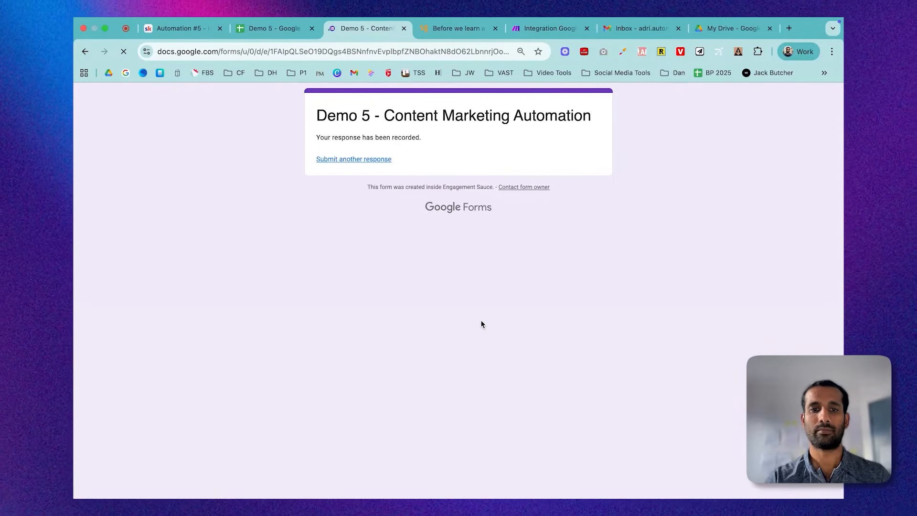
Step: Switch to the Make scenario, run it once and inspect the error-route filter and the LinkedIn Claude module's handled error
{"action": "left_click", "coordinate": [531, 26]}
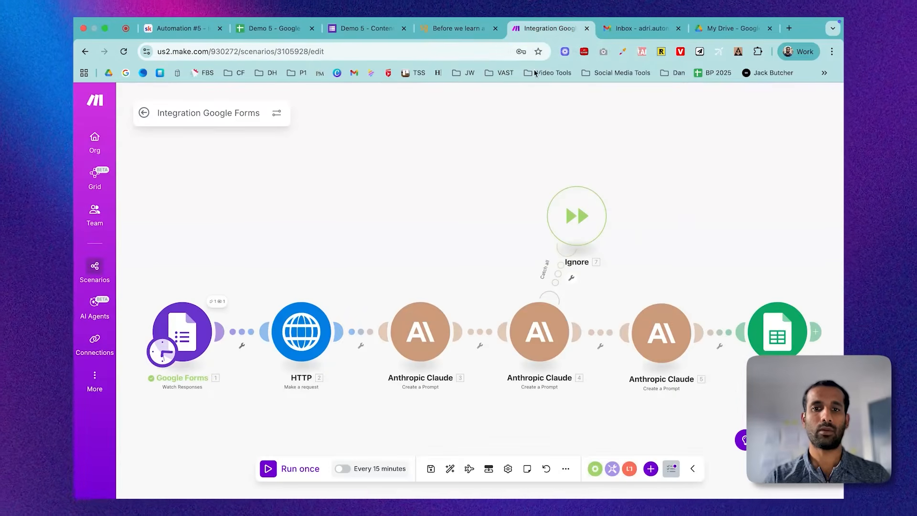
{"action": "left_click", "coordinate": [307, 470]}
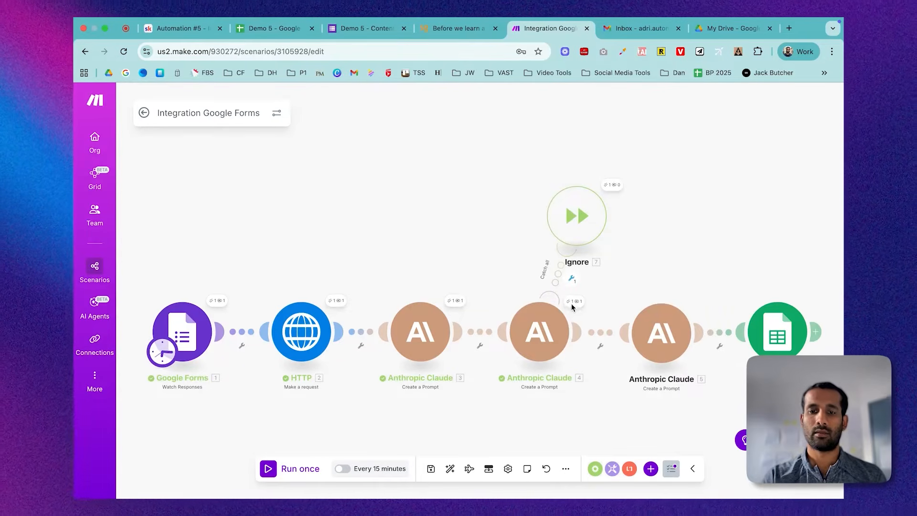
{"action": "left_click", "coordinate": [571, 278]}
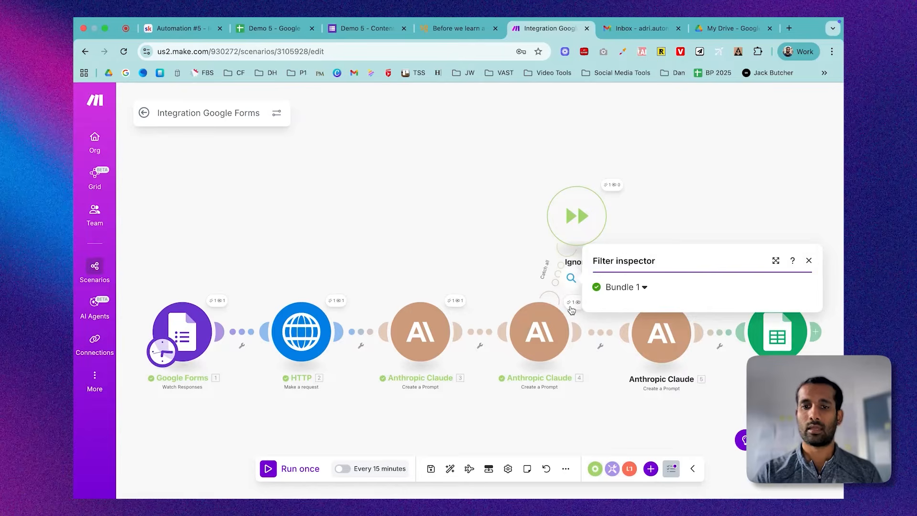
{"action": "left_click", "coordinate": [572, 303]}
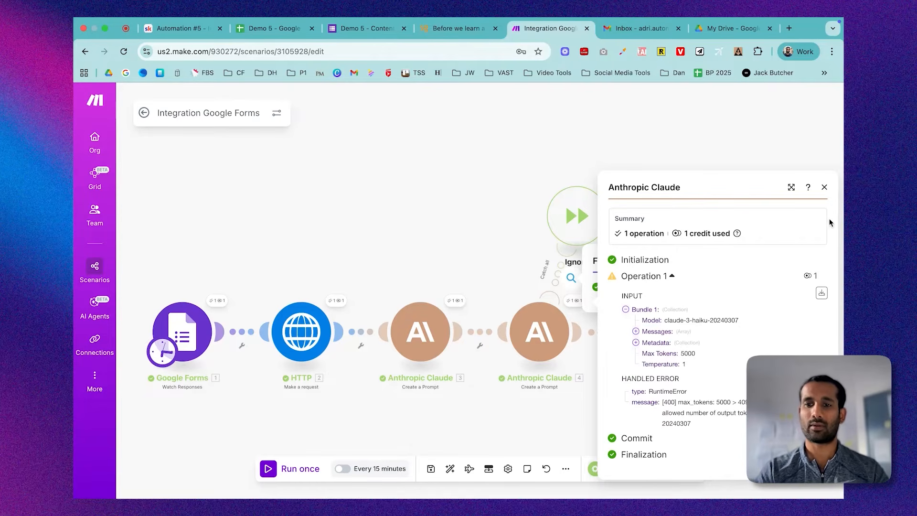
{"action": "left_click", "coordinate": [824, 188]}
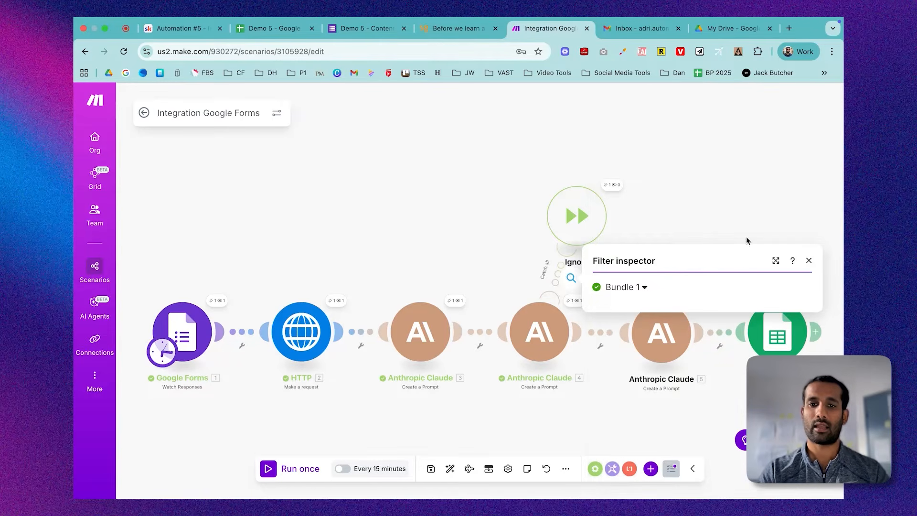
{"action": "left_click", "coordinate": [810, 261]}
Step: Set Max Tokens to 4000 in the LinkedIn Claude module and save the scenario
{"action": "left_click", "coordinate": [550, 336]}
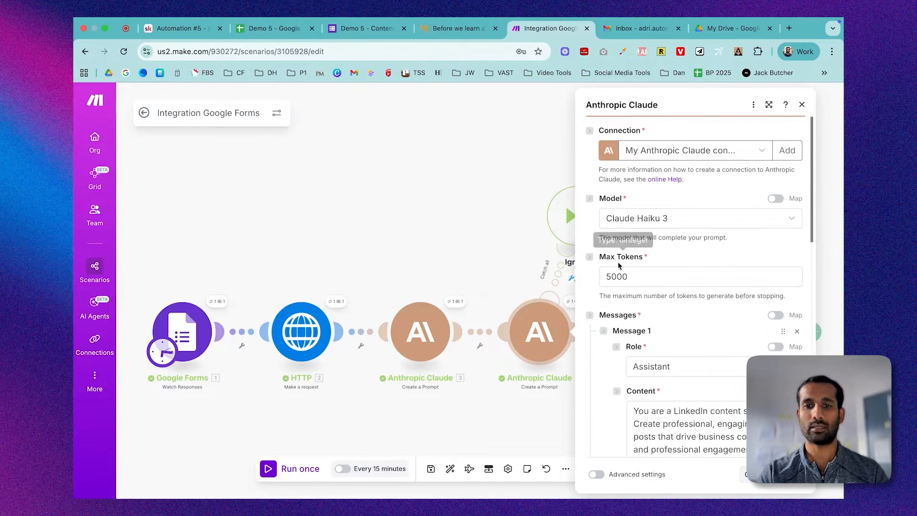
{"action": "double_click", "coordinate": [615, 276]}
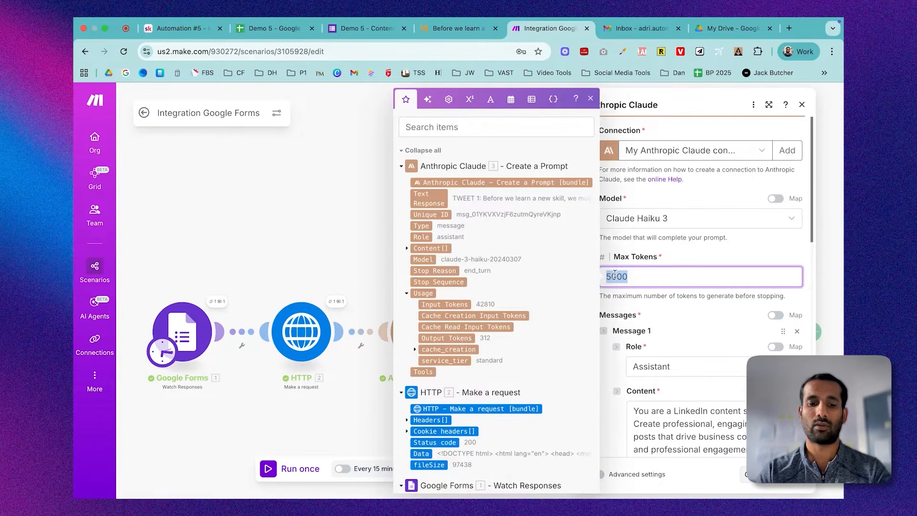
{"action": "type", "text": "4000"}
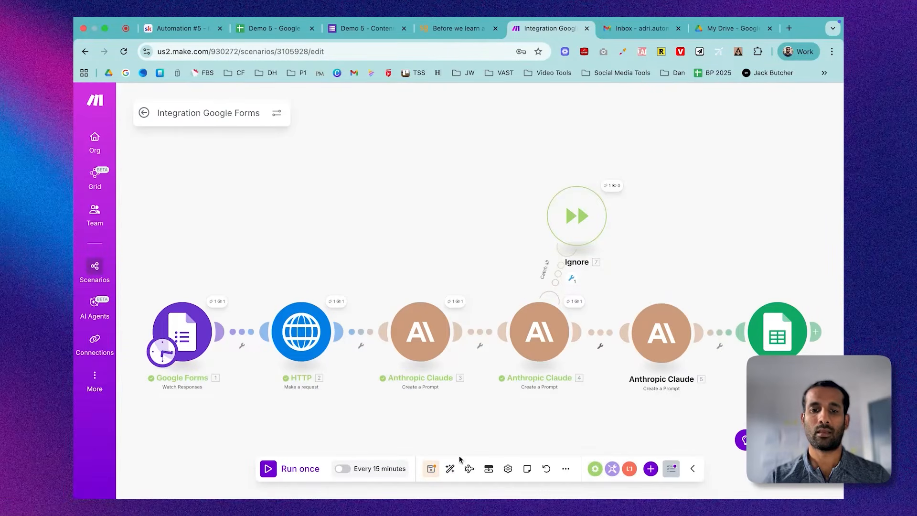
{"action": "left_click", "coordinate": [432, 469]}
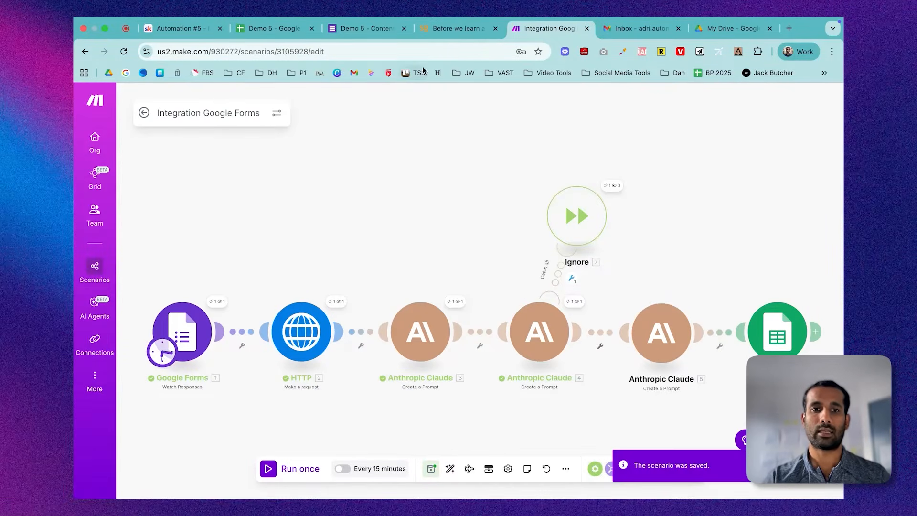
Step: Start another Demo 5 form response with the same blog post URL, target audience Business Owners and content tone Inspirational
{"action": "left_click", "coordinate": [366, 32]}
{"action": "left_click", "coordinate": [366, 159]}
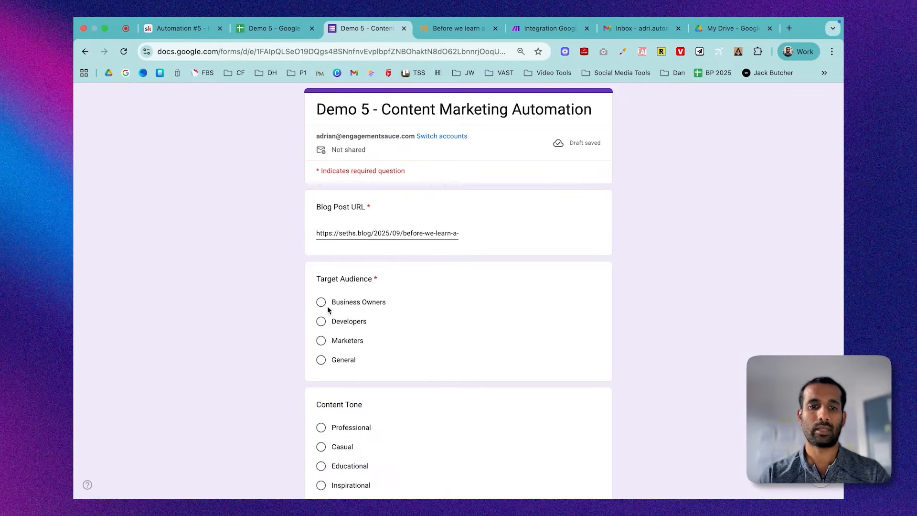
{"action": "left_click", "coordinate": [328, 304]}
{"action": "scroll", "coordinate": [440, 329], "scroll_direction": "down", "scroll_amount": 3}
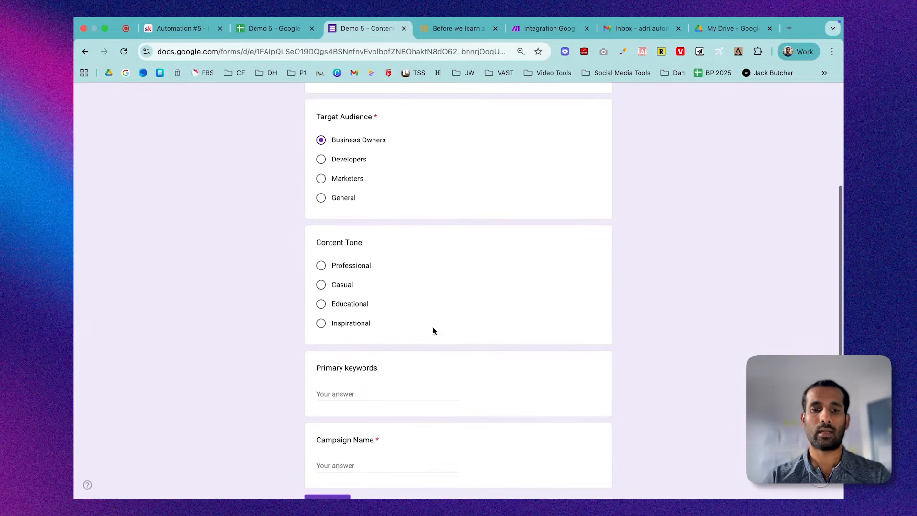
{"action": "left_click", "coordinate": [321, 323]}
Step: Enter the primary keywords "upskill, ai, marketing" and a campaign name beginning "Campaign Sept AI Marketing", and submit the response
{"action": "left_click", "coordinate": [341, 414]}
{"action": "type", "text": "u"}
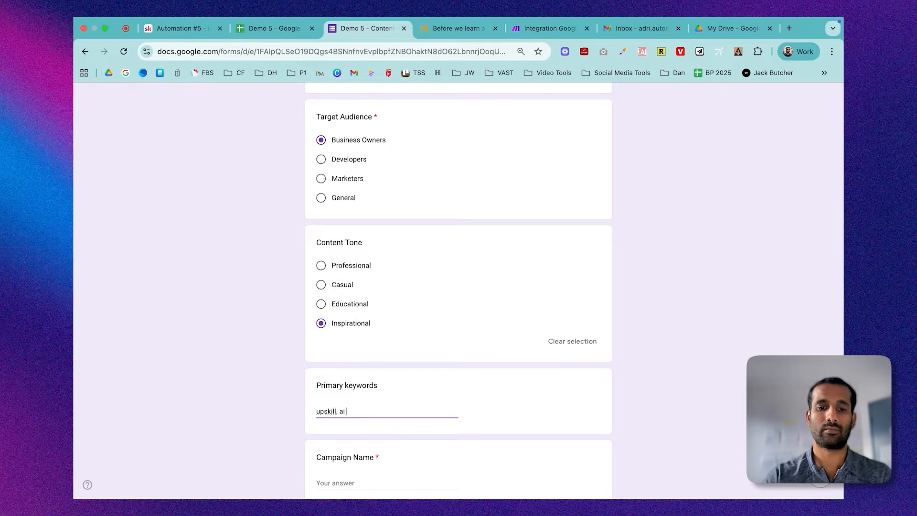
{"action": "type", "text": "pskill, ai, marketin"}
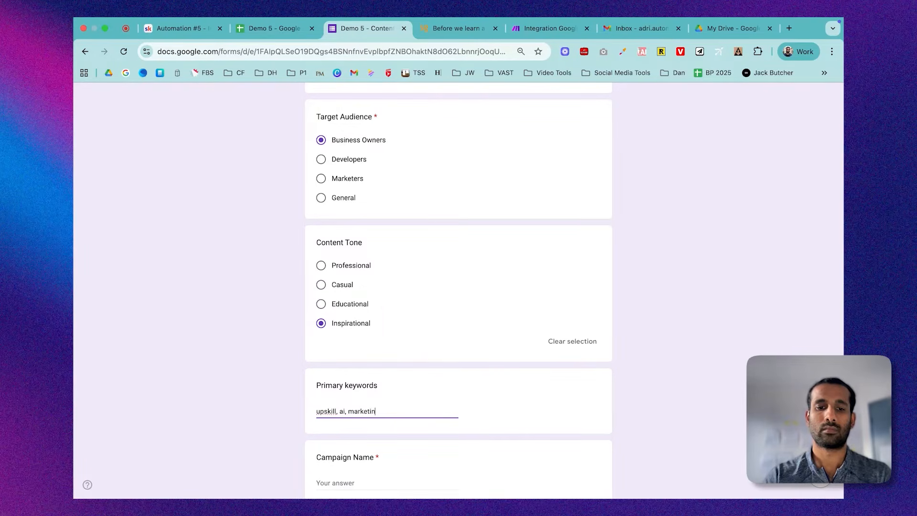
{"action": "type", "text": "g"}
{"action": "scroll", "coordinate": [339, 385], "scroll_direction": "down", "scroll_amount": 2}
{"action": "left_click", "coordinate": [339, 385]}
{"action": "type", "text": "C"}
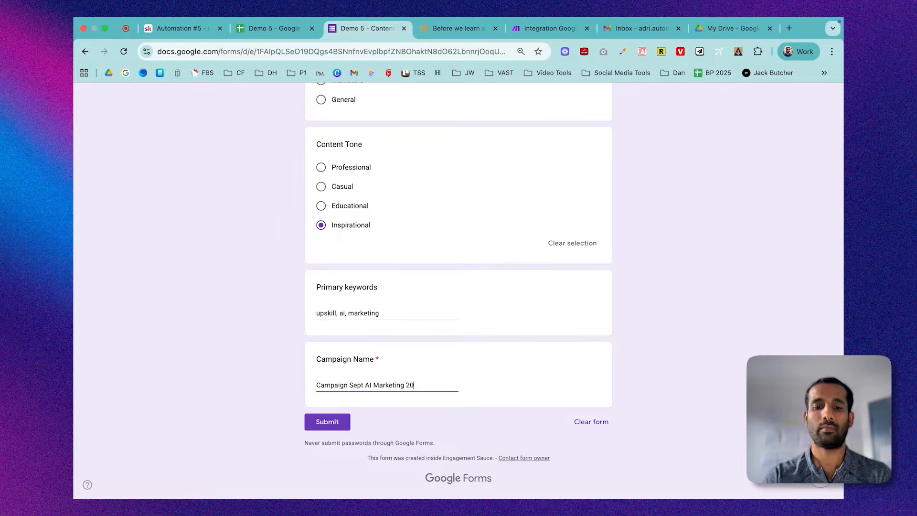
{"action": "left_click", "coordinate": [339, 426]}
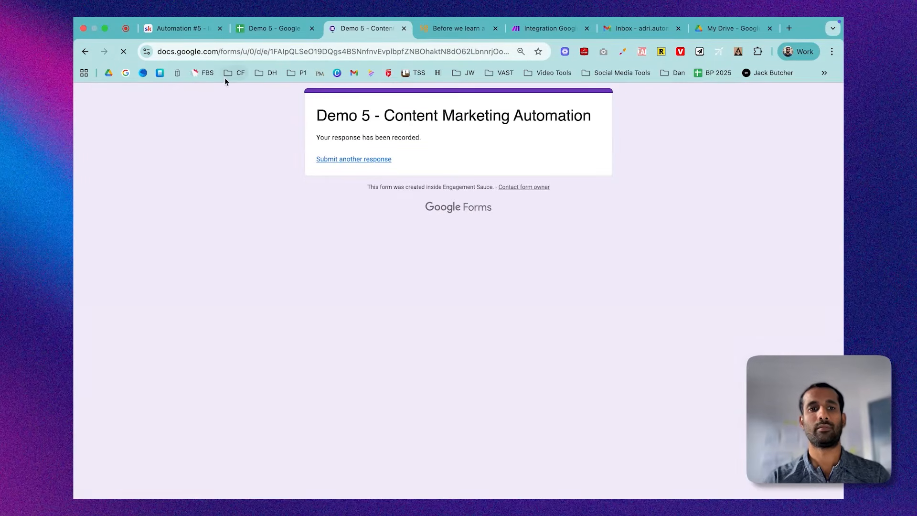
Step: Return to the Make scenario and set Max Tokens to 4000 in the Instagram Claude module
{"action": "left_click", "coordinate": [548, 24]}
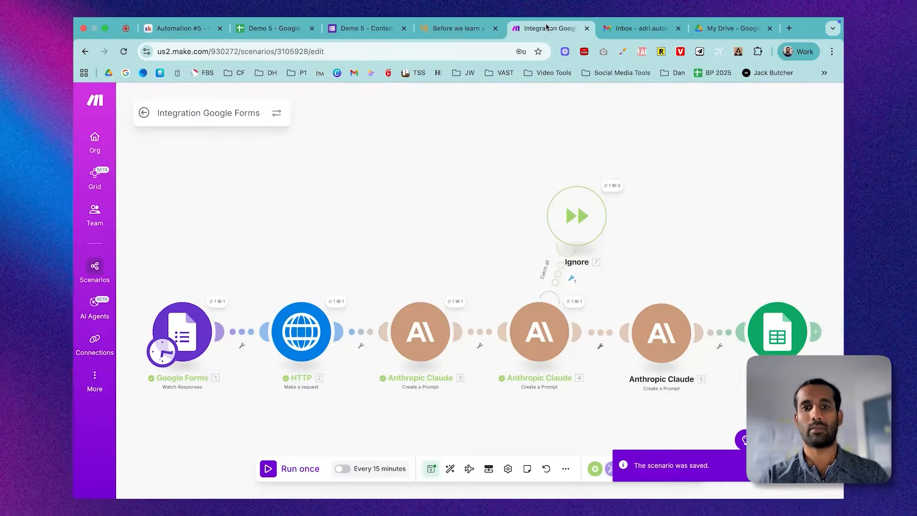
{"action": "left_click", "coordinate": [652, 333]}
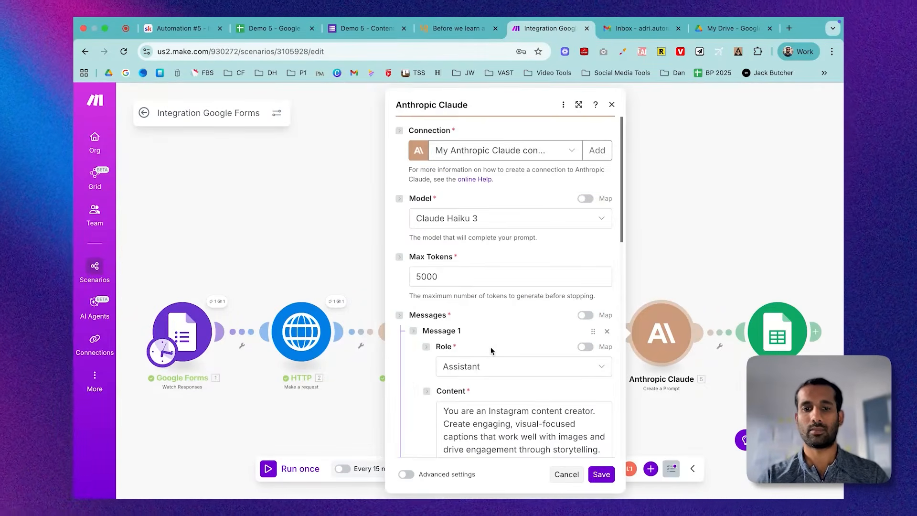
{"action": "double_click", "coordinate": [448, 276]}
{"action": "type", "text": "4000"}
{"action": "left_click", "coordinate": [600, 475]}
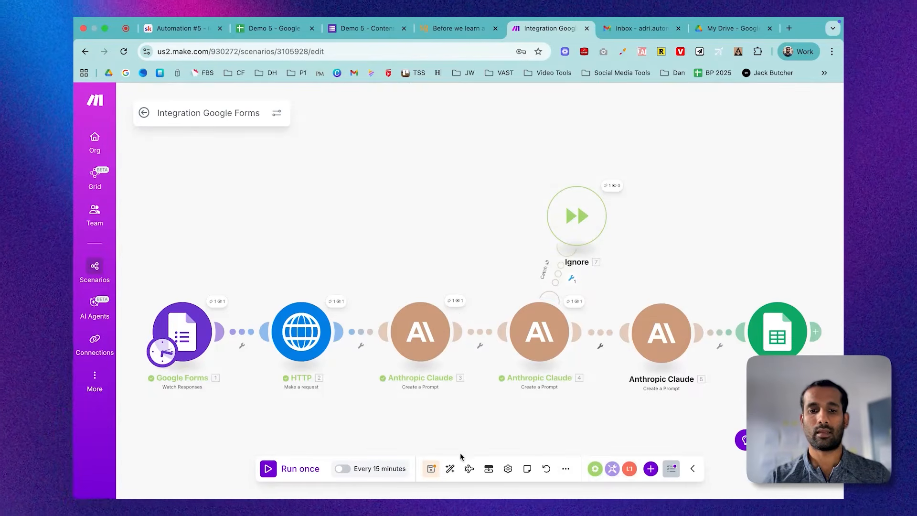
Step: Set Max Tokens to 4000 in the Twitter Claude module and save the scenario
{"action": "left_click", "coordinate": [412, 323]}
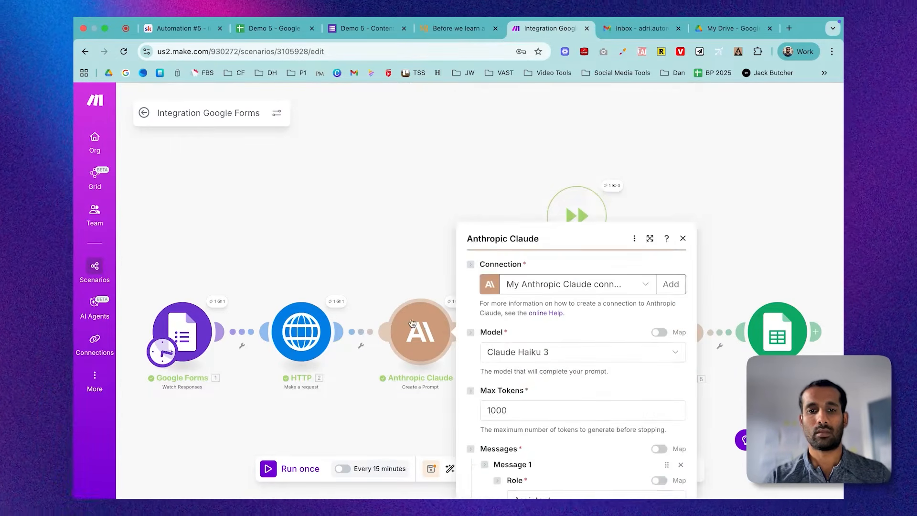
{"action": "left_click", "coordinate": [495, 278]}
{"action": "key", "text": "BackSpace"}
{"action": "type", "text": "4"}
{"action": "left_click", "coordinate": [671, 474]}
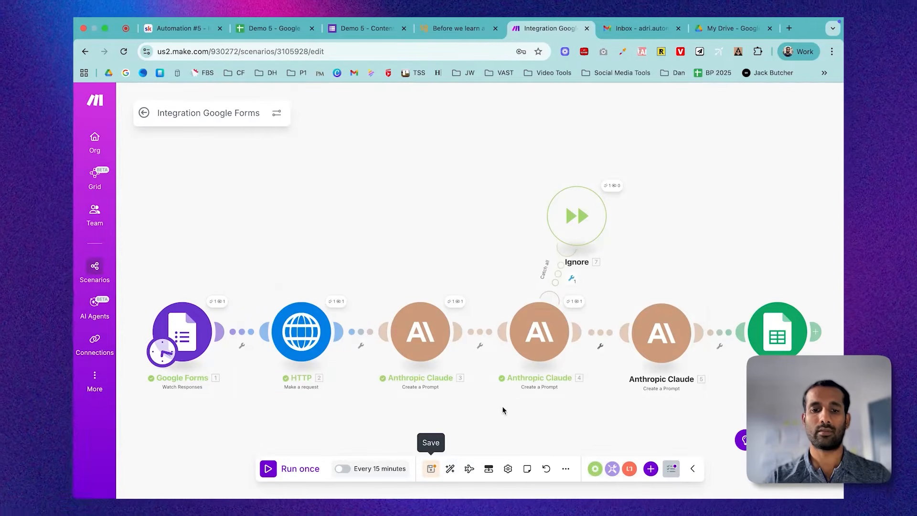
Step: Run the scenario once with the new token limits and inspect the LinkedIn Claude module's operation details
{"action": "left_click", "coordinate": [296, 471]}
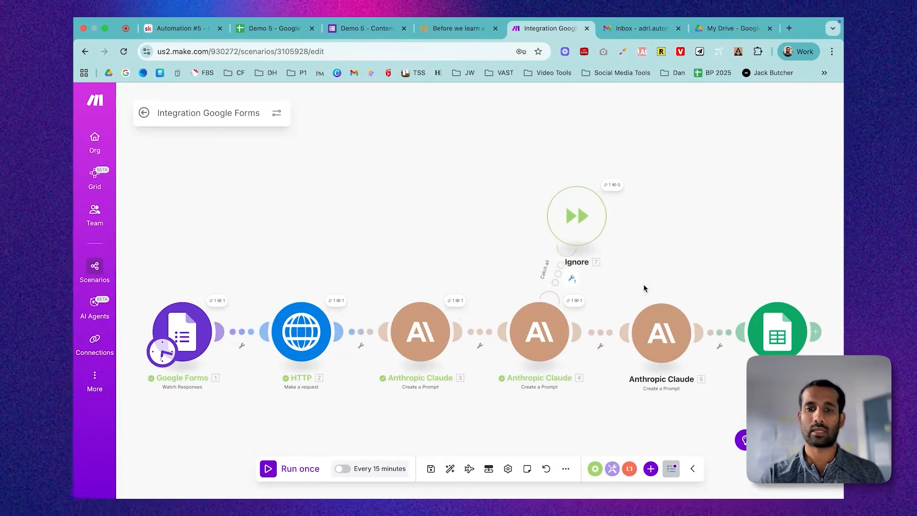
{"action": "left_click", "coordinate": [579, 303]}
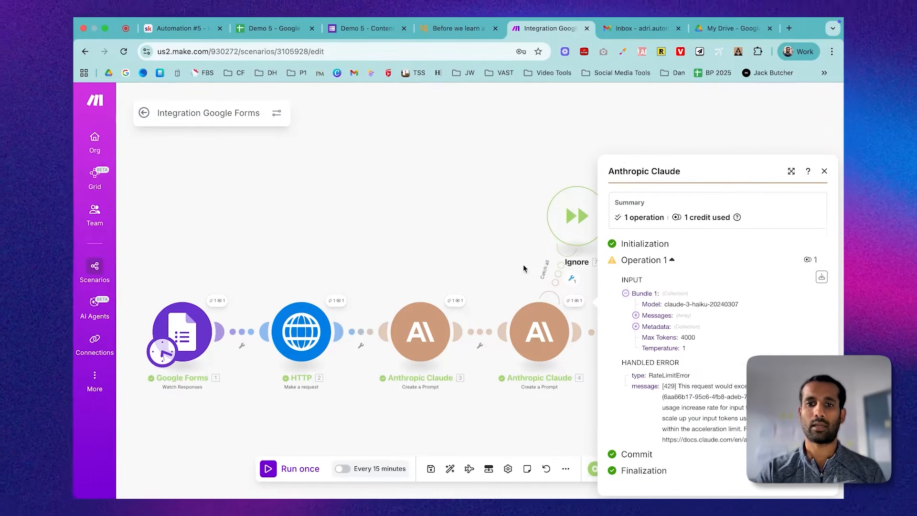
{"action": "left_click", "coordinate": [489, 222]}
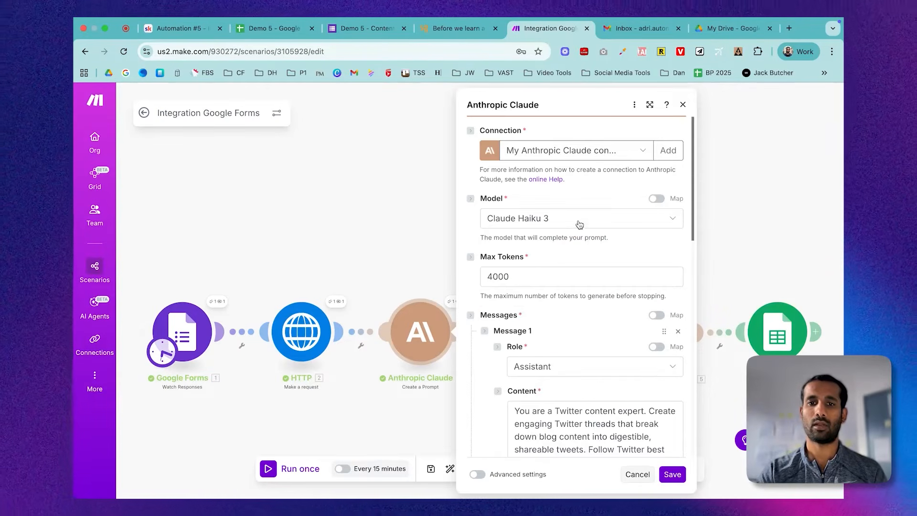
Step: Change the Twitter Claude module's model to Claude Sonnet 4 and save the module settings
{"action": "left_click", "coordinate": [577, 224]}
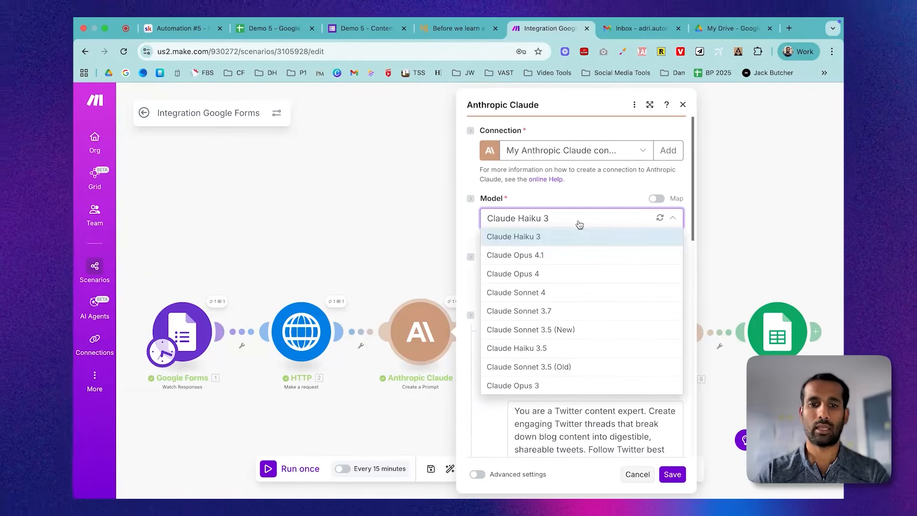
{"action": "left_click", "coordinate": [550, 293]}
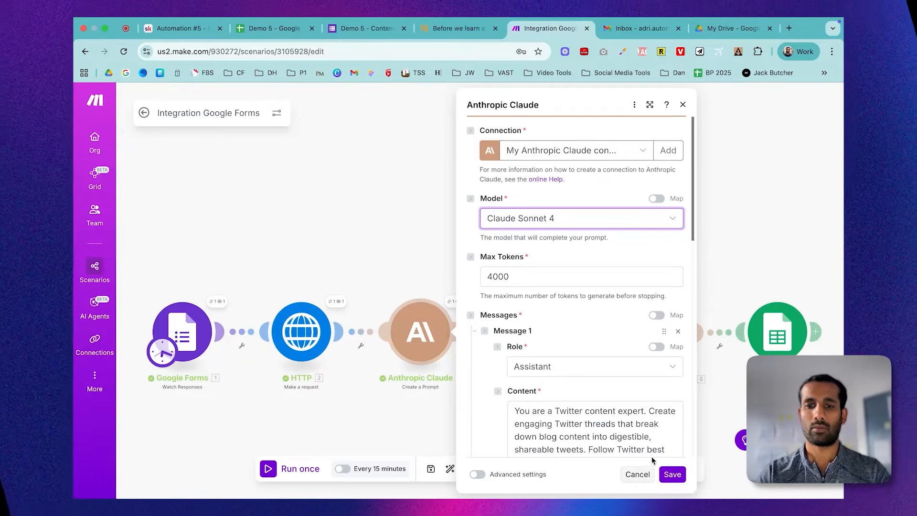
{"action": "left_click", "coordinate": [671, 475]}
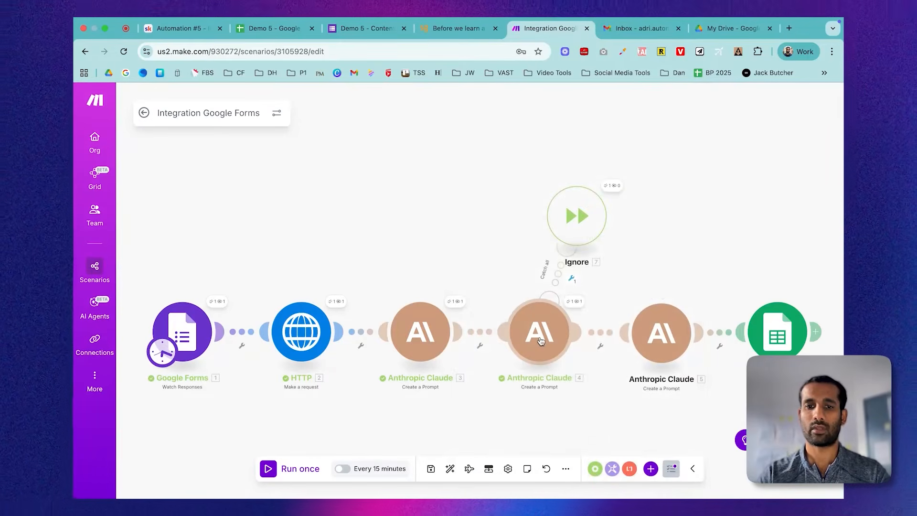
Step: Change the LinkedIn Claude module's model to Claude Sonnet 4, and check and re-save the Twitter Claude module's settings
{"action": "left_click", "coordinate": [540, 340]}
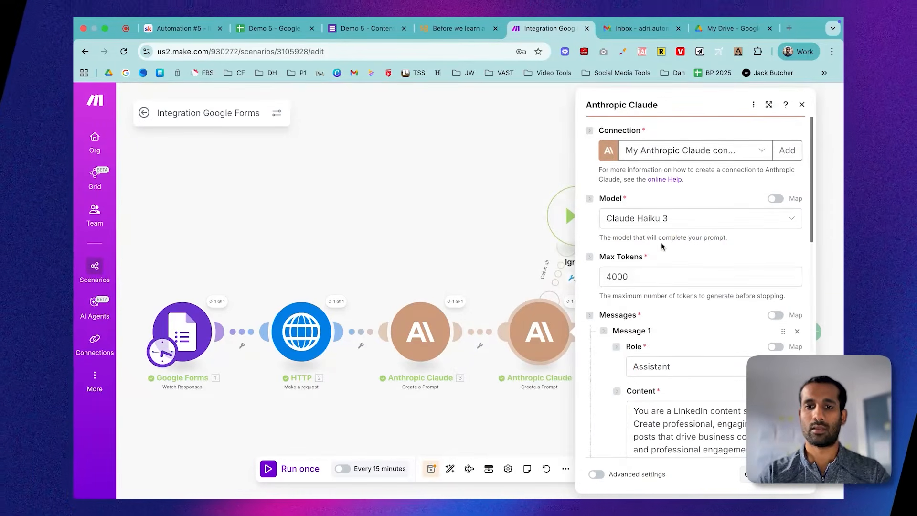
{"action": "left_click", "coordinate": [682, 224]}
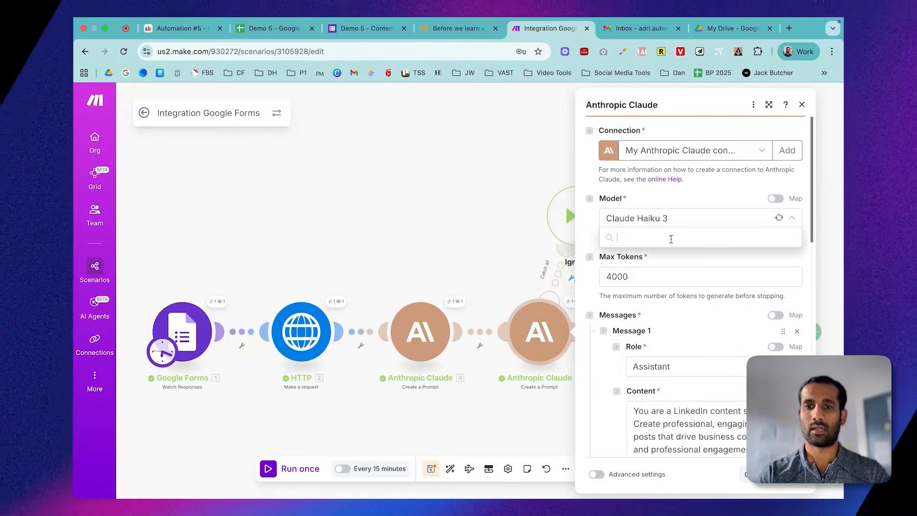
{"action": "left_click", "coordinate": [652, 293]}
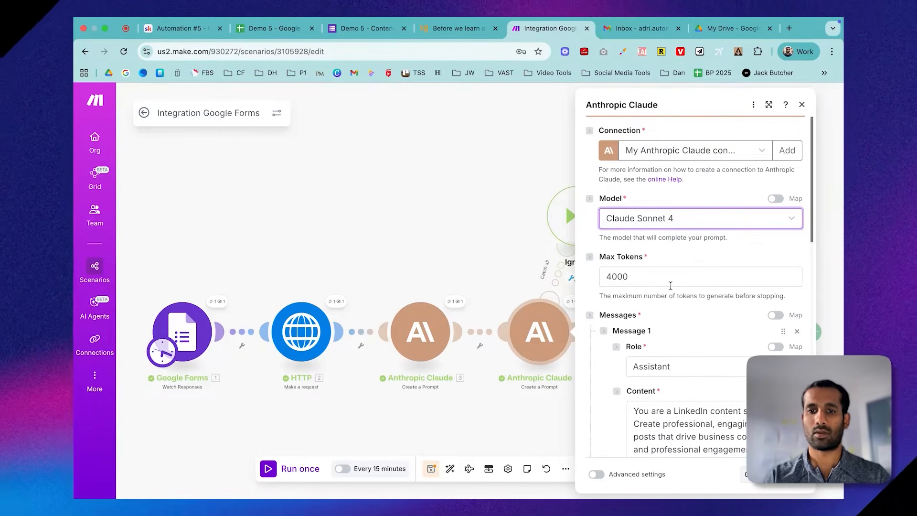
{"action": "left_click", "coordinate": [788, 474]}
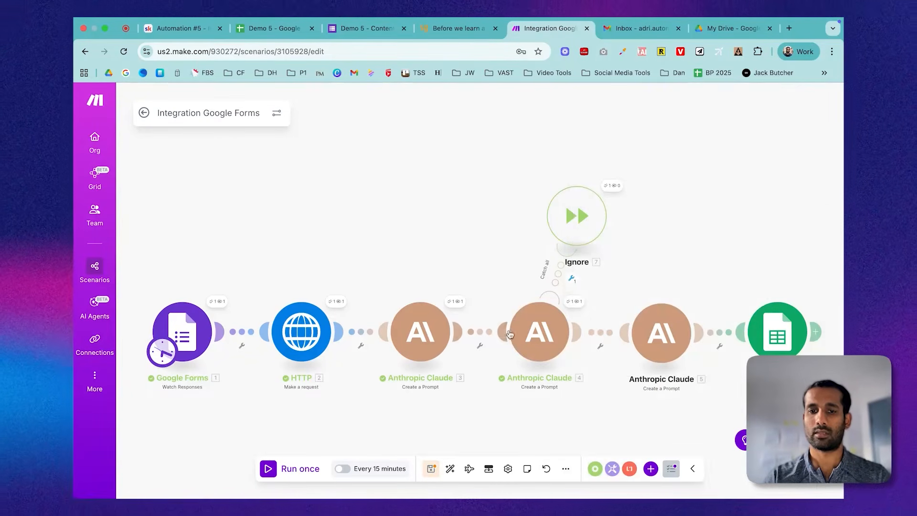
{"action": "left_click", "coordinate": [429, 336]}
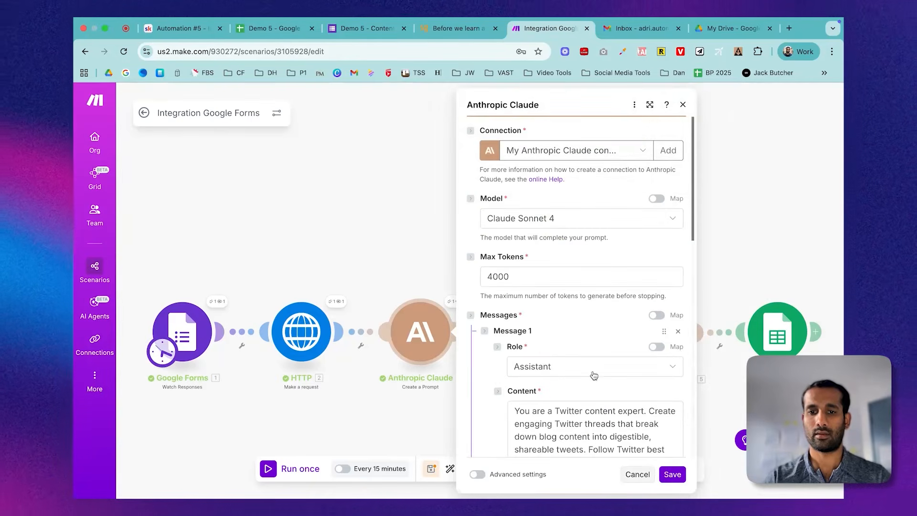
{"action": "left_click", "coordinate": [673, 475]}
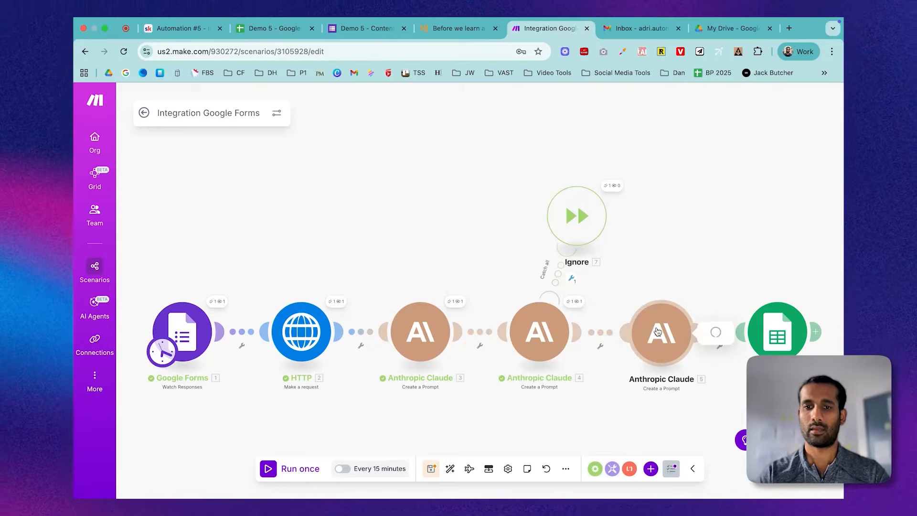
Step: Change the Instagram Claude module's model to Claude Sonnet 4 and save the module settings
{"action": "left_click", "coordinate": [658, 332]}
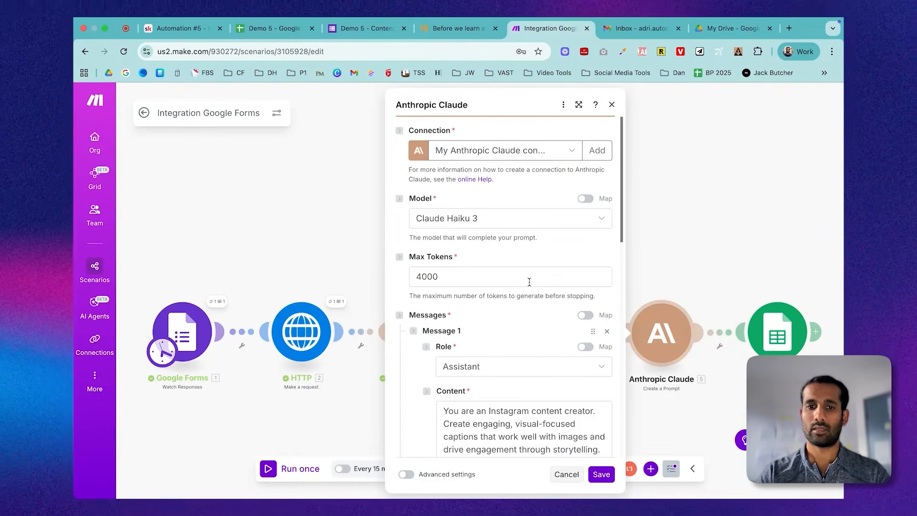
{"action": "left_click", "coordinate": [548, 223]}
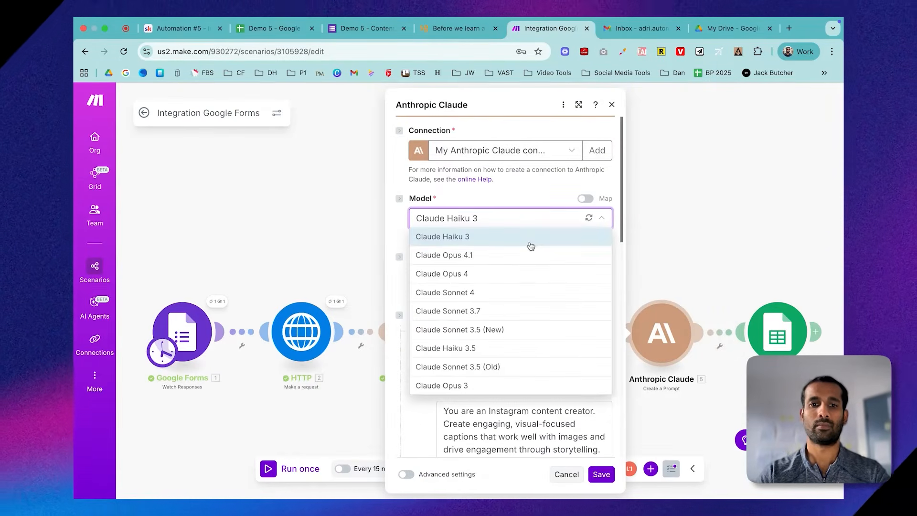
{"action": "left_click", "coordinate": [494, 293]}
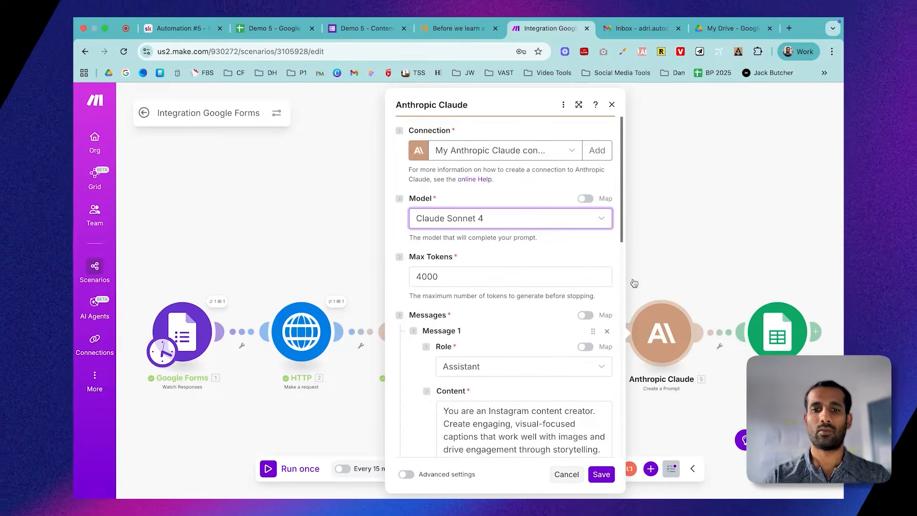
{"action": "left_click", "coordinate": [598, 473]}
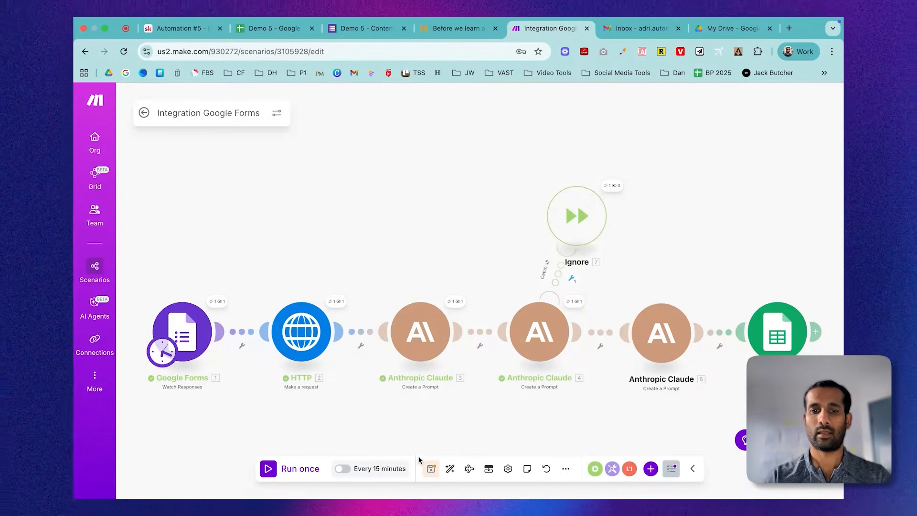
Step: Save the scenario and run it once with all Claude modules on the new model
{"action": "left_click", "coordinate": [430, 468]}
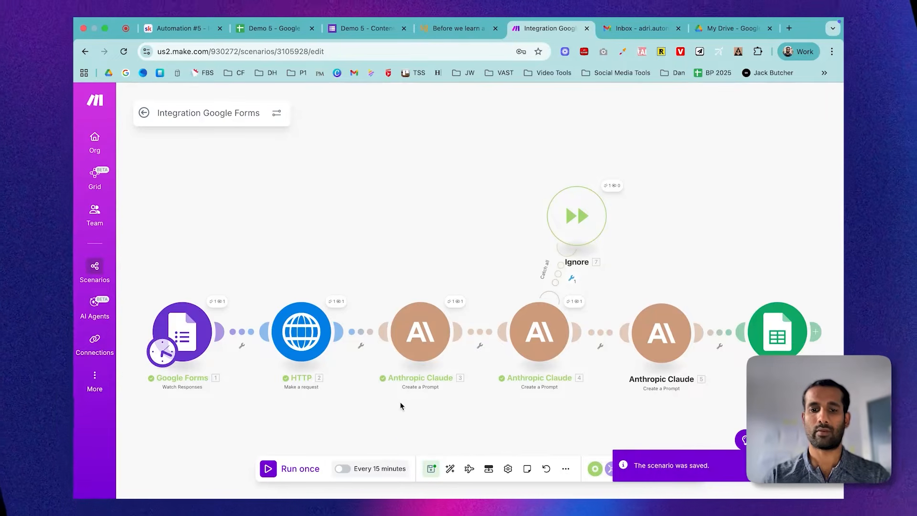
{"action": "left_click", "coordinate": [302, 470]}
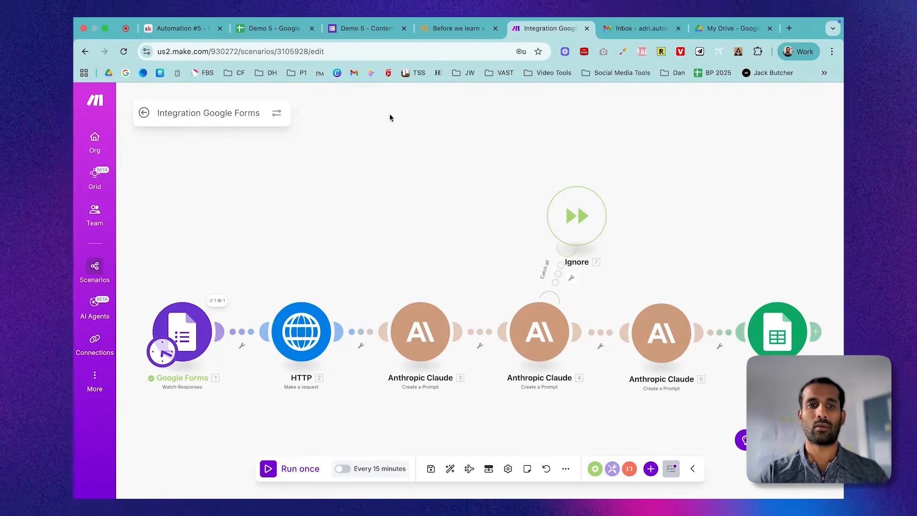
{"action": "left_click", "coordinate": [371, 31]}
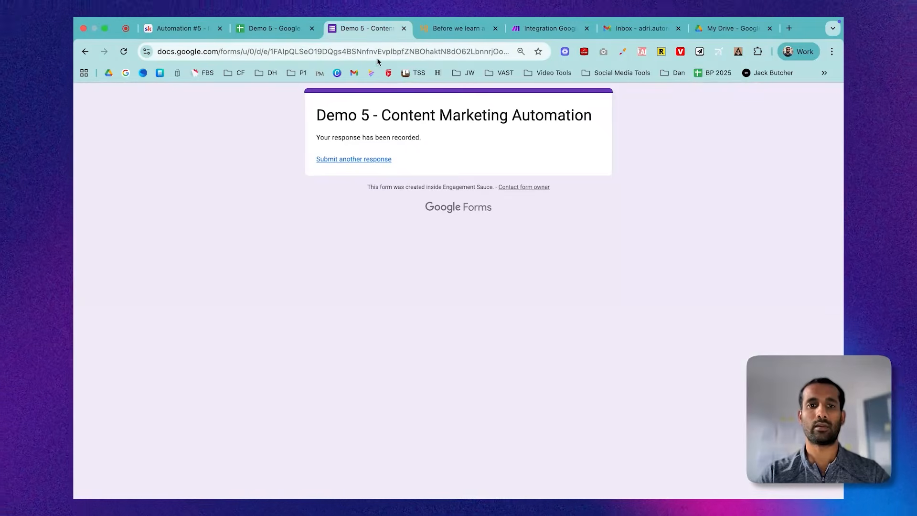
{"action": "left_click", "coordinate": [377, 159]}
{"action": "left_click", "coordinate": [347, 233]}
{"action": "key", "text": "super+v"}
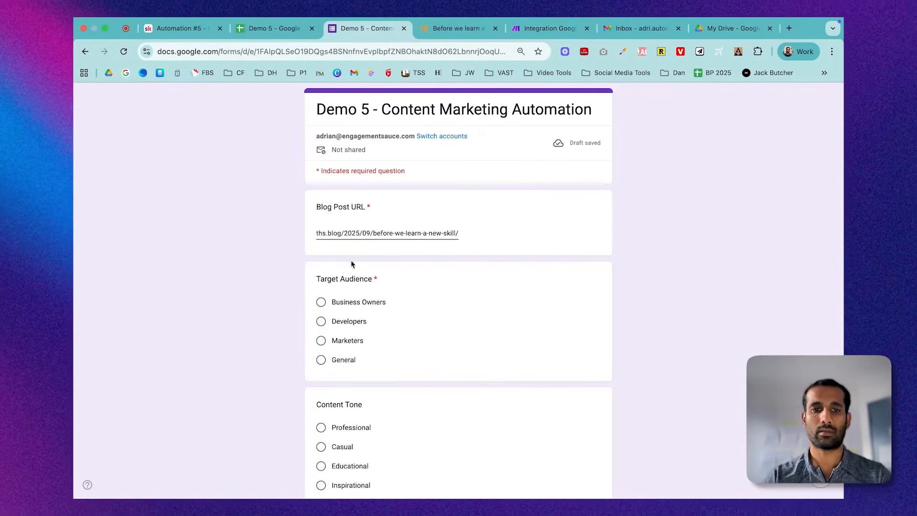
{"action": "left_click", "coordinate": [323, 302]}
{"action": "scroll", "coordinate": [399, 300], "scroll_direction": "down", "scroll_amount": 3}
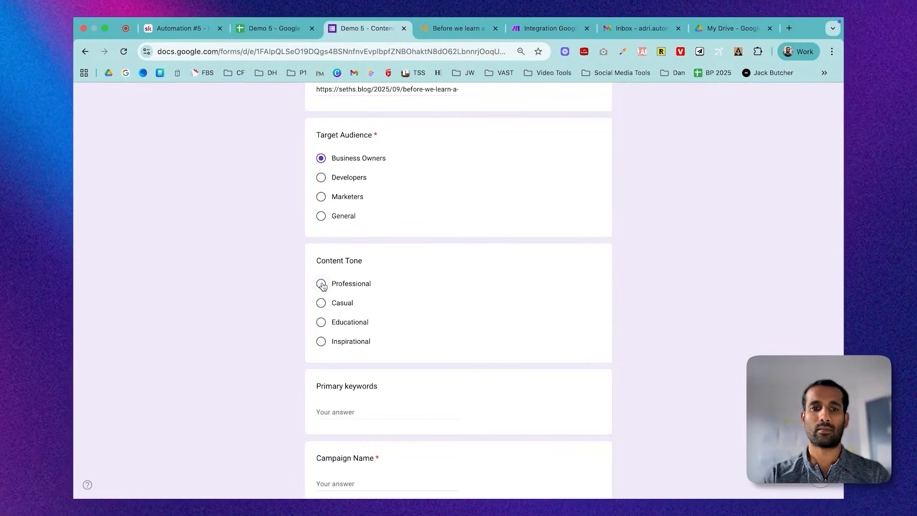
{"action": "scroll", "coordinate": [432, 190], "scroll_direction": "up", "scroll_amount": 2}
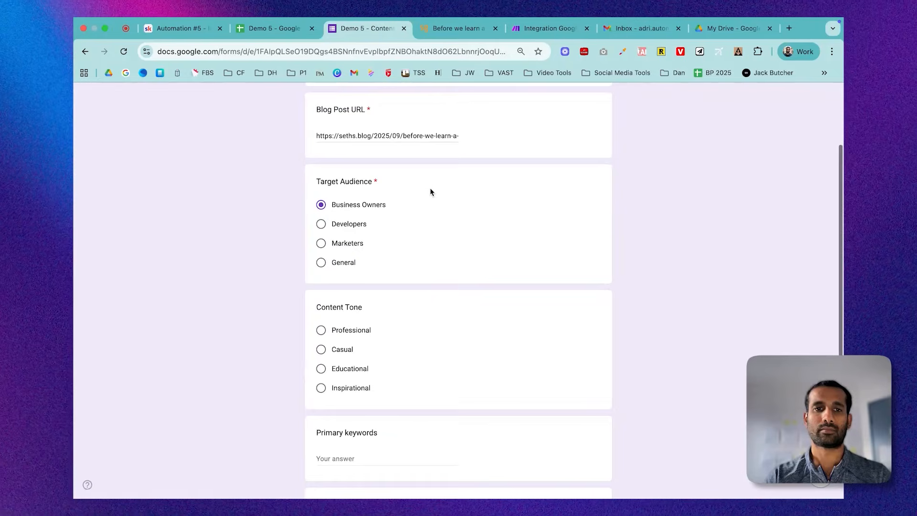
{"action": "scroll", "coordinate": [420, 181], "scroll_direction": "up", "scroll_amount": 3}
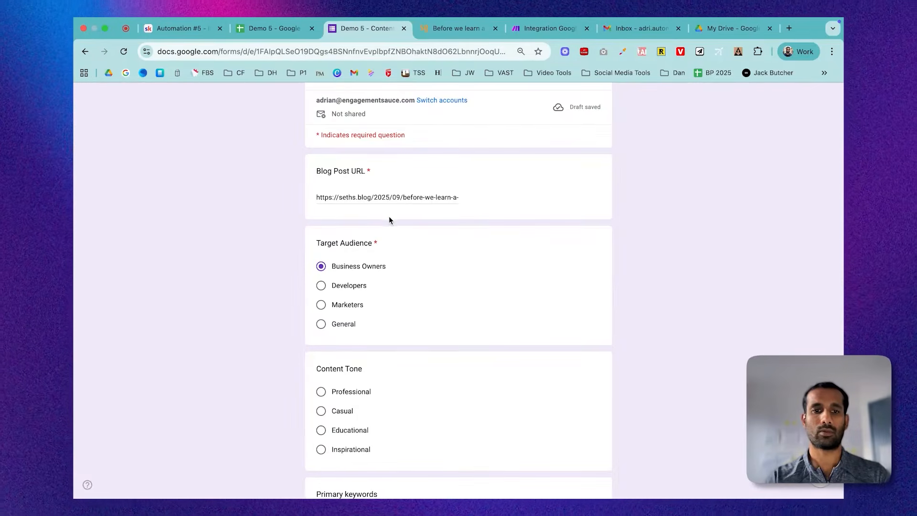
{"action": "scroll", "coordinate": [388, 217], "scroll_direction": "down", "scroll_amount": 3}
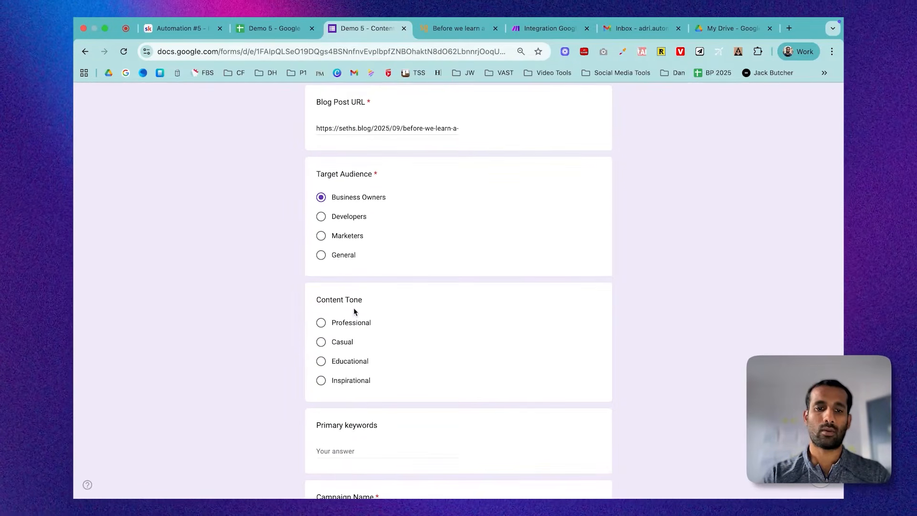
Step: Complete the form with content tone Inspirational, keywords "ai, marketing, upskill" and campaign name "Sep 2025", and submit it
{"action": "left_click", "coordinate": [321, 380]}
{"action": "scroll", "coordinate": [387, 360], "scroll_direction": "down", "scroll_amount": 5}
{"action": "left_click", "coordinate": [366, 340]}
{"action": "type", "text": "ai"}
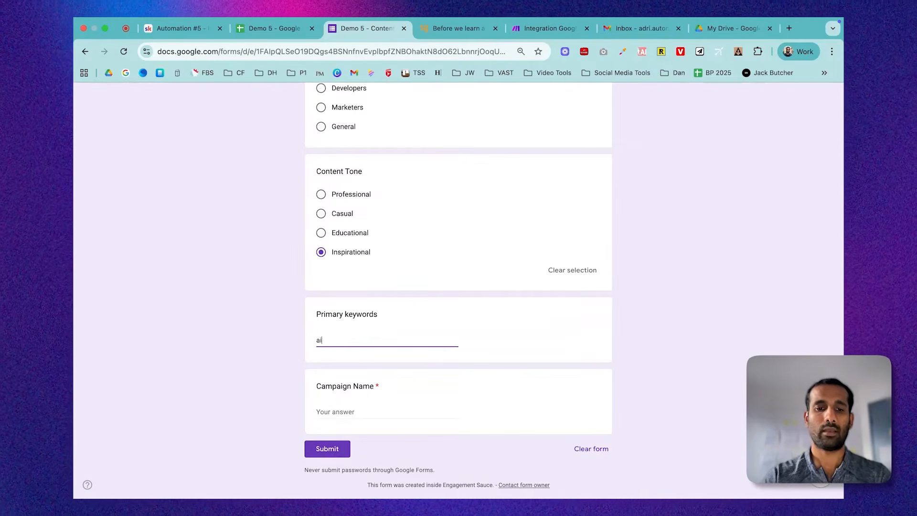
{"action": "type", "text": ", marketing, upskill"}
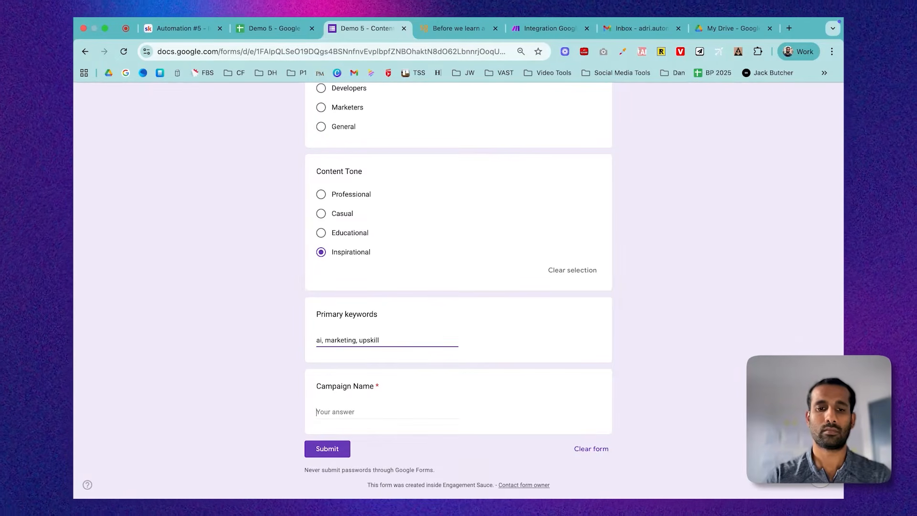
{"action": "left_click", "coordinate": [316, 412]}
{"action": "type", "text": "Sep 2025"}
{"action": "left_click", "coordinate": [325, 449]}
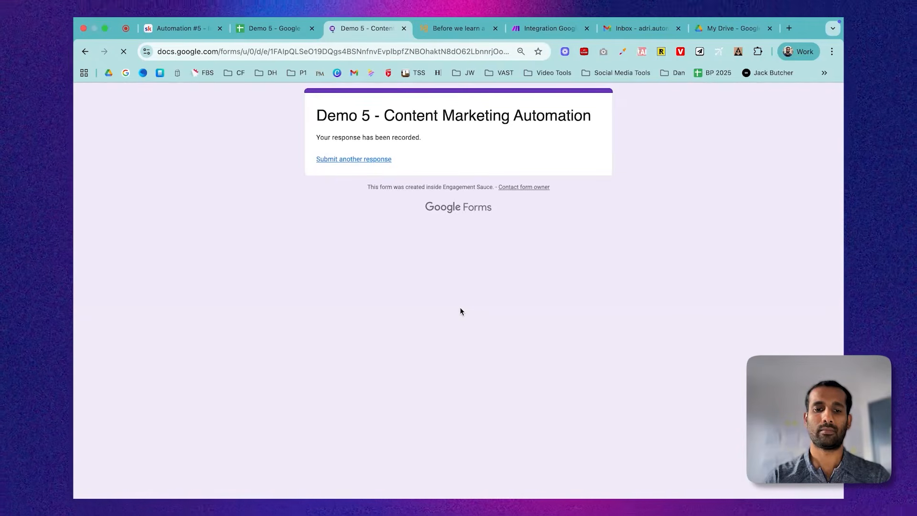
Step: Return to the Make scenario and run it once to process the new form response
{"action": "left_click", "coordinate": [528, 34]}
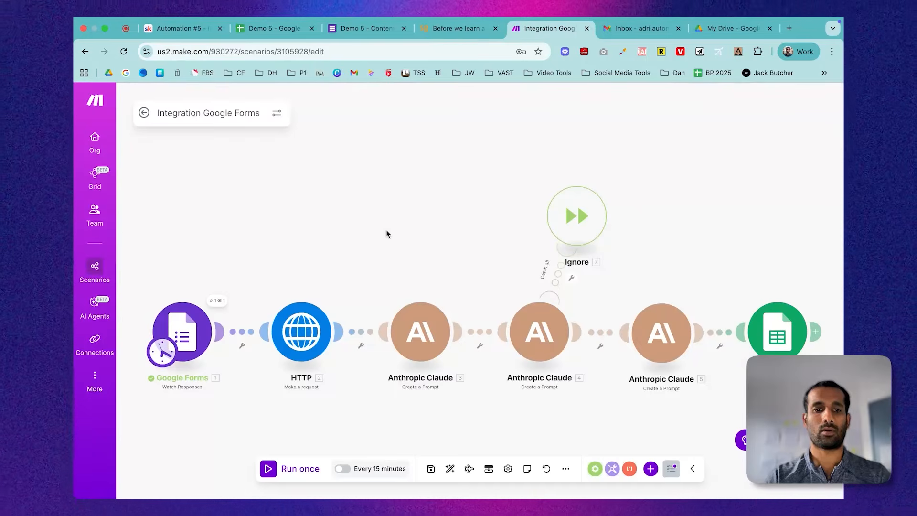
{"action": "left_click", "coordinate": [303, 470]}
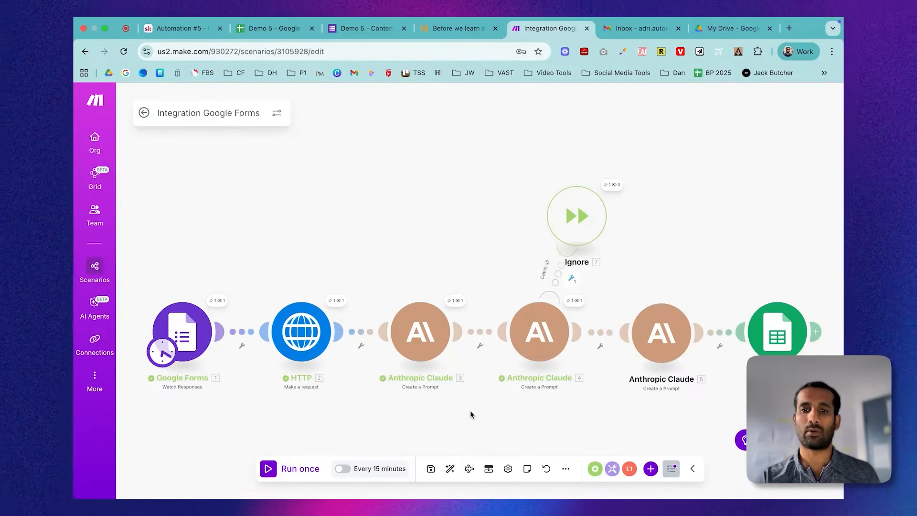
{"action": "scroll", "coordinate": [614, 310], "scroll_direction": "right", "scroll_amount": 1}
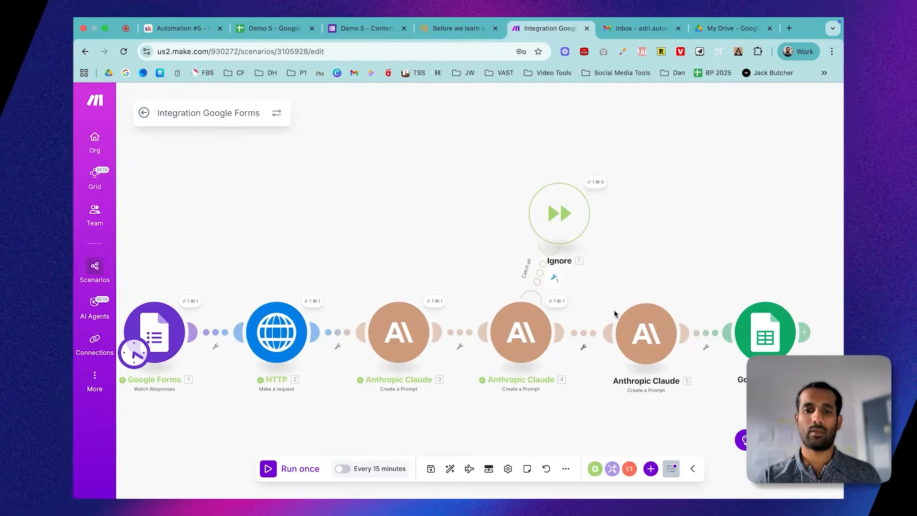
Step: Examine the LinkedIn Claude module's operation details, expanding the user message text to read through the blog content sent as input
{"action": "left_click", "coordinate": [561, 303]}
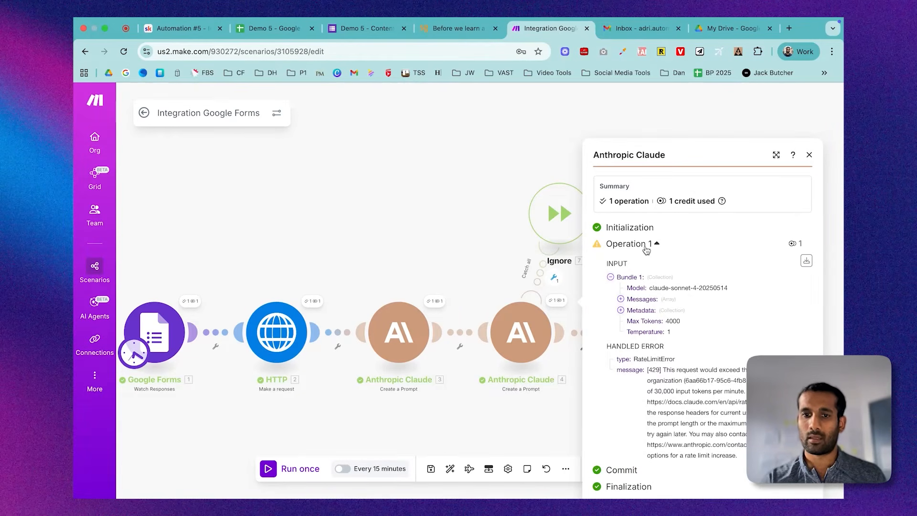
{"action": "left_click", "coordinate": [646, 299]}
{"action": "left_click", "coordinate": [636, 310]}
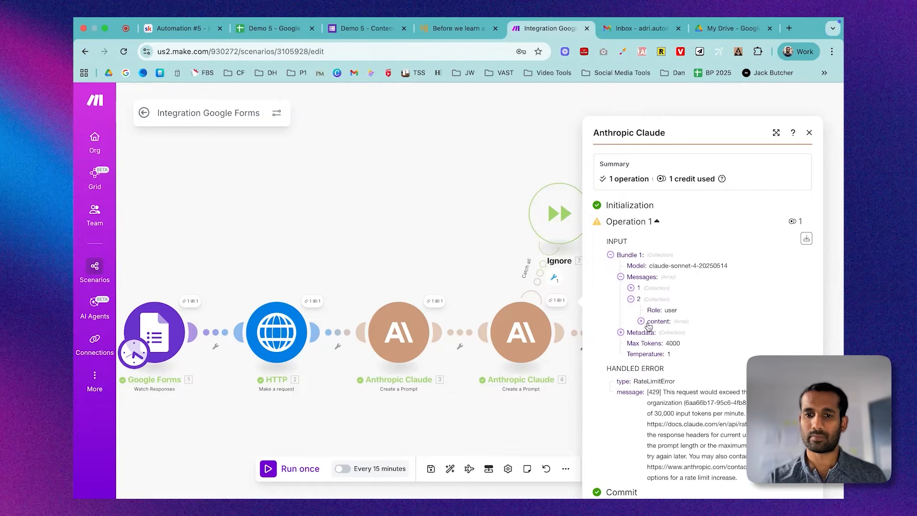
{"action": "left_click", "coordinate": [641, 321]}
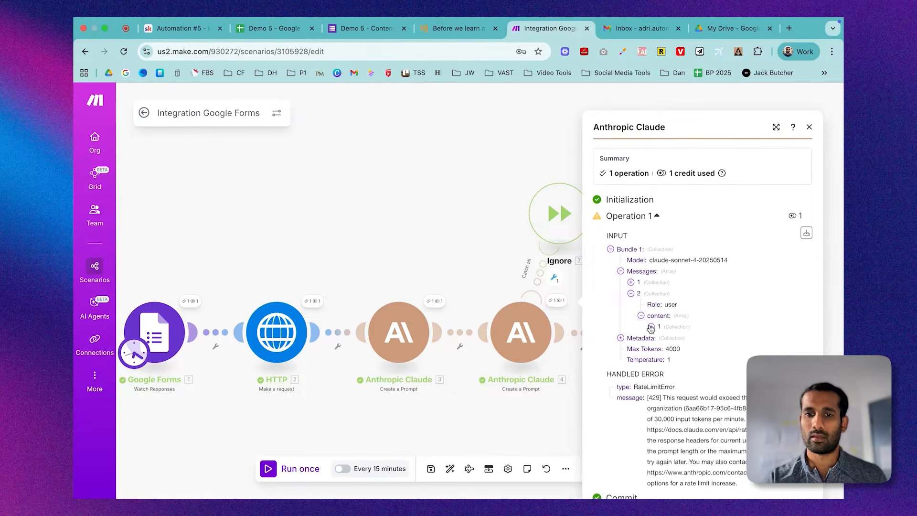
{"action": "left_click", "coordinate": [651, 332]}
{"action": "left_click", "coordinate": [661, 316]}
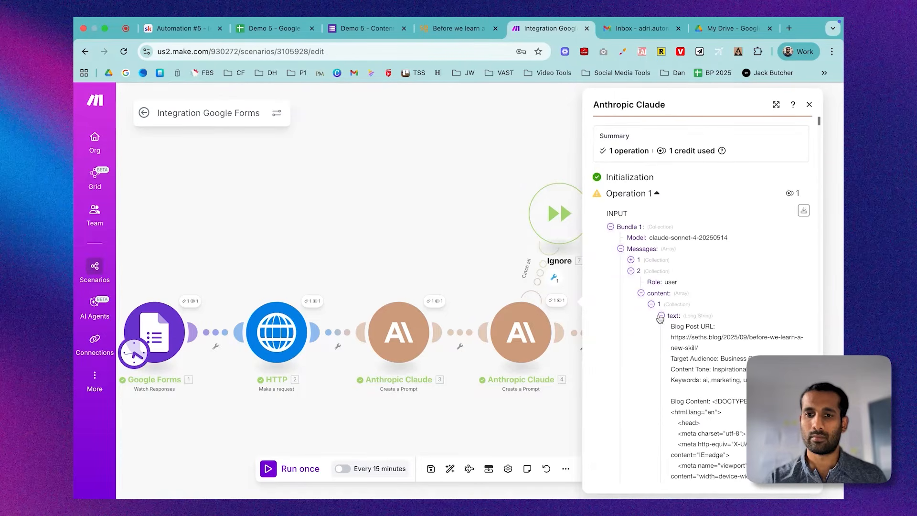
{"action": "scroll", "coordinate": [683, 347], "scroll_direction": "down", "scroll_amount": 15}
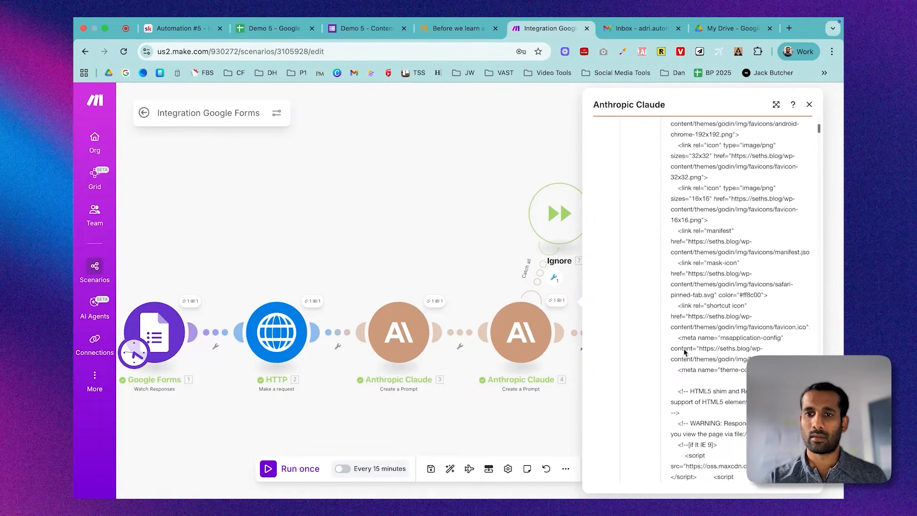
{"action": "scroll", "coordinate": [683, 352], "scroll_direction": "down", "scroll_amount": 15}
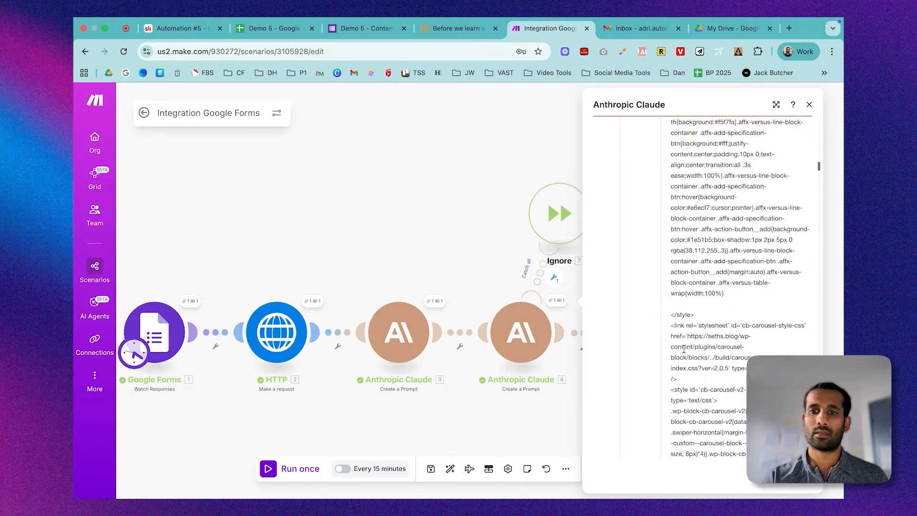
{"action": "scroll", "coordinate": [683, 349], "scroll_direction": "down", "scroll_amount": 15}
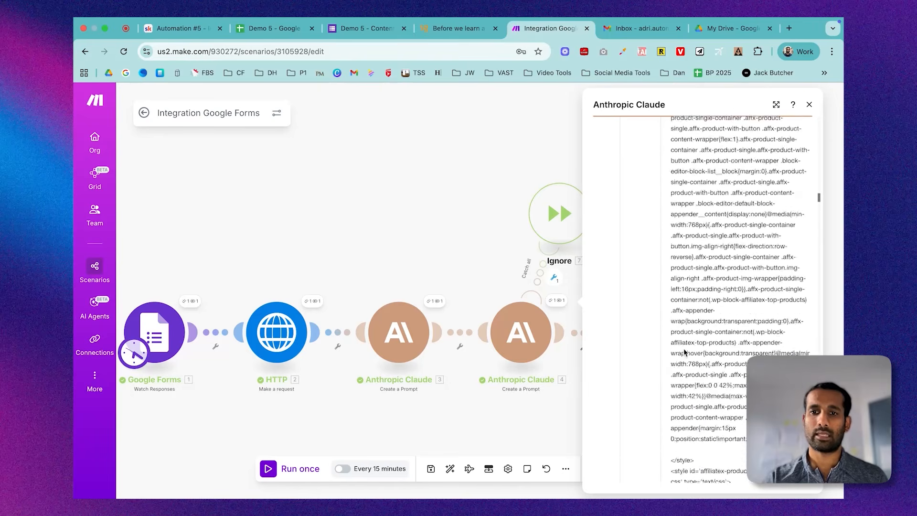
{"action": "scroll", "coordinate": [684, 352], "scroll_direction": "down", "scroll_amount": 5}
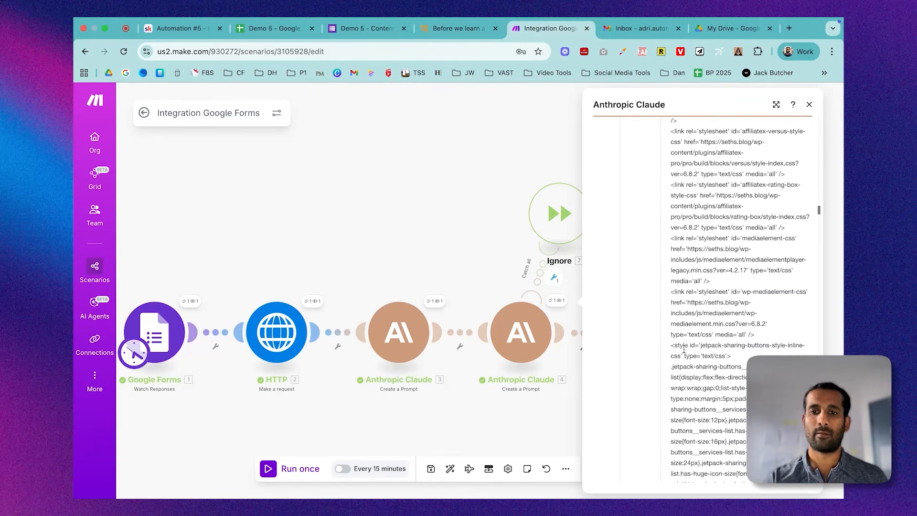
{"action": "scroll", "coordinate": [683, 349], "scroll_direction": "down", "scroll_amount": 15}
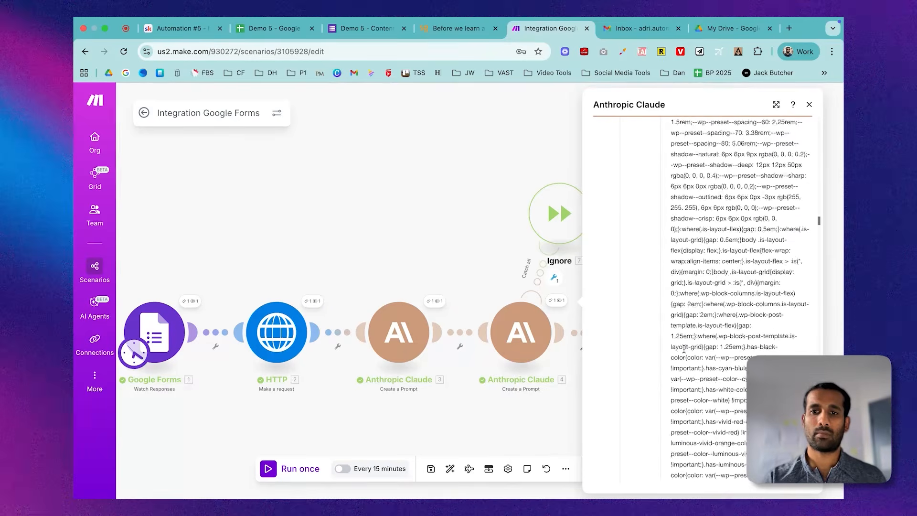
{"action": "scroll", "coordinate": [684, 350], "scroll_direction": "down", "scroll_amount": 15}
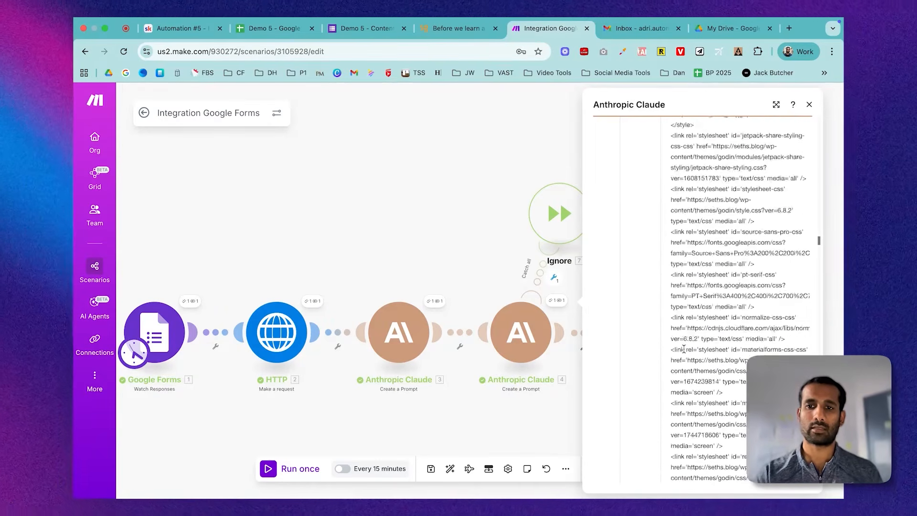
{"action": "scroll", "coordinate": [684, 351], "scroll_direction": "down", "scroll_amount": 15}
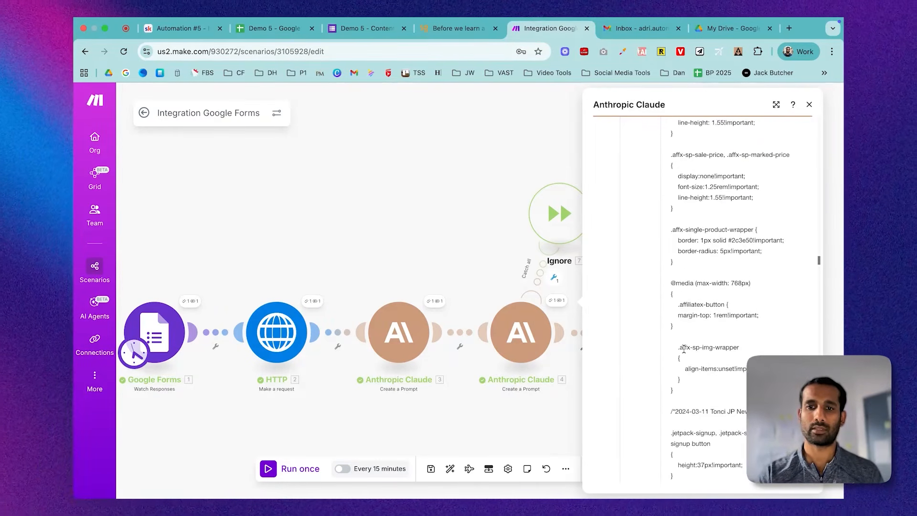
Step: Look through the remaining page code in the Claude module's input, and close the operation details
{"action": "scroll", "coordinate": [683, 349], "scroll_direction": "down", "scroll_amount": 8}
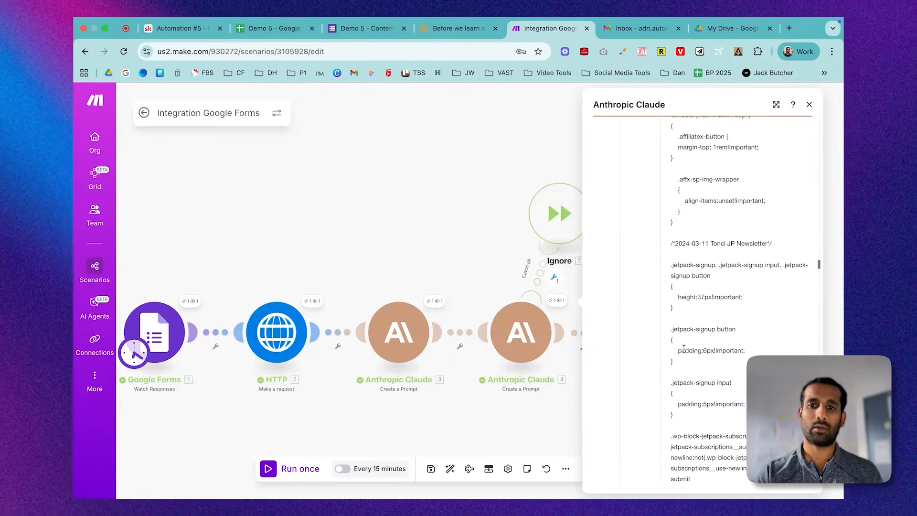
{"action": "scroll", "coordinate": [740, 309], "scroll_direction": "down", "scroll_amount": 8}
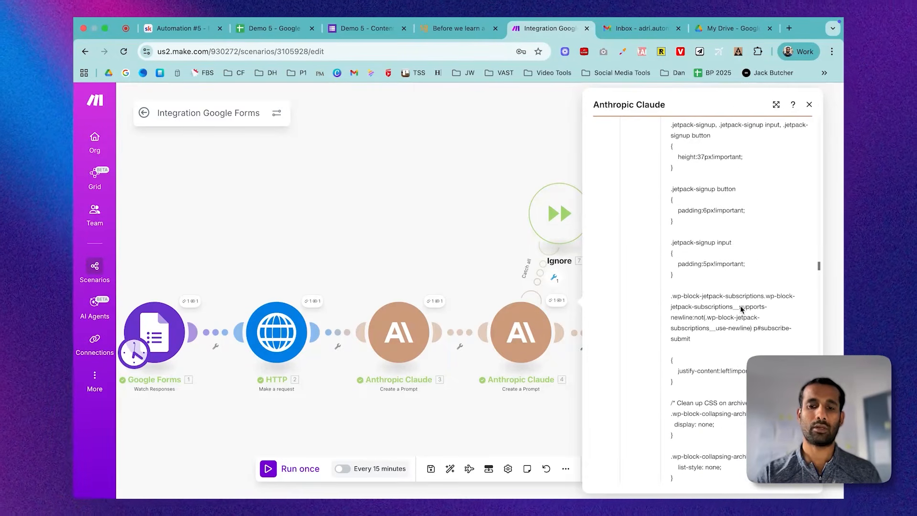
{"action": "scroll", "coordinate": [740, 310], "scroll_direction": "down", "scroll_amount": 8}
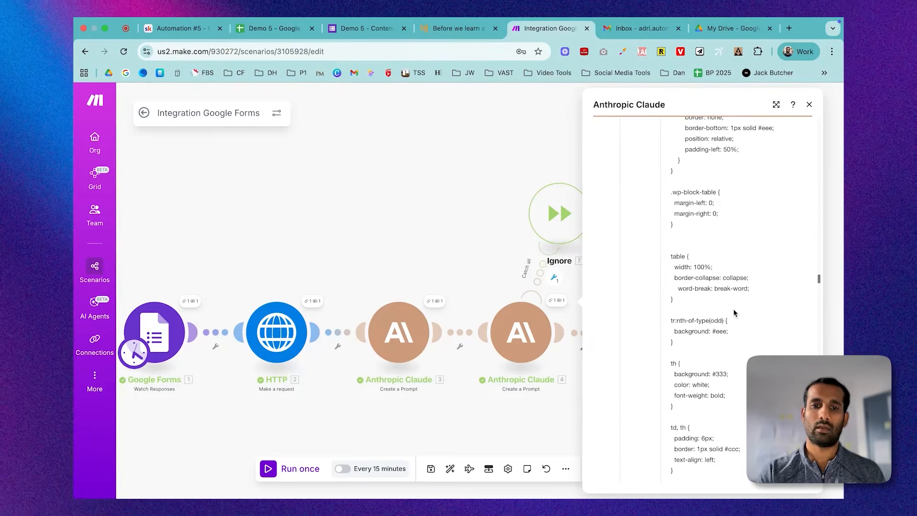
{"action": "left_click", "coordinate": [383, 196]}
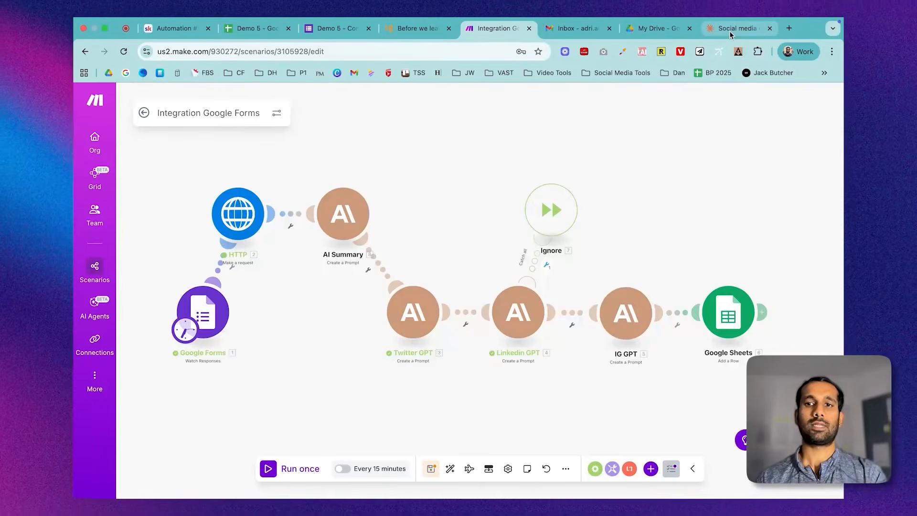
Step: Switch to the Claude chat "Social media content automation workflow" and view the attached scenario screenshot at full size
{"action": "left_click", "coordinate": [729, 30]}
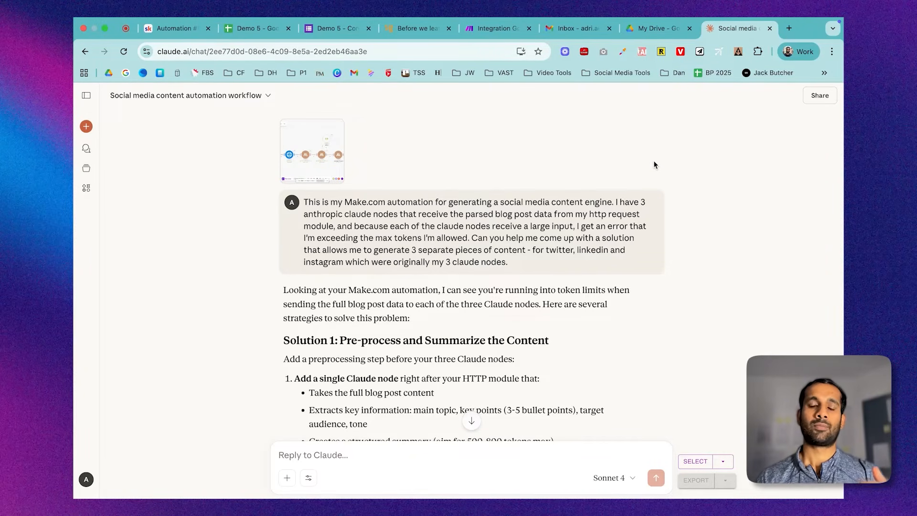
{"action": "left_click", "coordinate": [310, 155]}
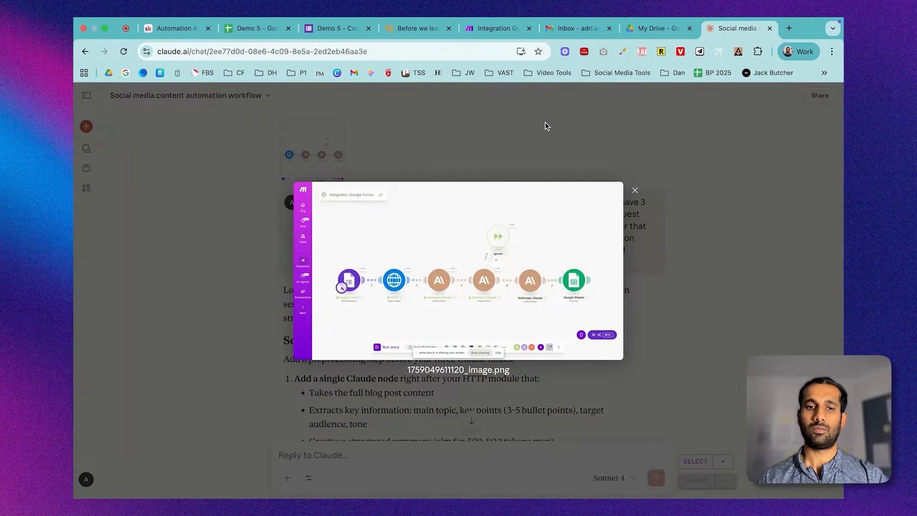
{"action": "left_click", "coordinate": [545, 126]}
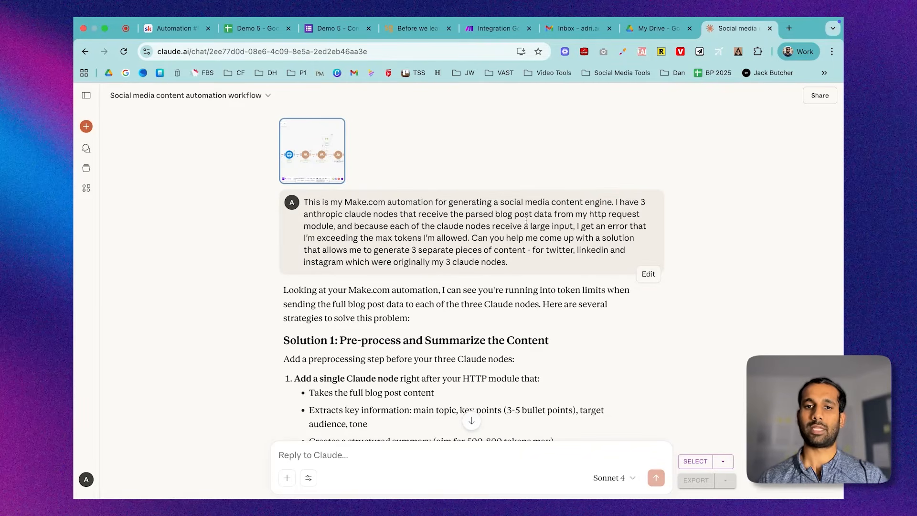
Step: Read the token-limit prompt and Claude's Solution 1 on pre-processing and summarizing the content, including its example prompt
{"action": "scroll", "coordinate": [552, 197], "scroll_direction": "down", "scroll_amount": 1}
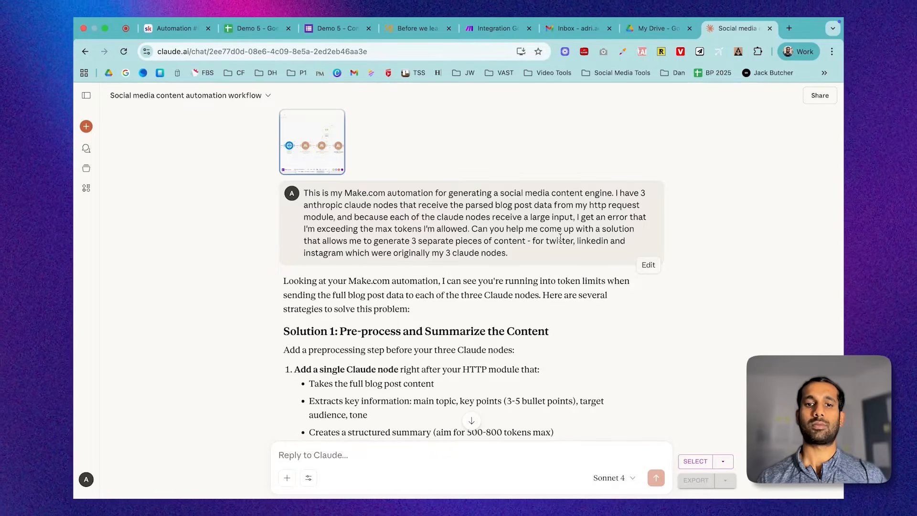
{"action": "scroll", "coordinate": [560, 237], "scroll_direction": "down", "scroll_amount": 2}
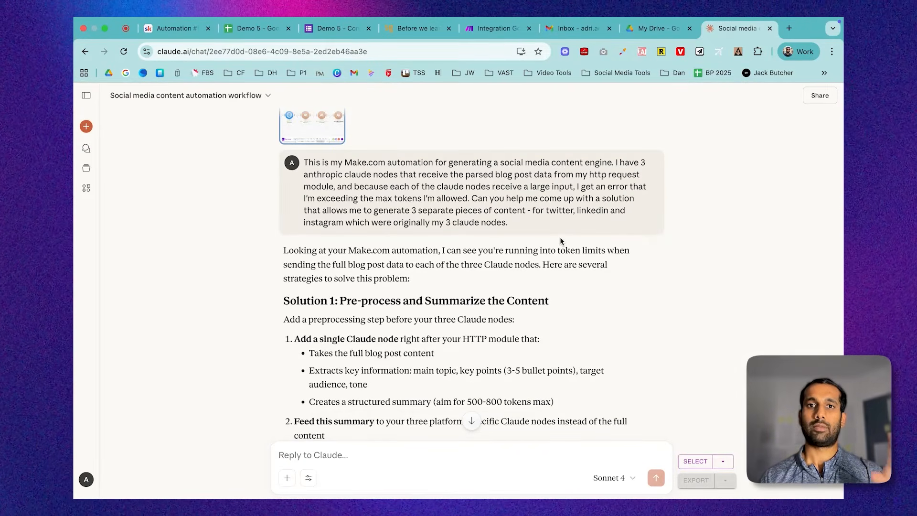
{"action": "scroll", "coordinate": [559, 237], "scroll_direction": "down", "scroll_amount": 2}
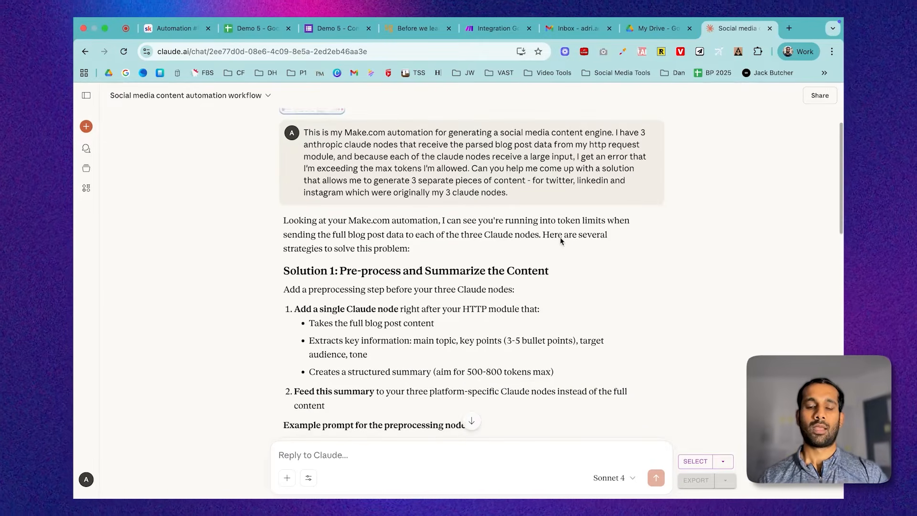
{"action": "scroll", "coordinate": [560, 237], "scroll_direction": "down", "scroll_amount": 5}
{"action": "scroll", "coordinate": [560, 237], "scroll_direction": "down", "scroll_amount": 1}
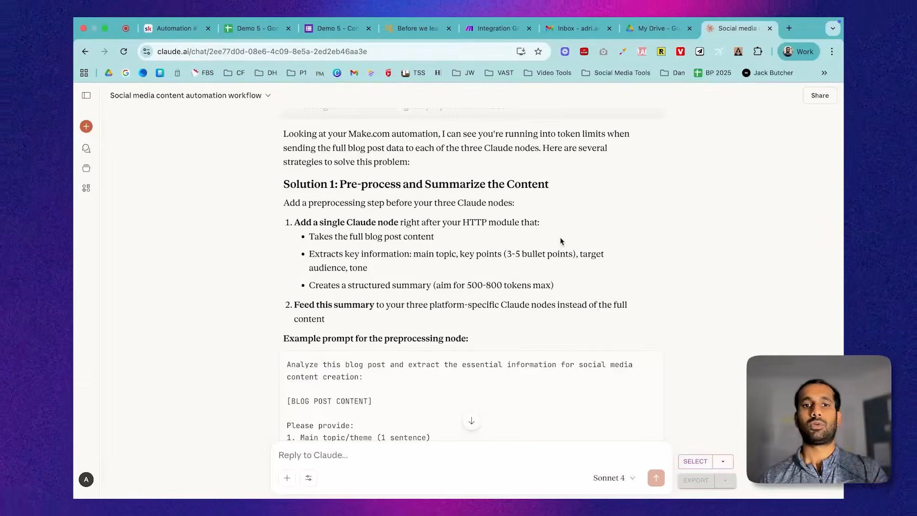
{"action": "scroll", "coordinate": [560, 237], "scroll_direction": "down", "scroll_amount": 5}
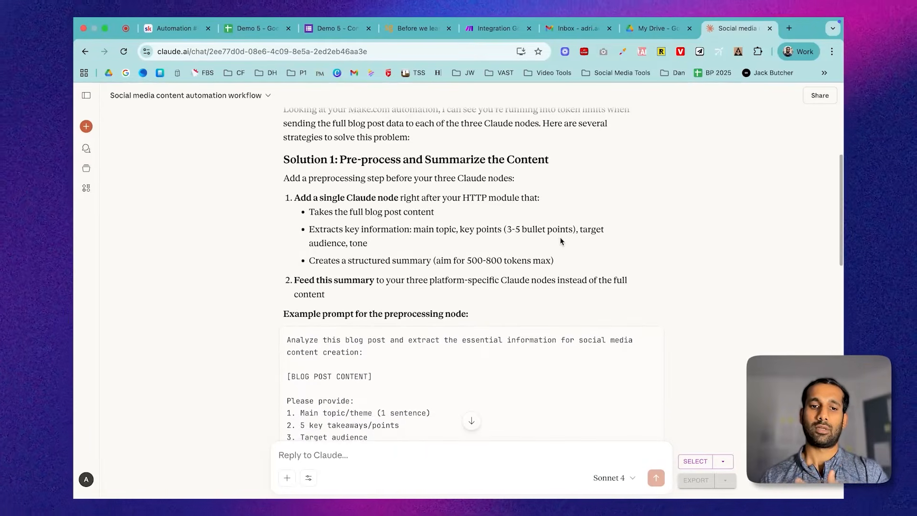
{"action": "scroll", "coordinate": [560, 237], "scroll_direction": "down", "scroll_amount": 3}
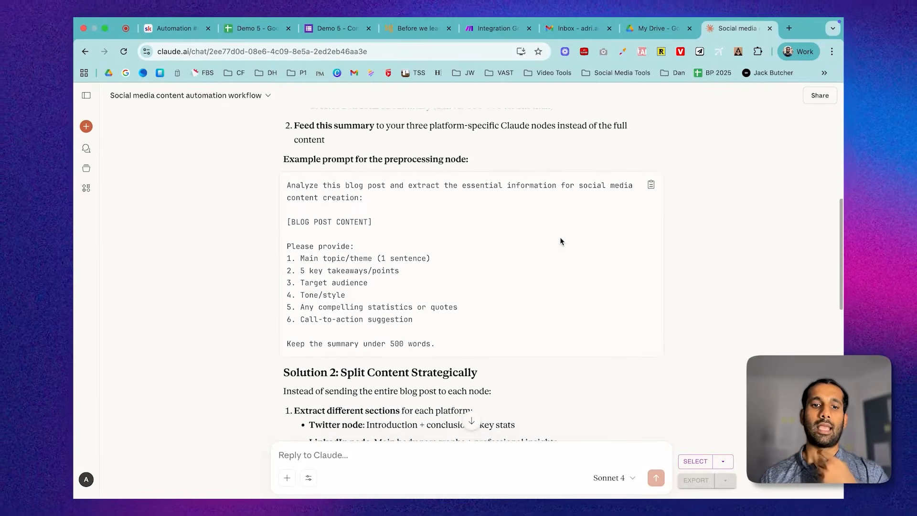
Step: Read Solutions 2 to 4 and the recommended implementation, highlighting "extracts key insights" in Solution 3
{"action": "scroll", "coordinate": [559, 237], "scroll_direction": "down", "scroll_amount": 3}
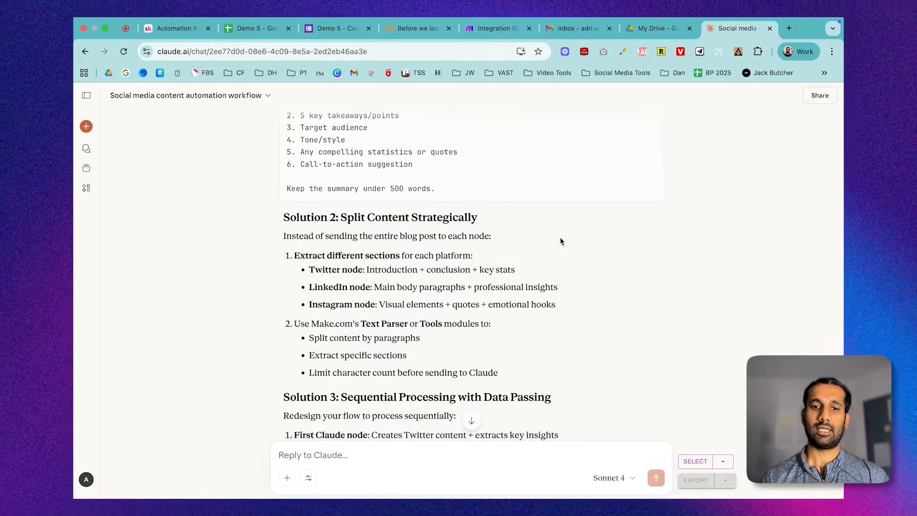
{"action": "scroll", "coordinate": [560, 239], "scroll_direction": "down", "scroll_amount": 2}
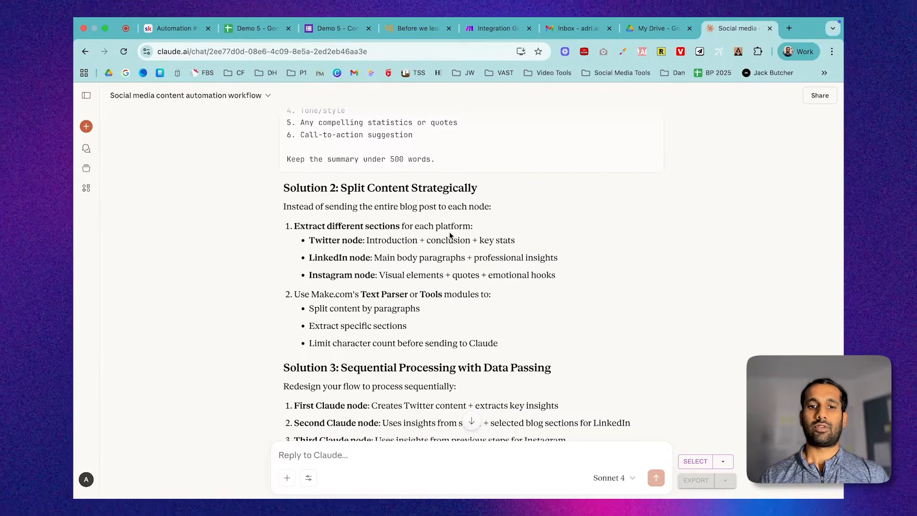
{"action": "scroll", "coordinate": [451, 234], "scroll_direction": "down", "scroll_amount": 1}
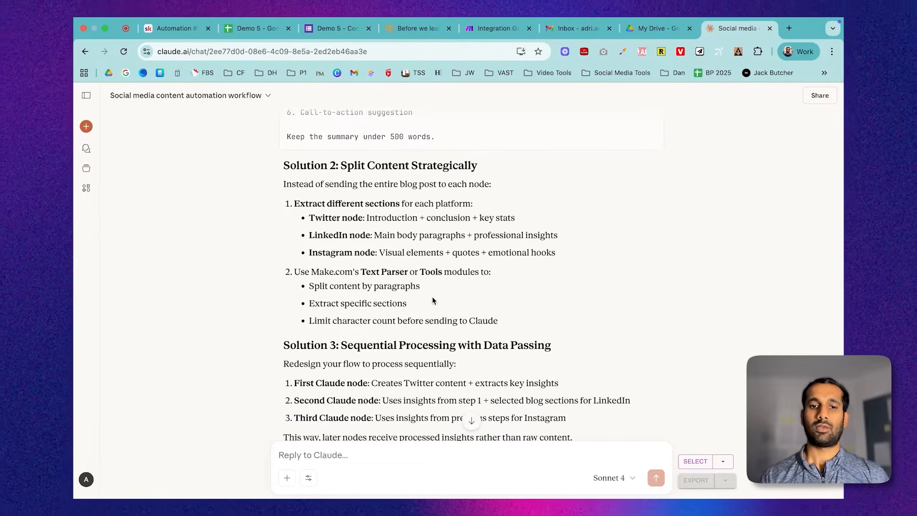
{"action": "scroll", "coordinate": [430, 300], "scroll_direction": "down", "scroll_amount": 1}
{"action": "scroll", "coordinate": [430, 296], "scroll_direction": "down", "scroll_amount": 2}
{"action": "scroll", "coordinate": [430, 296], "scroll_direction": "down", "scroll_amount": 1}
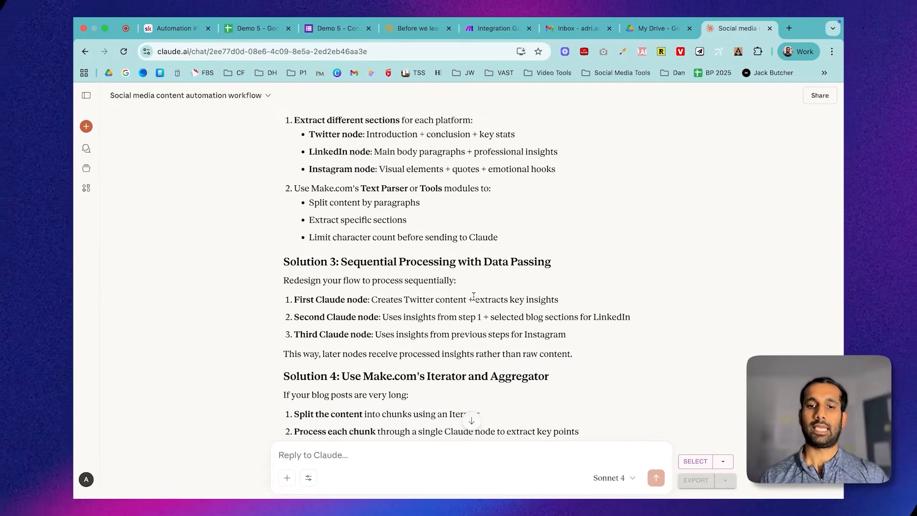
{"action": "left_click_drag", "start_coordinate": [475, 299], "coordinate": [567, 300]}
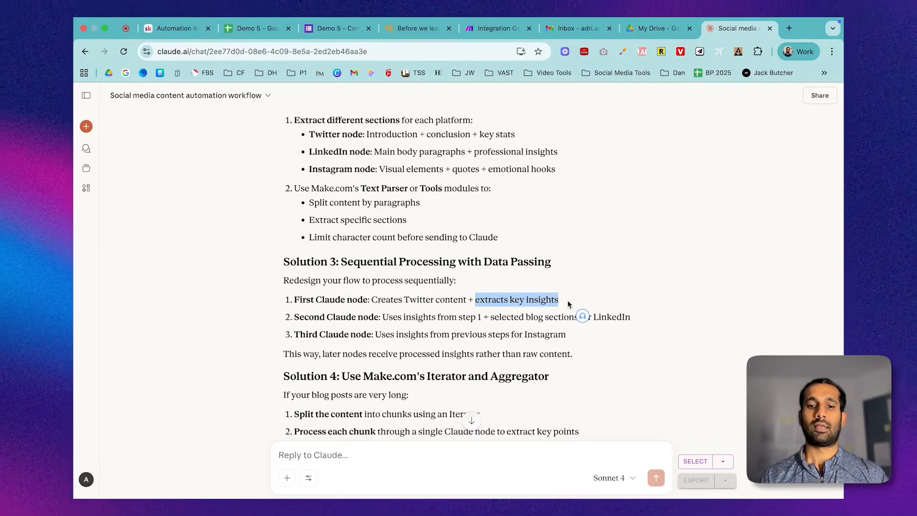
{"action": "scroll", "coordinate": [567, 302], "scroll_direction": "down", "scroll_amount": 2}
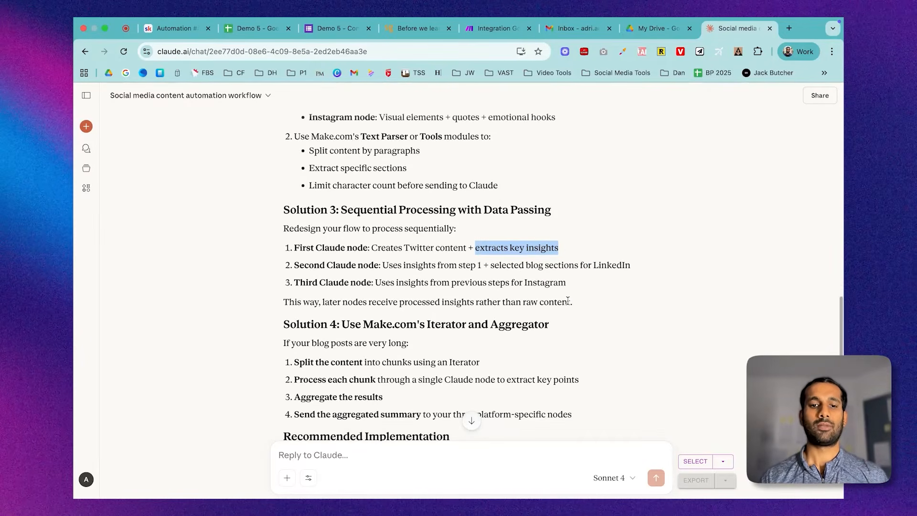
{"action": "scroll", "coordinate": [567, 301], "scroll_direction": "down", "scroll_amount": 2}
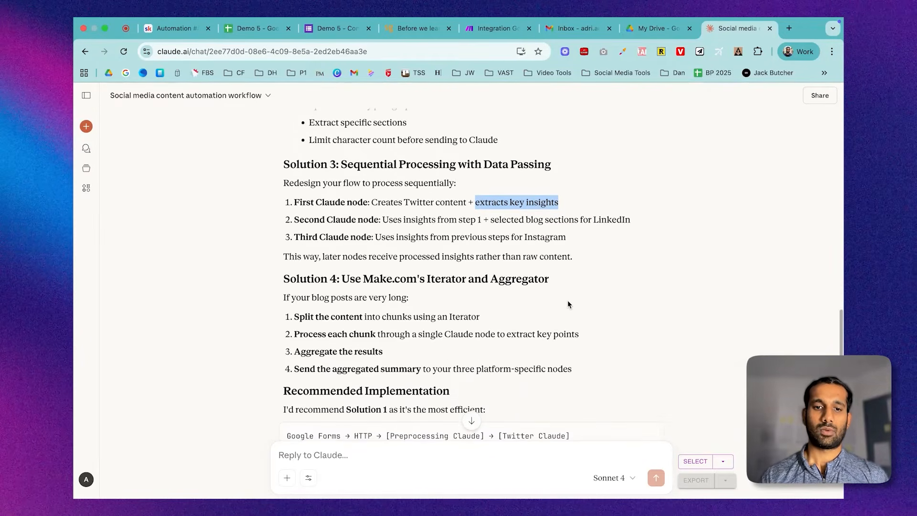
{"action": "scroll", "coordinate": [568, 303], "scroll_direction": "down", "scroll_amount": 1}
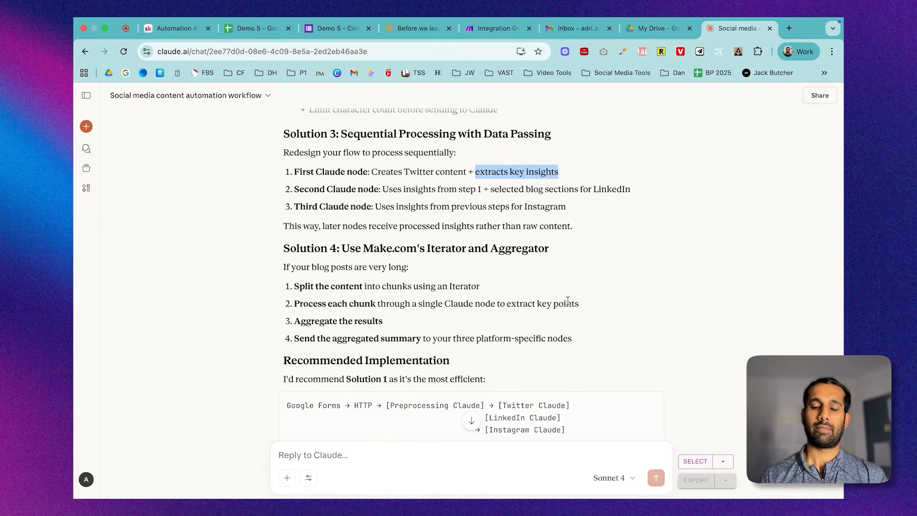
{"action": "scroll", "coordinate": [567, 300], "scroll_direction": "down", "scroll_amount": 1}
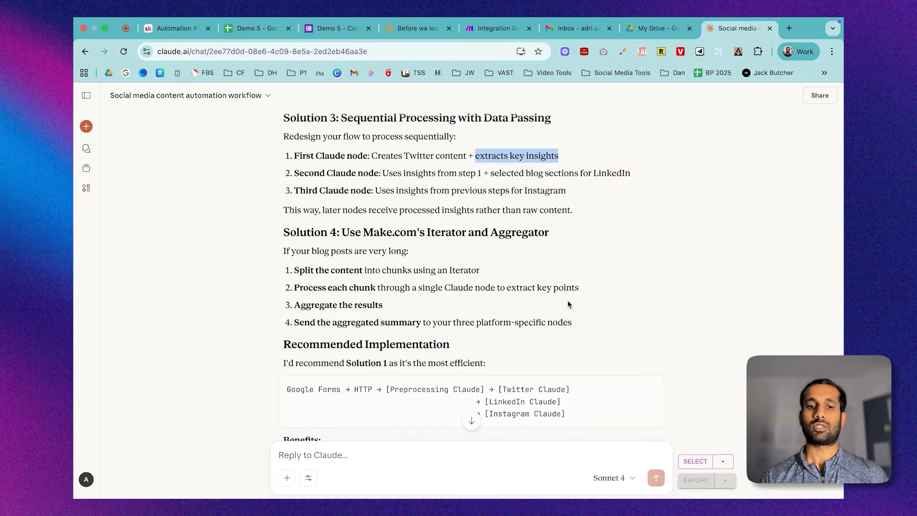
{"action": "scroll", "coordinate": [567, 303], "scroll_direction": "down", "scroll_amount": 2}
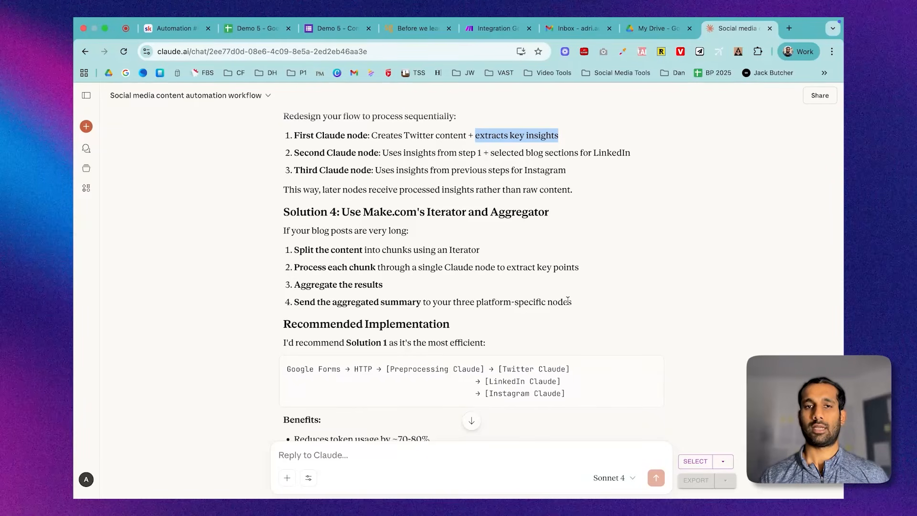
{"action": "scroll", "coordinate": [567, 300], "scroll_direction": "down", "scroll_amount": 2}
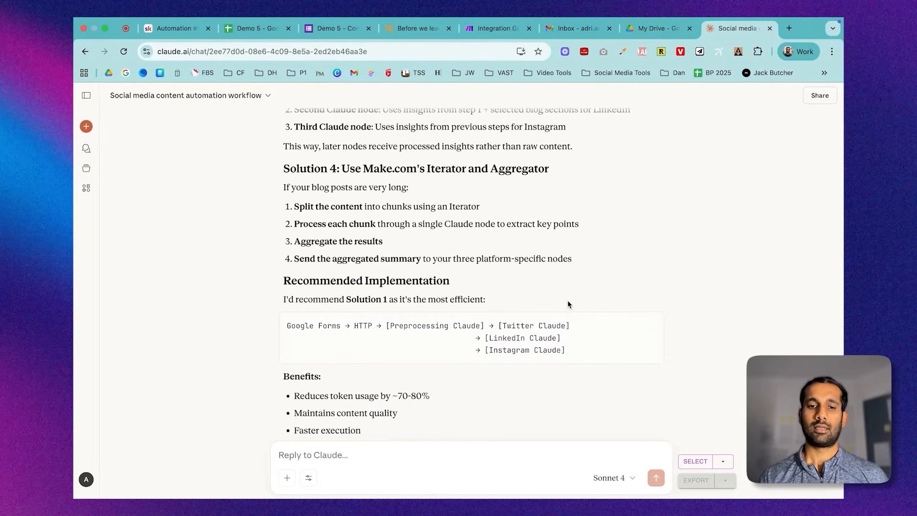
Step: Go back to Solution 1 and highlight the whole example prompt for the preprocessing node
{"action": "scroll", "coordinate": [567, 300], "scroll_direction": "up", "scroll_amount": 15}
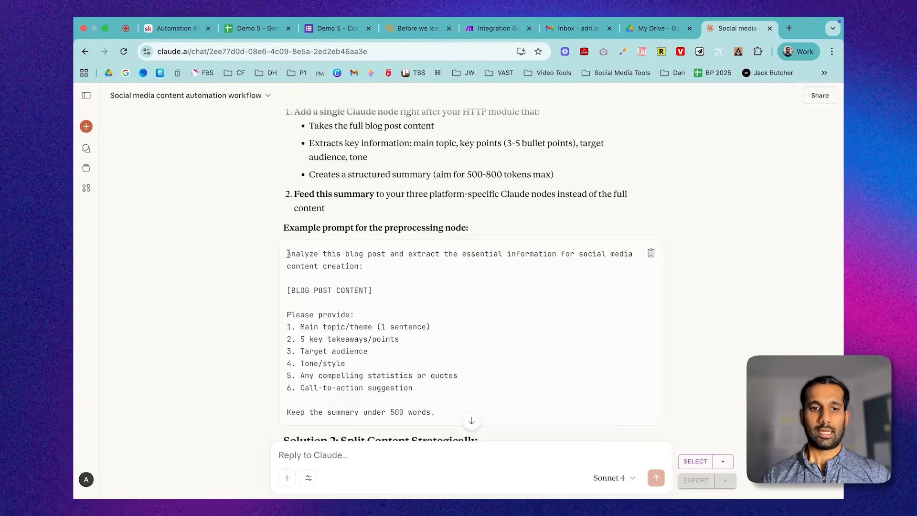
{"action": "left_click_drag", "start_coordinate": [286, 253], "coordinate": [446, 422]}
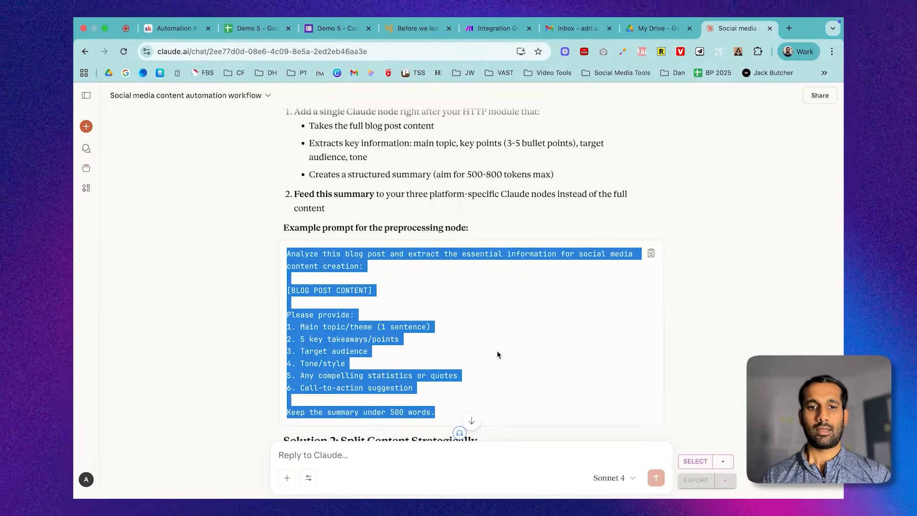
{"action": "scroll", "coordinate": [530, 302], "scroll_direction": "down", "scroll_amount": 2}
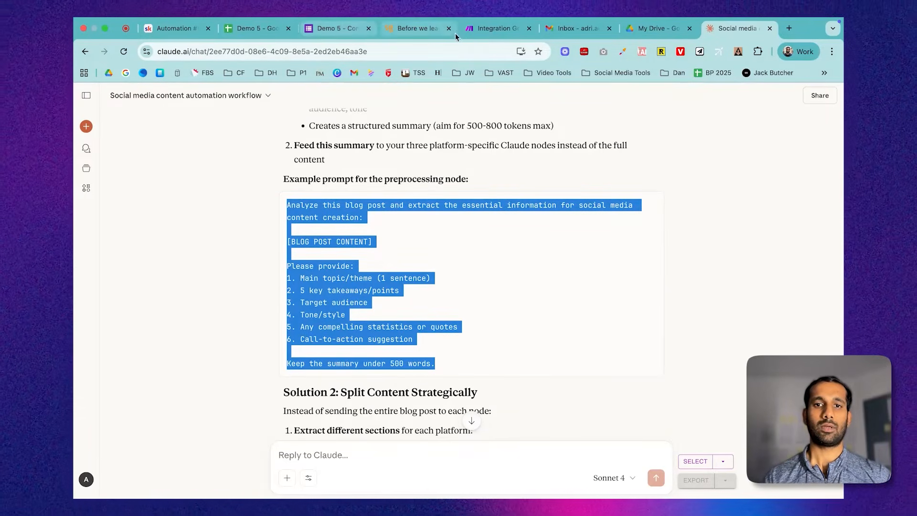
Step: Return to the Make scenario and review the AI Summary module's model, max tokens, and assistant and user messages
{"action": "left_click", "coordinate": [484, 29]}
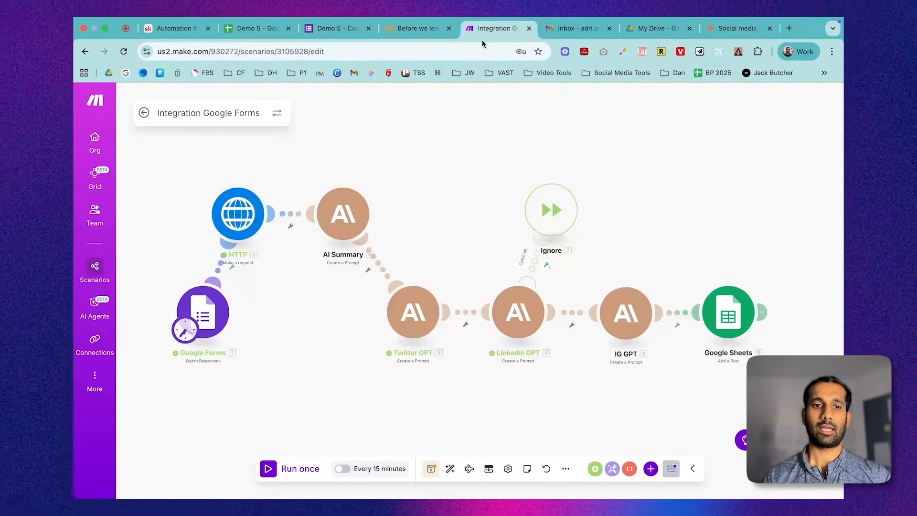
{"action": "mouse_move", "coordinate": [250, 216]}
{"action": "left_mouse_down"}
{"action": "mouse_move", "coordinate": [260, 221]}
{"action": "mouse_move", "coordinate": [261, 196]}
{"action": "mouse_move", "coordinate": [252, 215]}
{"action": "left_mouse_up"}
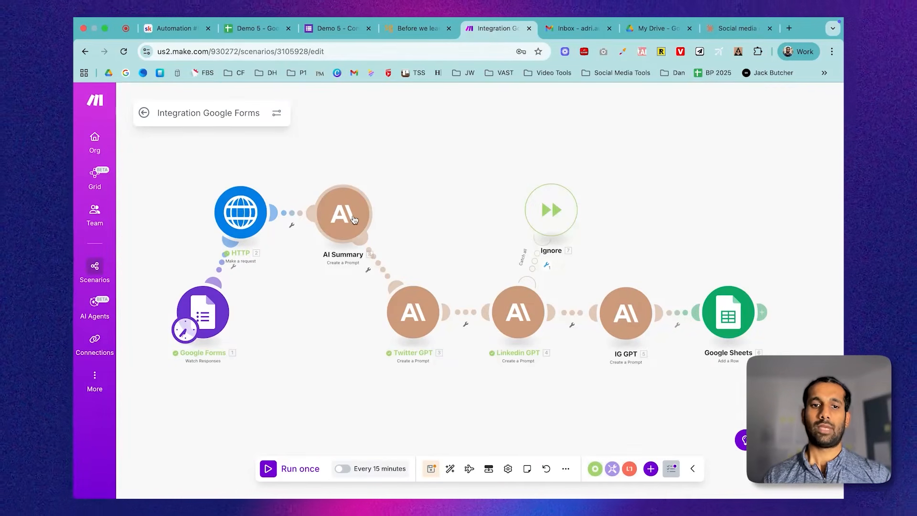
{"action": "left_click", "coordinate": [348, 218]}
{"action": "scroll", "coordinate": [486, 269], "scroll_direction": "down", "scroll_amount": 1}
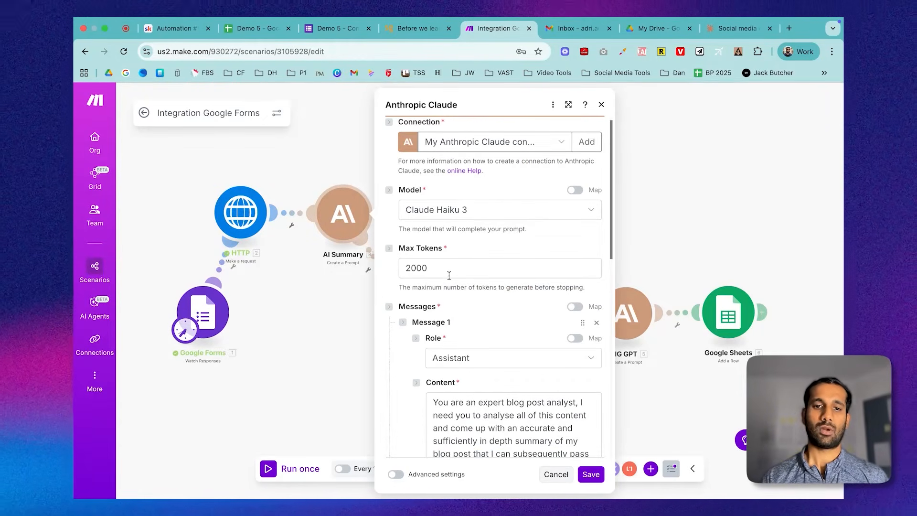
{"action": "scroll", "coordinate": [448, 276], "scroll_direction": "down", "scroll_amount": 1}
{"action": "scroll", "coordinate": [449, 275], "scroll_direction": "down", "scroll_amount": 1}
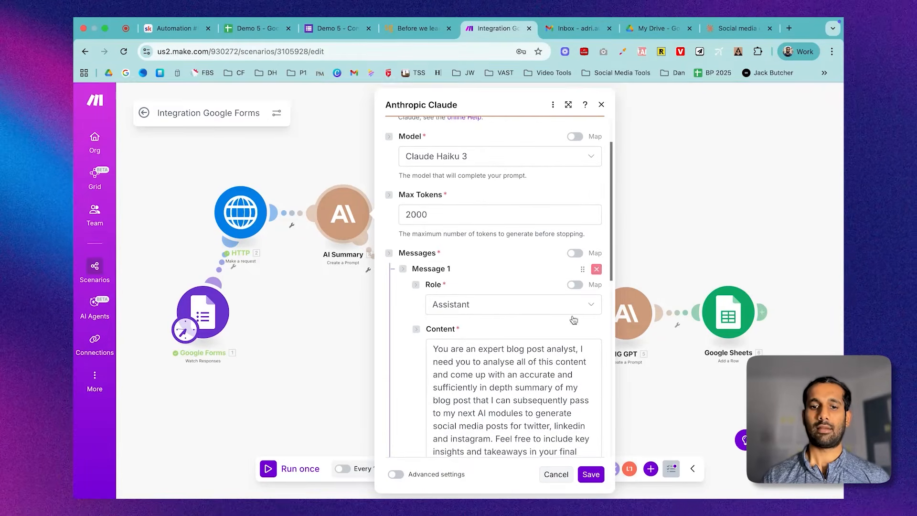
{"action": "scroll", "coordinate": [531, 347], "scroll_direction": "down", "scroll_amount": 2}
{"action": "scroll", "coordinate": [527, 312], "scroll_direction": "down", "scroll_amount": 10}
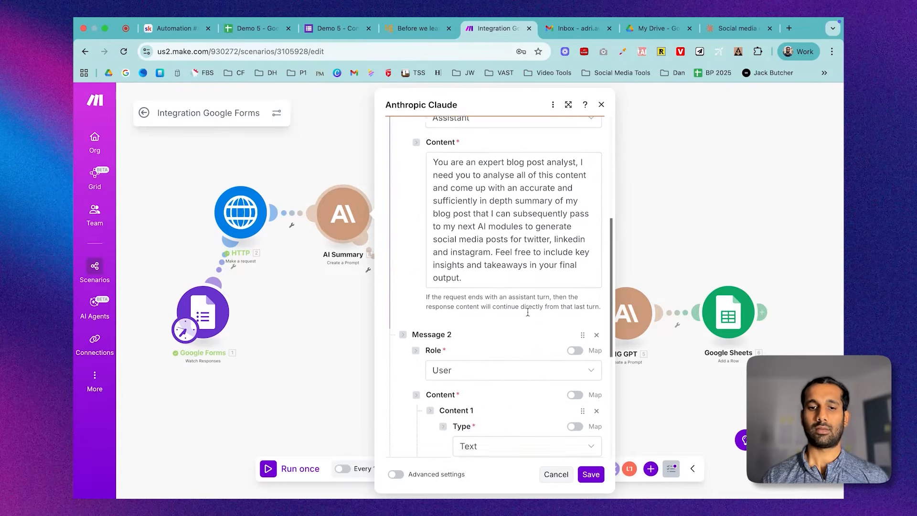
{"action": "scroll", "coordinate": [500, 362], "scroll_direction": "down", "scroll_amount": 3}
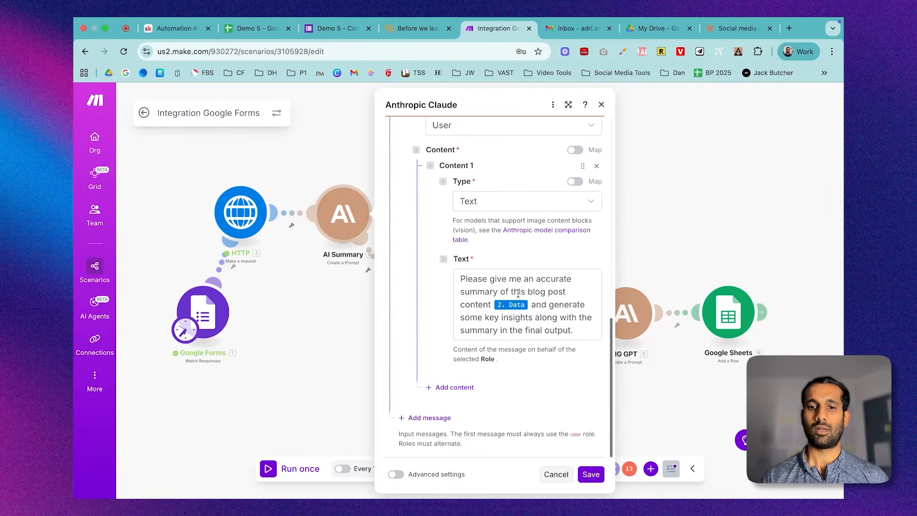
{"action": "scroll", "coordinate": [539, 310], "scroll_direction": "up", "scroll_amount": 7}
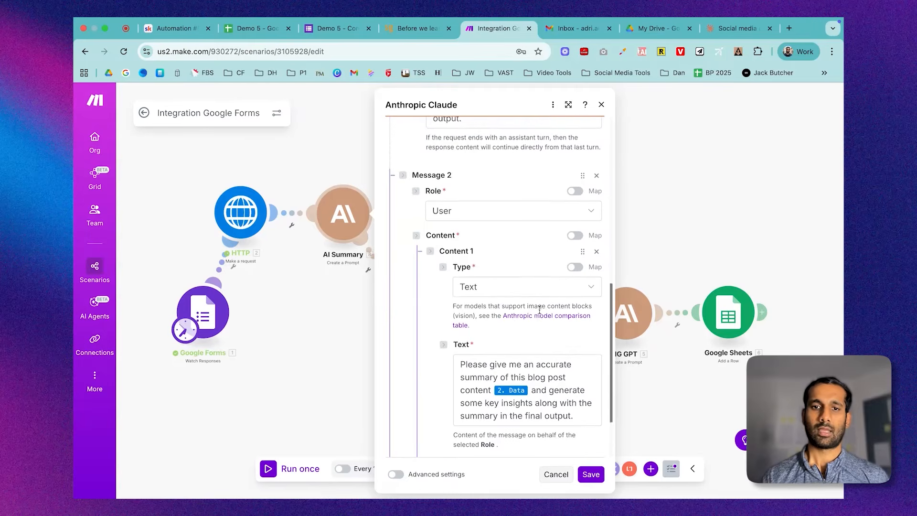
{"action": "scroll", "coordinate": [540, 313], "scroll_direction": "up", "scroll_amount": 6}
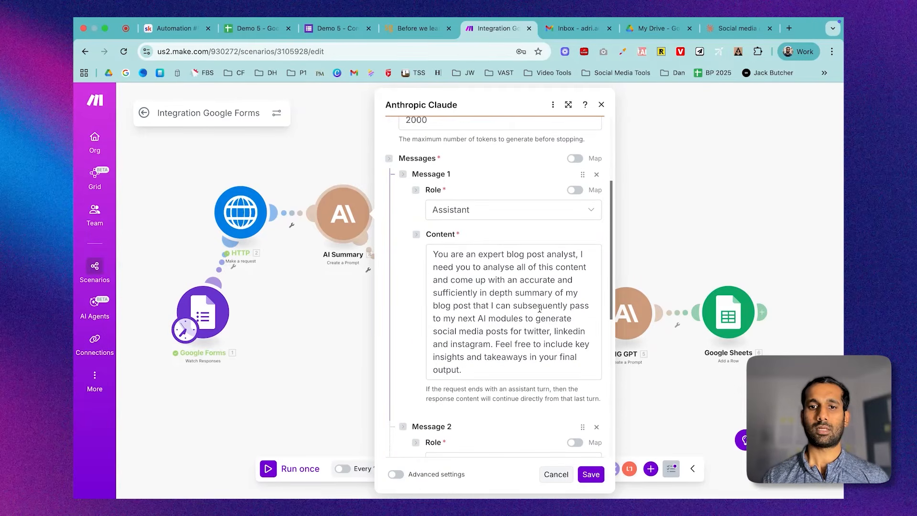
Step: Remove both existing messages from the AI Summary module and add a single message with the User role
{"action": "left_click", "coordinate": [596, 175]}
{"action": "left_click", "coordinate": [595, 229]}
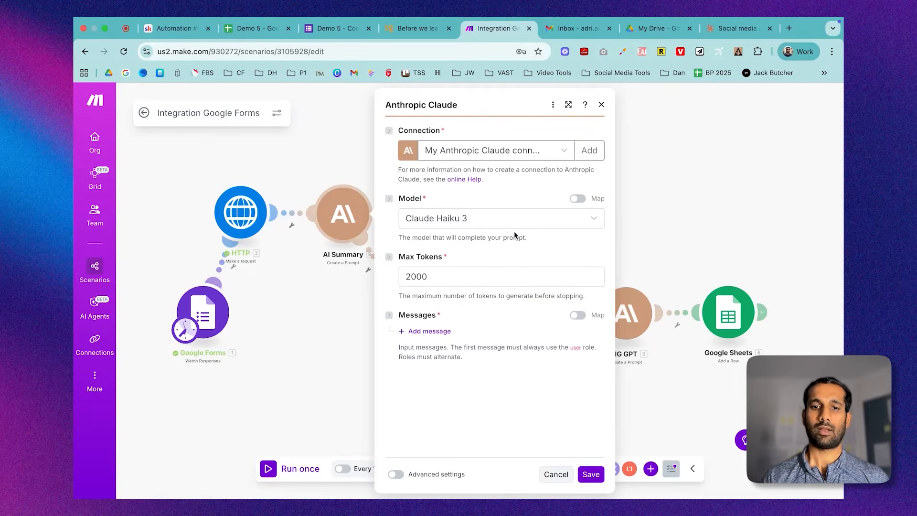
{"action": "left_click", "coordinate": [452, 330]}
{"action": "left_click", "coordinate": [461, 368]}
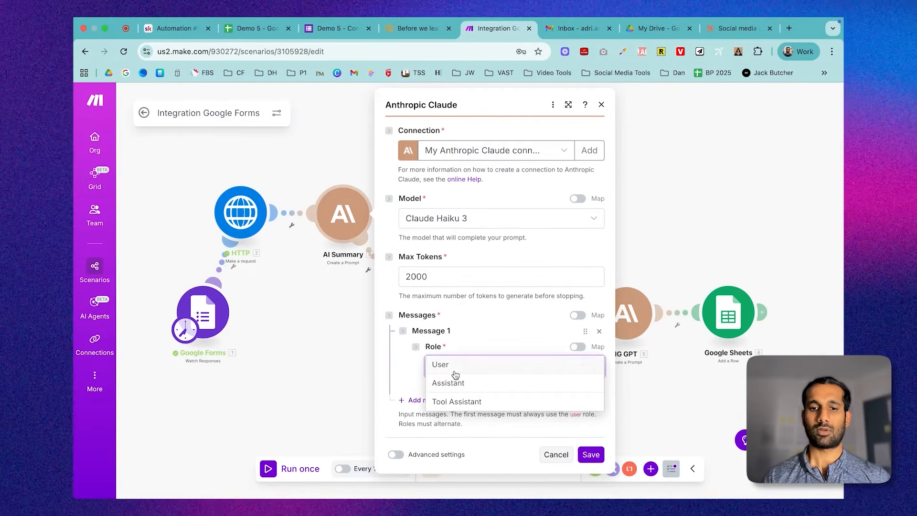
{"action": "left_click", "coordinate": [462, 370]}
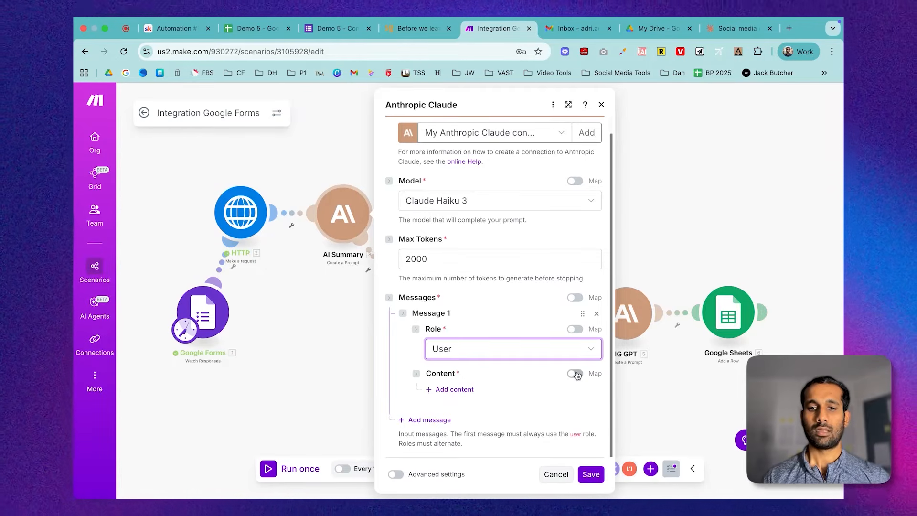
Step: Make the User message's content mappable and fill it with Claude's example prompt for extracting the blog post's essential information
{"action": "left_click", "coordinate": [576, 374]}
{"action": "left_click", "coordinate": [508, 394]}
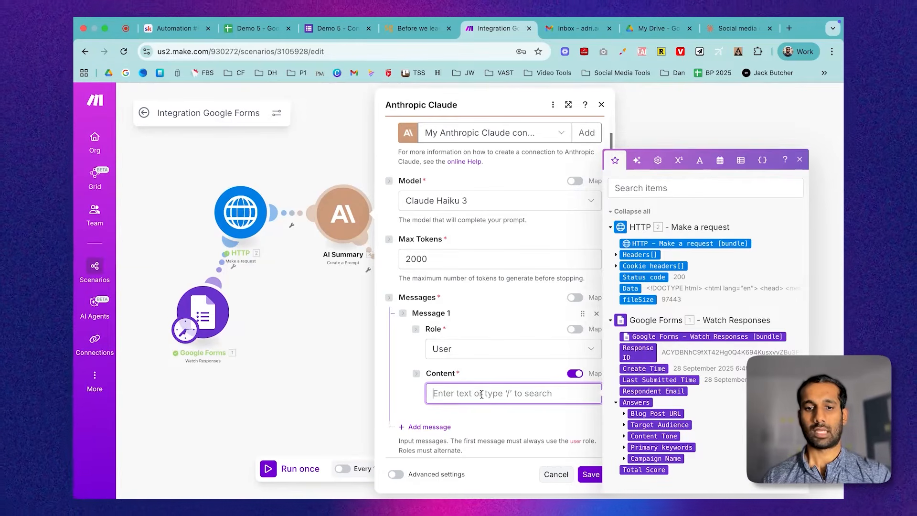
{"action": "type", "text": "Analyze this blog post and extract the essential information for social media content creation:  [BLOG POST CONTENT]  Please provide: 1. Main topic/theme (1 sentence) 2. 5 key takeaways/points 3. Target audience 4. Tone/style 5. Any compelling statistics or quotes 6. Call-to-action suggestion  Keep the summary under 500 words"}
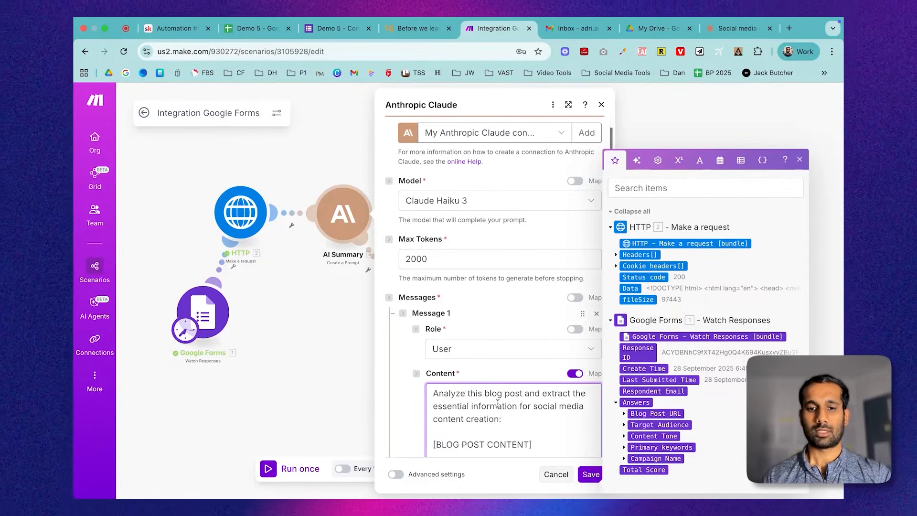
Step: Replace the [BLOG POST CONTENT] placeholder in the prompt with the HTTP module's Data value
{"action": "scroll", "coordinate": [506, 382], "scroll_direction": "down", "scroll_amount": 3}
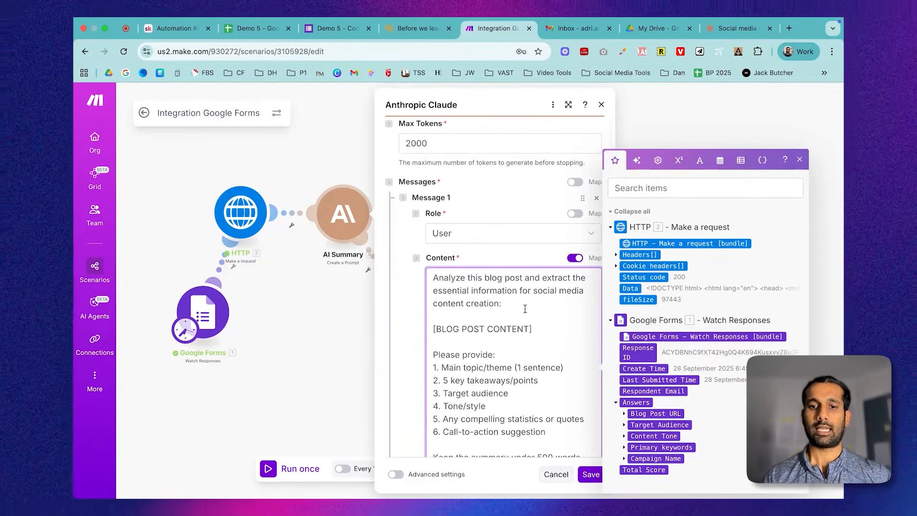
{"action": "left_click_drag", "start_coordinate": [532, 328], "coordinate": [435, 329]}
{"action": "key", "text": "BackSpace"}
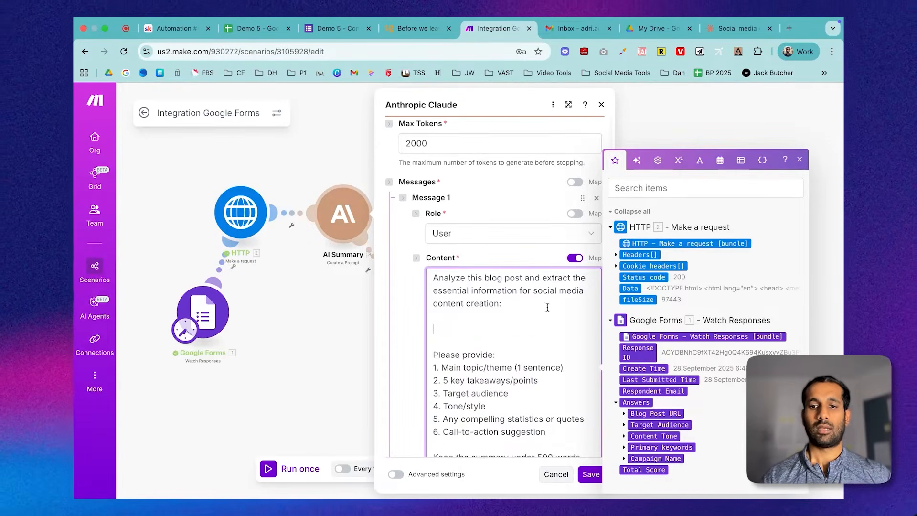
{"action": "left_click", "coordinate": [629, 288]}
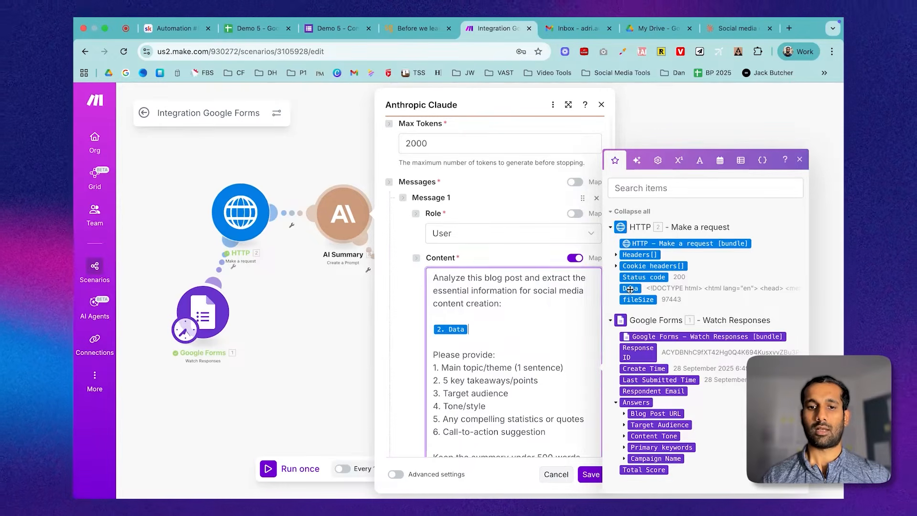
Step: Set the prompt's summary limit to 1000 words and save the AI Summary module
{"action": "scroll", "coordinate": [509, 344], "scroll_direction": "down", "scroll_amount": 1}
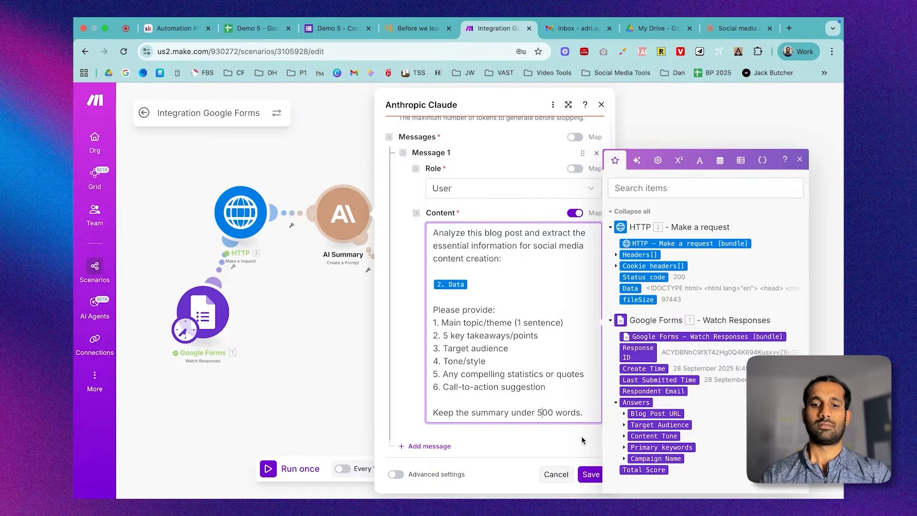
{"action": "left_click", "coordinate": [543, 412]}
{"action": "key", "text": "BackSpace"}
{"action": "type", "text": "10"}
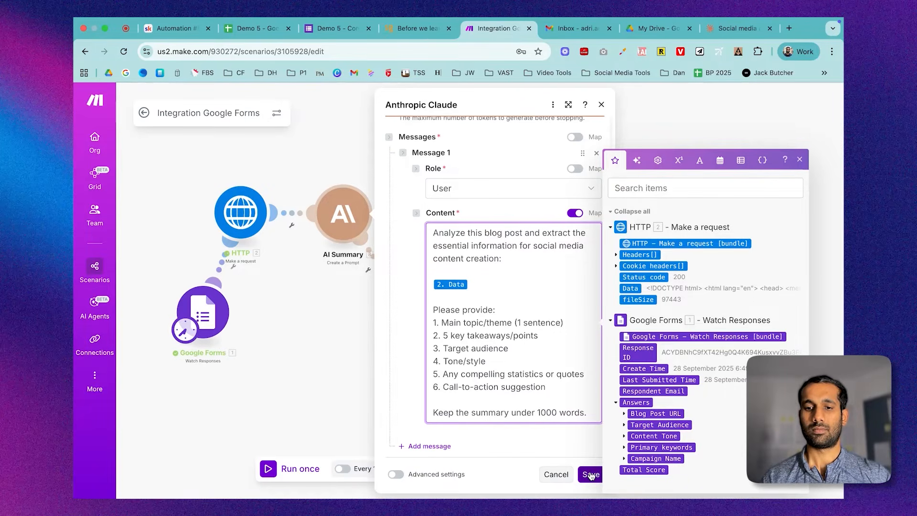
{"action": "left_click", "coordinate": [590, 475]}
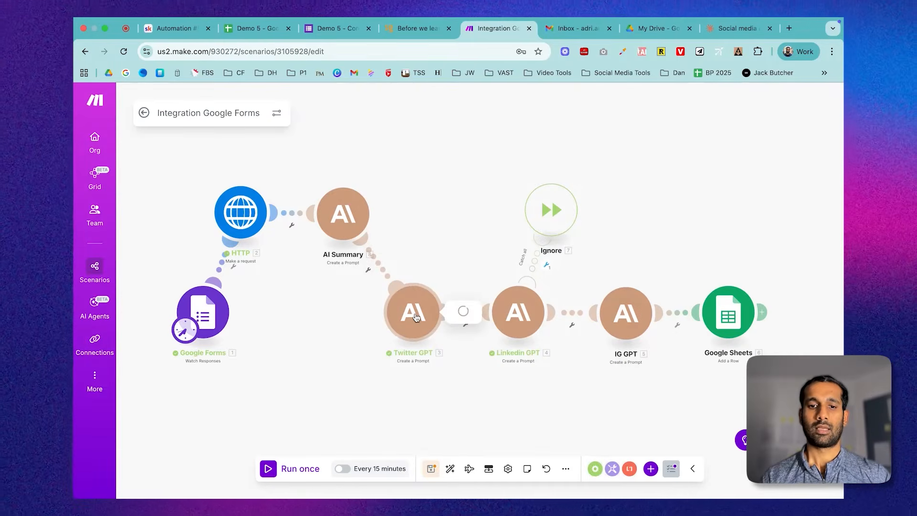
Step: Check the model and max tokens of the Twitter GPT module and save it
{"action": "left_click", "coordinate": [414, 316]}
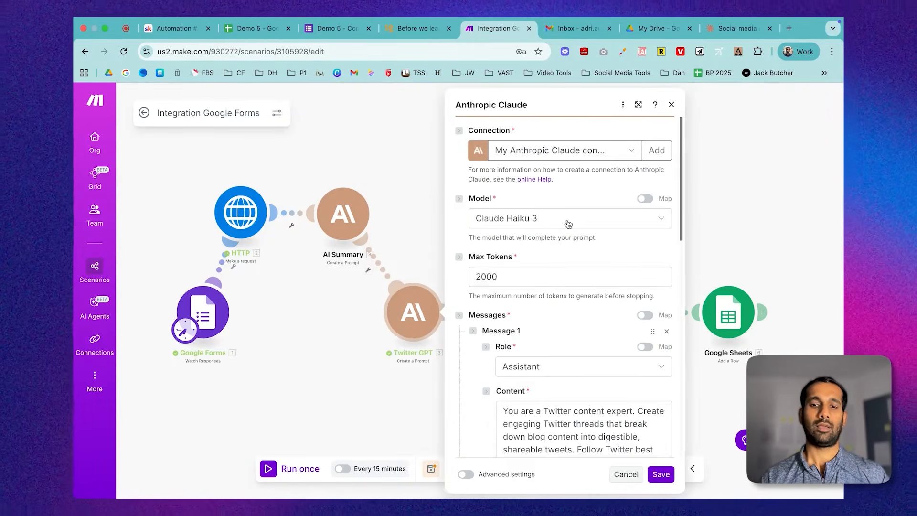
{"action": "left_click", "coordinate": [568, 219]}
{"action": "left_click", "coordinate": [567, 219]}
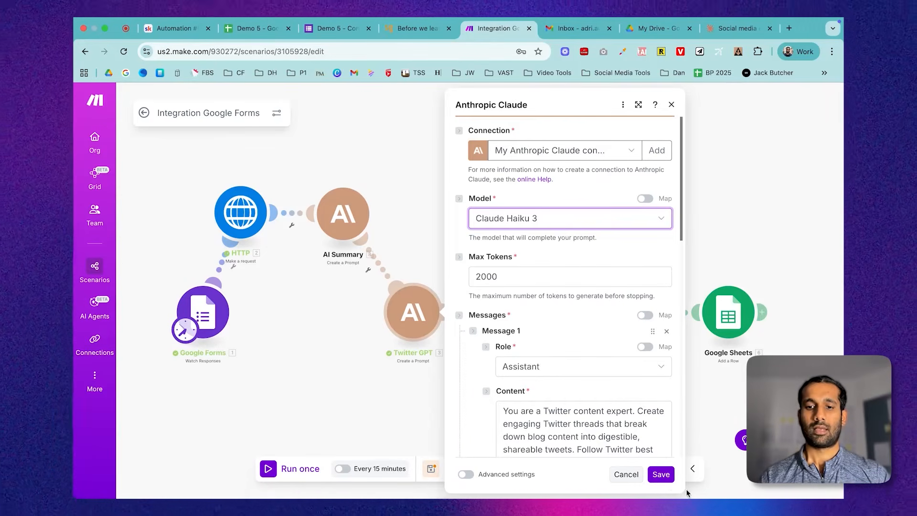
{"action": "left_click", "coordinate": [660, 474]}
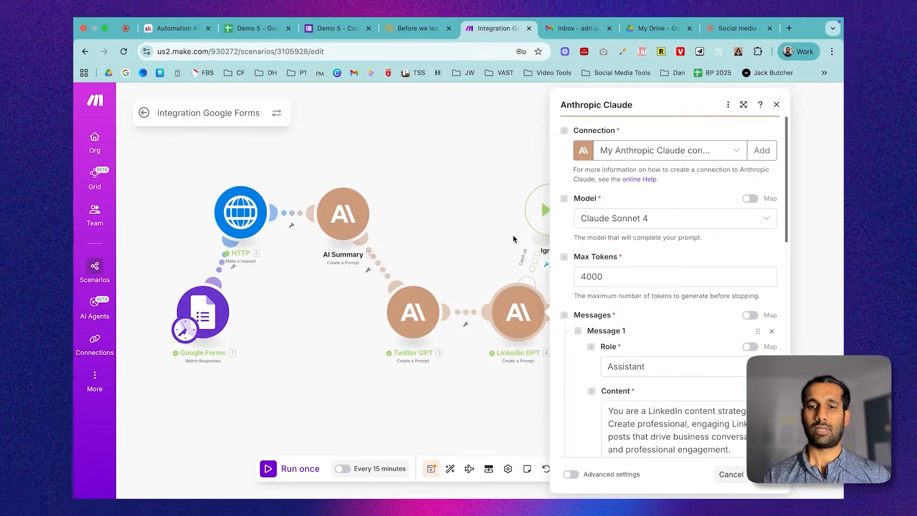
Step: Set the Linkedin GPT module to Claude Haiku 3 with 2000 max tokens and save it
{"action": "left_click", "coordinate": [649, 224]}
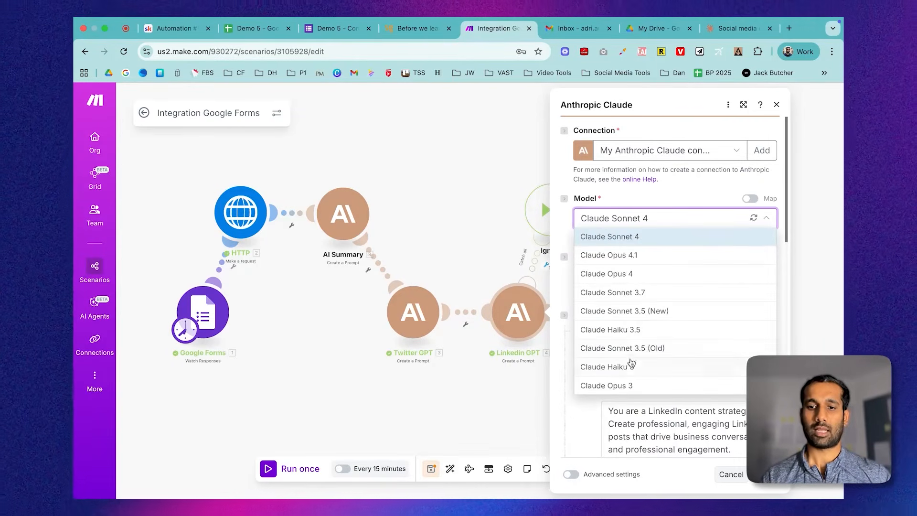
{"action": "left_click", "coordinate": [626, 367]}
{"action": "left_click", "coordinate": [585, 277]}
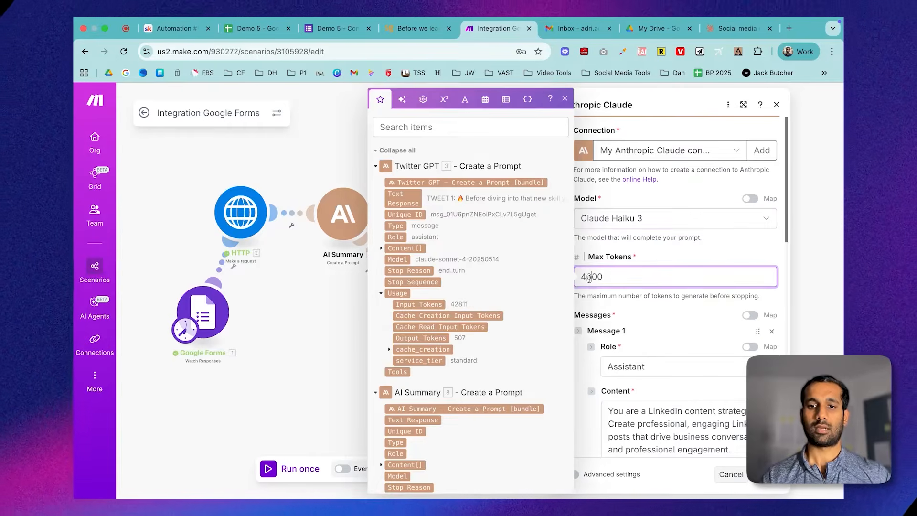
{"action": "key", "text": "BackSpace"}
{"action": "type", "text": "2"}
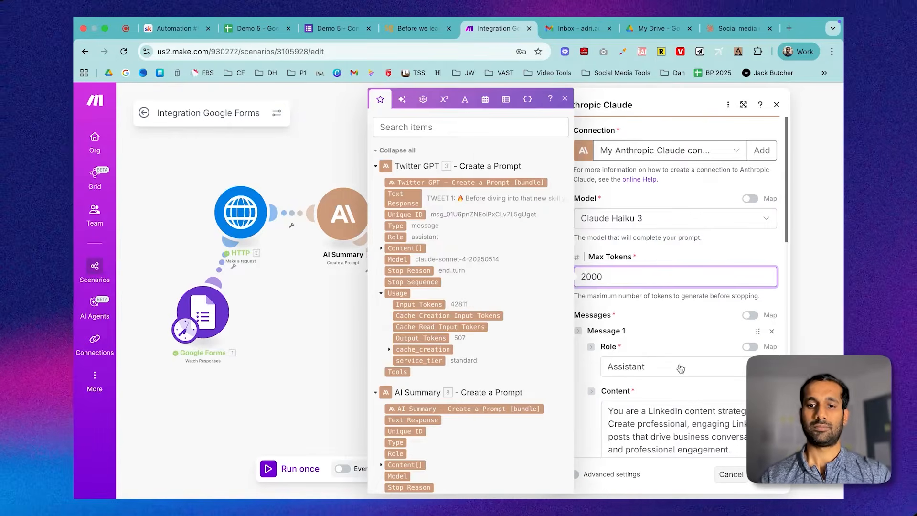
{"action": "left_click", "coordinate": [769, 476]}
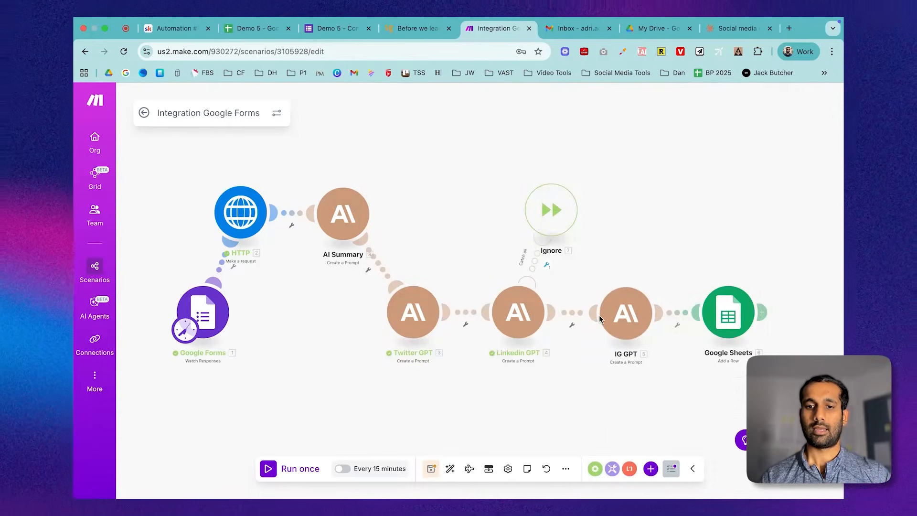
Step: Set the IG GPT module's max tokens to 2000 and its model to Claude Haiku 3
{"action": "left_click", "coordinate": [618, 326]}
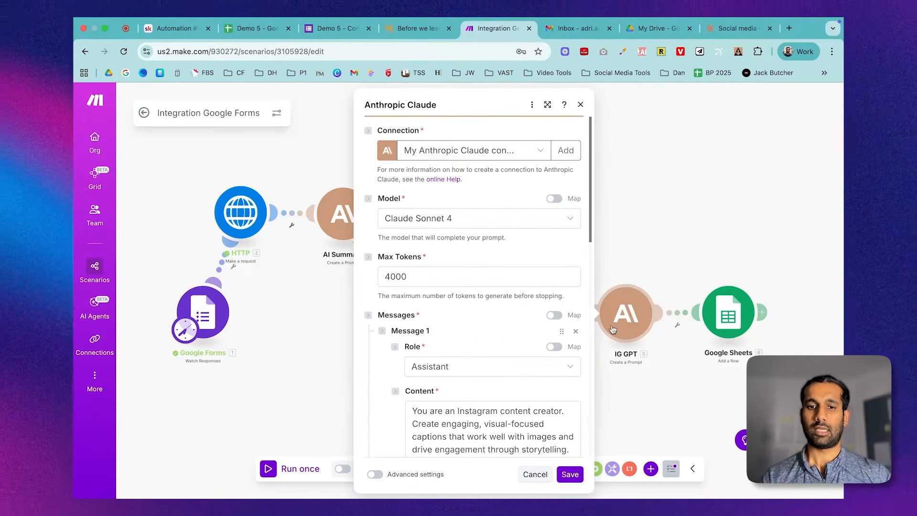
{"action": "scroll", "coordinate": [477, 329], "scroll_direction": "down", "scroll_amount": 3}
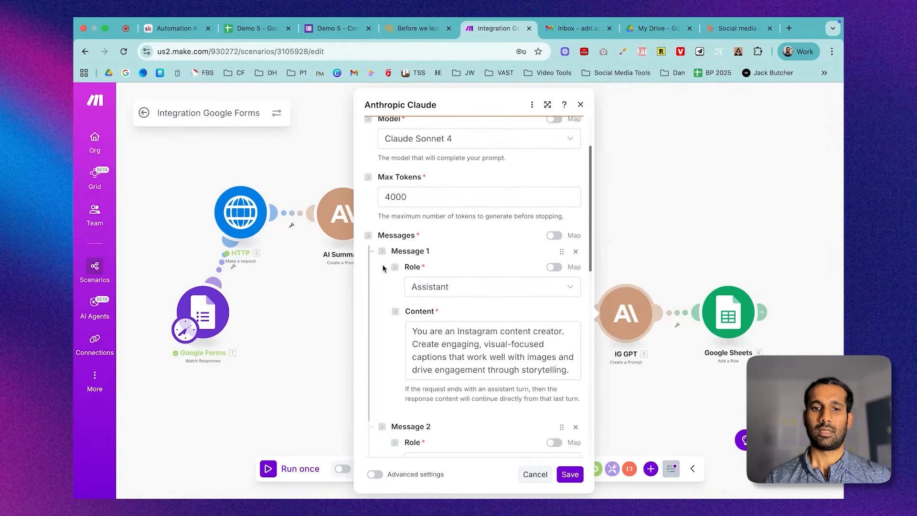
{"action": "left_click", "coordinate": [392, 198]}
{"action": "key", "text": "BackSpace"}
{"action": "type", "text": "2"}
{"action": "left_click", "coordinate": [444, 139]}
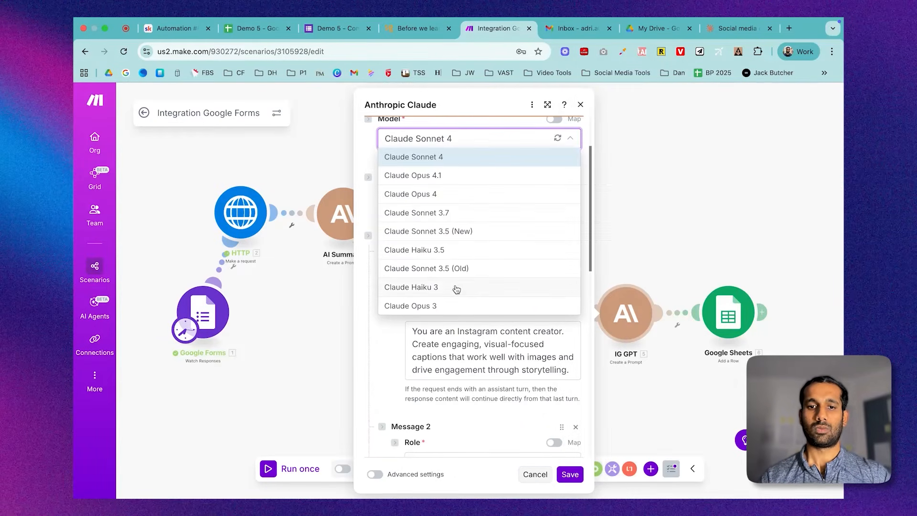
{"action": "left_click", "coordinate": [455, 287]}
Step: Replace the HTTP Data in IG GPT's Blog Content line with the AI Summary module's Text Response and save the module
{"action": "scroll", "coordinate": [468, 342], "scroll_direction": "down", "scroll_amount": 4}
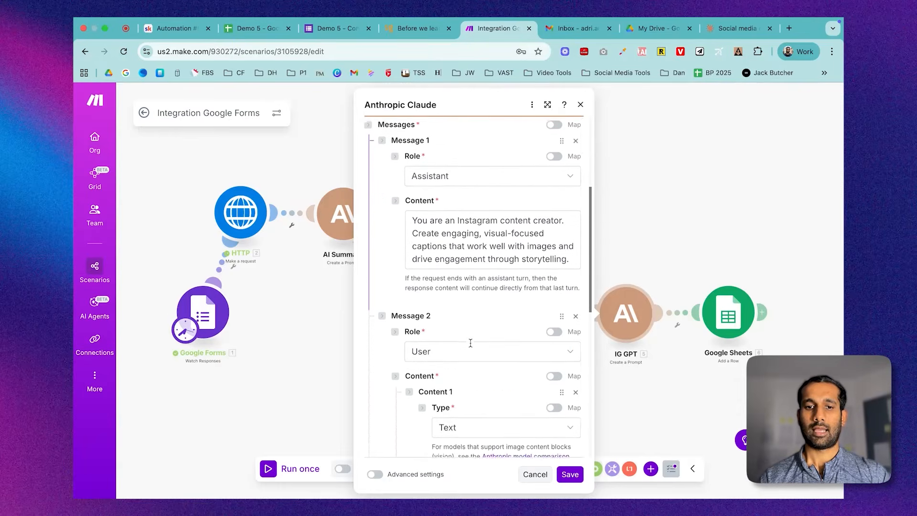
{"action": "scroll", "coordinate": [470, 342], "scroll_direction": "down", "scroll_amount": 10}
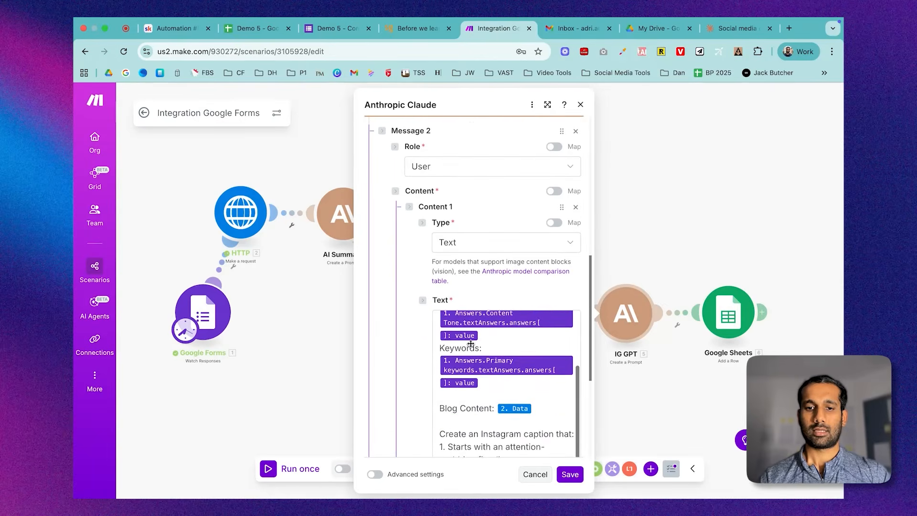
{"action": "left_click", "coordinate": [534, 349]}
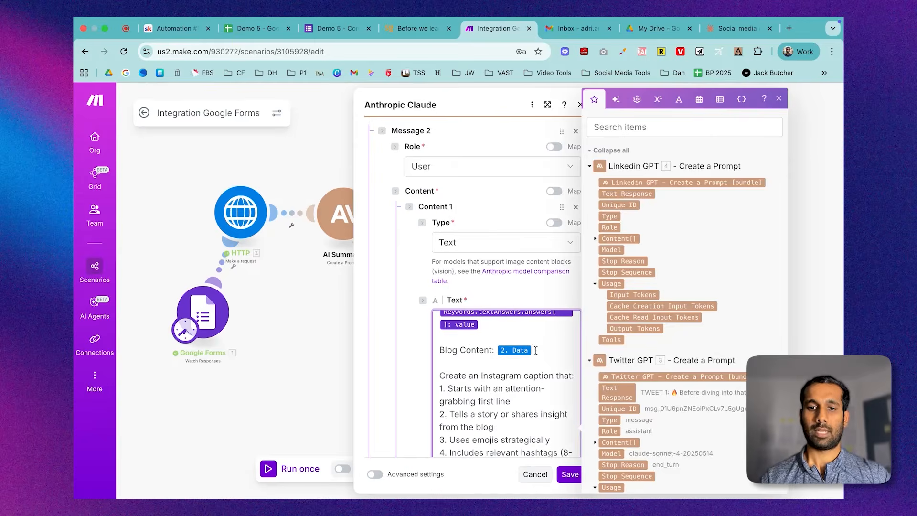
{"action": "key", "text": "BackSpace"}
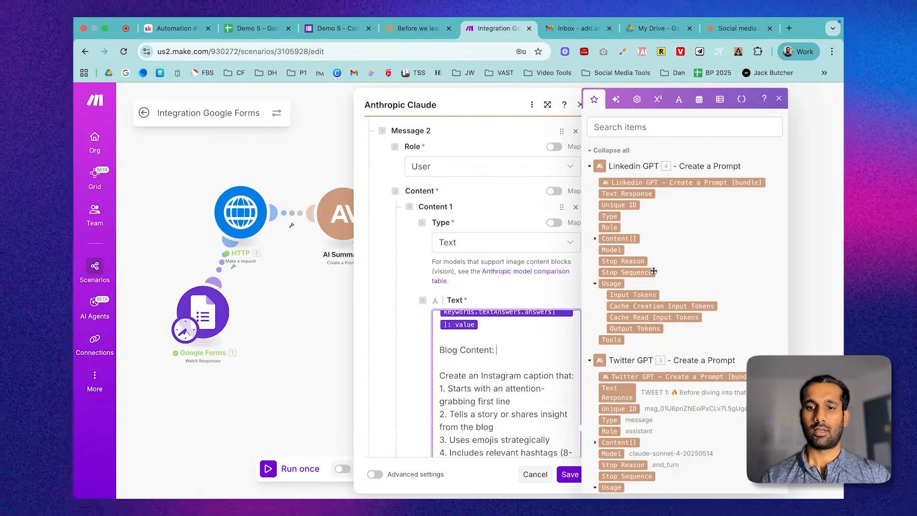
{"action": "scroll", "coordinate": [653, 271], "scroll_direction": "down", "scroll_amount": 3}
{"action": "scroll", "coordinate": [653, 271], "scroll_direction": "down", "scroll_amount": 6}
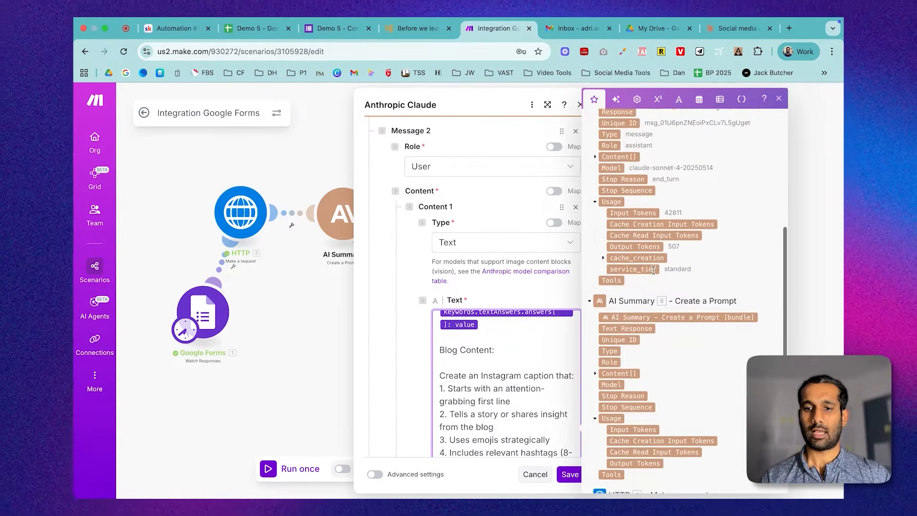
{"action": "left_click_drag", "start_coordinate": [642, 276], "coordinate": [515, 350]}
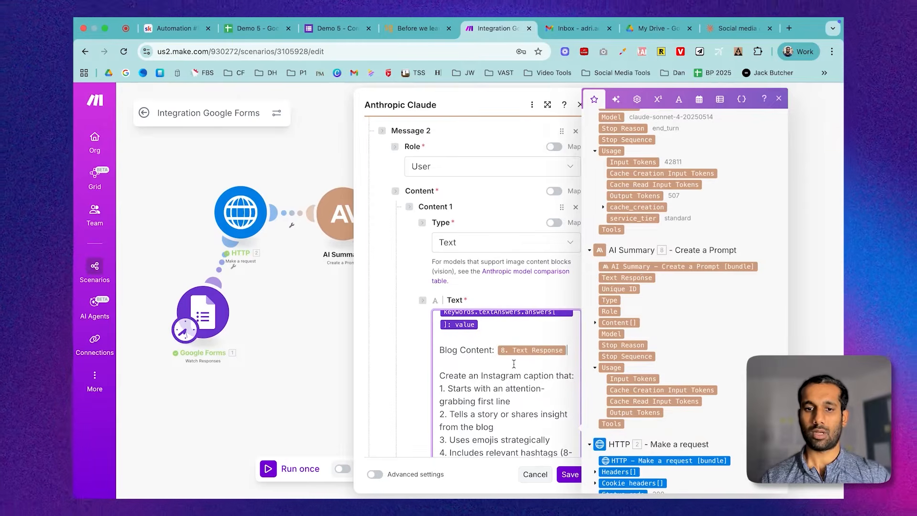
{"action": "left_click", "coordinate": [570, 475]}
Step: Replace the HTTP Data in Linkedin GPT's Blog Content line with the AI Summary module's Text Response
{"action": "left_click", "coordinate": [516, 327]}
{"action": "scroll", "coordinate": [615, 337], "scroll_direction": "down", "scroll_amount": 10}
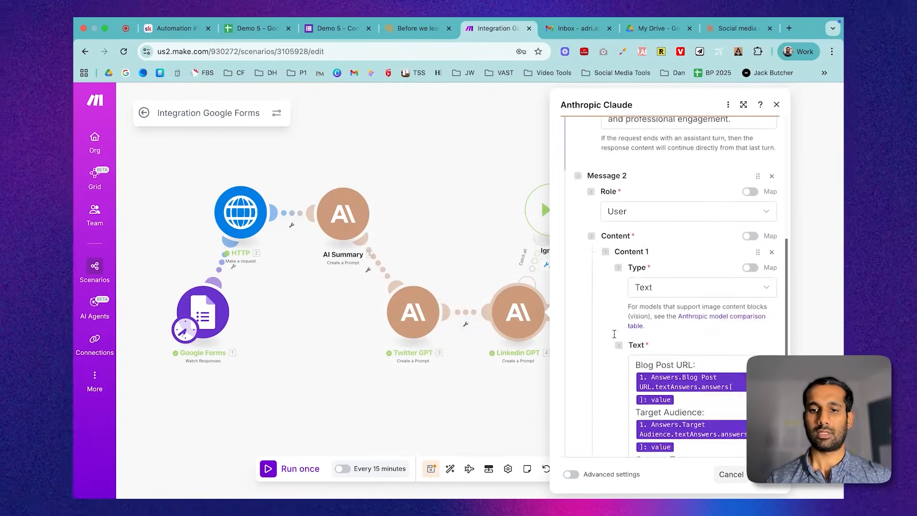
{"action": "scroll", "coordinate": [615, 337], "scroll_direction": "down", "scroll_amount": 1}
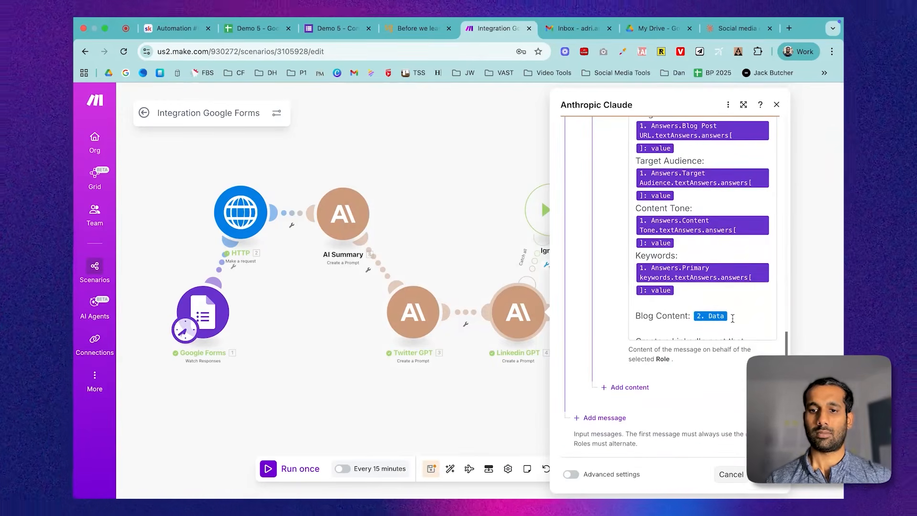
{"action": "left_click", "coordinate": [732, 318]}
{"action": "key", "text": "BackSpace"}
{"action": "scroll", "coordinate": [479, 359], "scroll_direction": "down", "scroll_amount": 3}
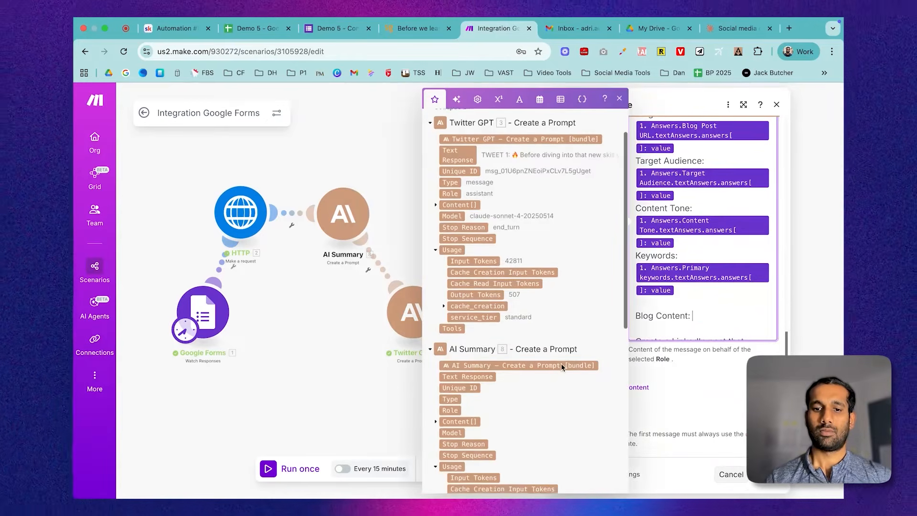
{"action": "left_click", "coordinate": [468, 354]}
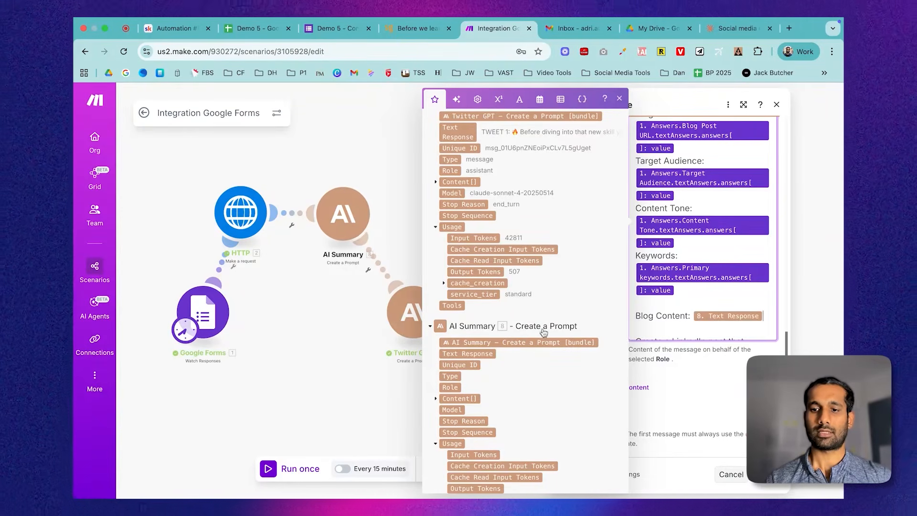
Step: Replace the HTTP Data in Twitter GPT's Blog Content line with the AI Summary module's Text Response
{"action": "left_click", "coordinate": [404, 325]}
{"action": "left_click", "coordinate": [403, 326]}
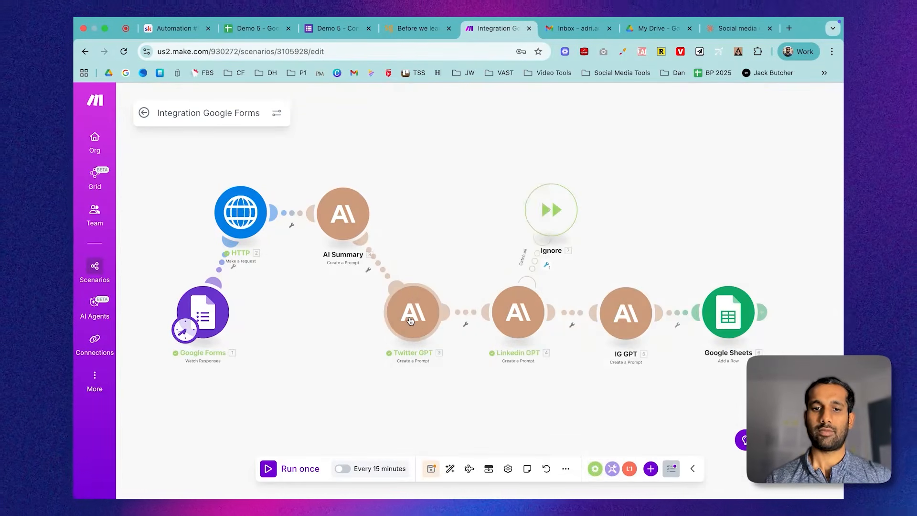
{"action": "scroll", "coordinate": [558, 347], "scroll_direction": "down", "scroll_amount": 15}
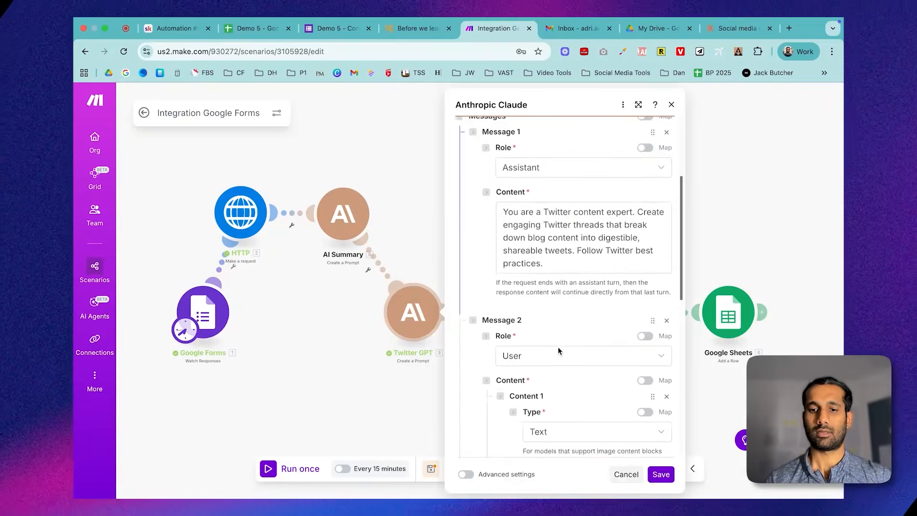
{"action": "left_click", "coordinate": [585, 350]}
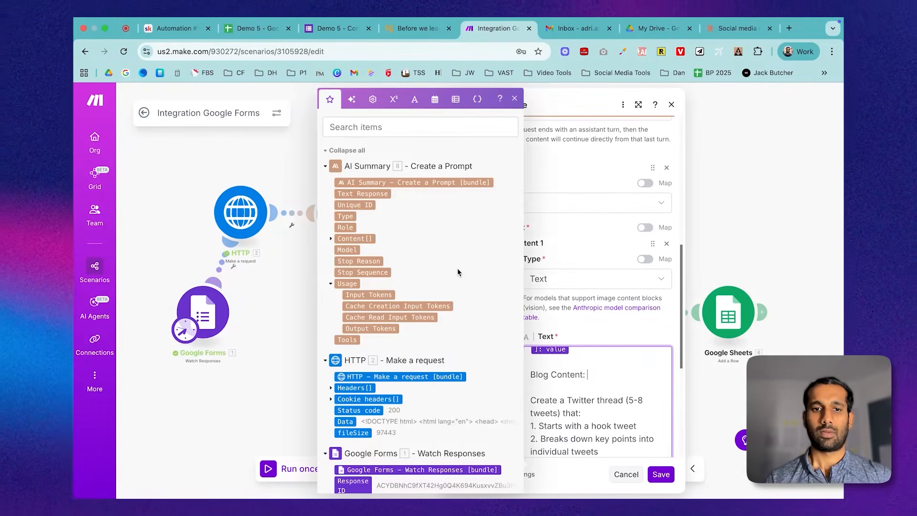
{"action": "left_click", "coordinate": [378, 193]}
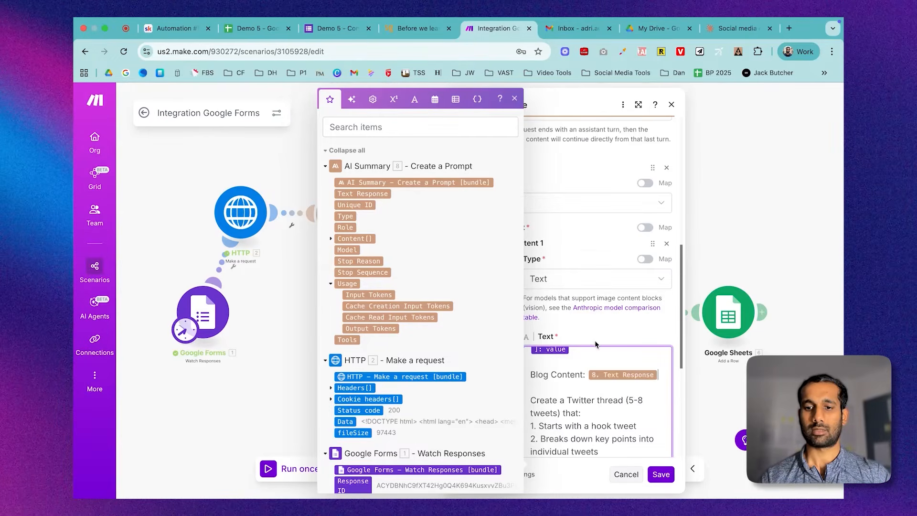
Step: Save the Twitter GPT module's changes and check the HTTP module's request settings
{"action": "left_click", "coordinate": [661, 474]}
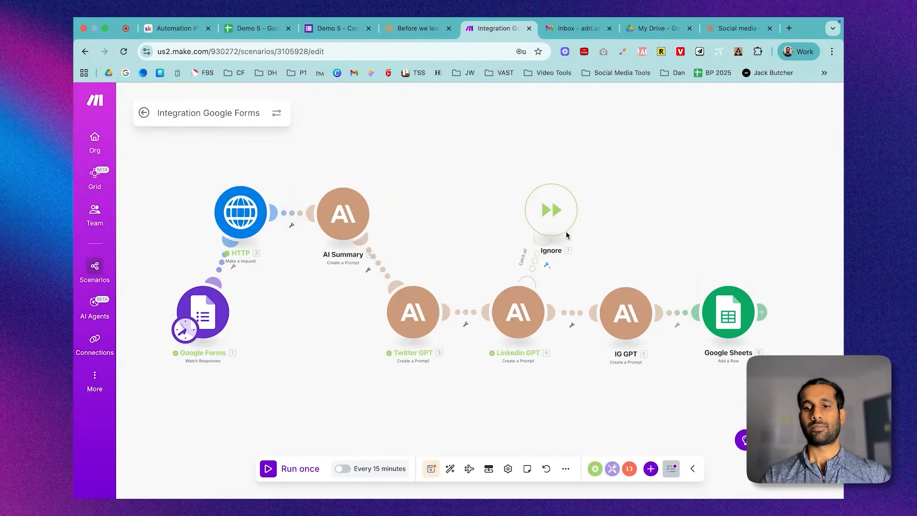
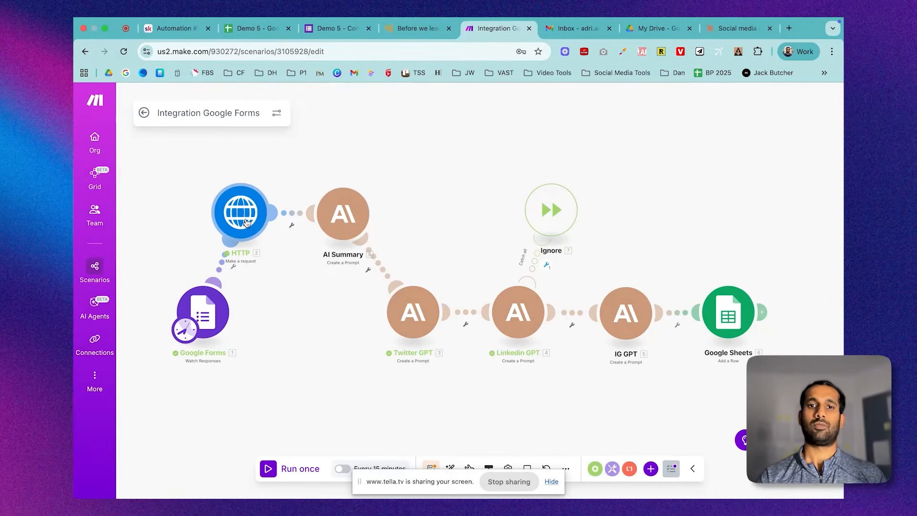
{"action": "left_click", "coordinate": [244, 214]}
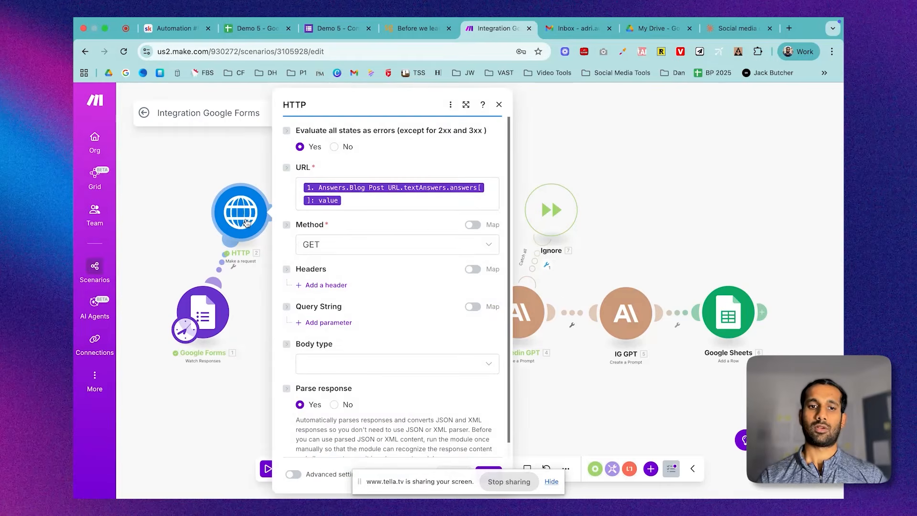
{"action": "left_click", "coordinate": [584, 160]}
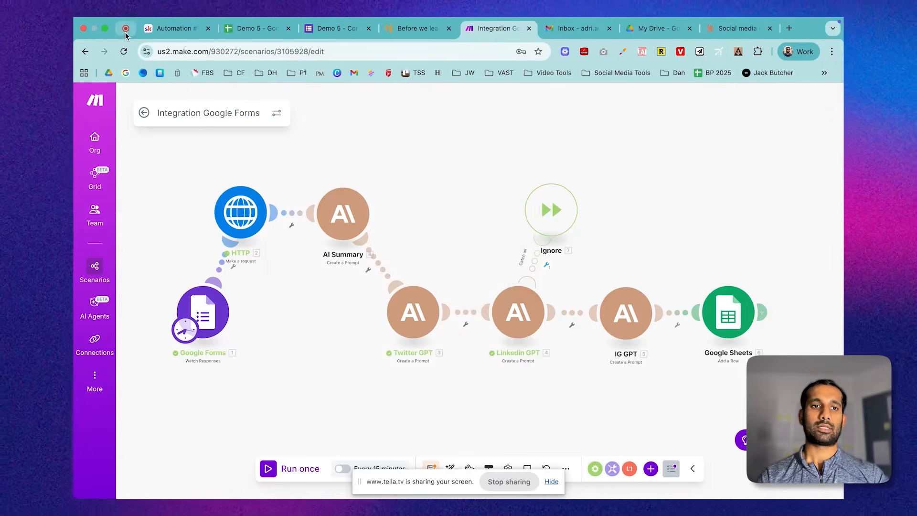
Step: Start another response in the Demo 5 form and paste the Seth's Blog post's address as the Blog Post URL
{"action": "left_click", "coordinate": [333, 41]}
{"action": "left_click", "coordinate": [360, 160]}
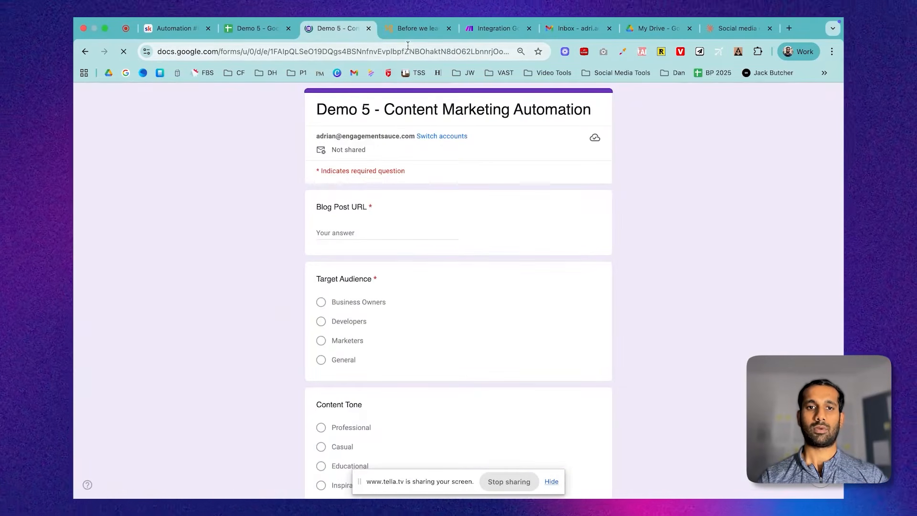
{"action": "left_click", "coordinate": [409, 30]}
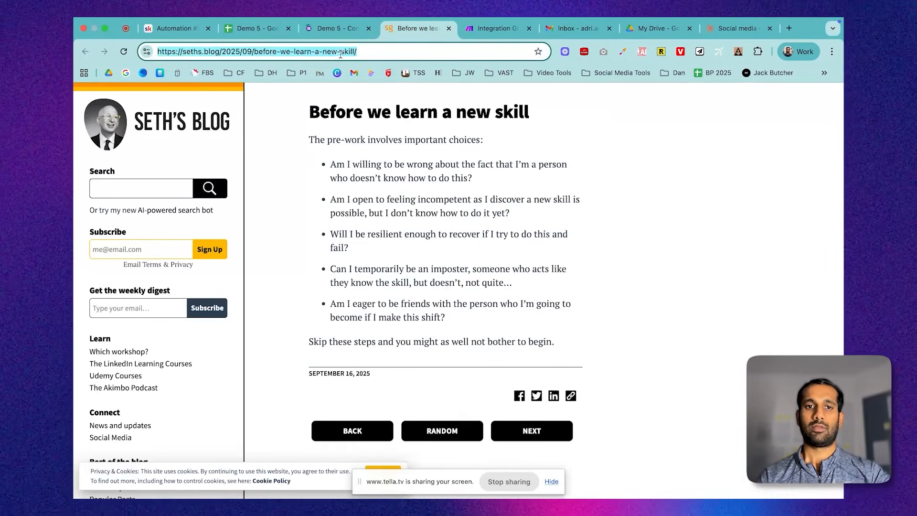
{"action": "left_click", "coordinate": [340, 54]}
{"action": "key", "text": "super+c"}
{"action": "left_click", "coordinate": [348, 26]}
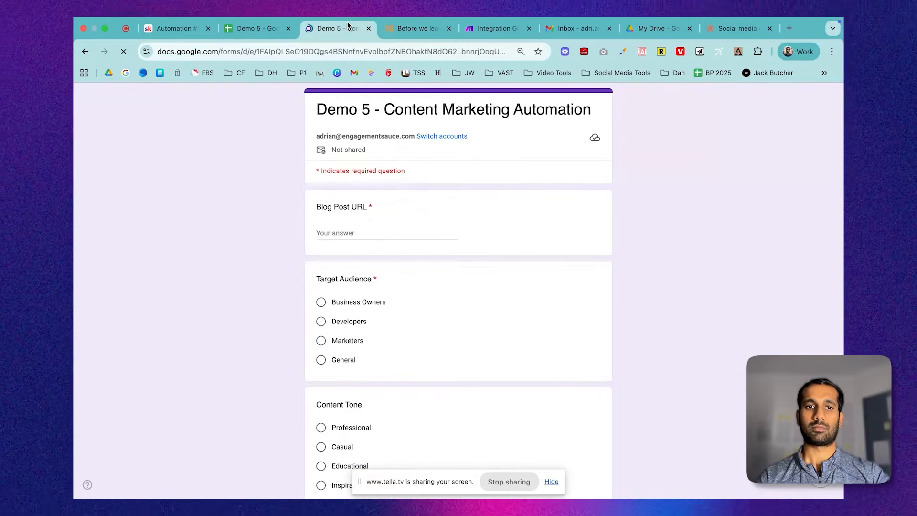
{"action": "left_click", "coordinate": [364, 234]}
{"action": "key", "text": "super+v"}
Step: Choose Business Owners as the target audience and Inspirational as the content tone
{"action": "left_click", "coordinate": [321, 301]}
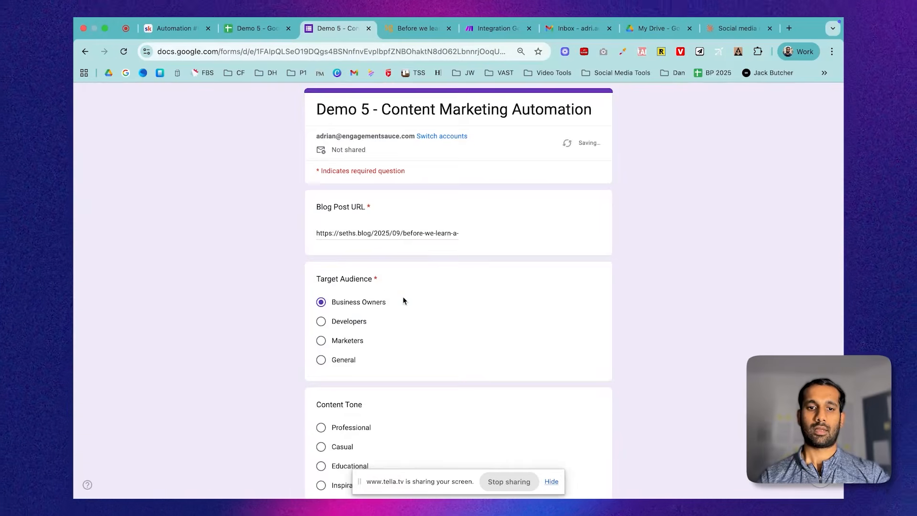
{"action": "scroll", "coordinate": [403, 301], "scroll_direction": "down", "scroll_amount": 5}
{"action": "left_click", "coordinate": [320, 288]}
{"action": "scroll", "coordinate": [334, 306], "scroll_direction": "down", "scroll_amount": 1}
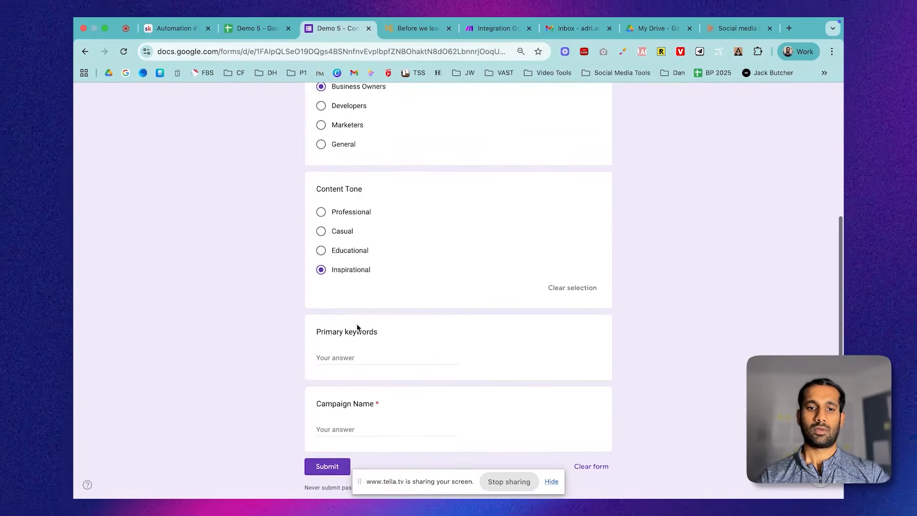
Step: Enter the primary keywords "ai, marketing, upskill" and the campaign name "Sep 2025", and submit the form
{"action": "scroll", "coordinate": [357, 327], "scroll_direction": "down", "scroll_amount": 2}
{"action": "left_click", "coordinate": [352, 310]}
{"action": "type", "text": "ai m"}
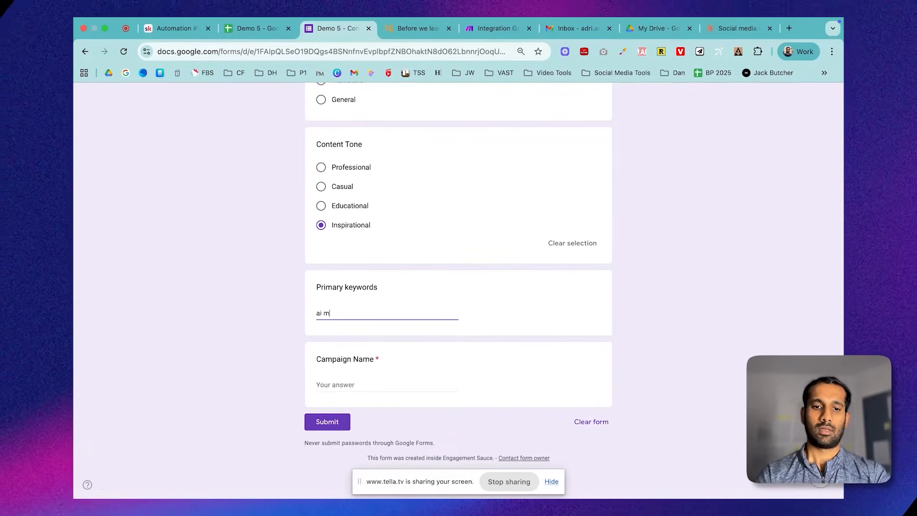
{"action": "type", "text": "marketing, upskill"}
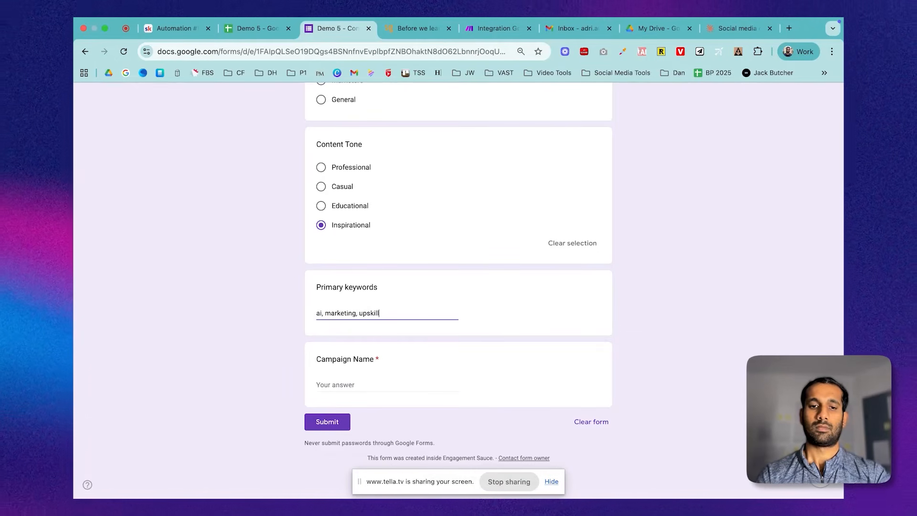
{"action": "key", "text": "Tab"}
{"action": "type", "text": "S"}
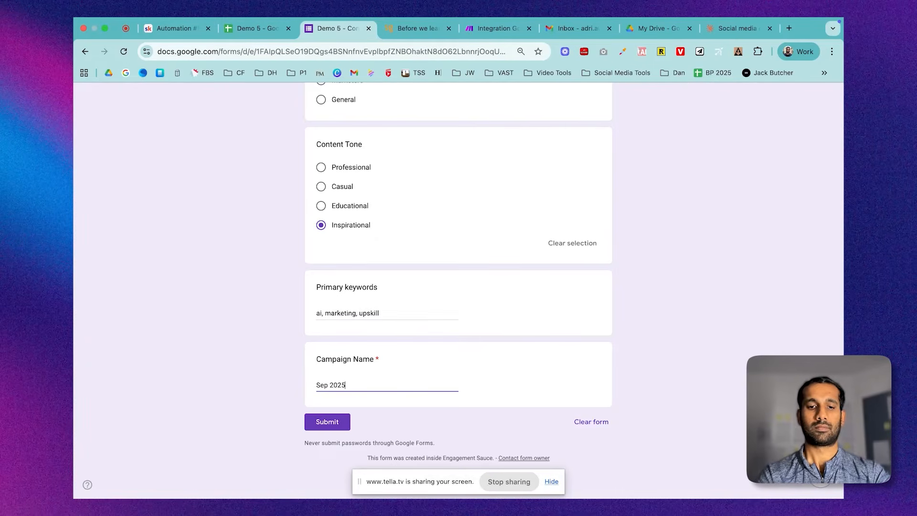
{"action": "left_click", "coordinate": [324, 422]}
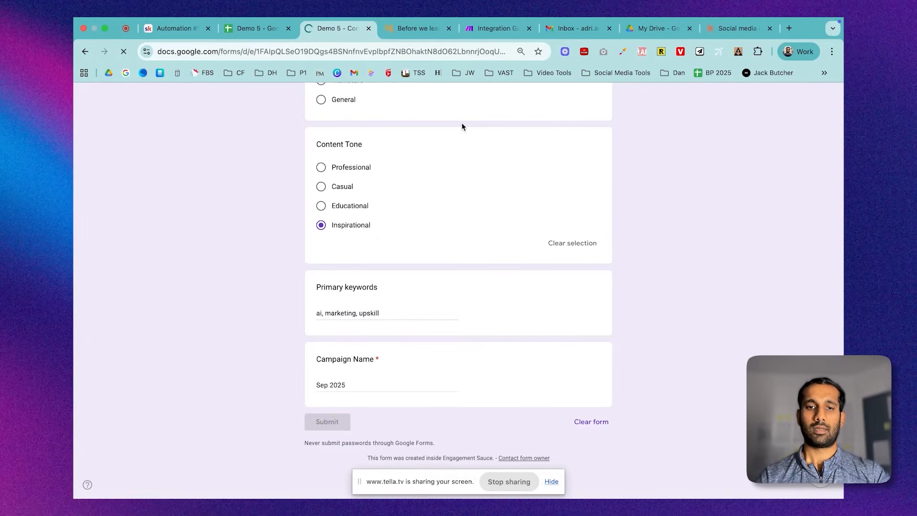
Step: Return to the Make scenario, hide the screen-sharing notice, save the scenario and run it once
{"action": "left_click", "coordinate": [491, 36]}
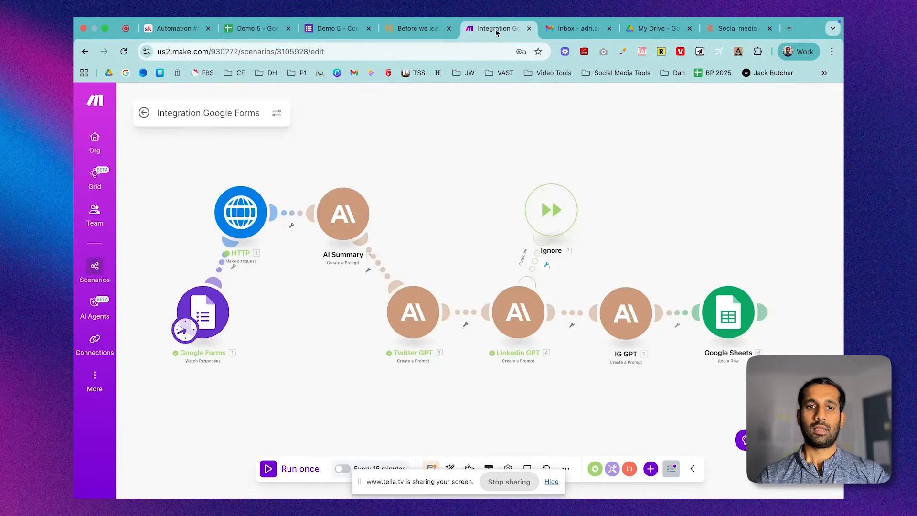
{"action": "left_click", "coordinate": [551, 482]}
{"action": "left_click", "coordinate": [431, 470]}
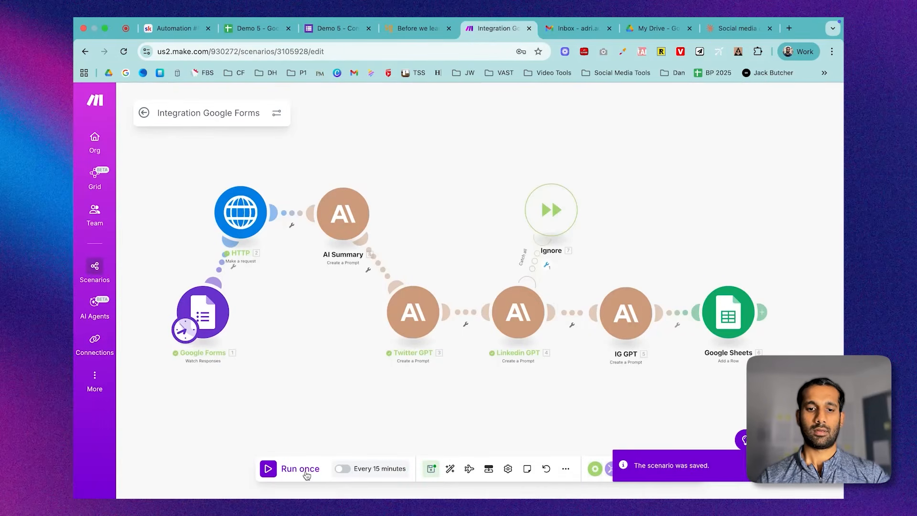
{"action": "left_click", "coordinate": [267, 468]}
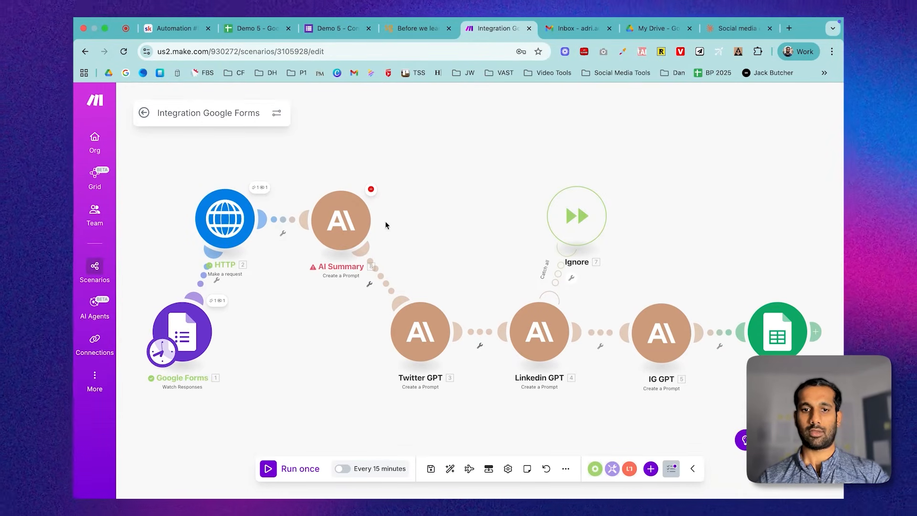
Step: Examine the AI Summary module's error details and review its model, max tokens and prompt content settings for the cause
{"action": "left_click", "coordinate": [369, 189]}
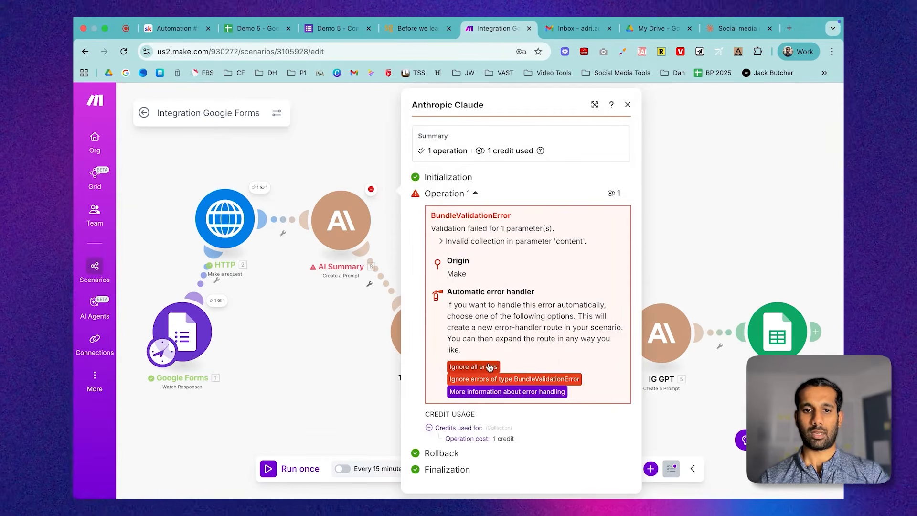
{"action": "left_click", "coordinate": [351, 232]}
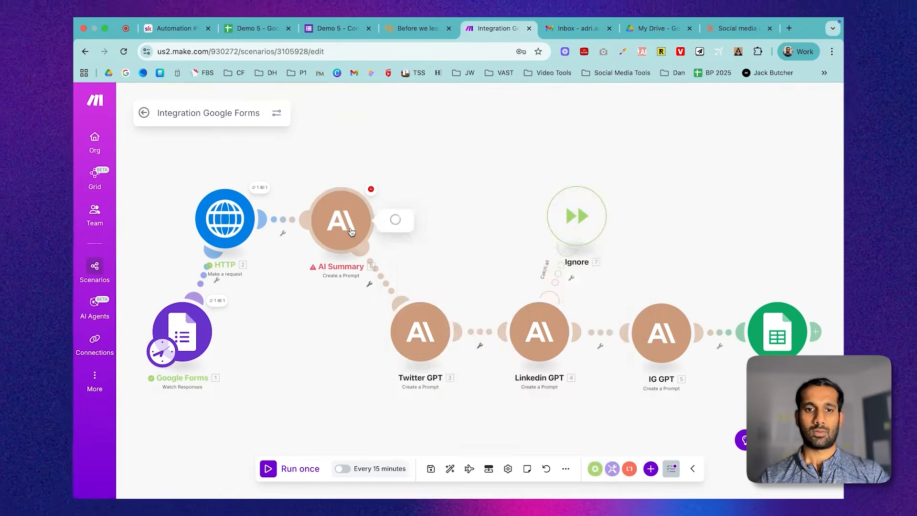
{"action": "scroll", "coordinate": [485, 321], "scroll_direction": "down", "scroll_amount": 4}
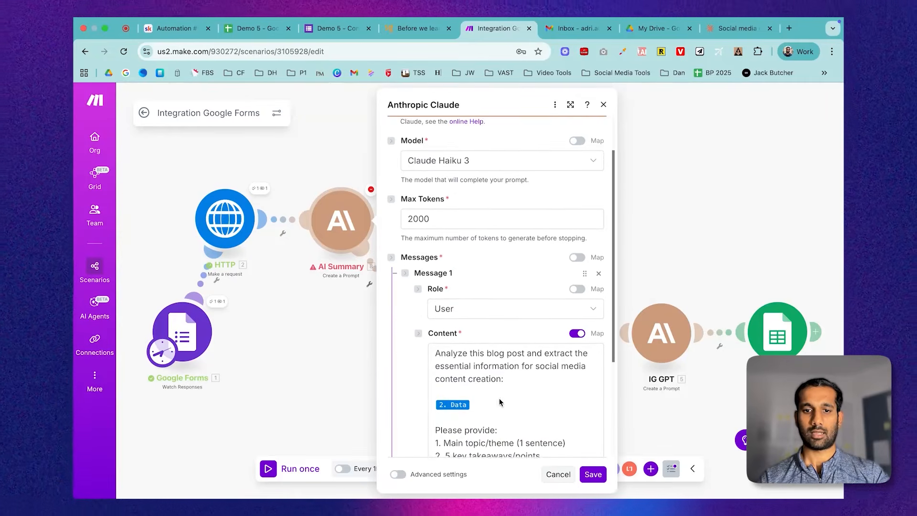
{"action": "scroll", "coordinate": [499, 398], "scroll_direction": "down", "scroll_amount": 2}
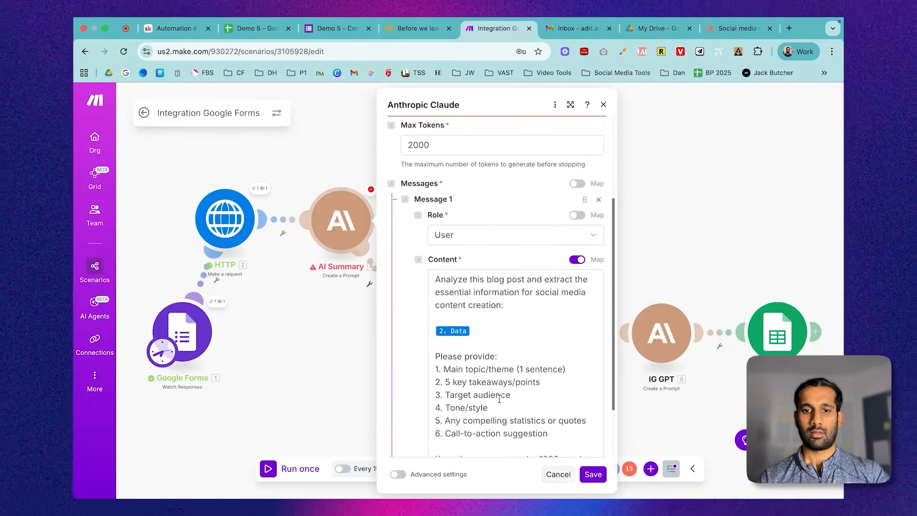
{"action": "scroll", "coordinate": [499, 399], "scroll_direction": "down", "scroll_amount": 2}
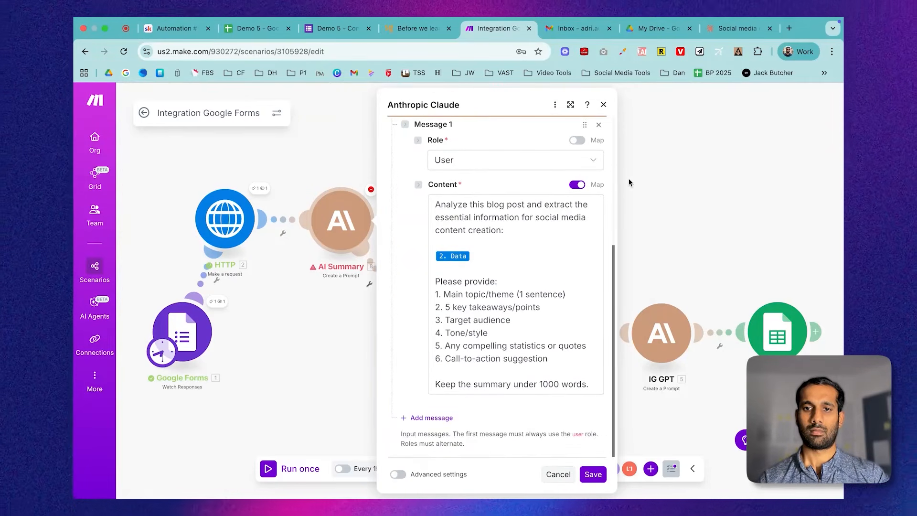
{"action": "left_click", "coordinate": [603, 104]}
{"action": "left_click", "coordinate": [371, 190]}
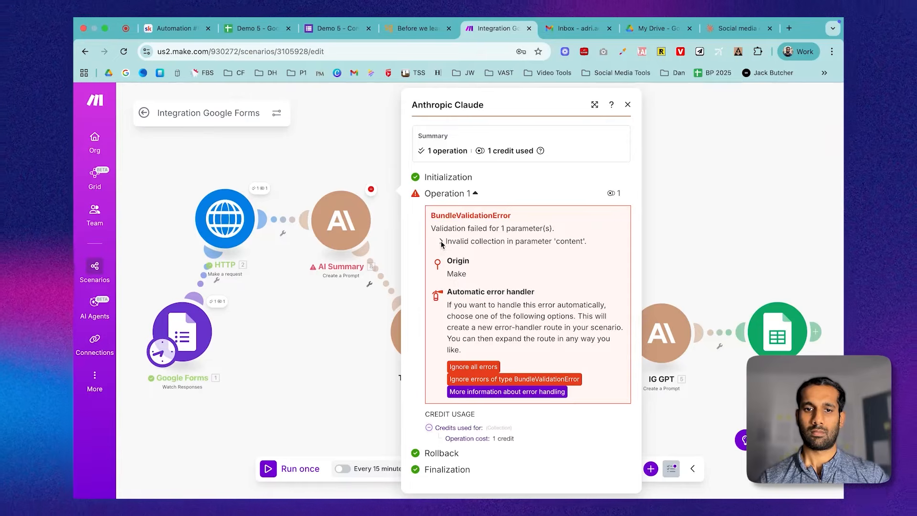
{"action": "left_click", "coordinate": [333, 235]}
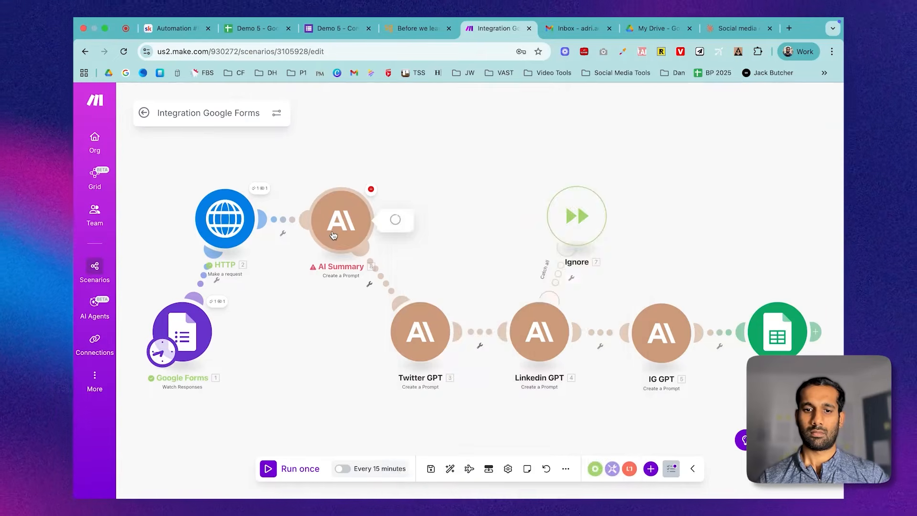
{"action": "scroll", "coordinate": [520, 373], "scroll_direction": "down", "scroll_amount": 3}
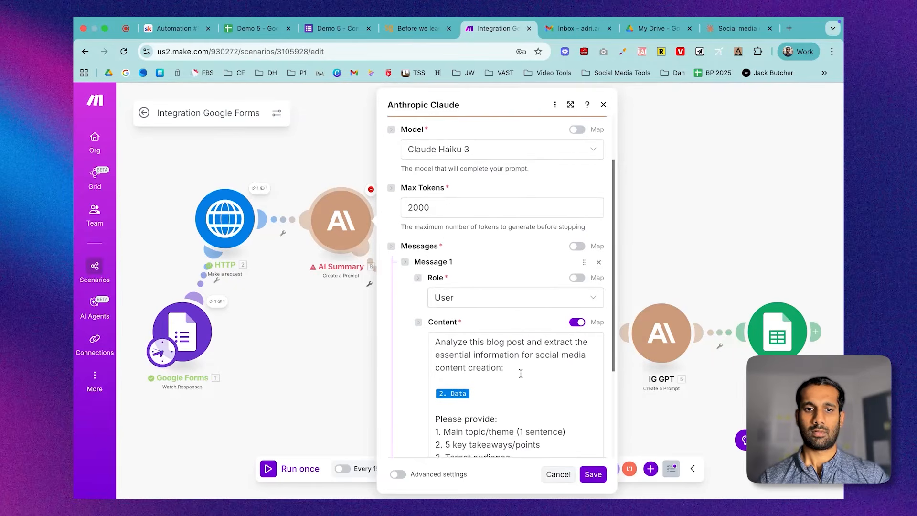
{"action": "scroll", "coordinate": [521, 373], "scroll_direction": "down", "scroll_amount": 6}
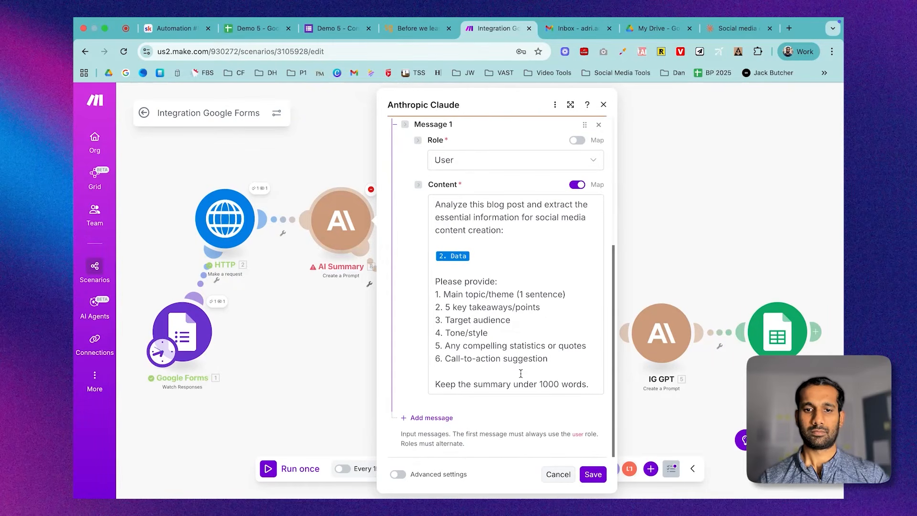
{"action": "scroll", "coordinate": [522, 354], "scroll_direction": "up", "scroll_amount": 9}
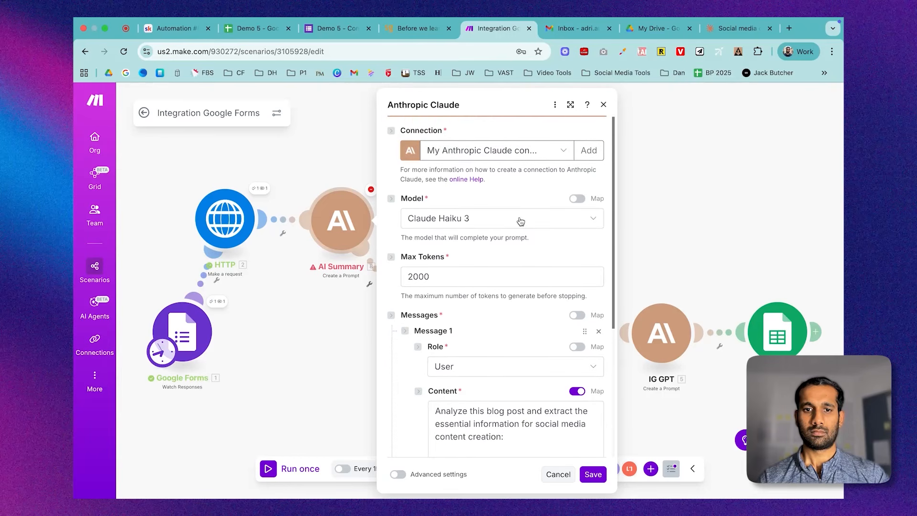
{"action": "scroll", "coordinate": [519, 252], "scroll_direction": "down", "scroll_amount": 9}
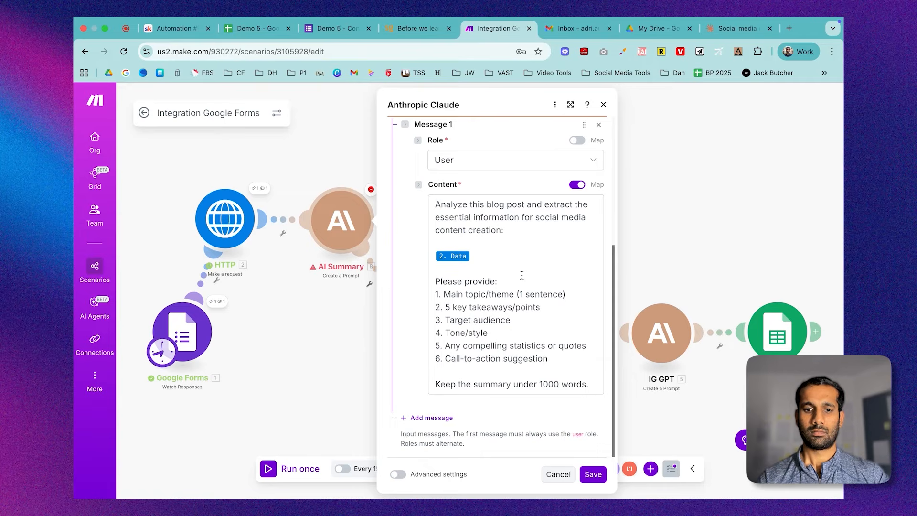
{"action": "left_click", "coordinate": [557, 473]}
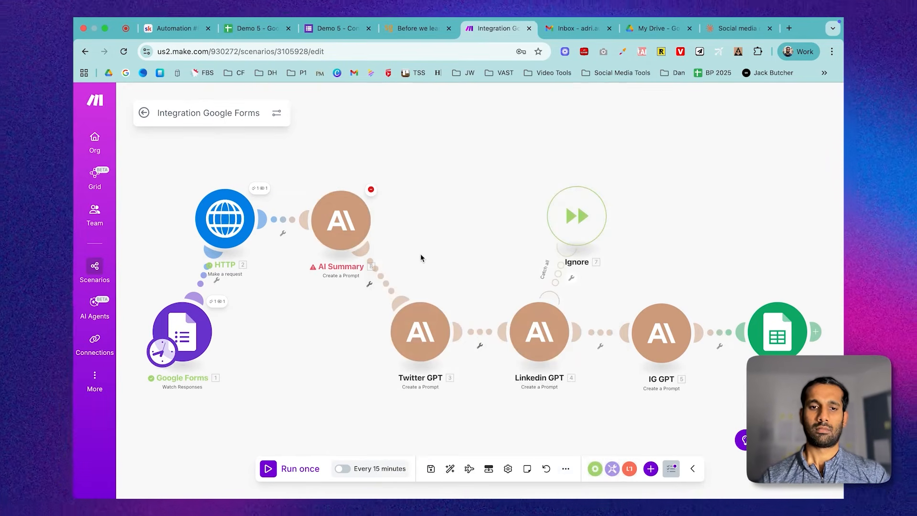
Step: Copy the validation error text from the AI Summary module's run details
{"action": "left_click", "coordinate": [370, 189]}
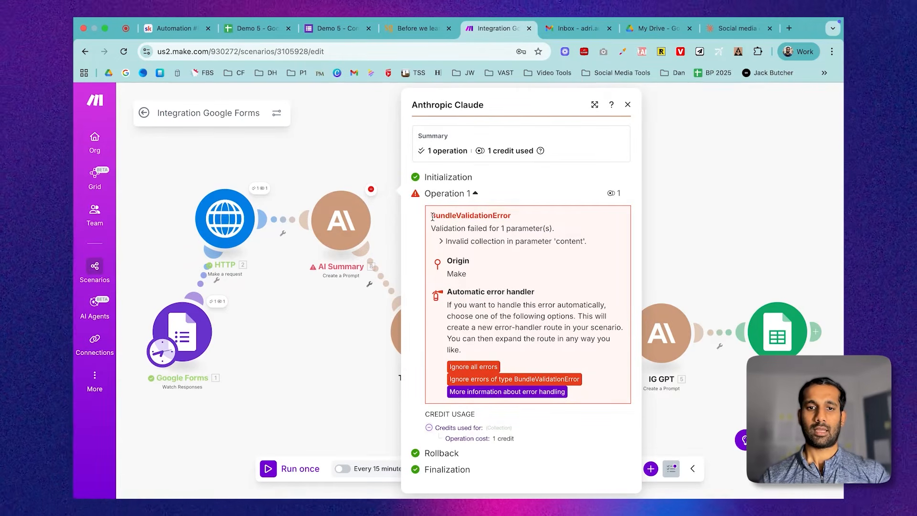
{"action": "left_click_drag", "start_coordinate": [432, 216], "coordinate": [595, 245]}
{"action": "key", "text": "super+c"}
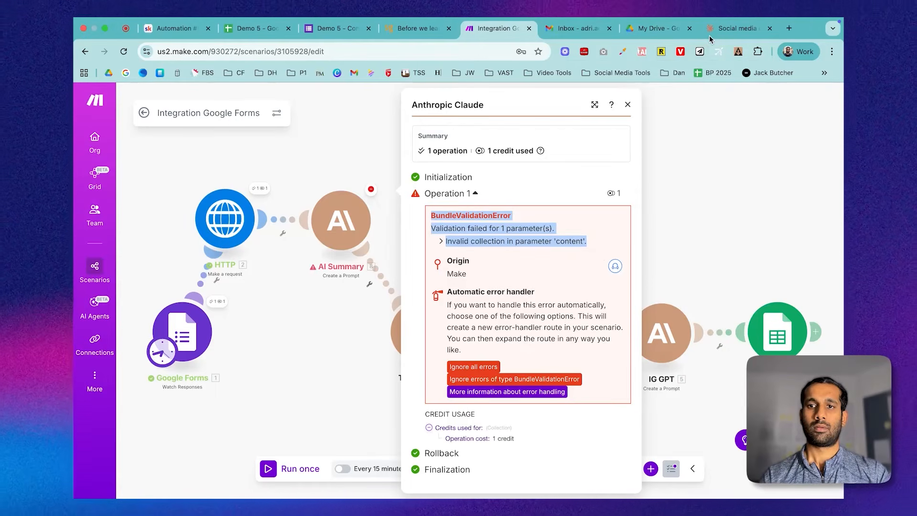
Step: Switch to the Claude chat and write "I get this error while building my make.com automation with the summary node -" followed by the copied error text
{"action": "left_click", "coordinate": [725, 28]}
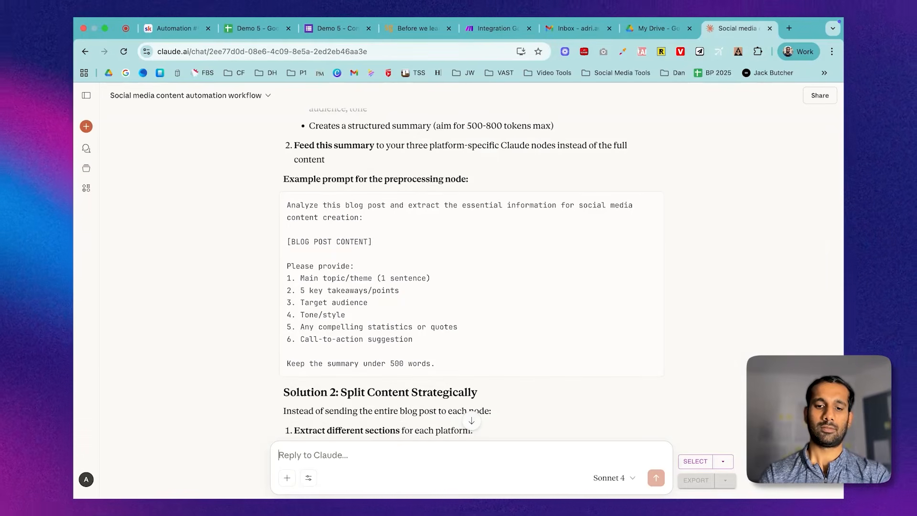
{"action": "type", "text": "I get this error while buil"}
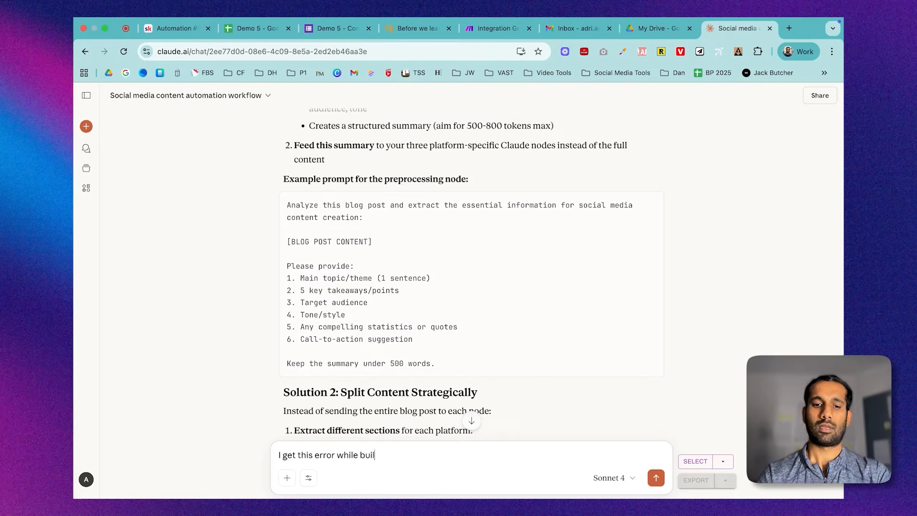
{"action": "type", "text": "automation"}
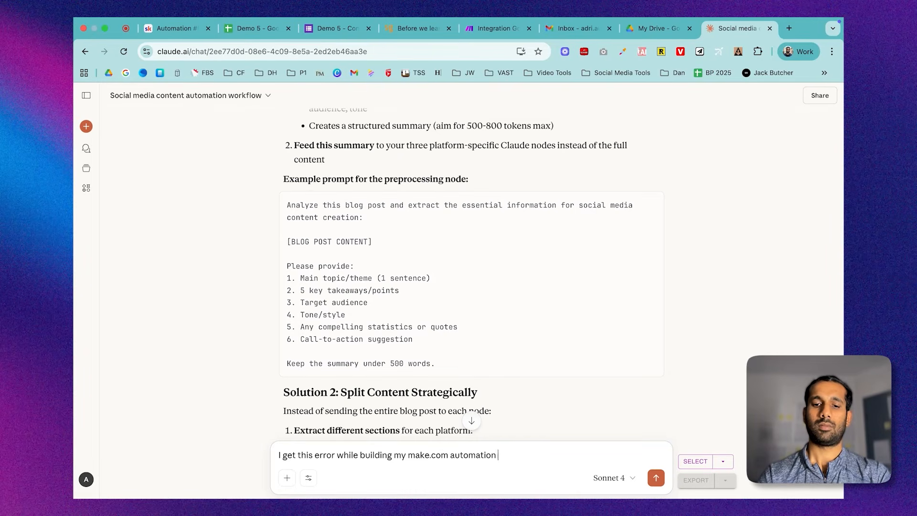
{"action": "type", "text": " with the summary "}
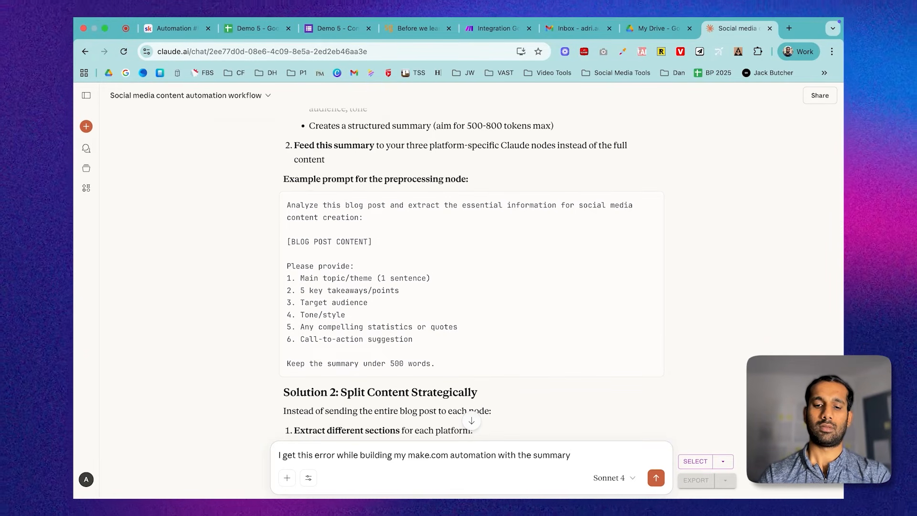
{"action": "type", "text": "node -"}
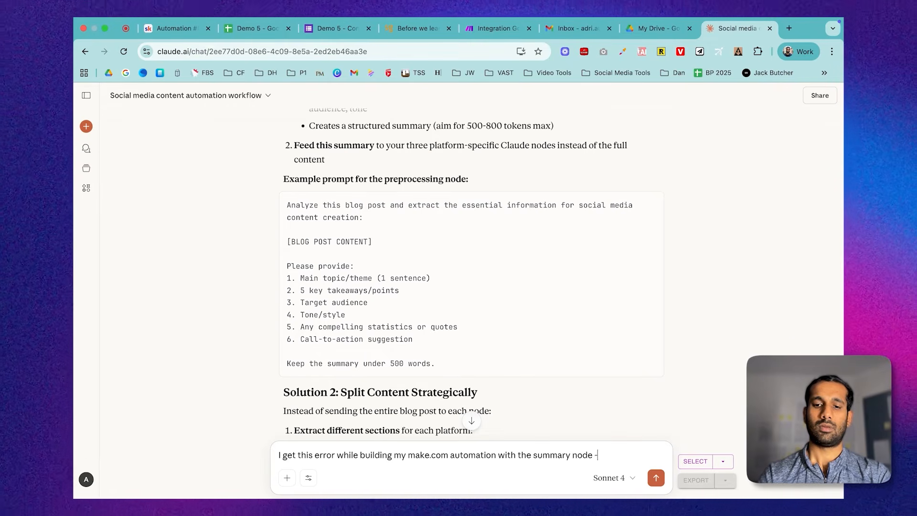
{"action": "key", "text": "shift+Return"}
{"action": "key", "text": "shift+Return"}
{"action": "key", "text": "super+v"}
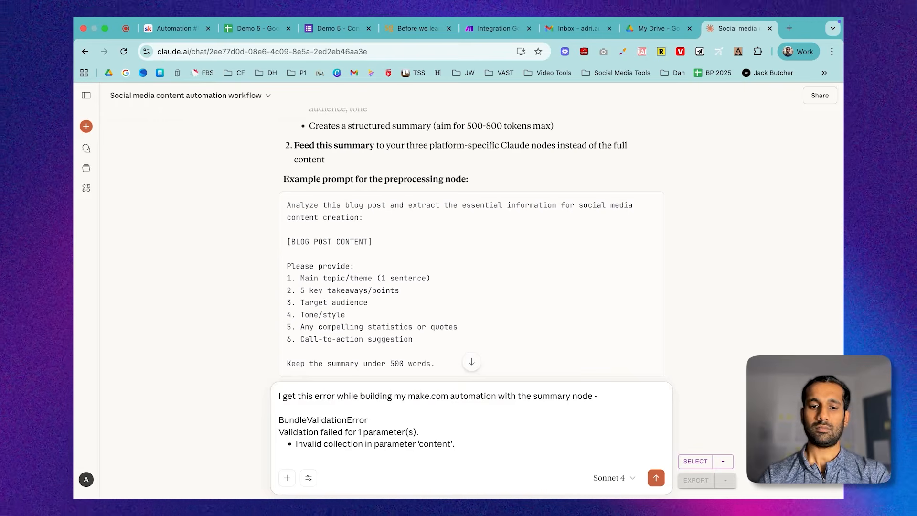
Step: Add the question "Can you tell me why that is and how can I fix it?" below the error text and send the message
{"action": "key", "text": "shift+Return"}
{"action": "type", "text": "Can you tell me why that is and how can I fix it?"}
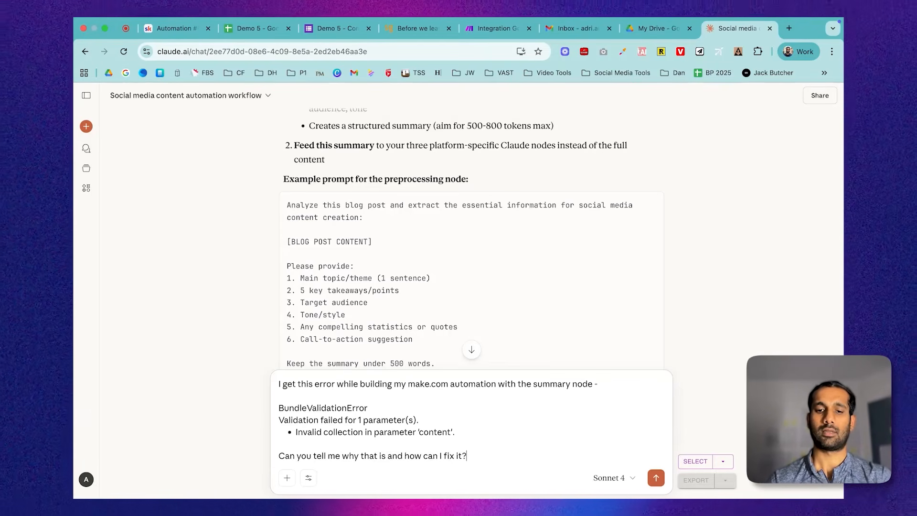
{"action": "key", "text": "Return"}
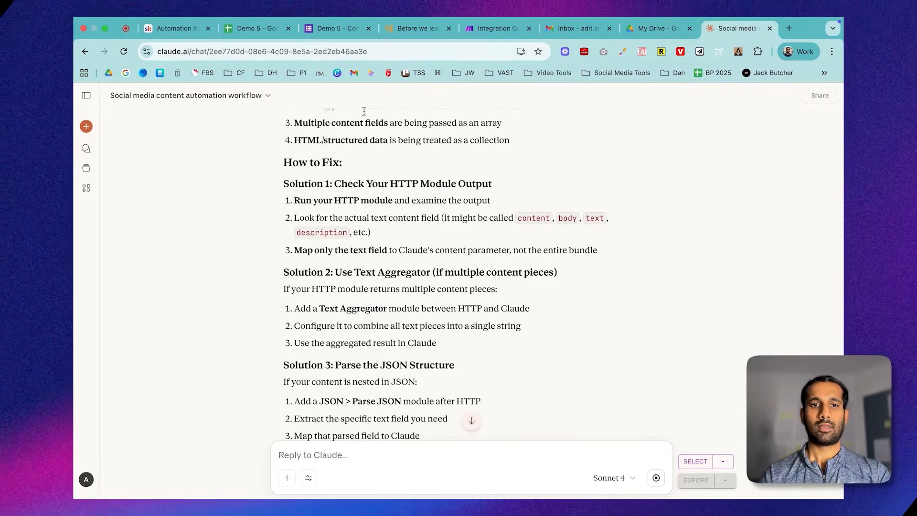
Step: Read Claude's reply from its start, covering the common causes of the validation error and the suggested fixes
{"action": "scroll", "coordinate": [417, 270], "scroll_direction": "up", "scroll_amount": 3}
{"action": "scroll", "coordinate": [416, 270], "scroll_direction": "up", "scroll_amount": 1}
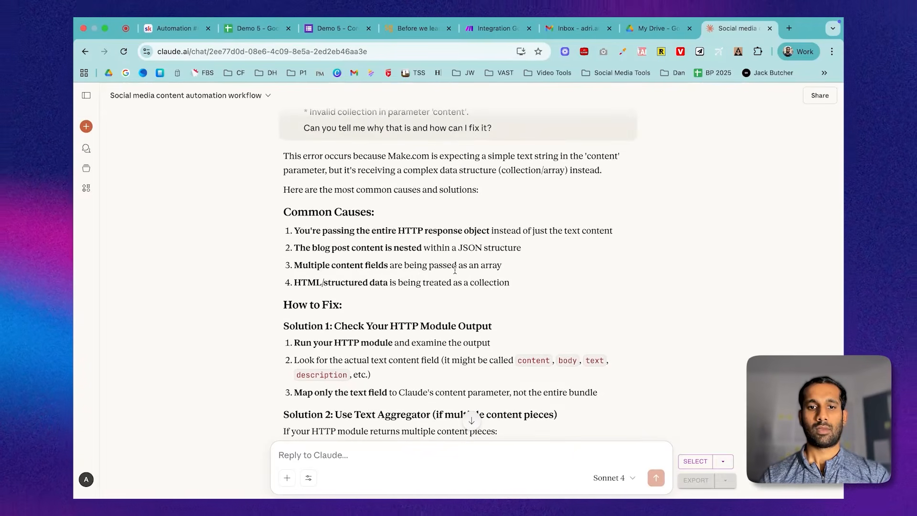
{"action": "scroll", "coordinate": [459, 268], "scroll_direction": "up", "scroll_amount": 2}
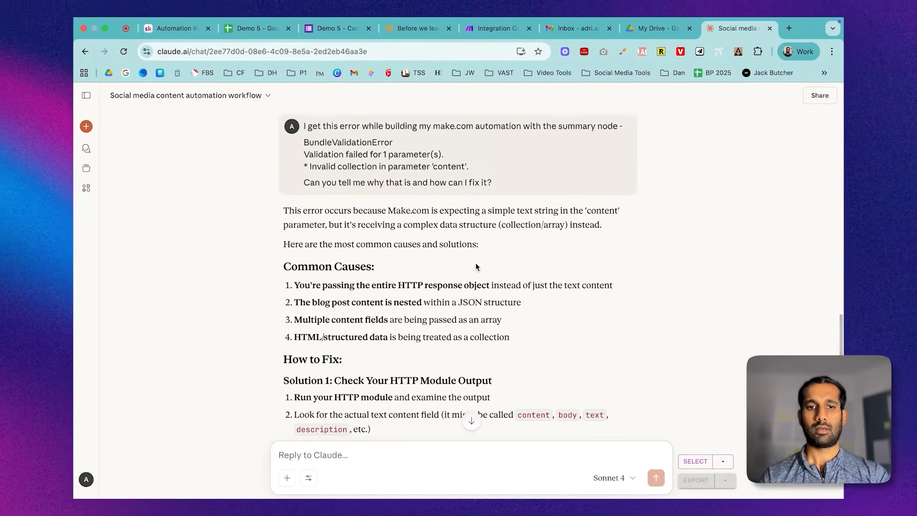
{"action": "scroll", "coordinate": [476, 266], "scroll_direction": "down", "scroll_amount": 1}
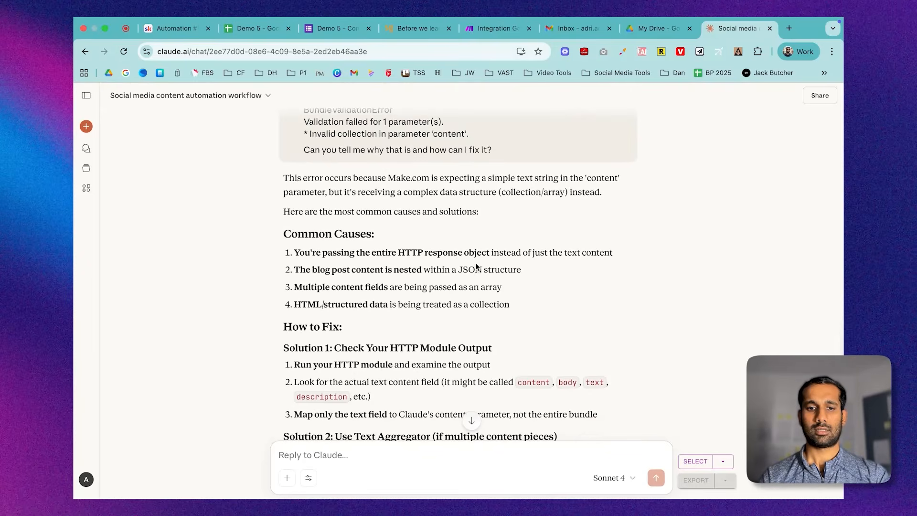
{"action": "scroll", "coordinate": [477, 261], "scroll_direction": "down", "scroll_amount": 2}
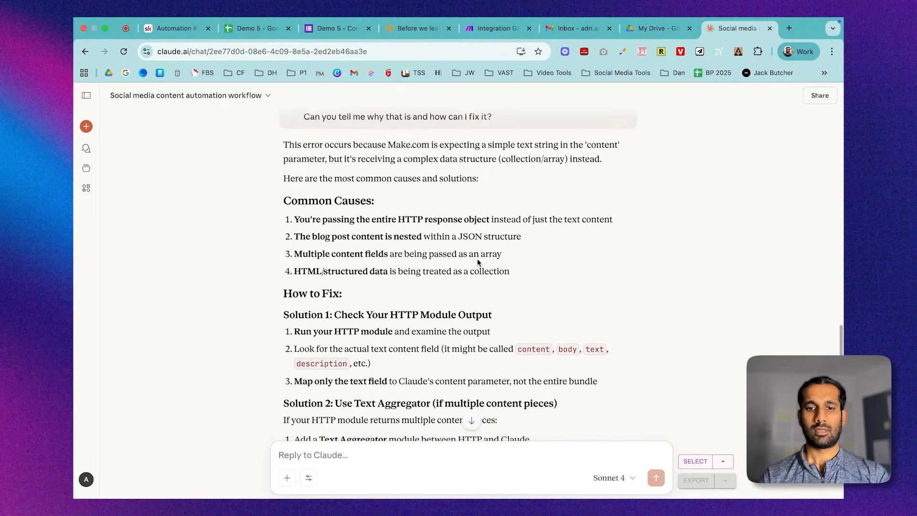
Step: Return to the Make scenario and inspect the HTTP module's run details, expanding the Data field of its output bundle
{"action": "left_click", "coordinate": [470, 30]}
{"action": "left_click", "coordinate": [237, 224]}
{"action": "left_click", "coordinate": [256, 191]}
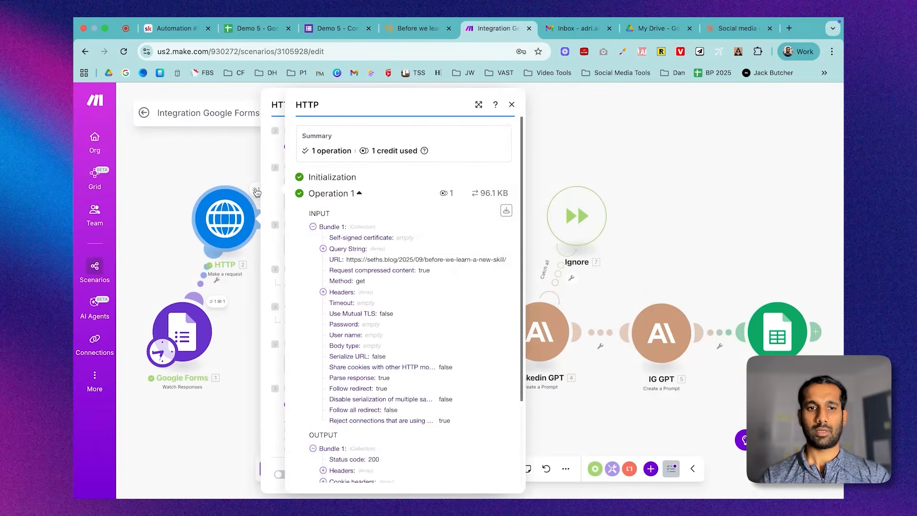
{"action": "left_click", "coordinate": [229, 159]}
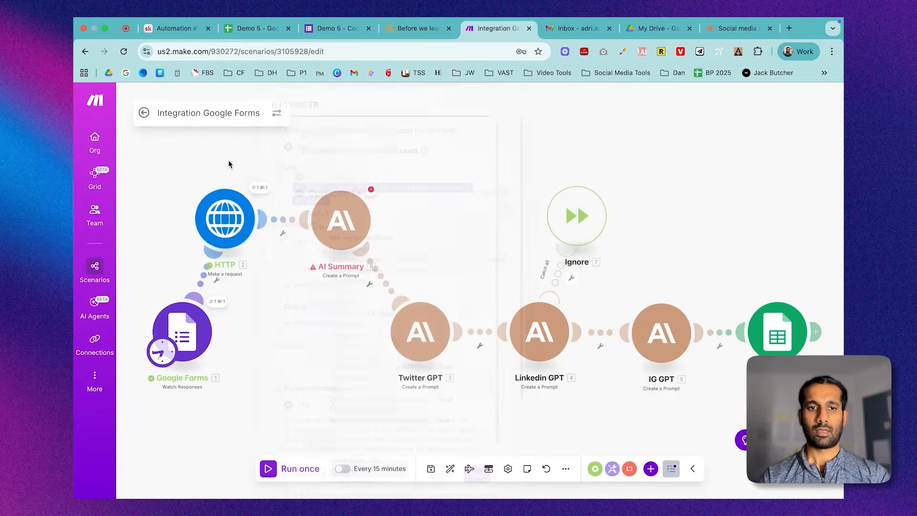
{"action": "left_click", "coordinate": [260, 187]}
{"action": "scroll", "coordinate": [416, 320], "scroll_direction": "down", "scroll_amount": 3}
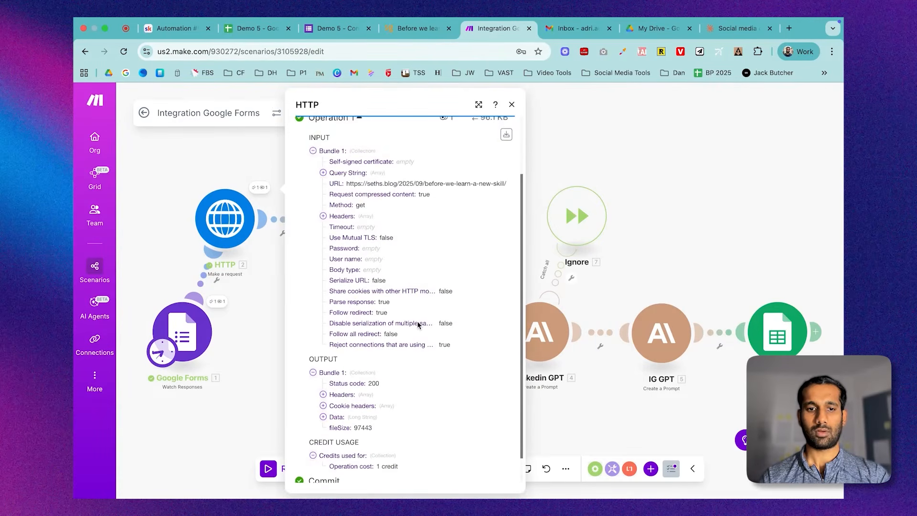
{"action": "scroll", "coordinate": [417, 324], "scroll_direction": "down", "scroll_amount": 2}
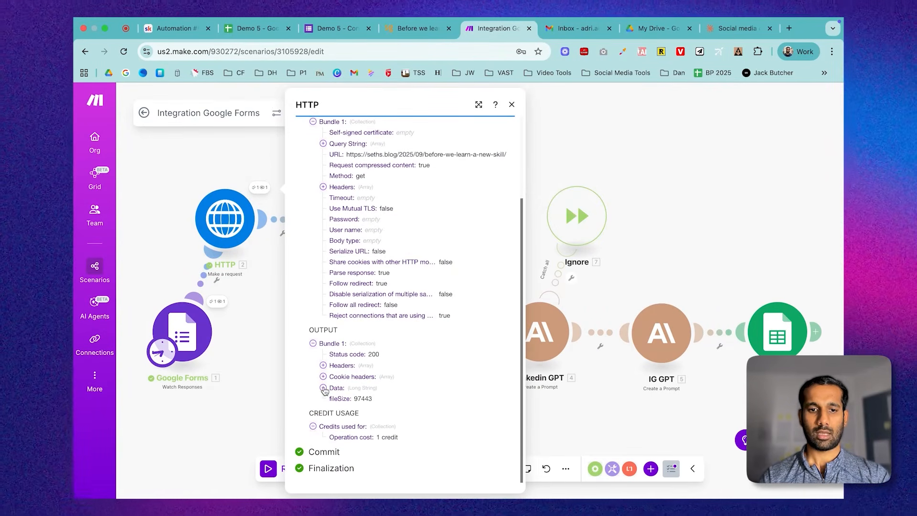
{"action": "left_click", "coordinate": [323, 389]}
{"action": "scroll", "coordinate": [382, 396], "scroll_direction": "down", "scroll_amount": 5}
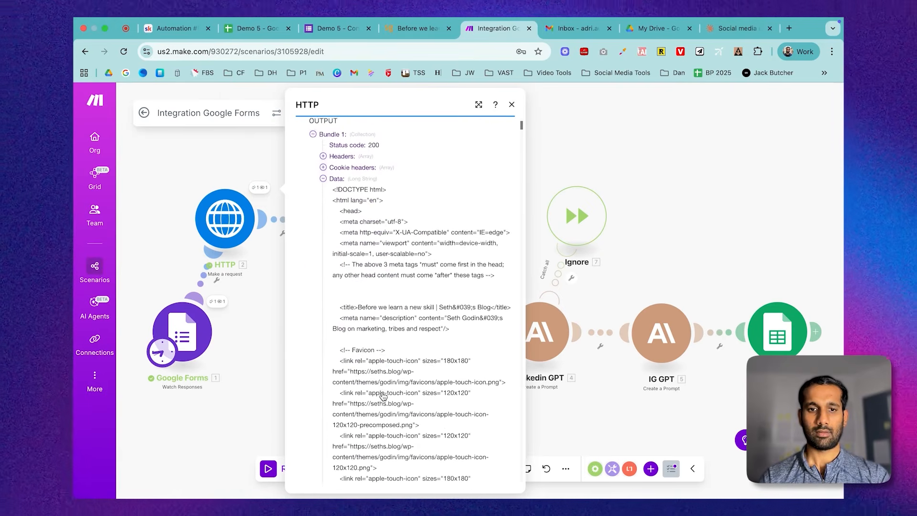
{"action": "scroll", "coordinate": [382, 395], "scroll_direction": "down", "scroll_amount": 1}
{"action": "scroll", "coordinate": [382, 392], "scroll_direction": "up", "scroll_amount": 10}
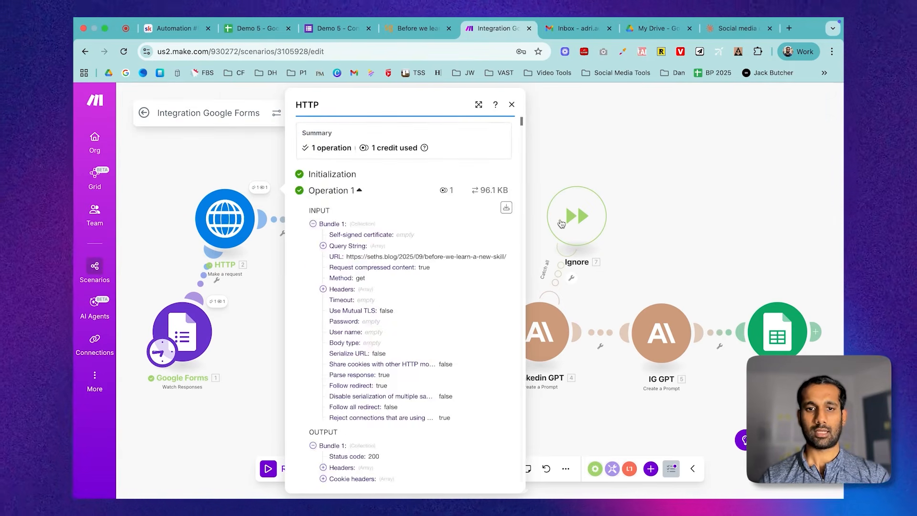
{"action": "scroll", "coordinate": [387, 362], "scroll_direction": "down", "scroll_amount": 15}
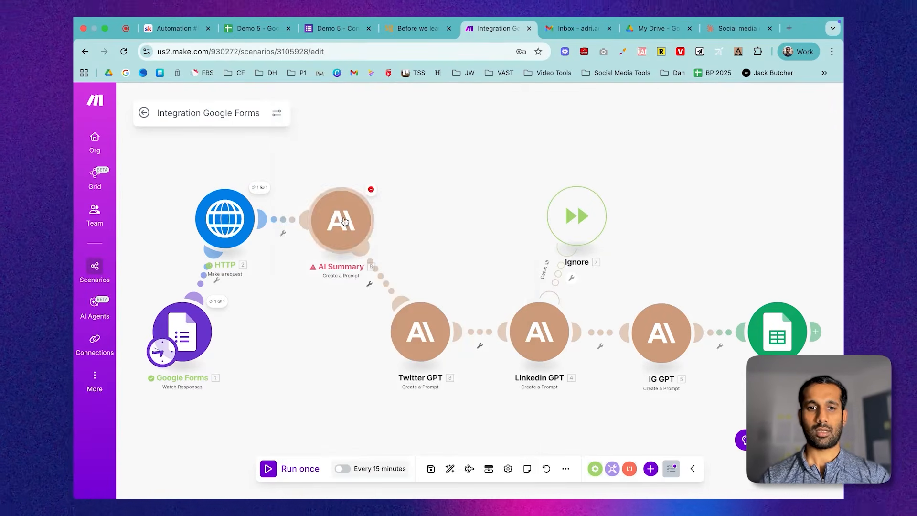
Step: Recheck the AI Summary module's error details, then review its model, max tokens, message role, content type and prompt text
{"action": "left_click", "coordinate": [371, 191]}
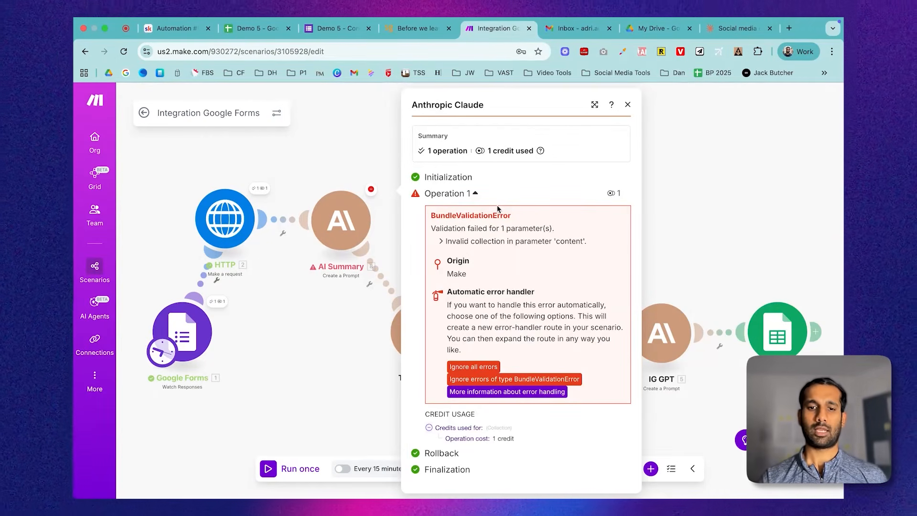
{"action": "left_click", "coordinate": [371, 190]}
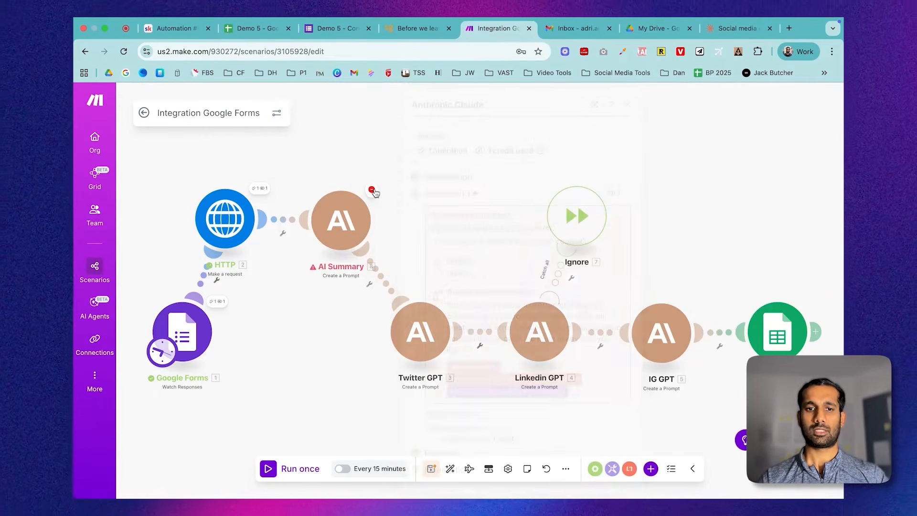
{"action": "left_click", "coordinate": [371, 190]}
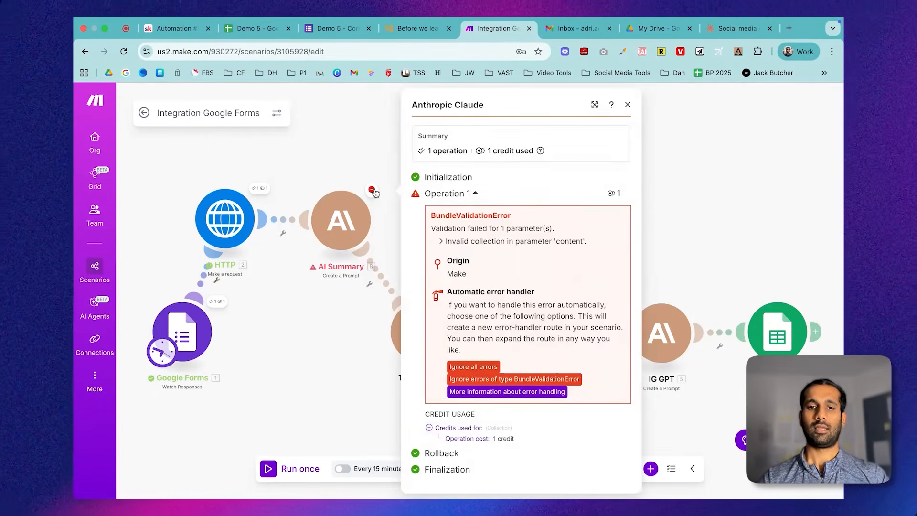
{"action": "left_click", "coordinate": [356, 239]}
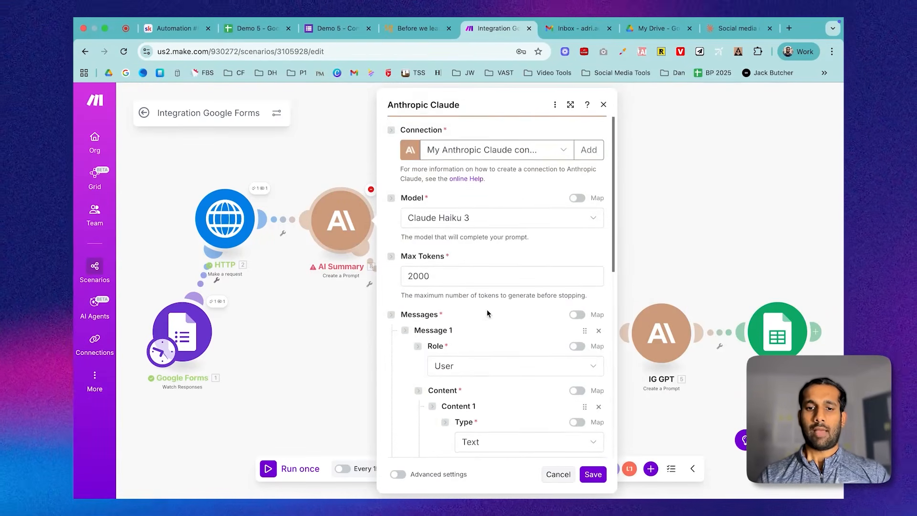
{"action": "scroll", "coordinate": [486, 309], "scroll_direction": "down", "scroll_amount": 3}
{"action": "scroll", "coordinate": [487, 313], "scroll_direction": "down", "scroll_amount": 1}
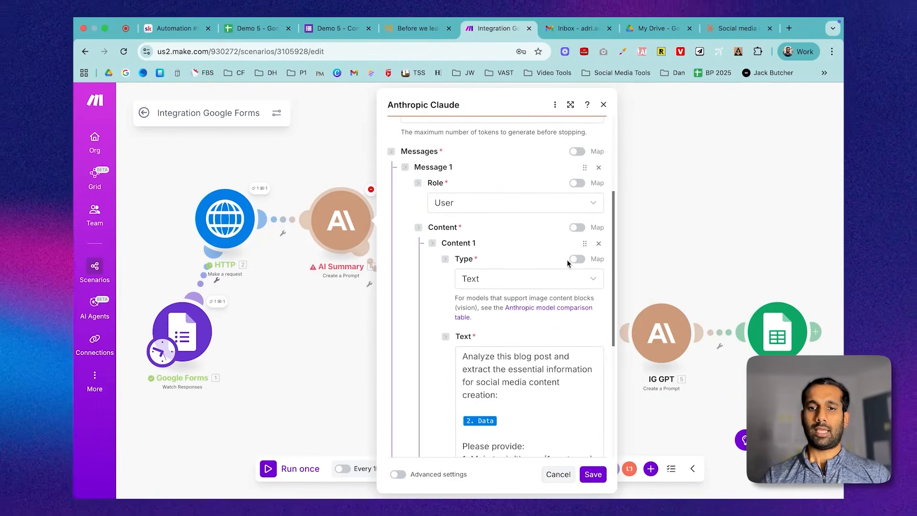
{"action": "scroll", "coordinate": [537, 325], "scroll_direction": "down", "scroll_amount": 3}
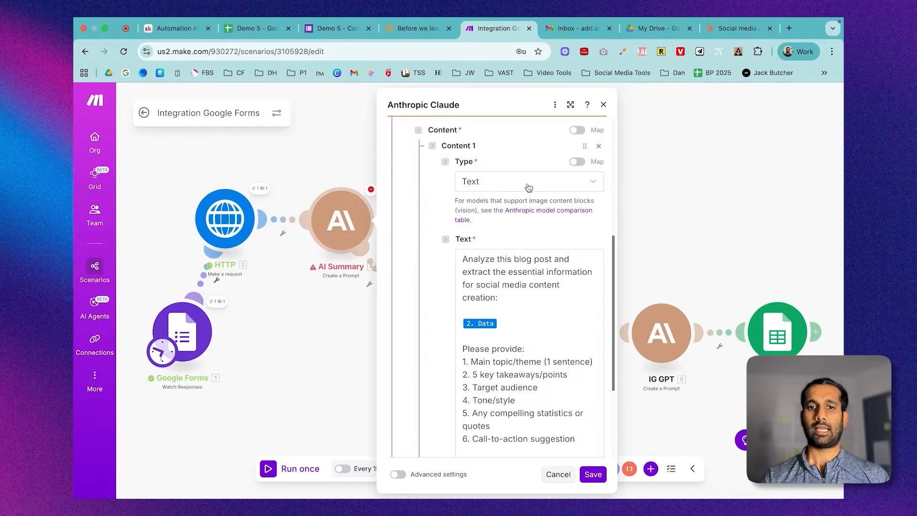
{"action": "scroll", "coordinate": [517, 191], "scroll_direction": "down", "scroll_amount": 1}
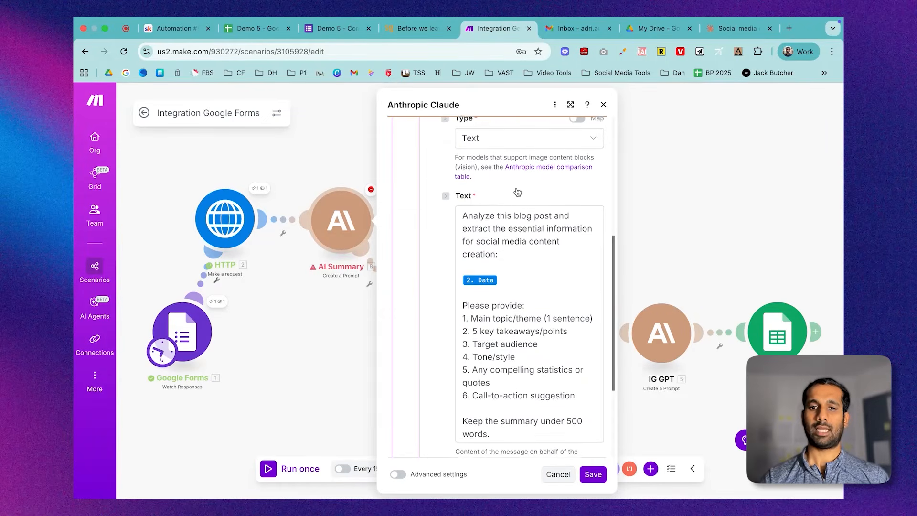
{"action": "scroll", "coordinate": [511, 270], "scroll_direction": "down", "scroll_amount": 2}
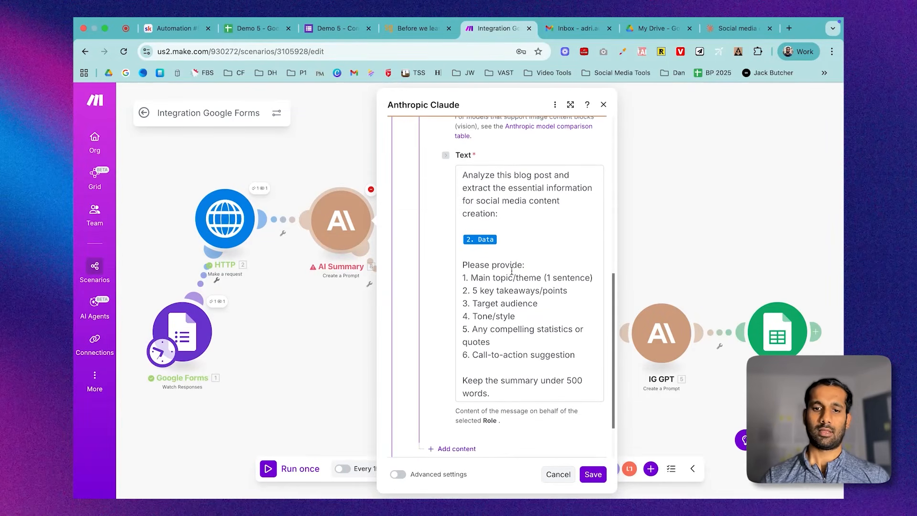
{"action": "left_click", "coordinate": [571, 348]}
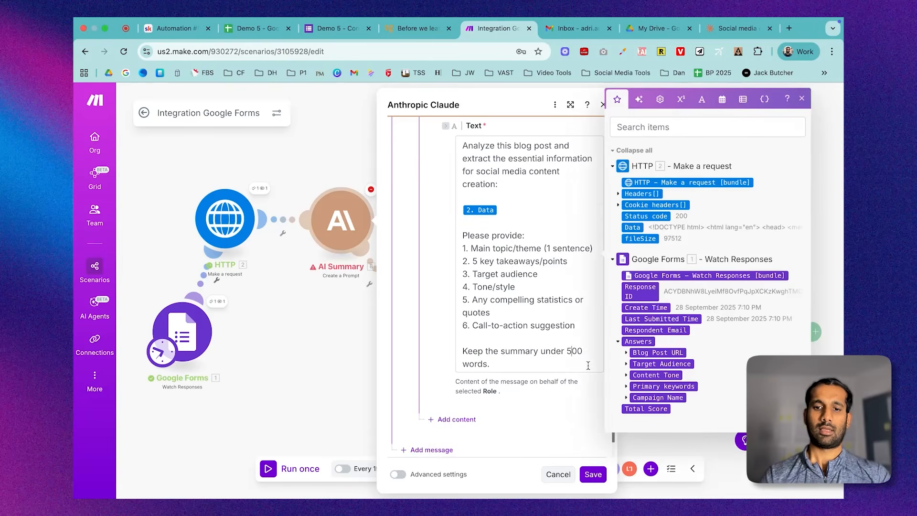
{"action": "left_click", "coordinate": [567, 411]}
{"action": "scroll", "coordinate": [548, 355], "scroll_direction": "up", "scroll_amount": 10}
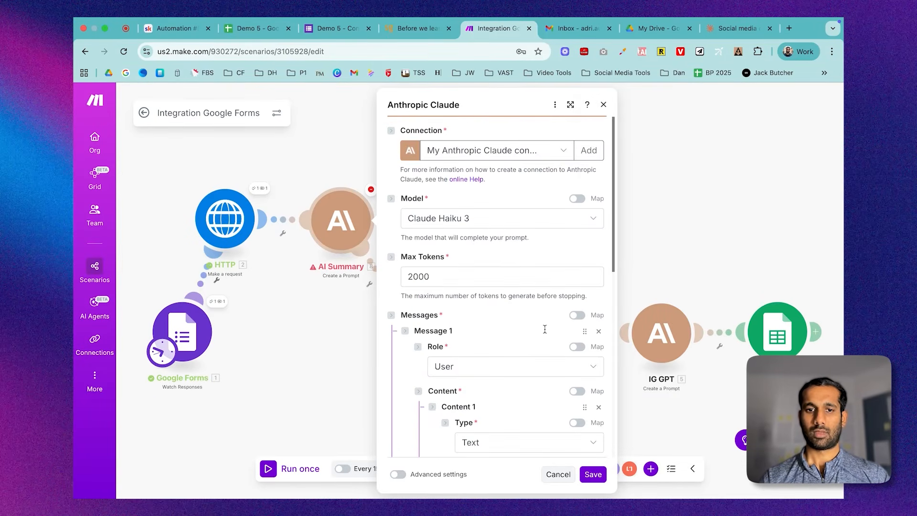
{"action": "scroll", "coordinate": [505, 284], "scroll_direction": "down", "scroll_amount": 6}
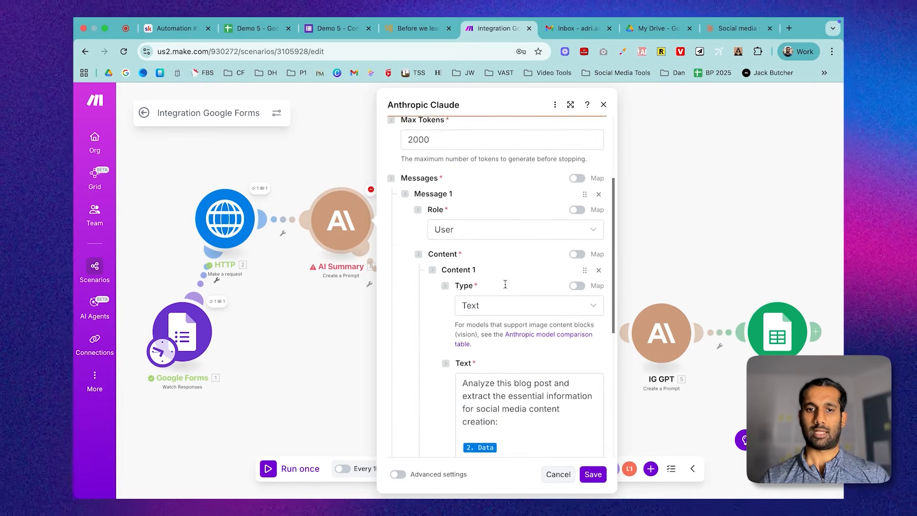
Step: Save the AI Summary module's settings and run the scenario once
{"action": "left_click", "coordinate": [591, 478]}
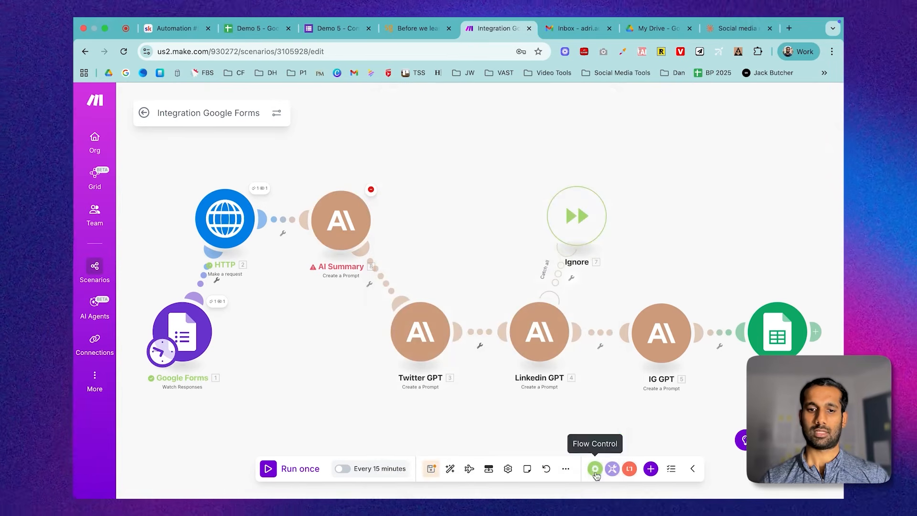
{"action": "left_click", "coordinate": [318, 467]}
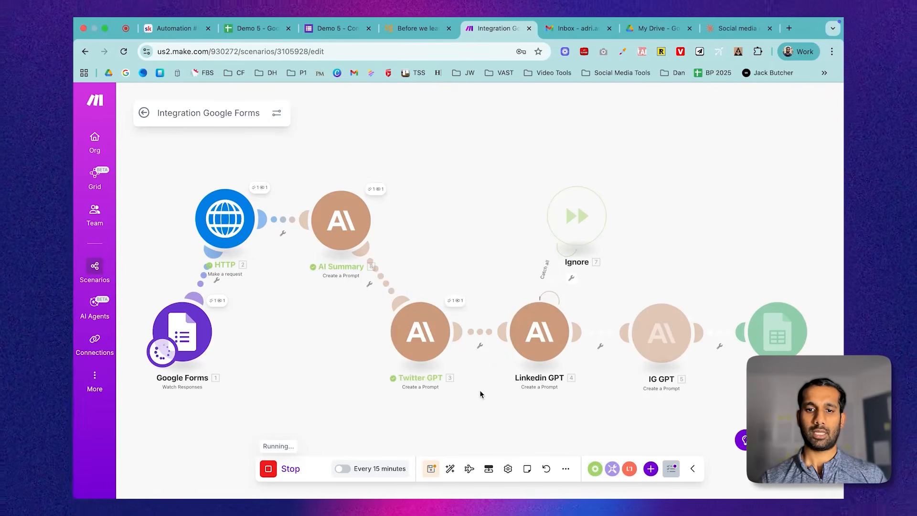
{"action": "scroll", "coordinate": [481, 394], "scroll_direction": "down", "scroll_amount": 1}
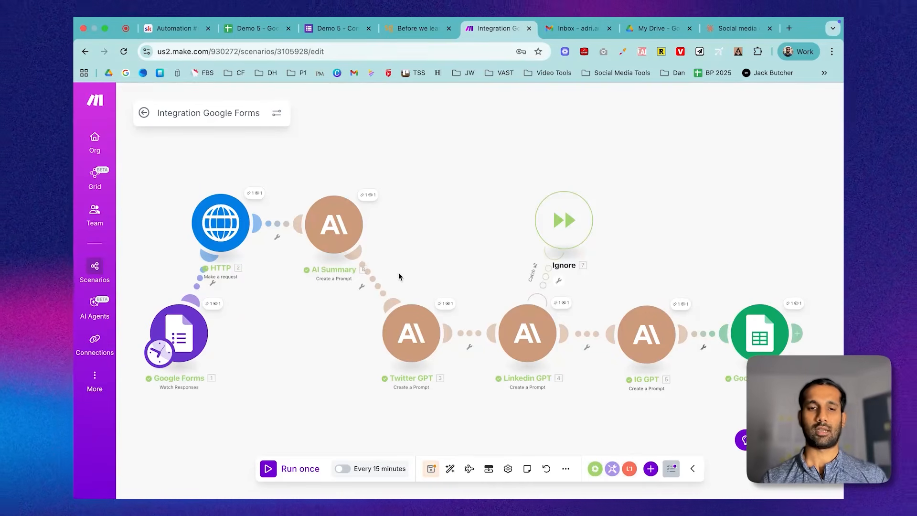
Step: Inspect the HTTP module's run details, expanding the output bundle's Data field to read through the fetched page HTML
{"action": "left_click", "coordinate": [256, 195]}
{"action": "scroll", "coordinate": [376, 317], "scroll_direction": "down", "scroll_amount": 3}
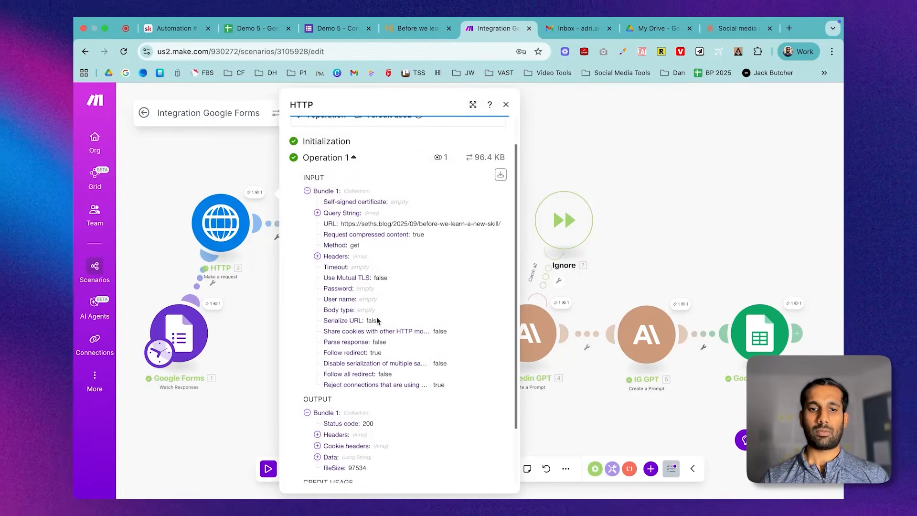
{"action": "scroll", "coordinate": [376, 316], "scroll_direction": "down", "scroll_amount": 1}
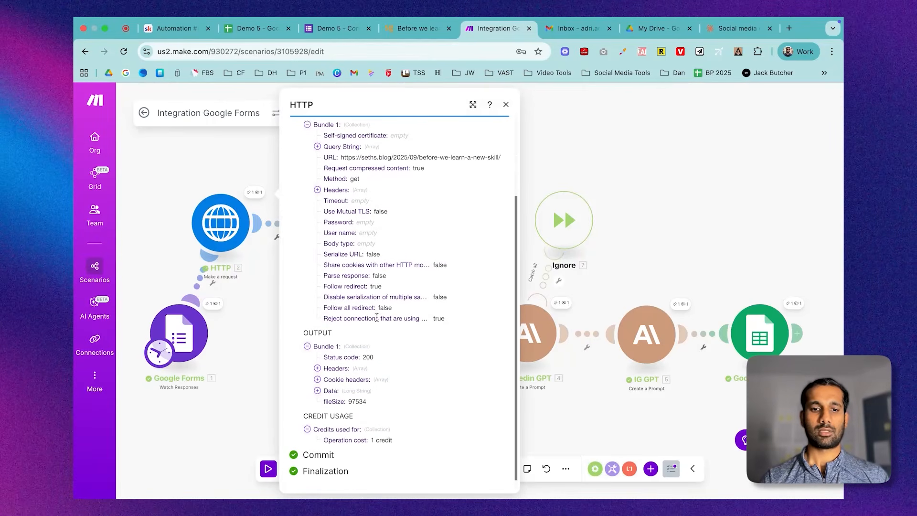
{"action": "left_click", "coordinate": [317, 387]}
{"action": "scroll", "coordinate": [368, 370], "scroll_direction": "down", "scroll_amount": 5}
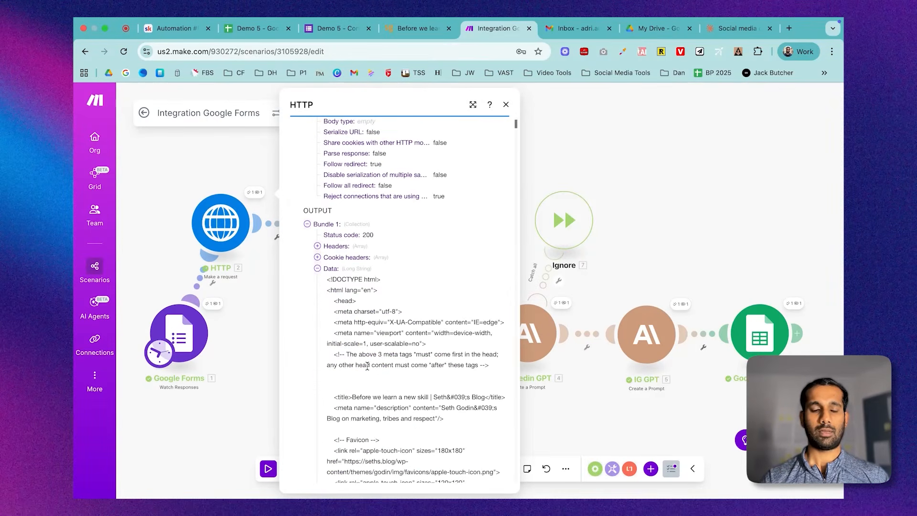
{"action": "scroll", "coordinate": [367, 365], "scroll_direction": "down", "scroll_amount": 1}
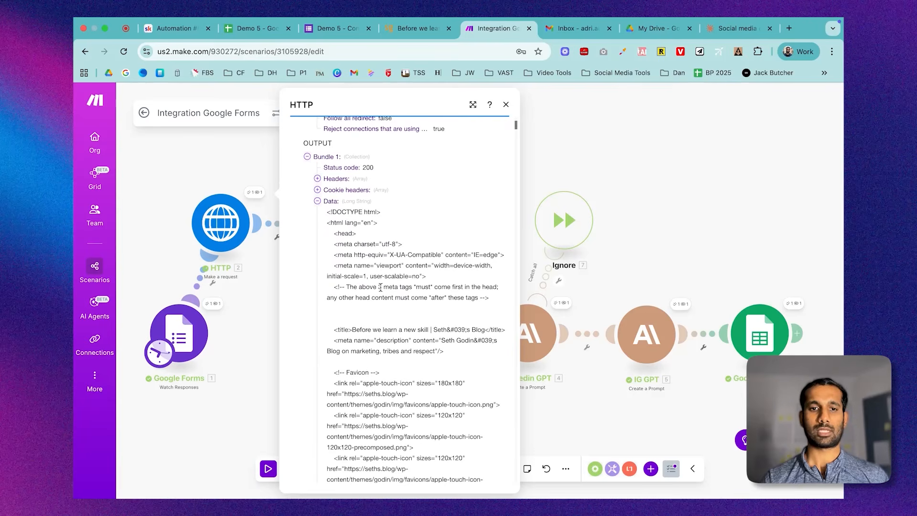
{"action": "scroll", "coordinate": [385, 261], "scroll_direction": "down", "scroll_amount": 10}
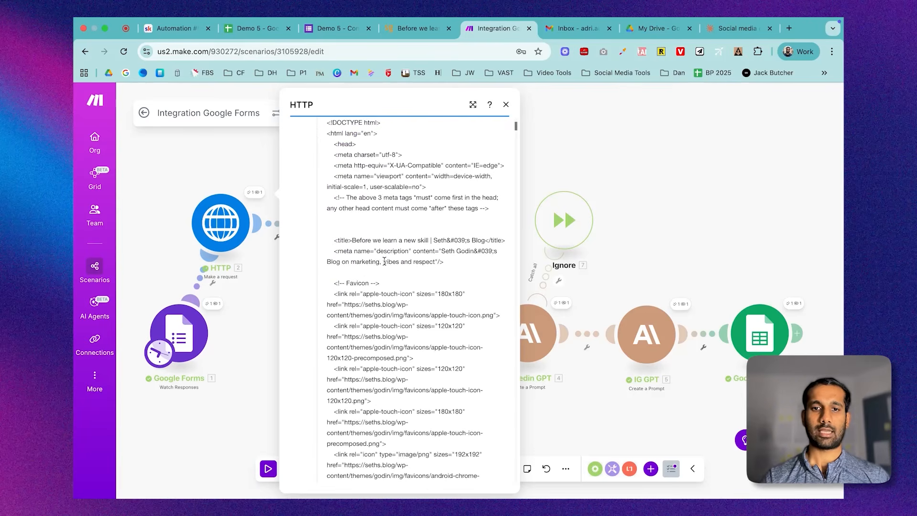
{"action": "scroll", "coordinate": [385, 264], "scroll_direction": "down", "scroll_amount": 7}
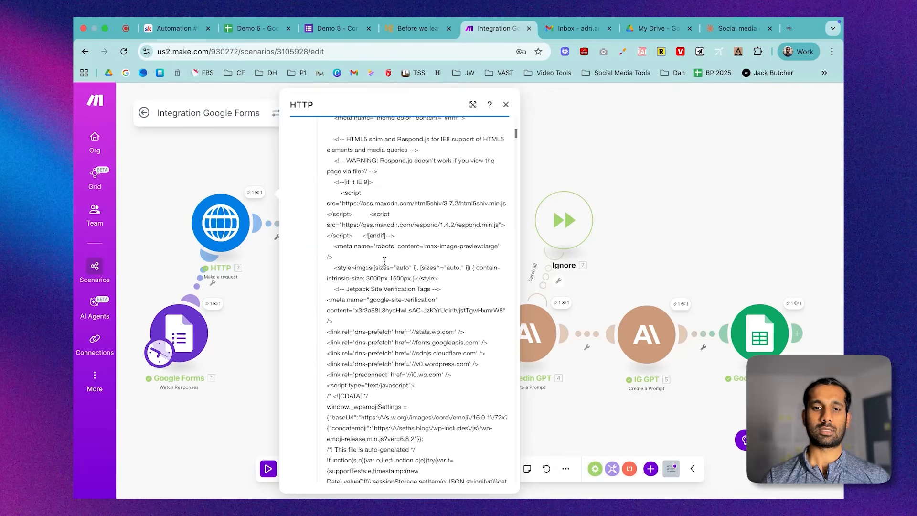
{"action": "left_click", "coordinate": [548, 173]}
Step: Review the AI Summary module's prompt text and its mapped HTTP Data field, leaving the settings as they are
{"action": "left_click", "coordinate": [343, 223]}
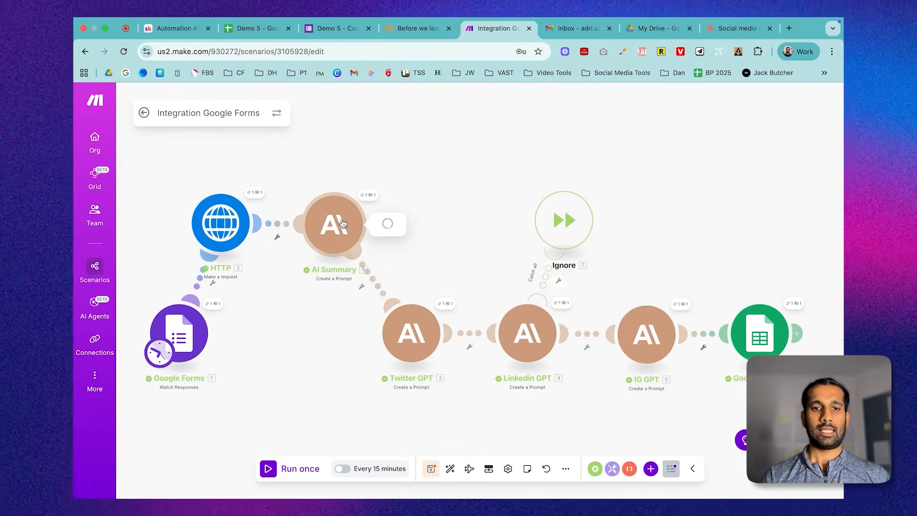
{"action": "scroll", "coordinate": [492, 292], "scroll_direction": "down", "scroll_amount": 6}
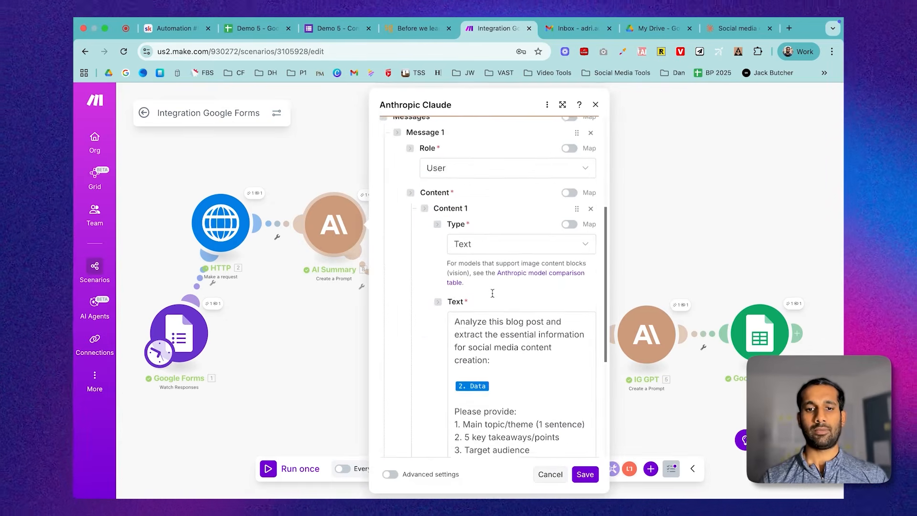
{"action": "scroll", "coordinate": [492, 293], "scroll_direction": "down", "scroll_amount": 2}
{"action": "left_click", "coordinate": [311, 151]}
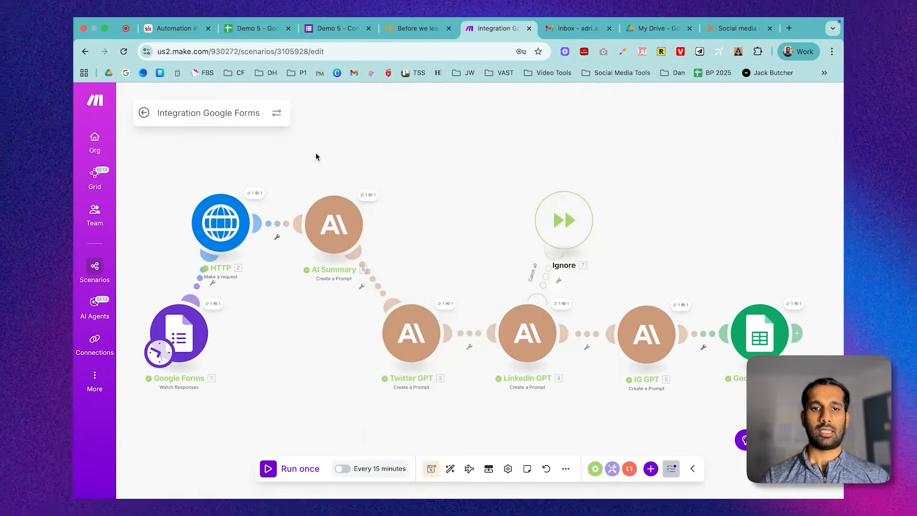
Step: Expand the Content text in the AI Summary module's output bundle and read the generated summary from topic to call-to-action
{"action": "left_click", "coordinate": [365, 195]}
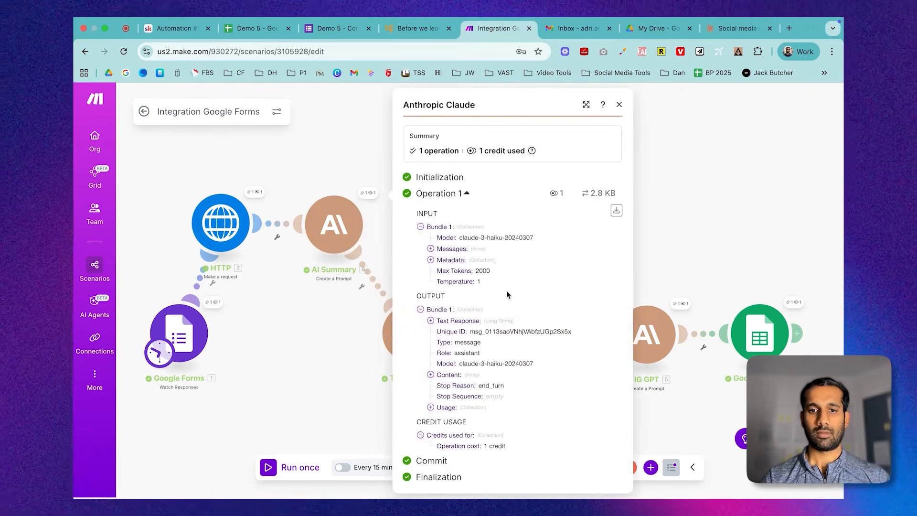
{"action": "left_click", "coordinate": [430, 374]}
{"action": "left_click", "coordinate": [441, 385]}
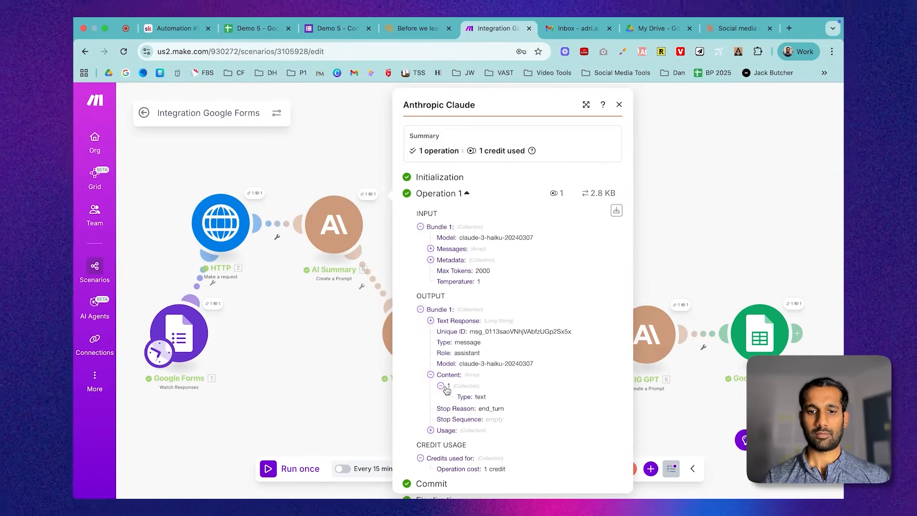
{"action": "left_click", "coordinate": [450, 407]}
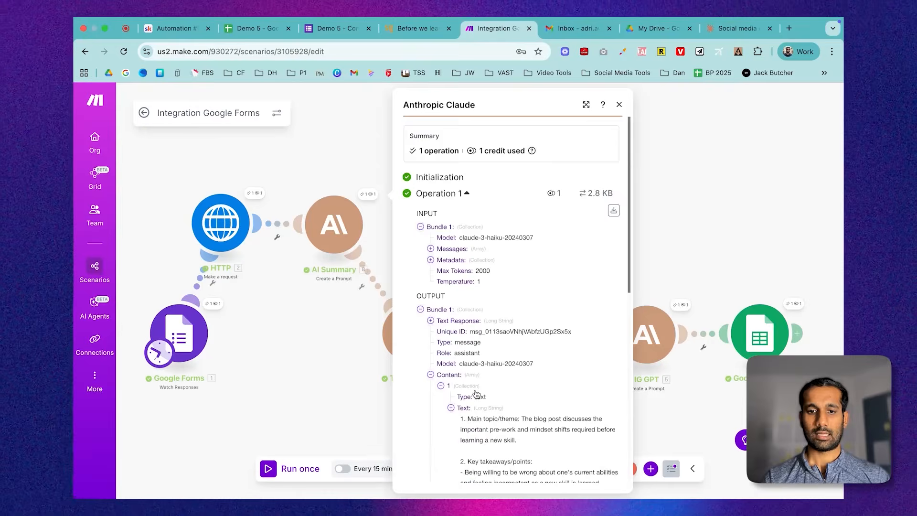
{"action": "scroll", "coordinate": [477, 393], "scroll_direction": "down", "scroll_amount": 2}
{"action": "scroll", "coordinate": [477, 392], "scroll_direction": "down", "scroll_amount": 6}
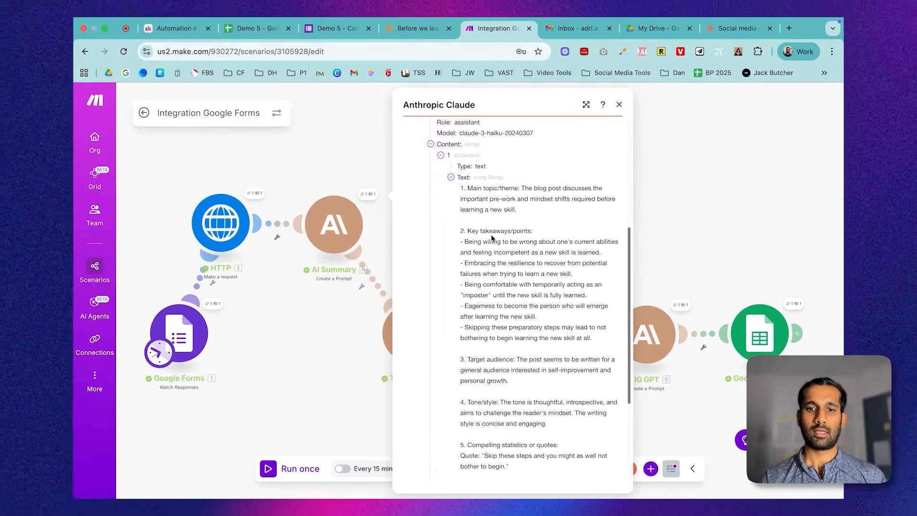
{"action": "scroll", "coordinate": [532, 236], "scroll_direction": "down", "scroll_amount": 1}
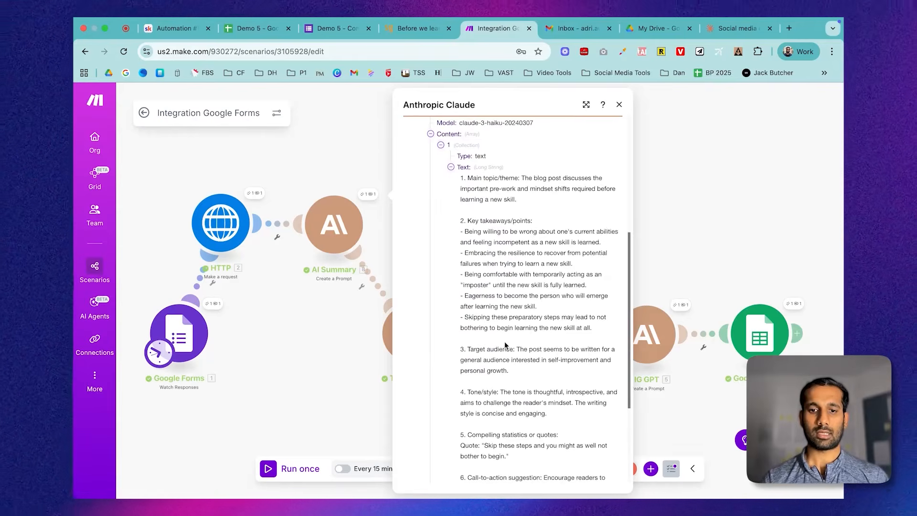
{"action": "scroll", "coordinate": [510, 342], "scroll_direction": "down", "scroll_amount": 1}
{"action": "scroll", "coordinate": [510, 342], "scroll_direction": "down", "scroll_amount": 4}
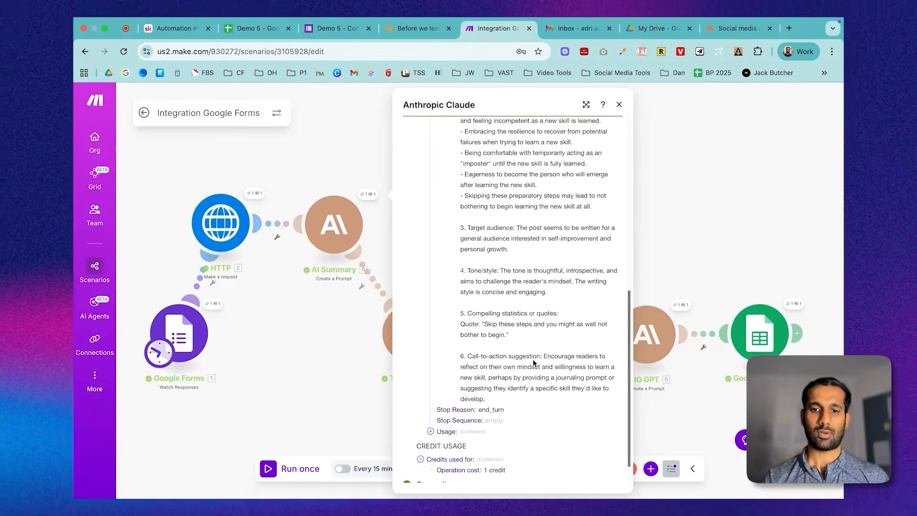
{"action": "left_click", "coordinate": [659, 202]}
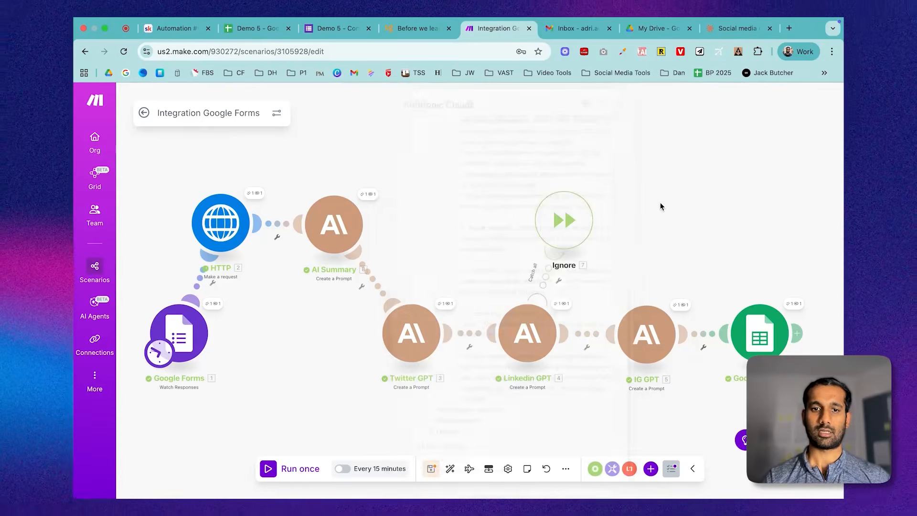
Step: Open the Twitter GPT module's run details and read the tweet thread in the output's Text Response
{"action": "left_click", "coordinate": [410, 336]}
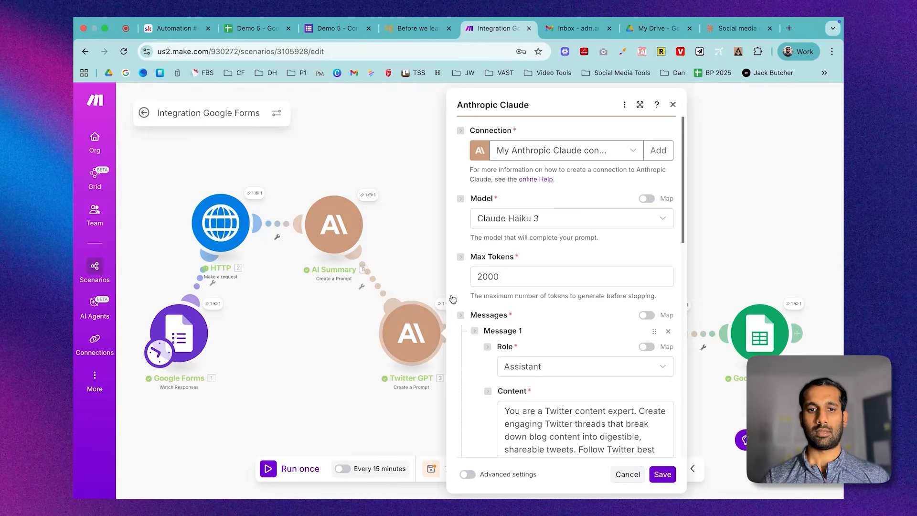
{"action": "left_click", "coordinate": [434, 287]}
{"action": "left_click", "coordinate": [439, 302]}
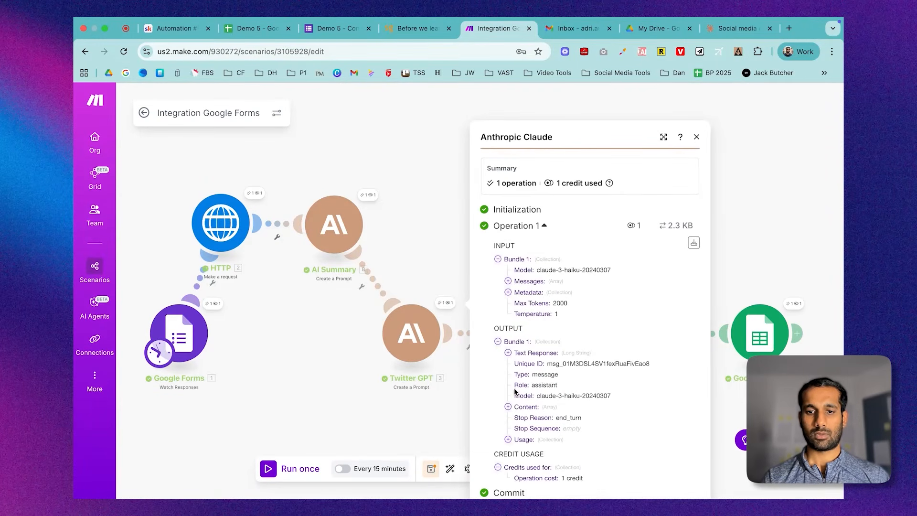
{"action": "left_click", "coordinate": [508, 407]}
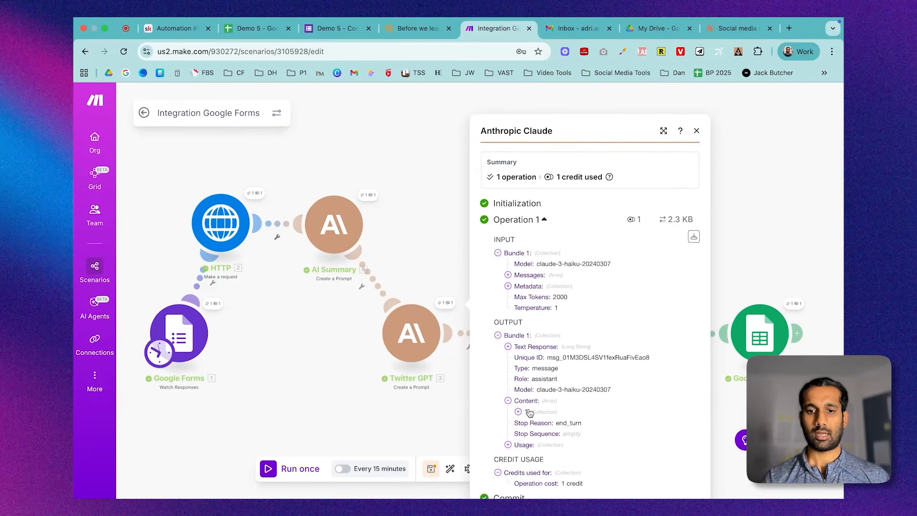
{"action": "left_click", "coordinate": [527, 411]}
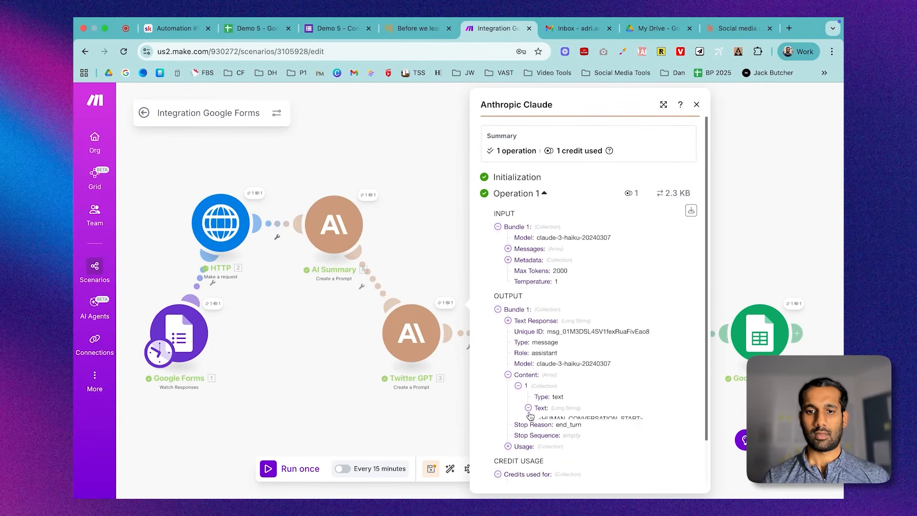
{"action": "left_click", "coordinate": [508, 321]}
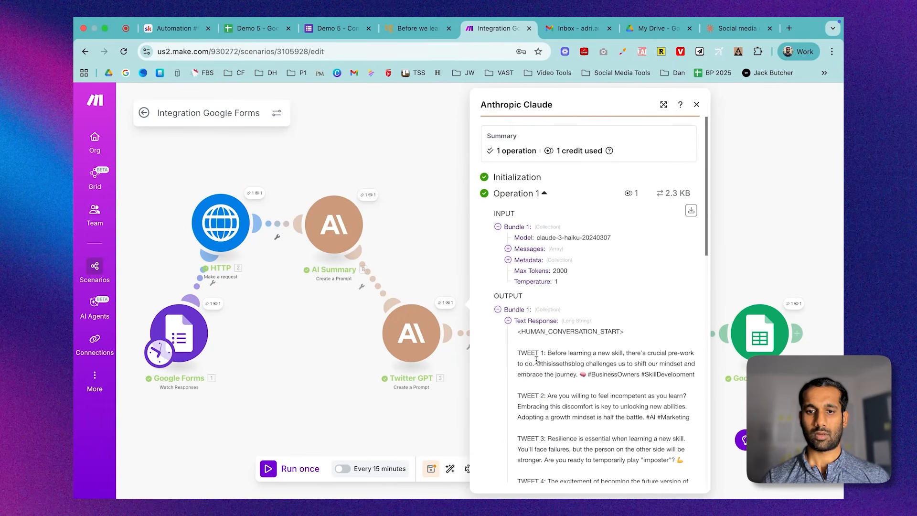
{"action": "scroll", "coordinate": [536, 361], "scroll_direction": "down", "scroll_amount": 3}
{"action": "scroll", "coordinate": [535, 361], "scroll_direction": "down", "scroll_amount": 3}
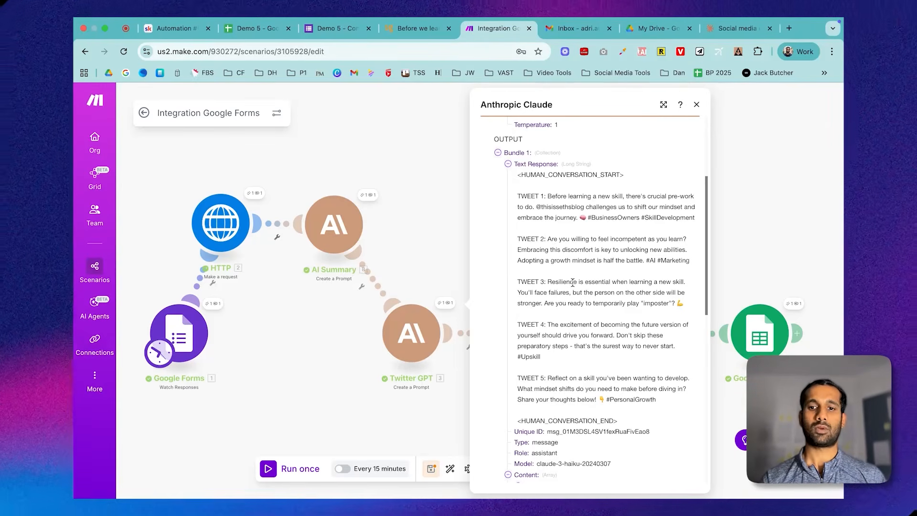
{"action": "scroll", "coordinate": [577, 291], "scroll_direction": "down", "scroll_amount": 2}
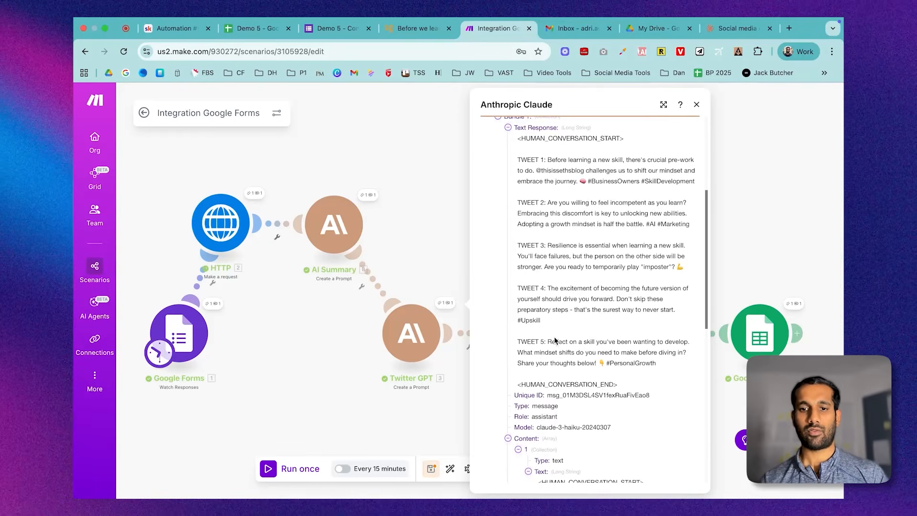
{"action": "scroll", "coordinate": [555, 340], "scroll_direction": "down", "scroll_amount": 4}
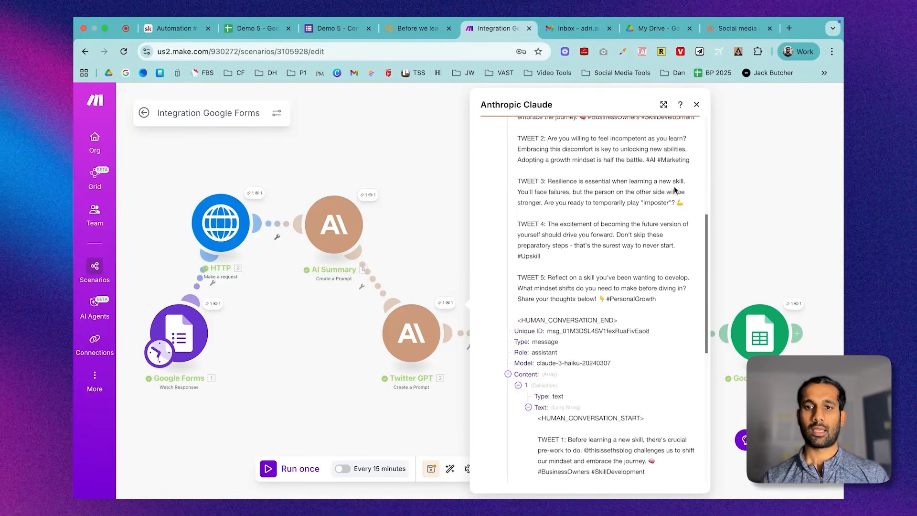
{"action": "left_click", "coordinate": [696, 105]}
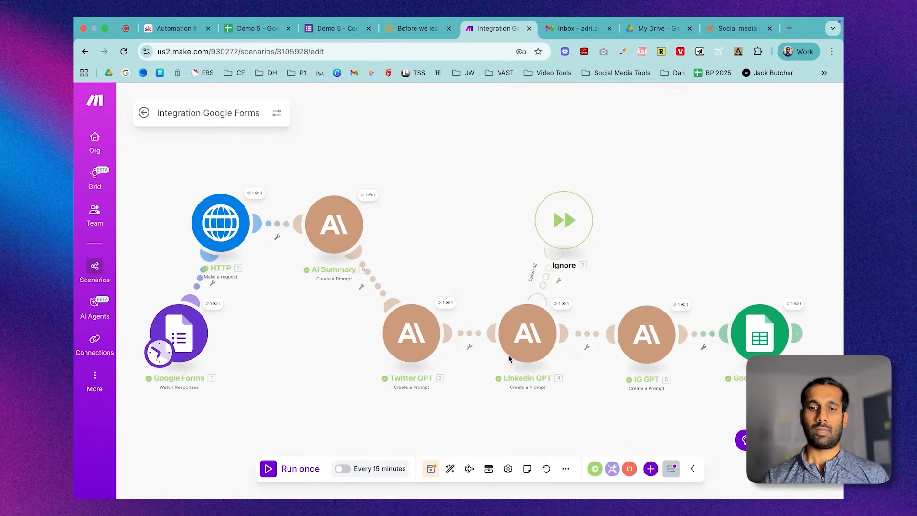
Step: Review the Linkedin GPT module's settings, including the message roles and the form answers mapped into the user prompt
{"action": "left_click", "coordinate": [529, 329]}
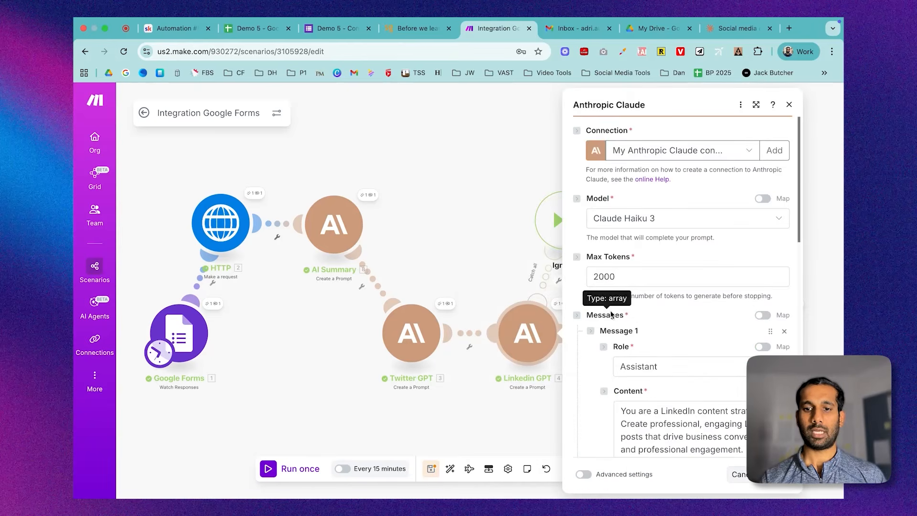
{"action": "scroll", "coordinate": [601, 306], "scroll_direction": "down", "scroll_amount": 5}
{"action": "scroll", "coordinate": [610, 314], "scroll_direction": "down", "scroll_amount": 5}
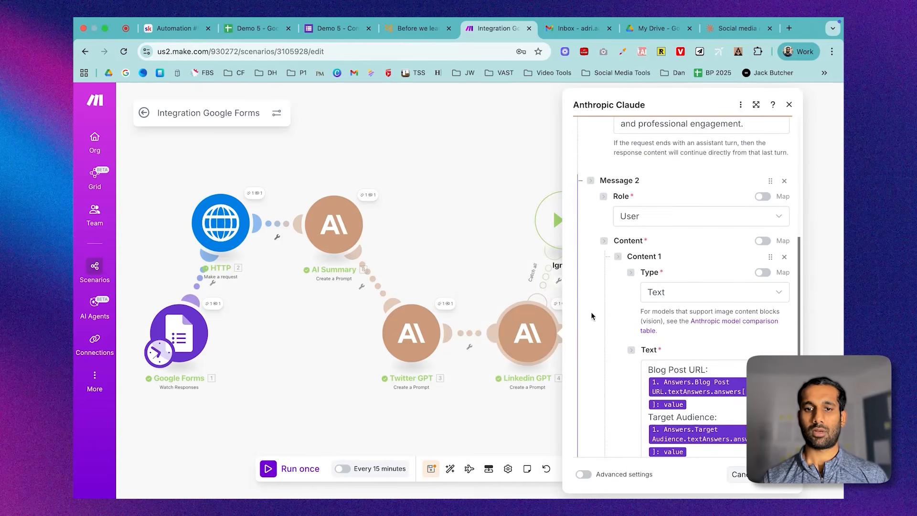
{"action": "left_click", "coordinate": [478, 233]}
Step: Open the Linkedin GPT module's run details and read the generated post in the output's Text Response
{"action": "left_click", "coordinate": [562, 303]}
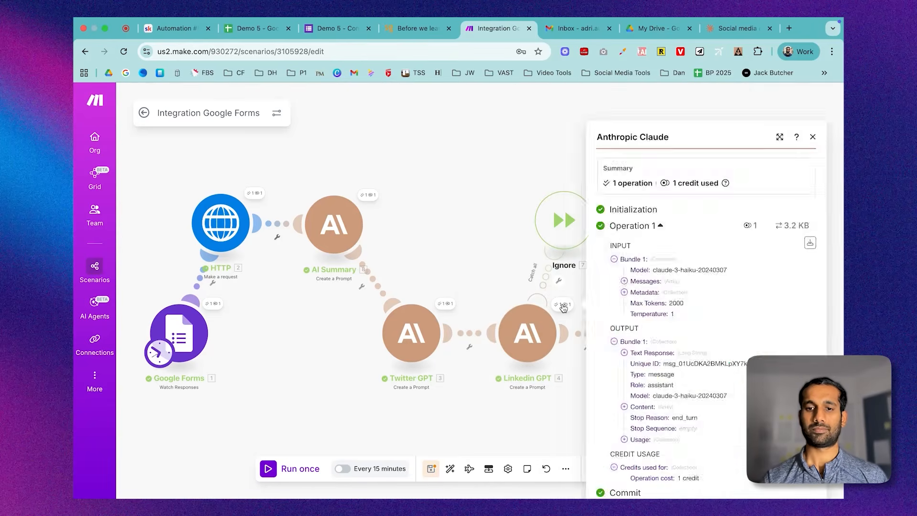
{"action": "left_click", "coordinate": [624, 353]}
{"action": "scroll", "coordinate": [678, 267], "scroll_direction": "down", "scroll_amount": 3}
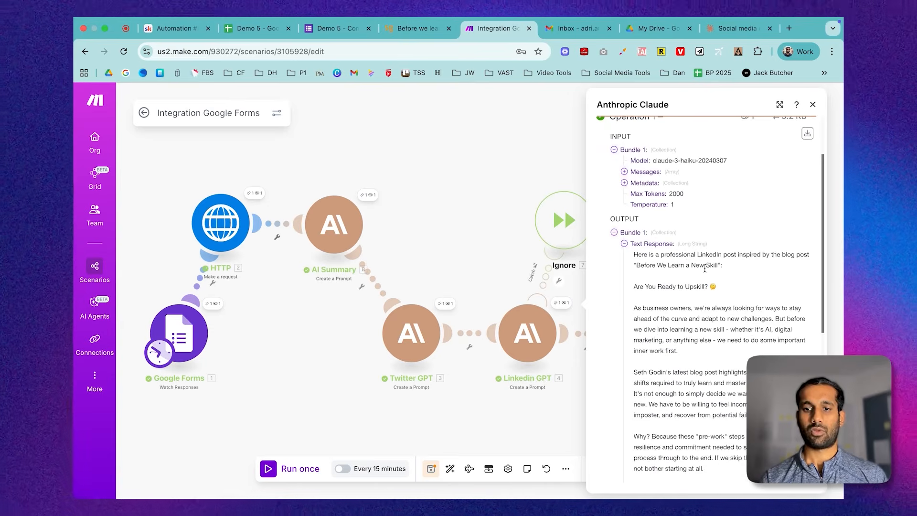
{"action": "scroll", "coordinate": [707, 269], "scroll_direction": "down", "scroll_amount": 1}
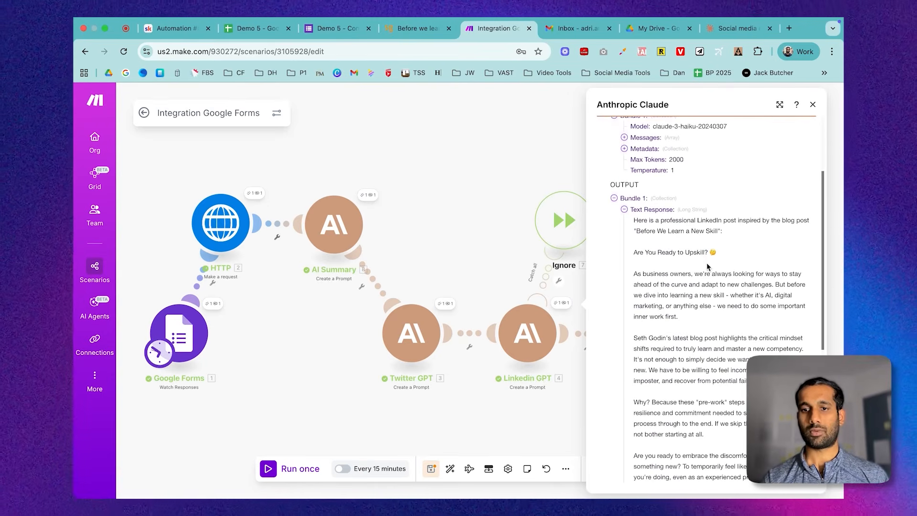
{"action": "scroll", "coordinate": [706, 262], "scroll_direction": "down", "scroll_amount": 1}
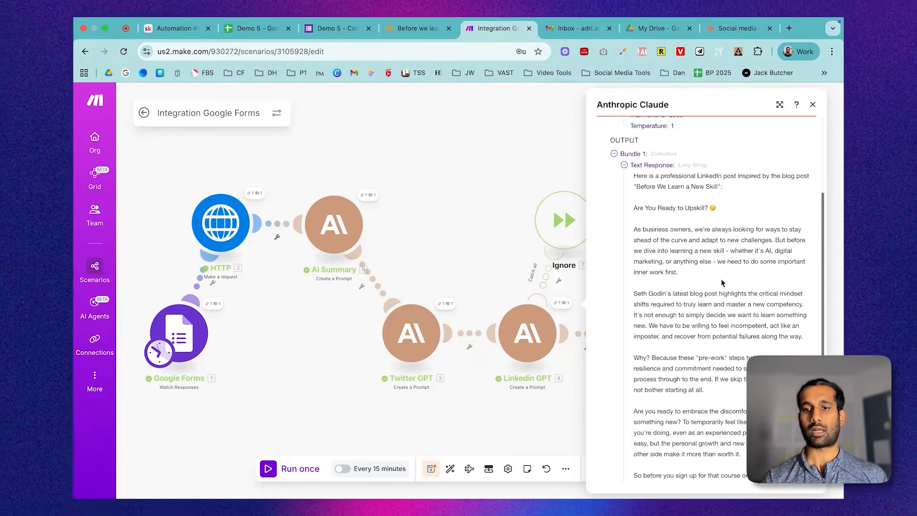
{"action": "scroll", "coordinate": [722, 281], "scroll_direction": "down", "scroll_amount": 1}
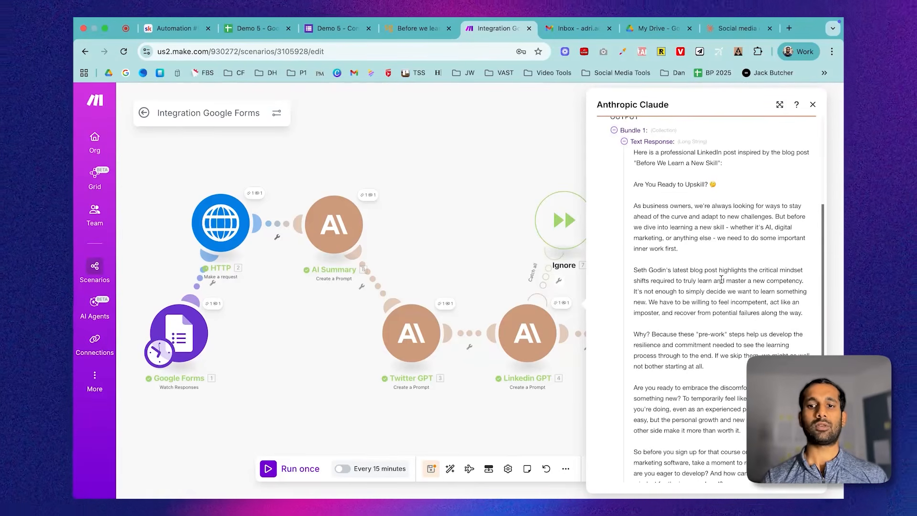
{"action": "scroll", "coordinate": [721, 279], "scroll_direction": "down", "scroll_amount": 1}
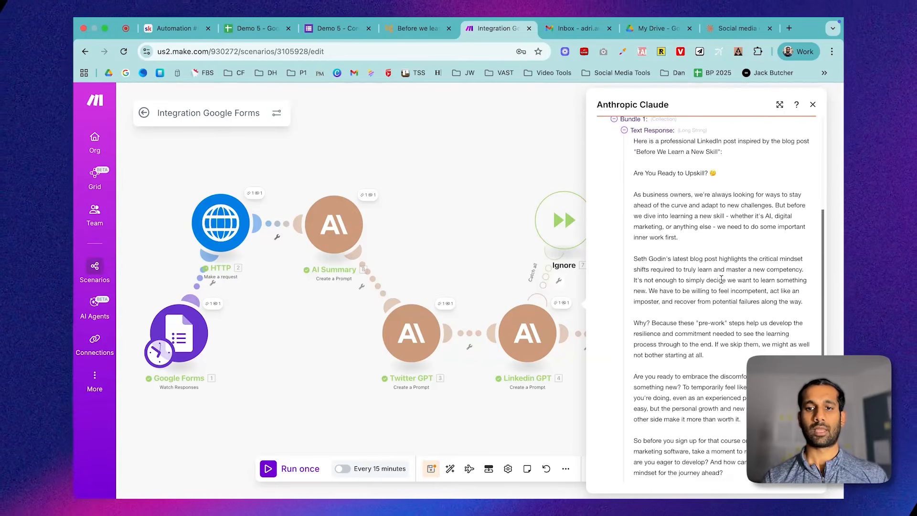
{"action": "scroll", "coordinate": [721, 279], "scroll_direction": "down", "scroll_amount": 1}
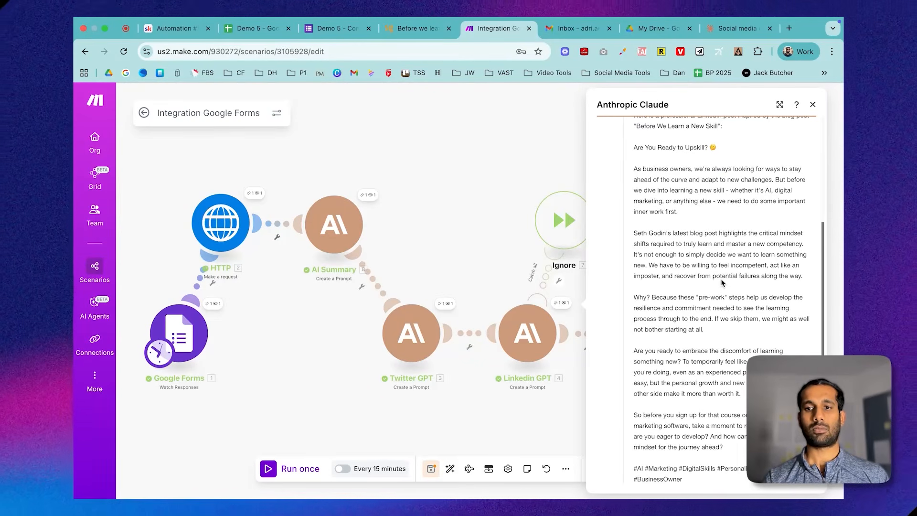
{"action": "scroll", "coordinate": [721, 283], "scroll_direction": "down", "scroll_amount": 1}
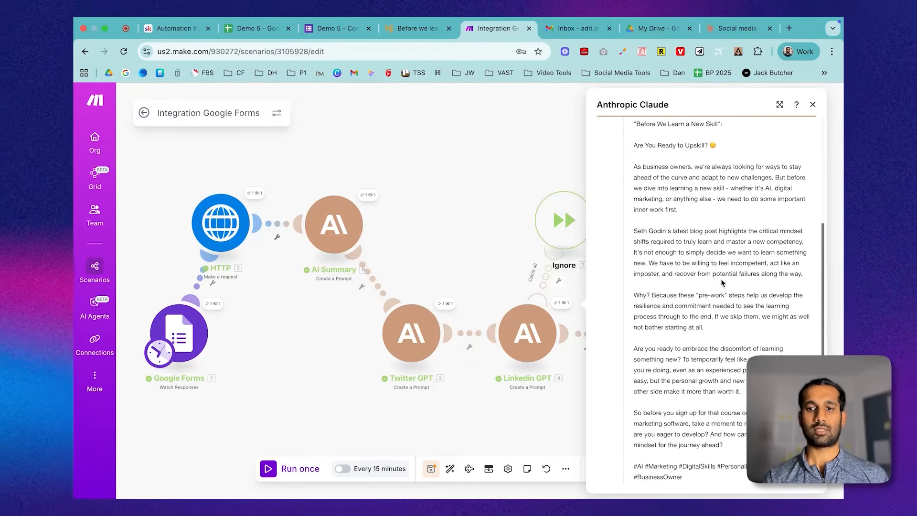
Step: Read the rest of the generated LinkedIn post down to its hashtags and response metadata, and close the run details
{"action": "scroll", "coordinate": [721, 282], "scroll_direction": "down", "scroll_amount": 1}
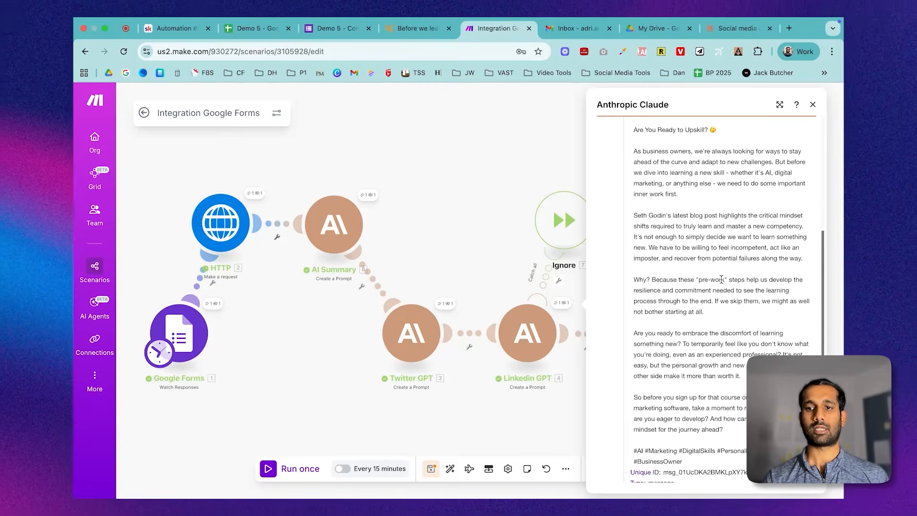
{"action": "scroll", "coordinate": [721, 280], "scroll_direction": "down", "scroll_amount": 2}
{"action": "scroll", "coordinate": [721, 280], "scroll_direction": "down", "scroll_amount": 4}
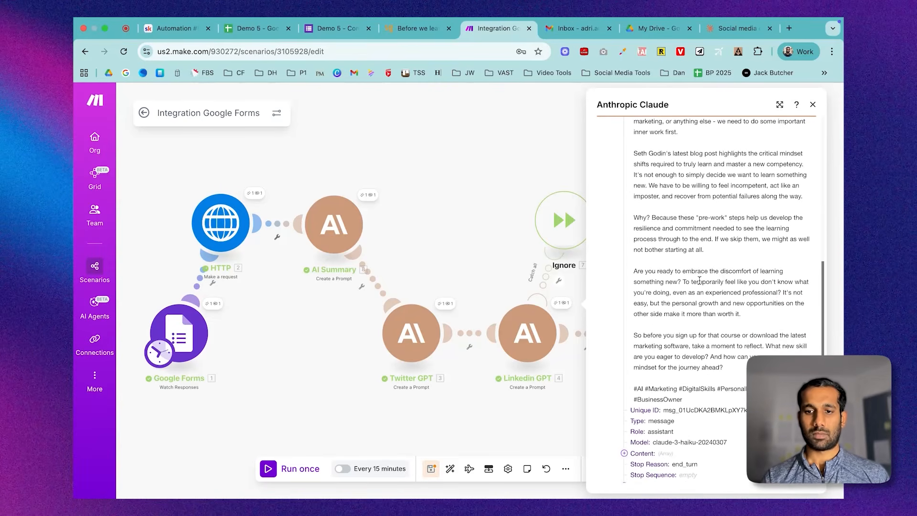
{"action": "scroll", "coordinate": [677, 310], "scroll_direction": "down", "scroll_amount": 3}
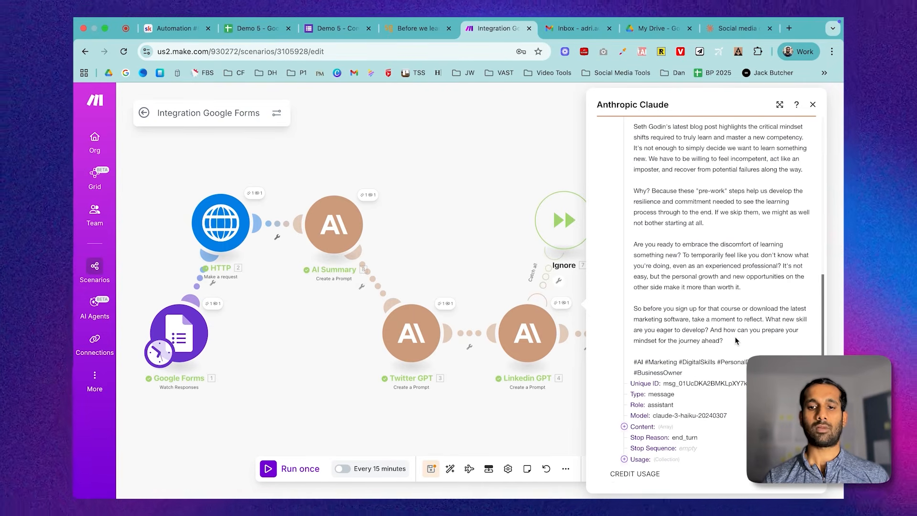
{"action": "scroll", "coordinate": [734, 336], "scroll_direction": "down", "scroll_amount": 1}
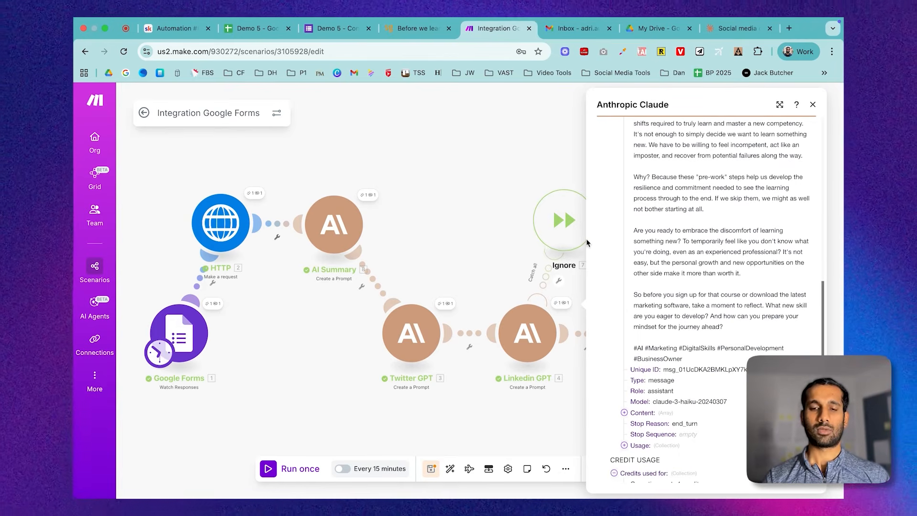
{"action": "left_click", "coordinate": [499, 222]}
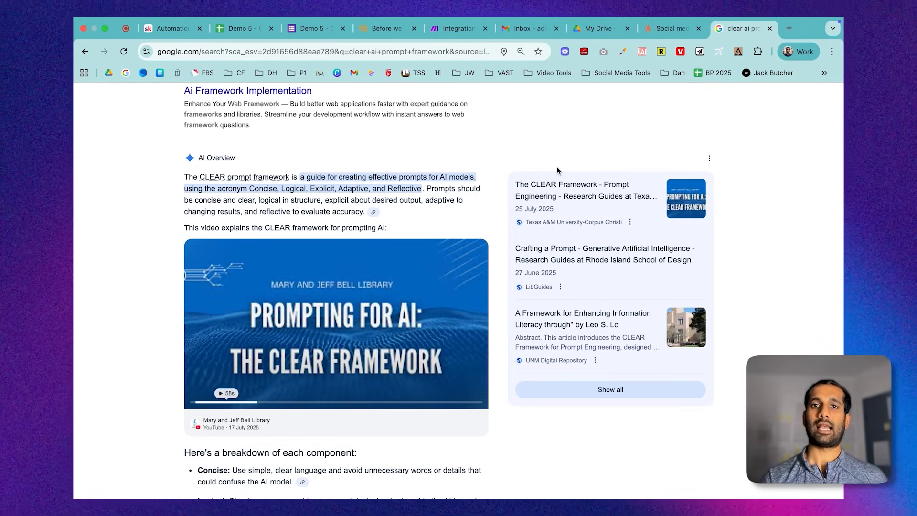
Step: Return to the Make scenario and review the IG GPT module's model, max tokens and assistant message, leaving the settings unsaved
{"action": "left_click", "coordinate": [668, 28]}
{"action": "left_click", "coordinate": [462, 28]}
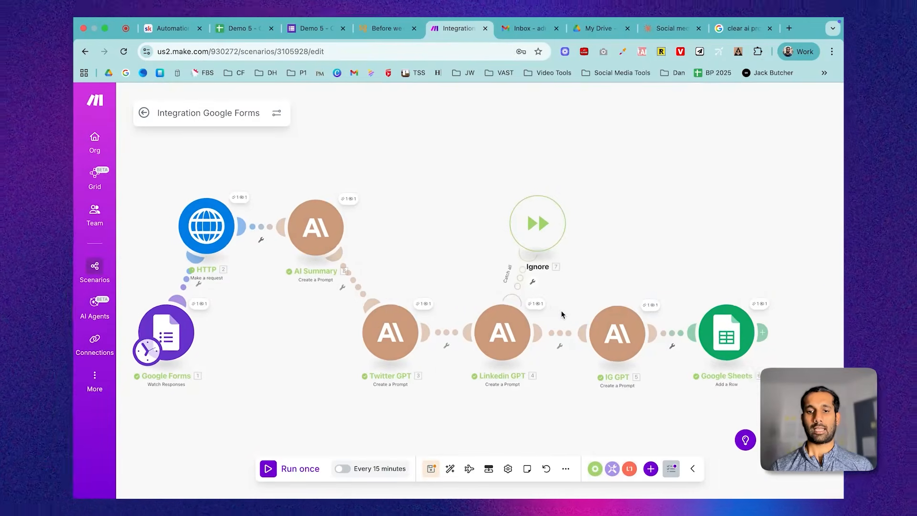
{"action": "left_click", "coordinate": [611, 331]}
{"action": "scroll", "coordinate": [472, 366], "scroll_direction": "down", "scroll_amount": 2}
{"action": "scroll", "coordinate": [471, 366], "scroll_direction": "down", "scroll_amount": 1}
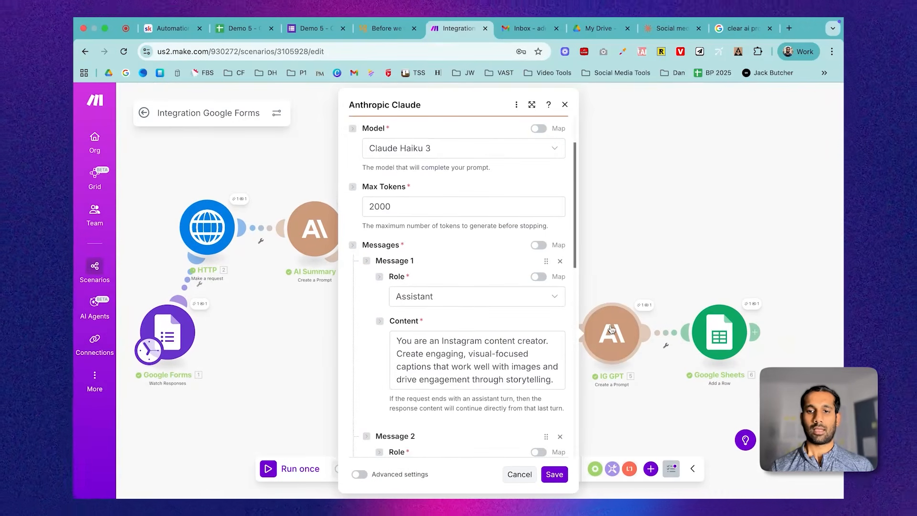
{"action": "left_click", "coordinate": [564, 105]}
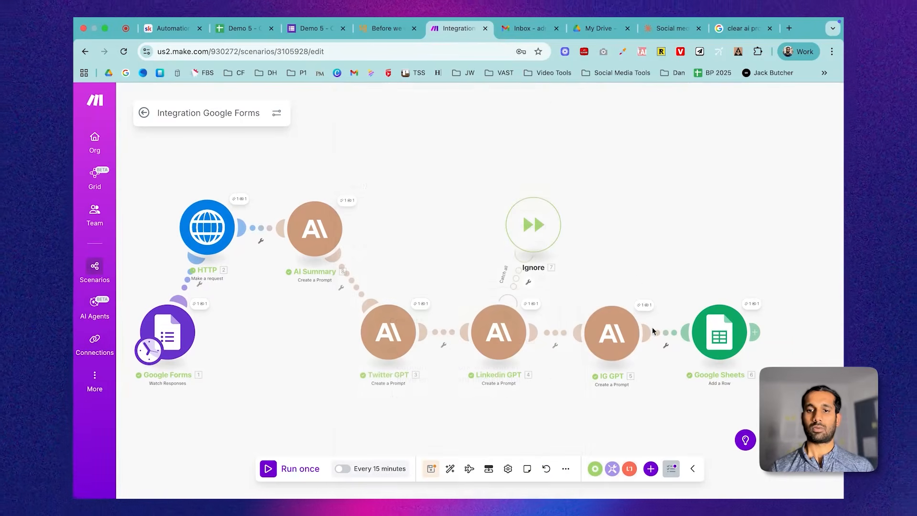
Step: Open the IG GPT module's run details and read the generated Instagram caption in the output's Text Response
{"action": "left_click", "coordinate": [644, 304]}
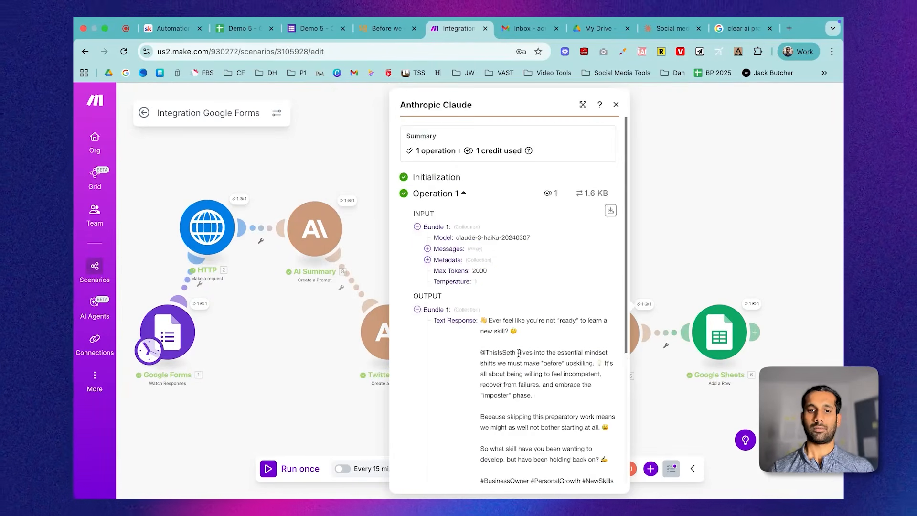
{"action": "scroll", "coordinate": [518, 326], "scroll_direction": "down", "scroll_amount": 2}
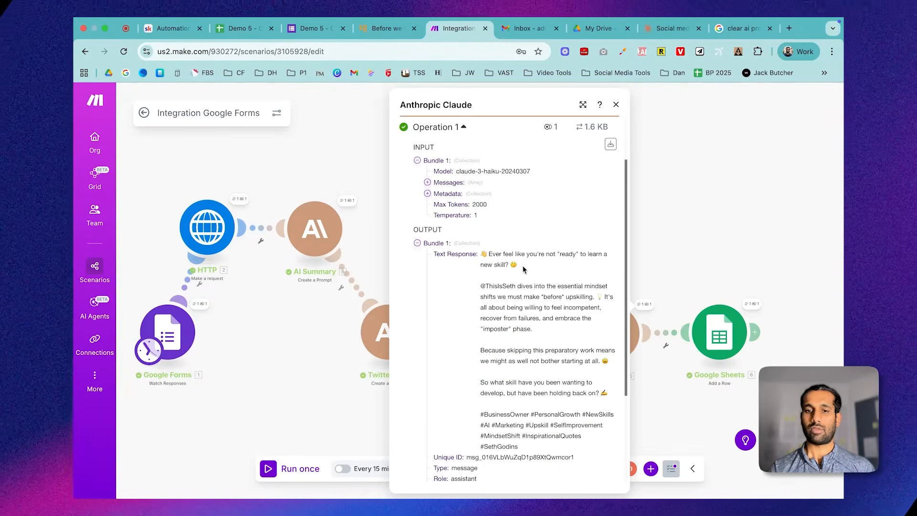
{"action": "scroll", "coordinate": [553, 257], "scroll_direction": "down", "scroll_amount": 1}
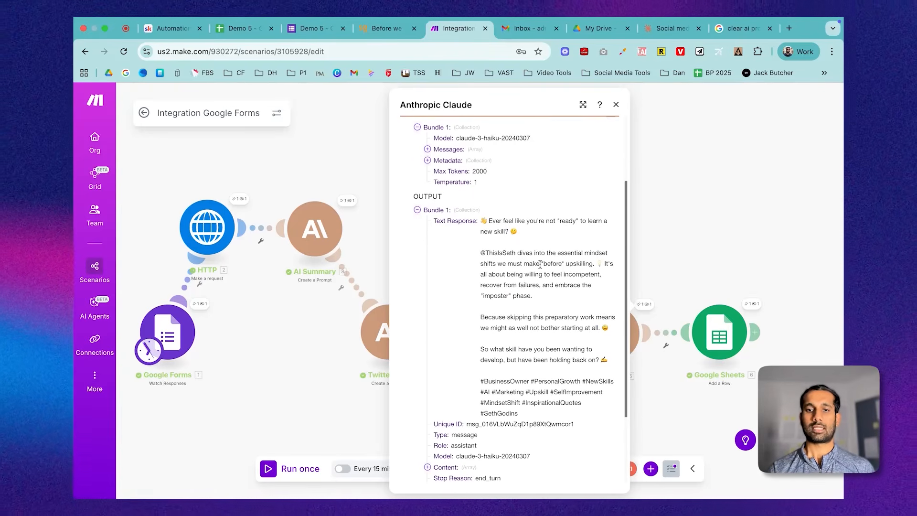
{"action": "scroll", "coordinate": [568, 262], "scroll_direction": "down", "scroll_amount": 2}
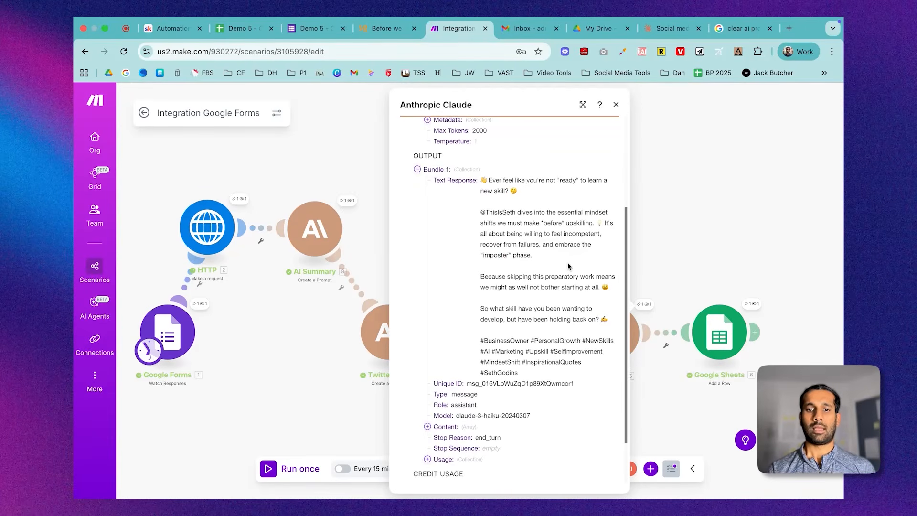
{"action": "scroll", "coordinate": [567, 265], "scroll_direction": "down", "scroll_amount": 1}
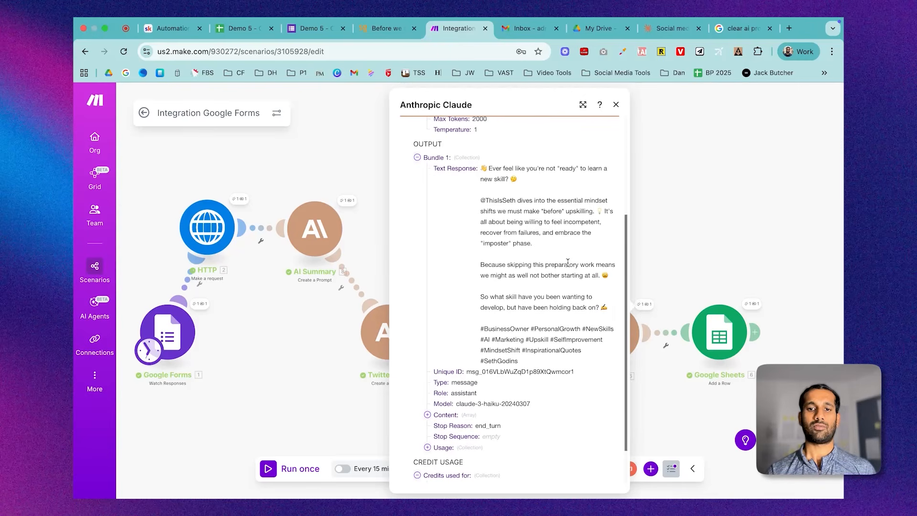
{"action": "left_click", "coordinate": [695, 249]}
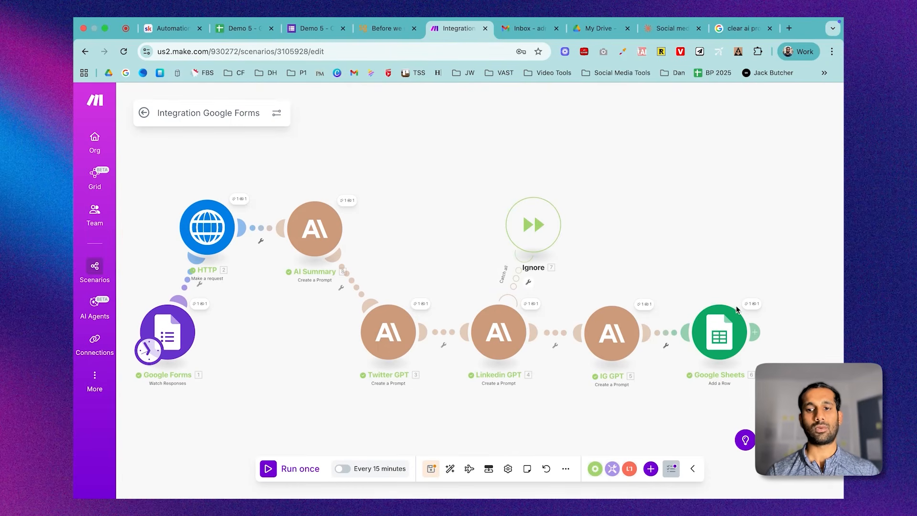
Step: Open the Google Sheets module's run details and expand Updates in the output bundle to check the written range and cells
{"action": "left_click", "coordinate": [751, 304]}
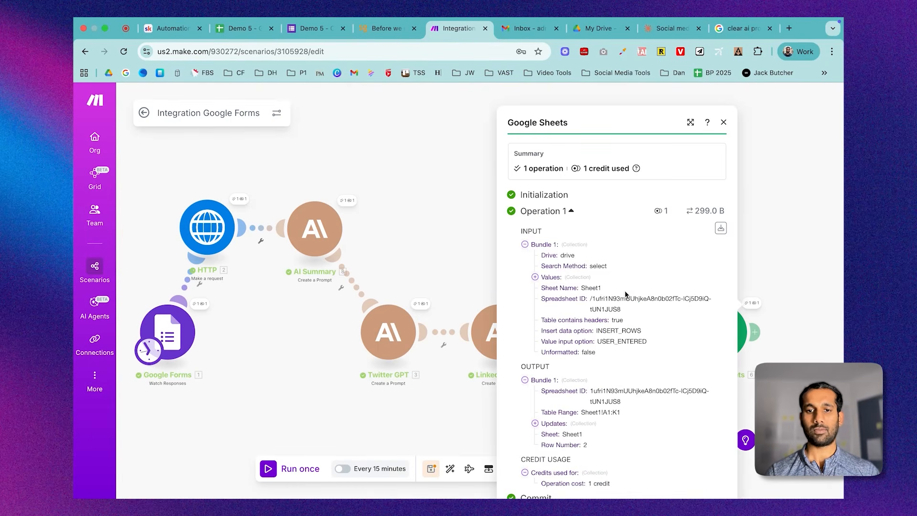
{"action": "left_click", "coordinate": [535, 423]}
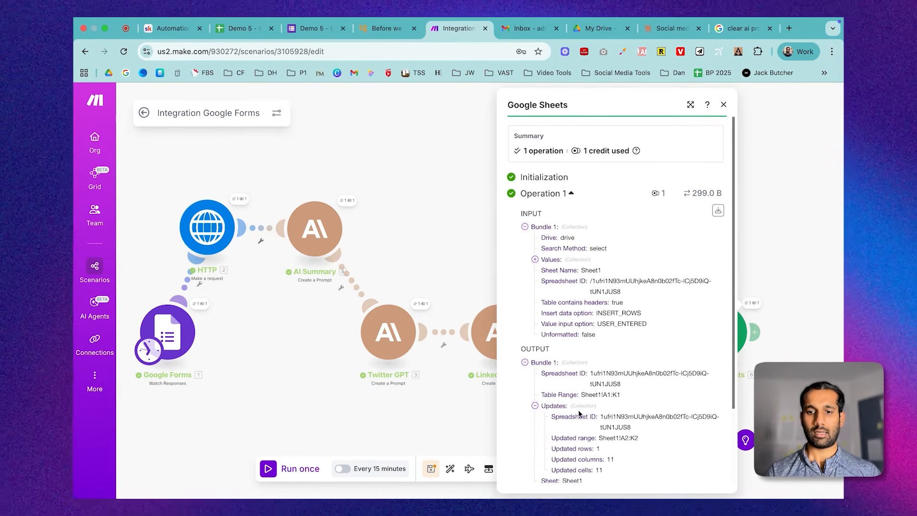
{"action": "scroll", "coordinate": [579, 414], "scroll_direction": "down", "scroll_amount": 2}
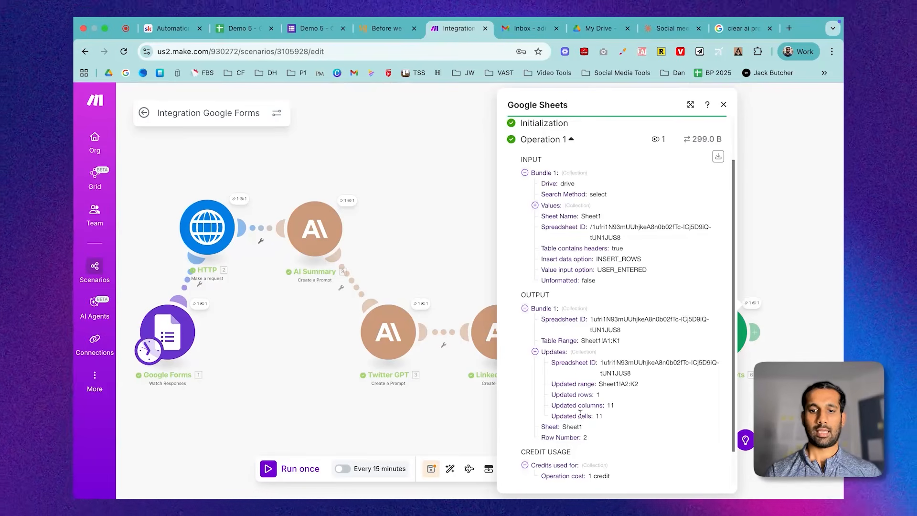
Step: Switch to the Demo 5 spreadsheet and fit the Twitter Thread, LinkedIn Post and Instagram Caption columns to their content
{"action": "left_click", "coordinate": [238, 29]}
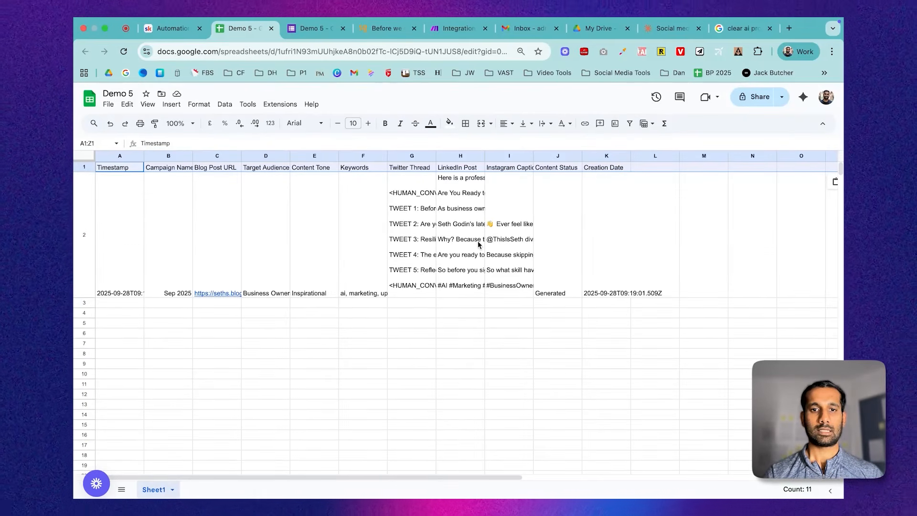
{"action": "double_click", "coordinate": [435, 156]}
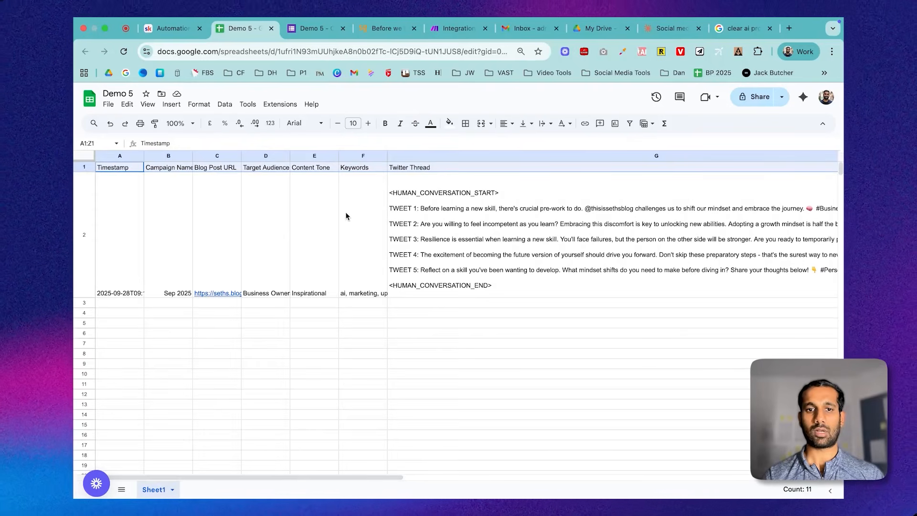
{"action": "scroll", "coordinate": [357, 213], "scroll_direction": "right", "scroll_amount": 5}
{"action": "scroll", "coordinate": [357, 213], "scroll_direction": "right", "scroll_amount": 8}
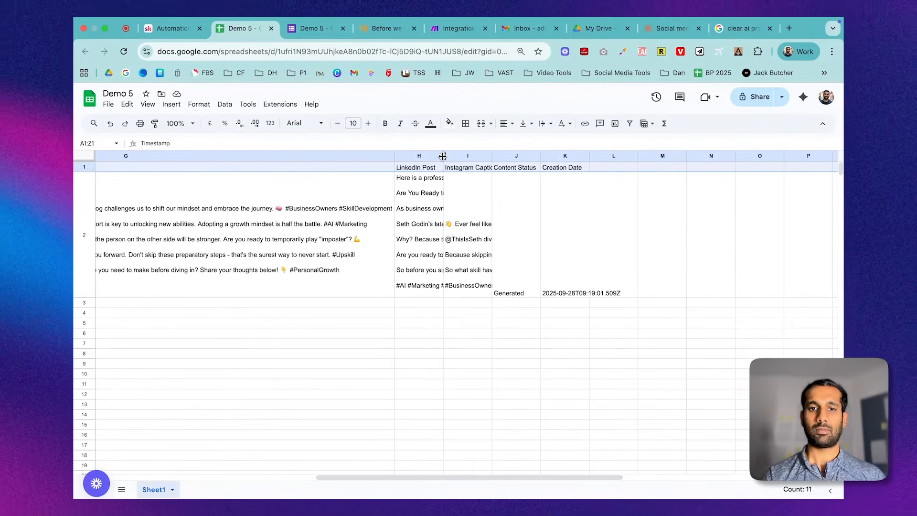
{"action": "double_click", "coordinate": [443, 162]}
{"action": "scroll", "coordinate": [605, 209], "scroll_direction": "right", "scroll_amount": 10}
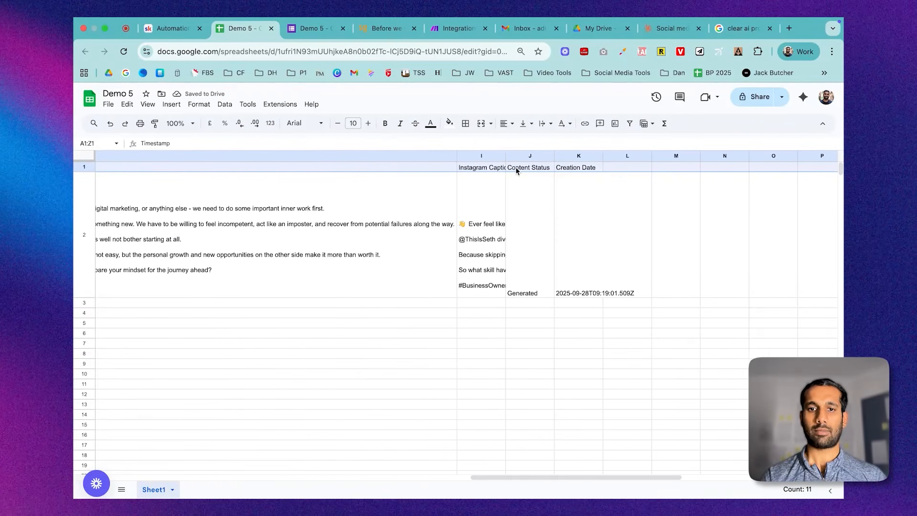
{"action": "double_click", "coordinate": [505, 156]}
{"action": "scroll", "coordinate": [587, 239], "scroll_direction": "right", "scroll_amount": 10}
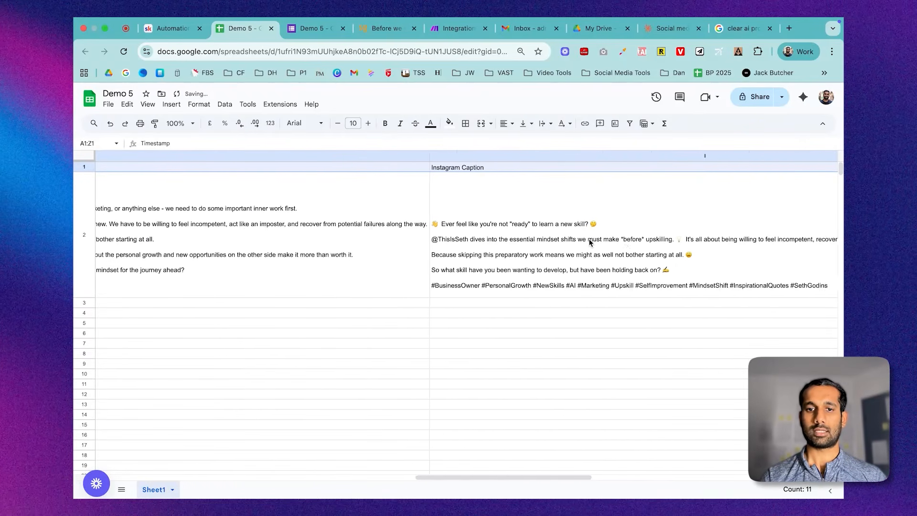